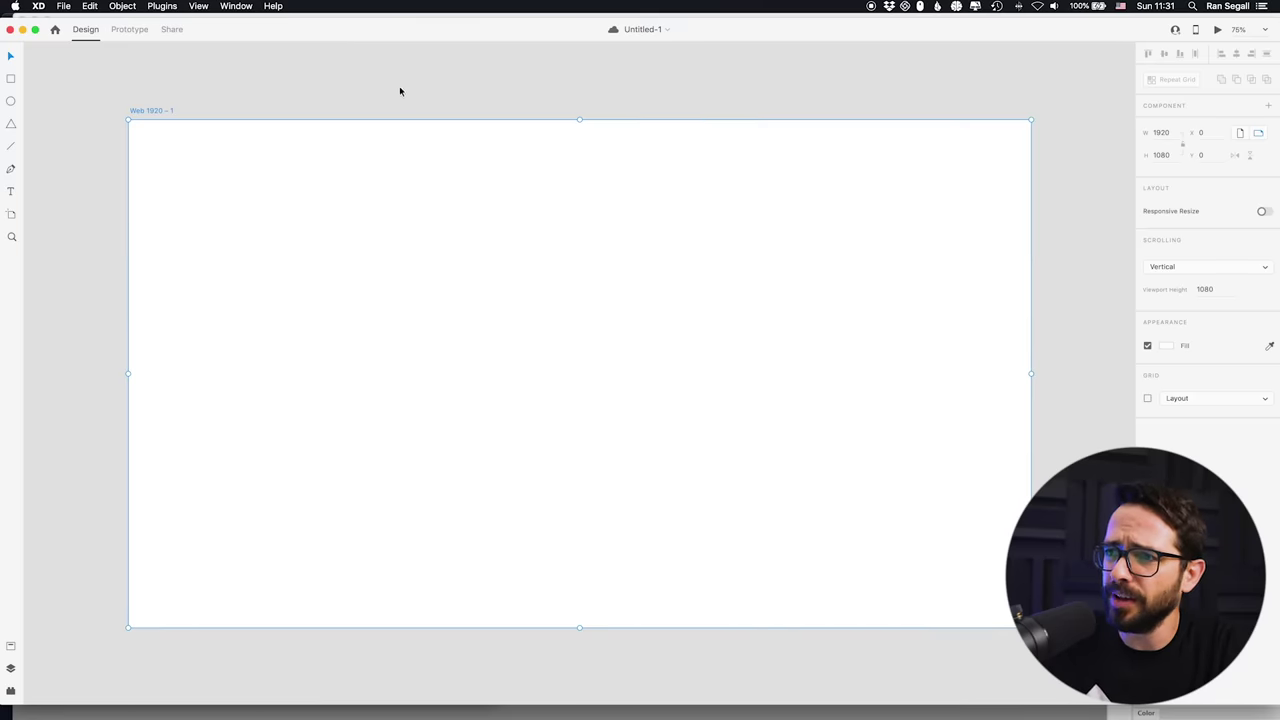
Deselect the blank 1920×1080 Web artboard and switch over to Google Chrome
click(400, 89)
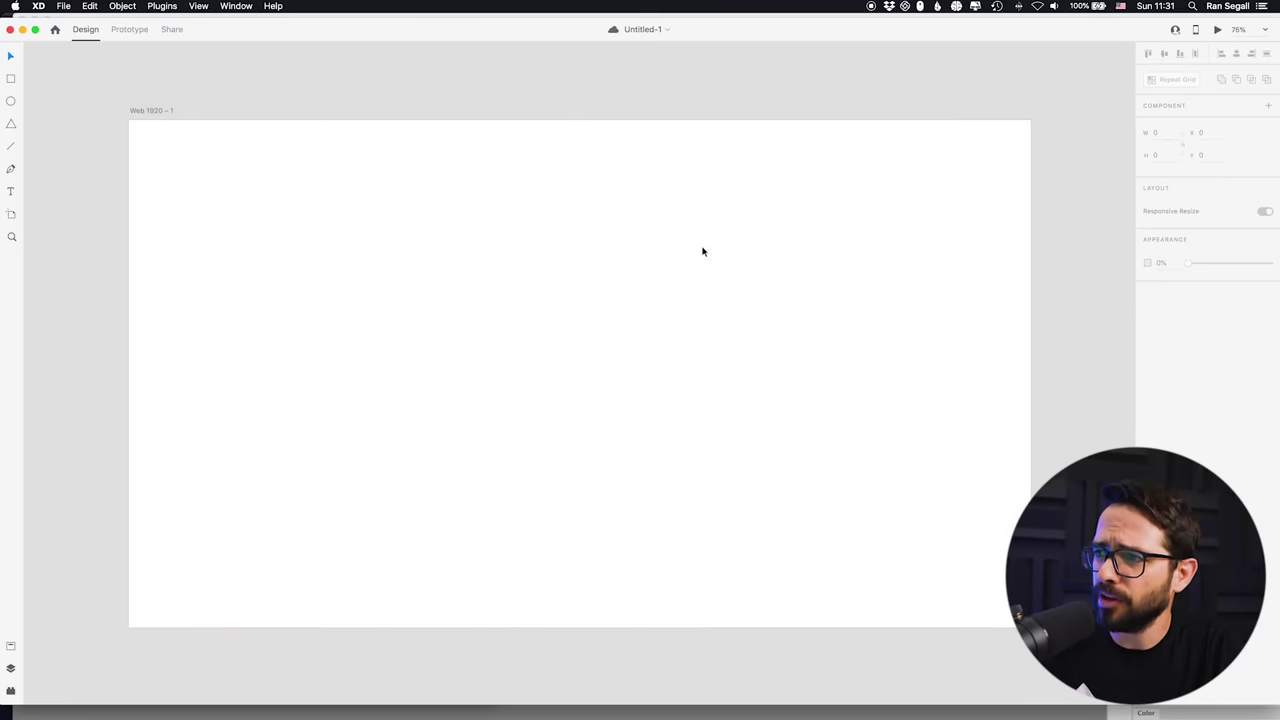
key(super+Tab)
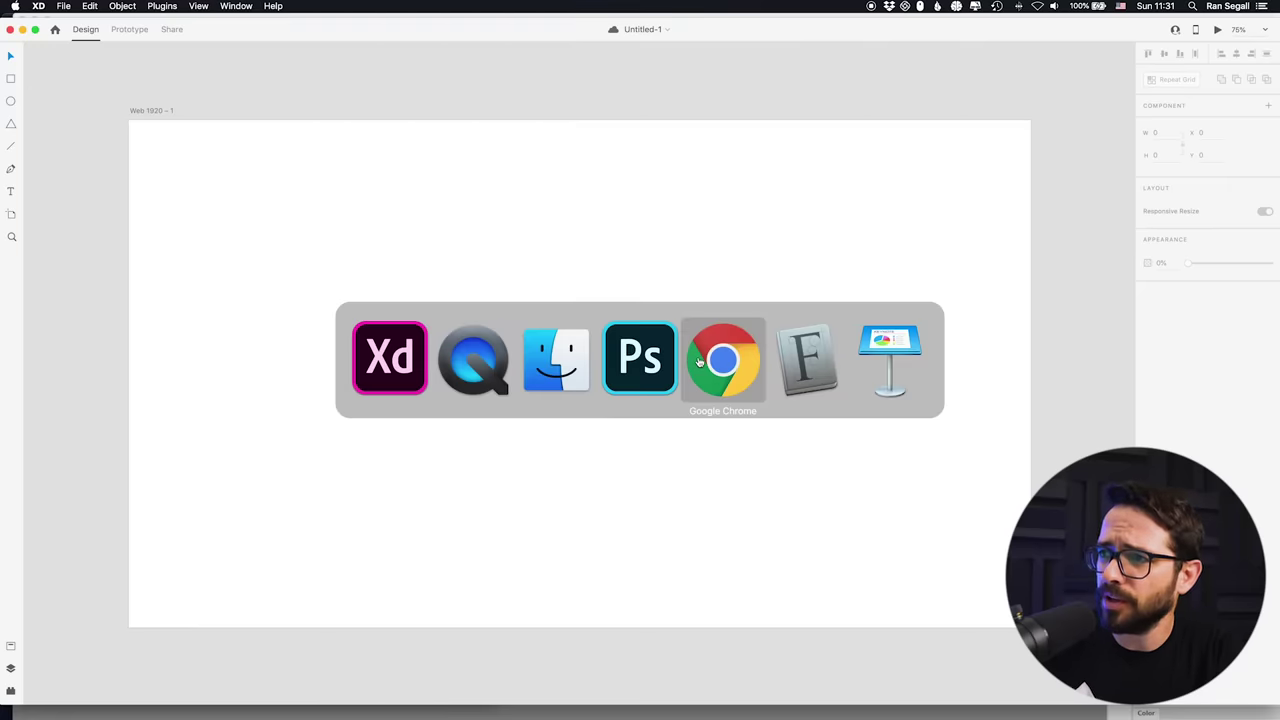
click(699, 362)
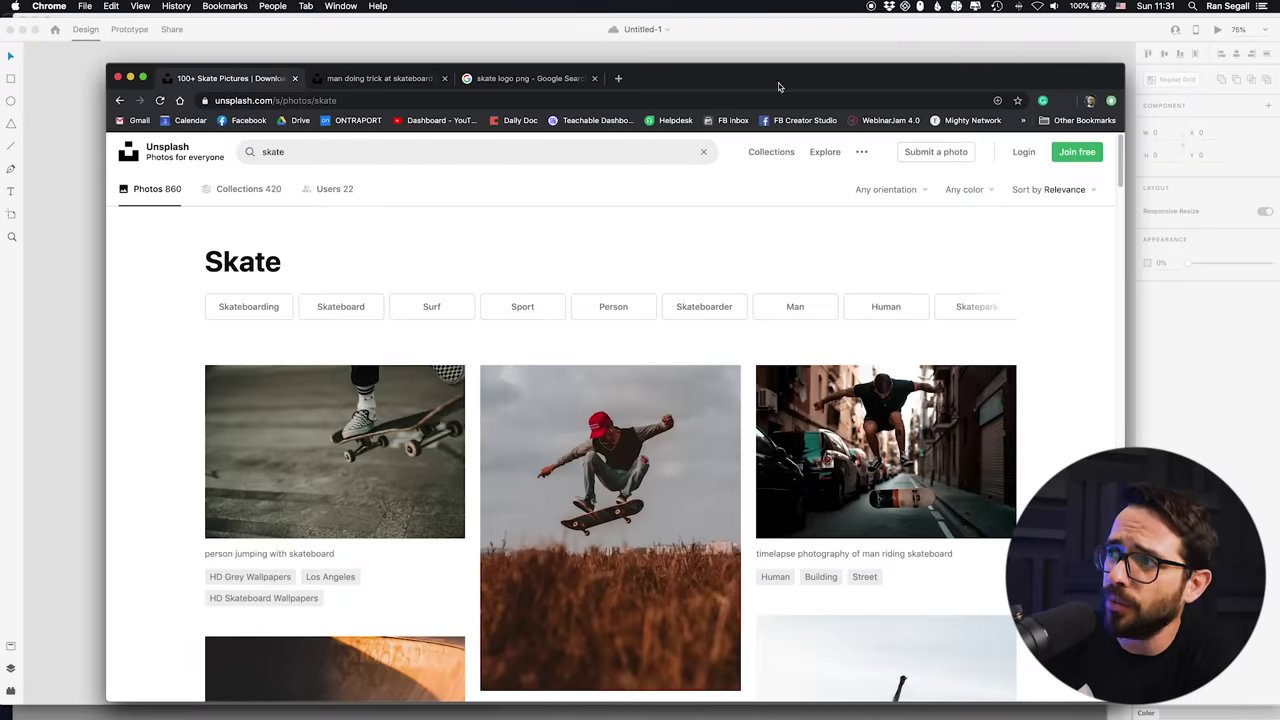
Move the Chrome window up, scroll the Unsplash skate results, then return to Adobe XD
drag(897, 87, 899, 49)
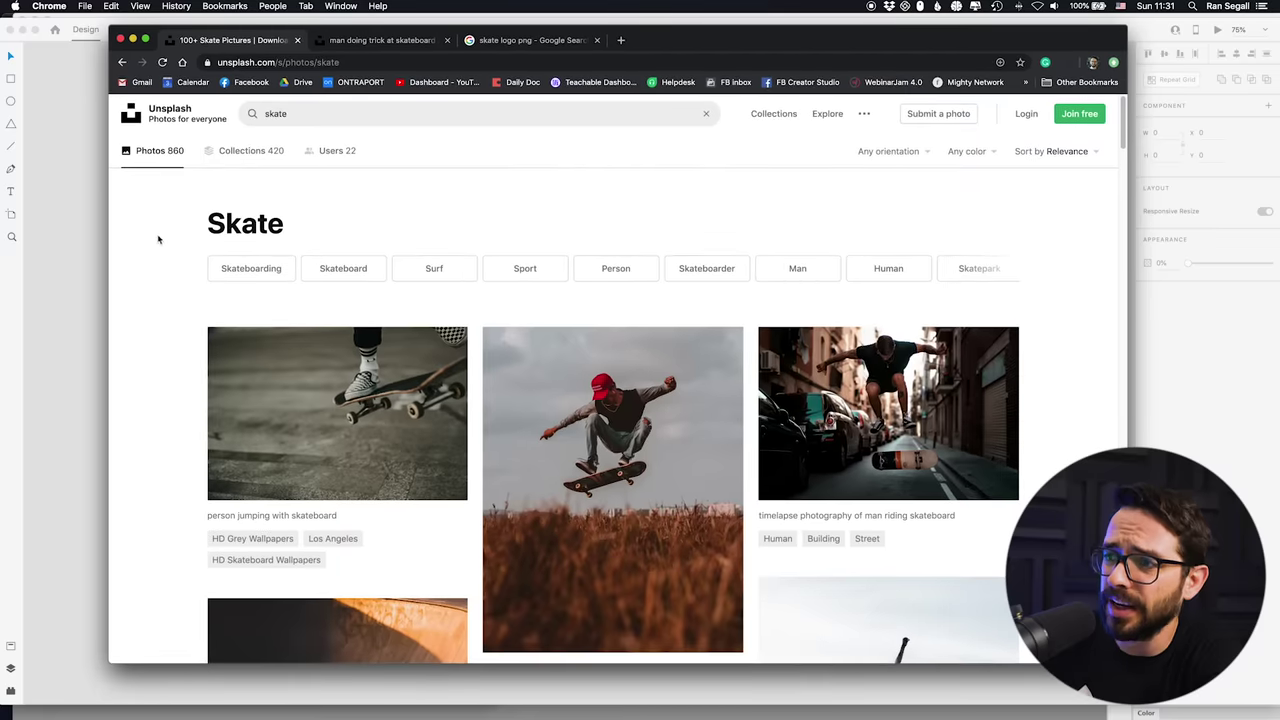
scroll(160, 239, down, 1)
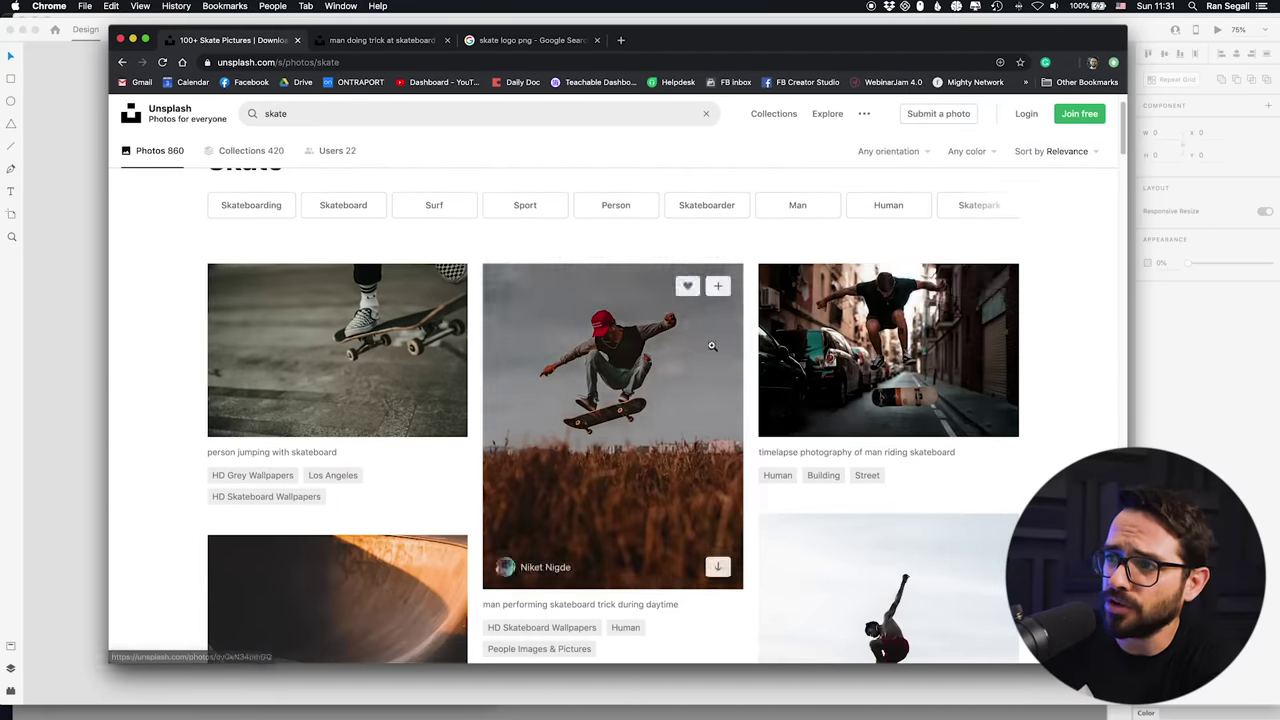
key(super+Tab)
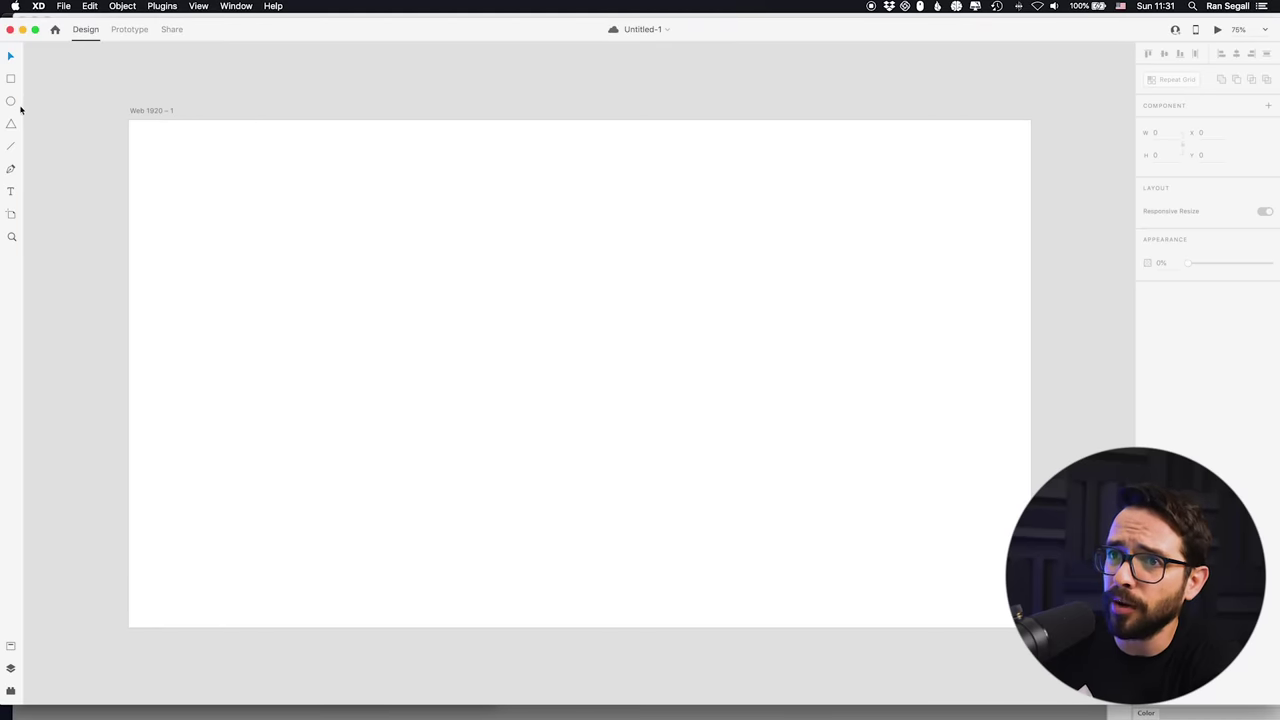
Draw a large circle on the artboard's right and two stacked rectangles on its left
mouse_move(644, 238)
mouse_down()
mouse_move(957, 537)
mouse_move(926, 537)
mouse_up()
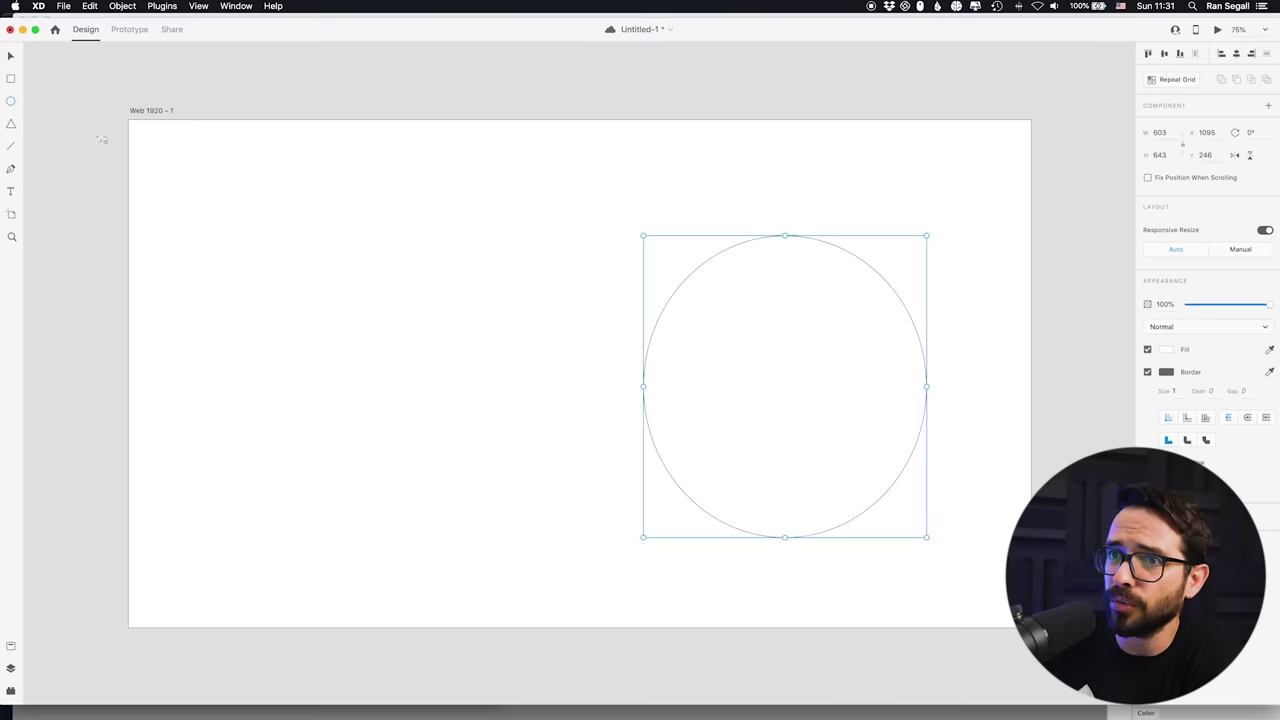
click(10, 80)
mouse_move(213, 258)
mouse_down()
mouse_move(518, 322)
mouse_move(496, 316)
mouse_up()
drag(209, 335, 446, 373)
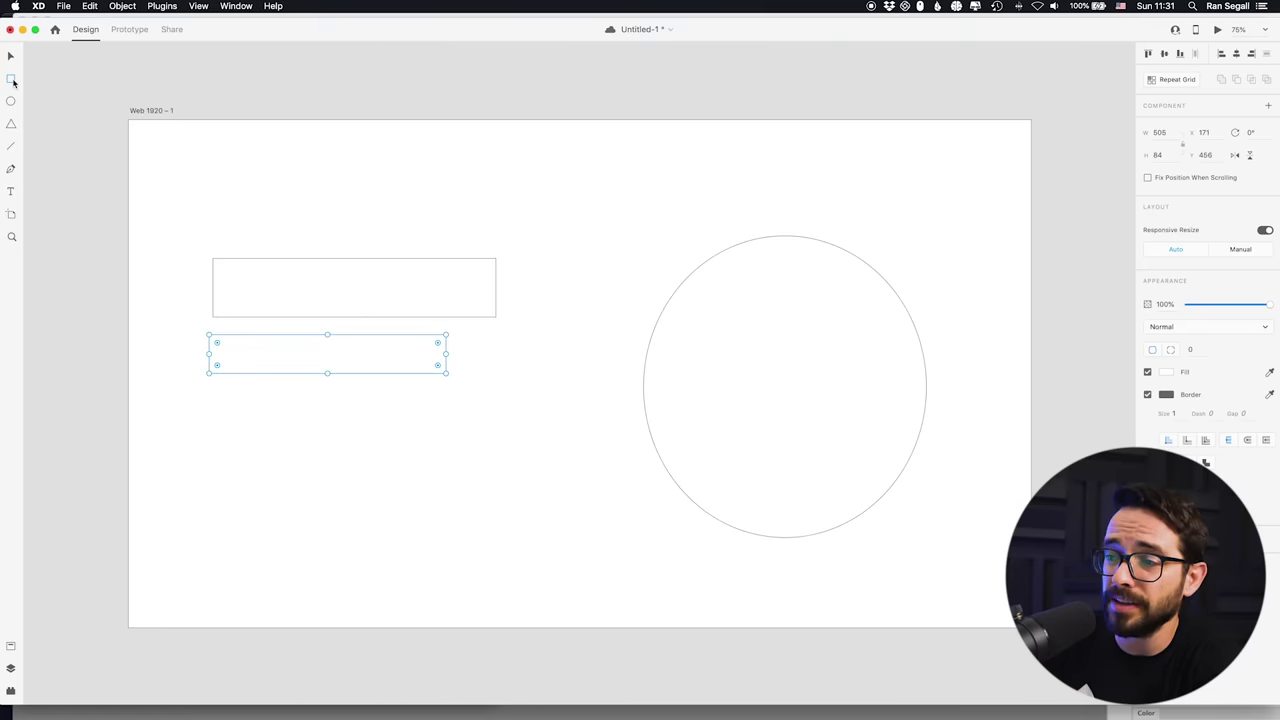
key(super+Tab)
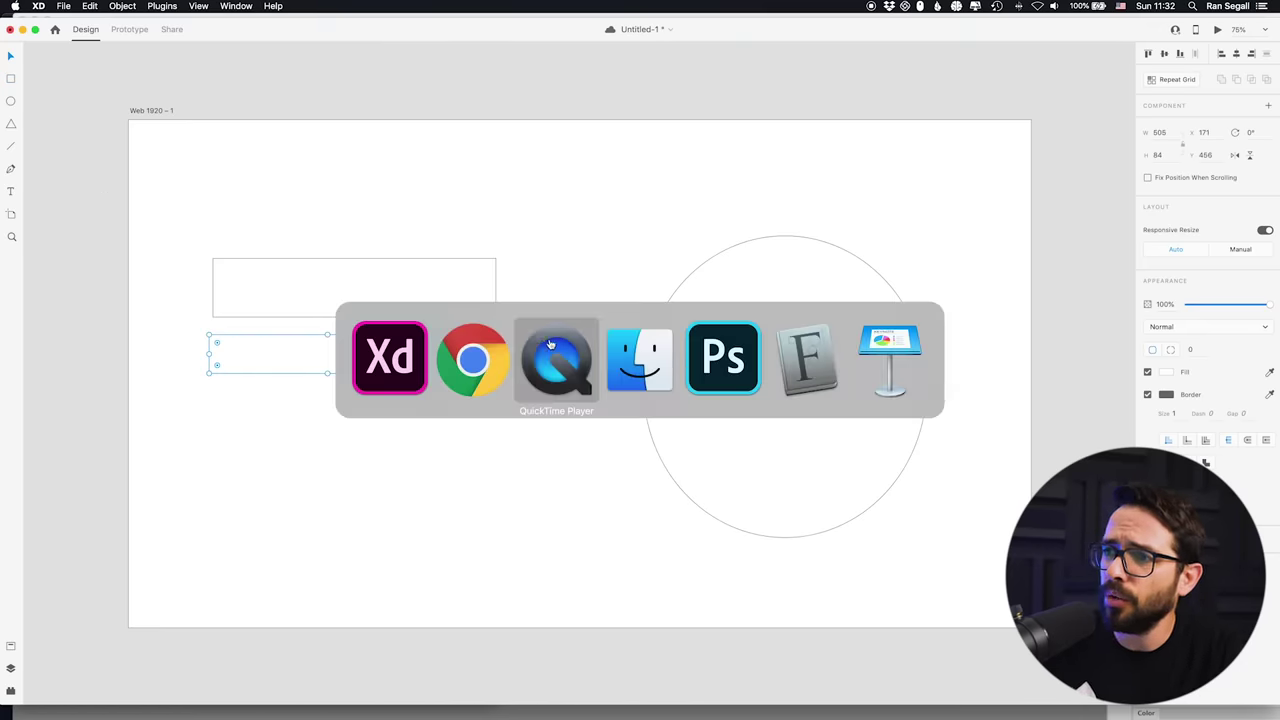
Browse the skate results and open the 'man doing trick at skateboard park during sunset' photo page
scroll(323, 421, down, 2)
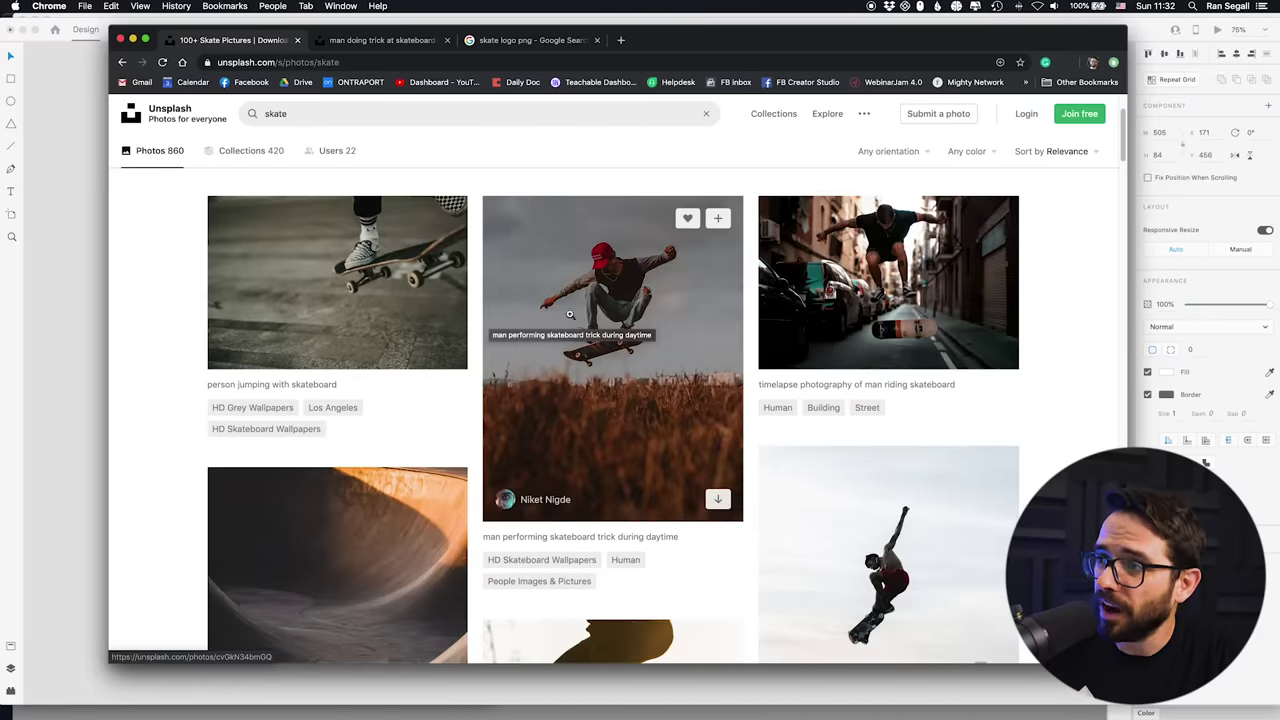
scroll(942, 409, down, 3)
scroll(942, 409, down, 6)
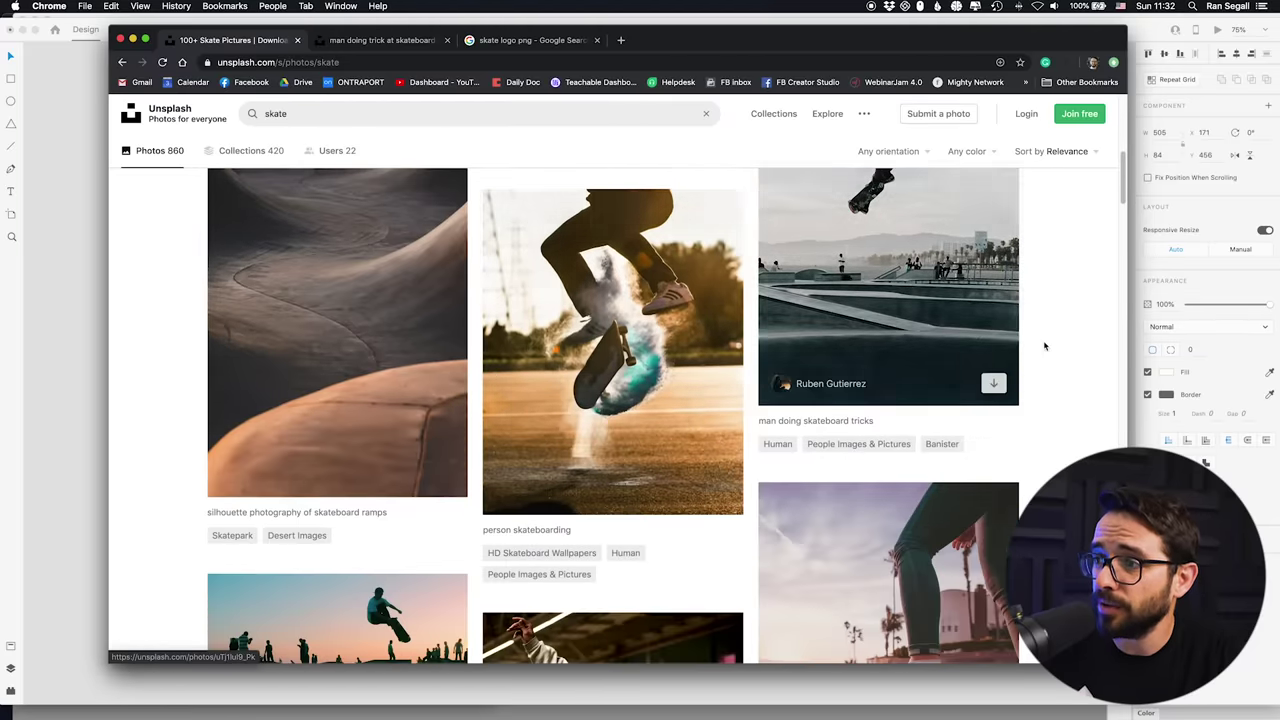
scroll(904, 401, down, 6)
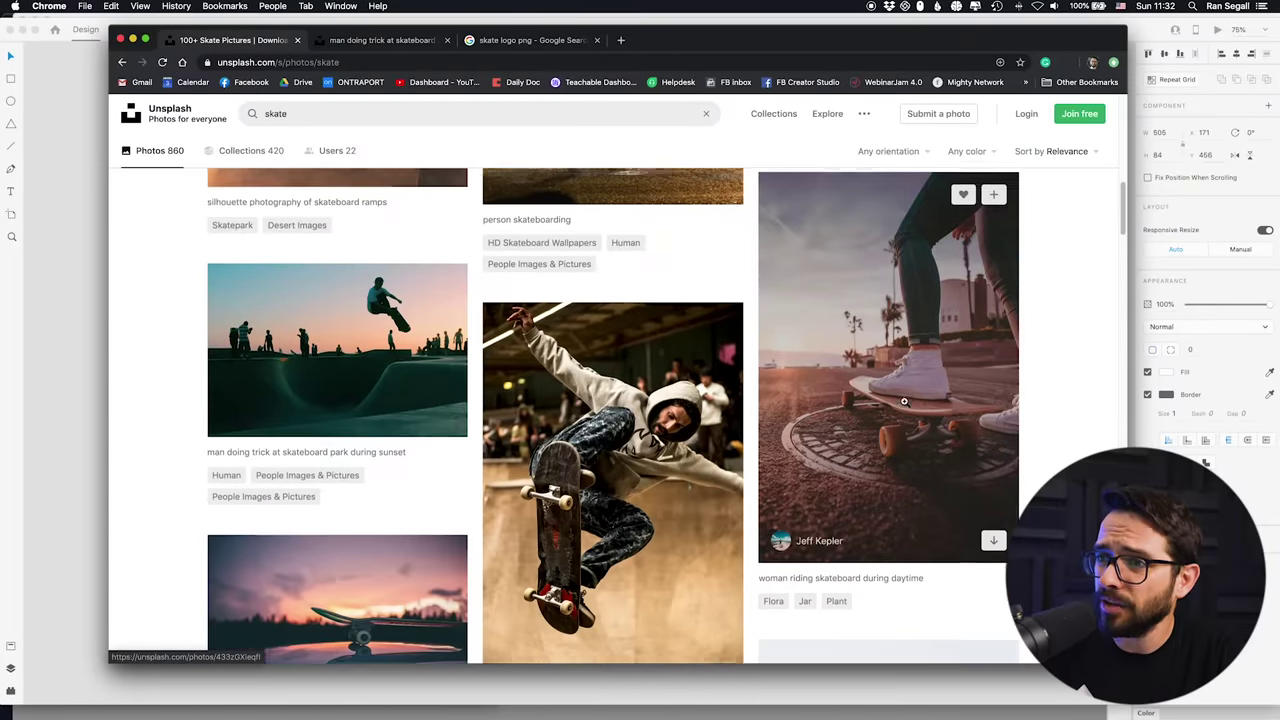
scroll(612, 420, up, 2)
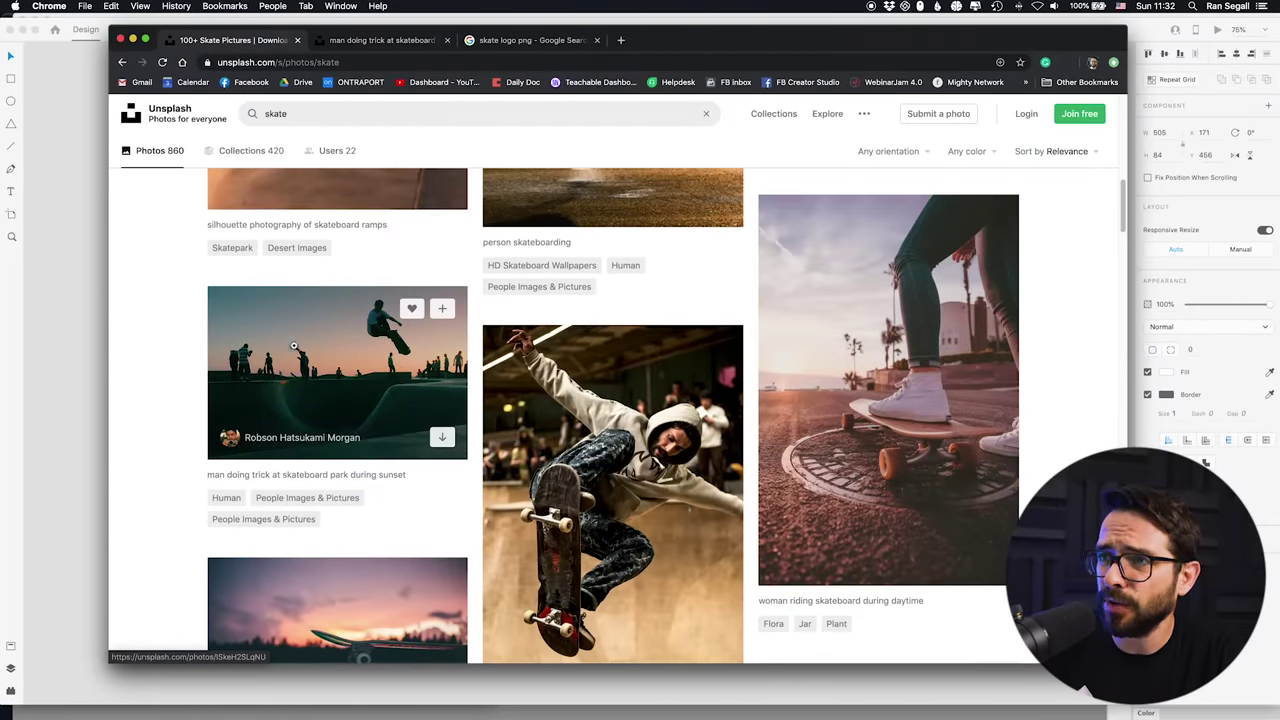
click(403, 43)
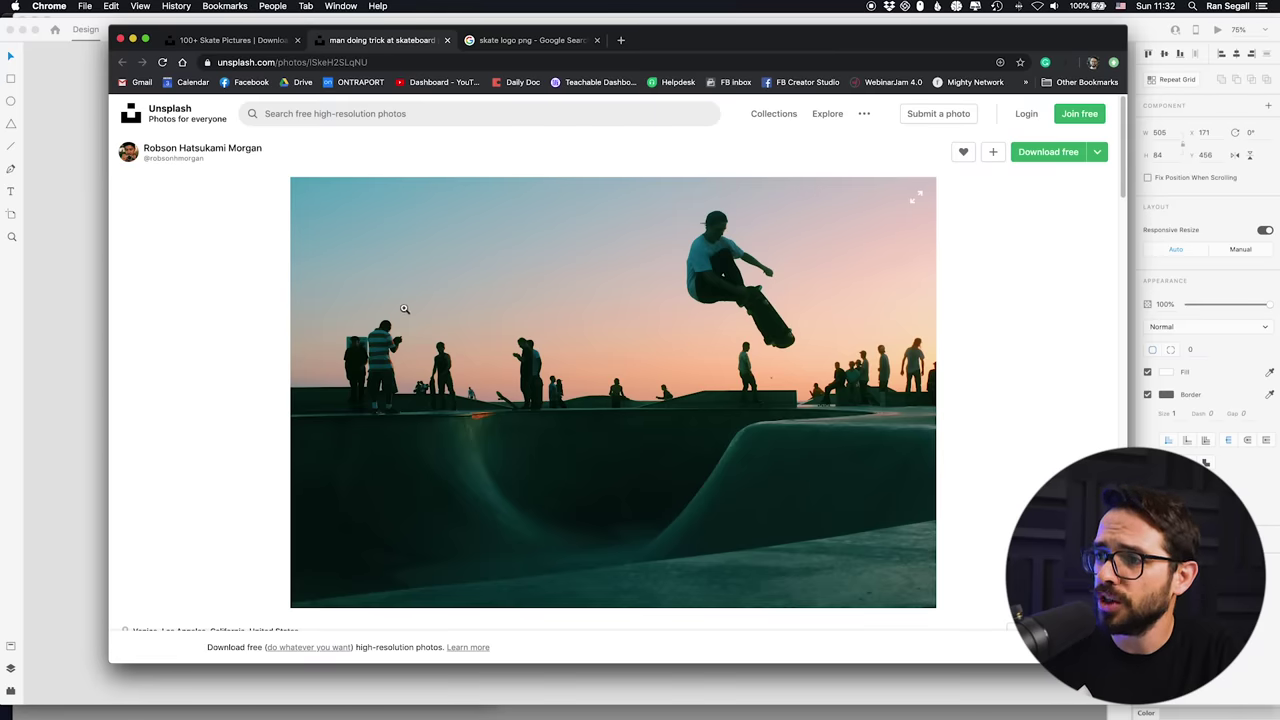
Enlarge the sunset skatepark photo and copy the image to the clipboard
click(607, 358)
right_click(514, 331)
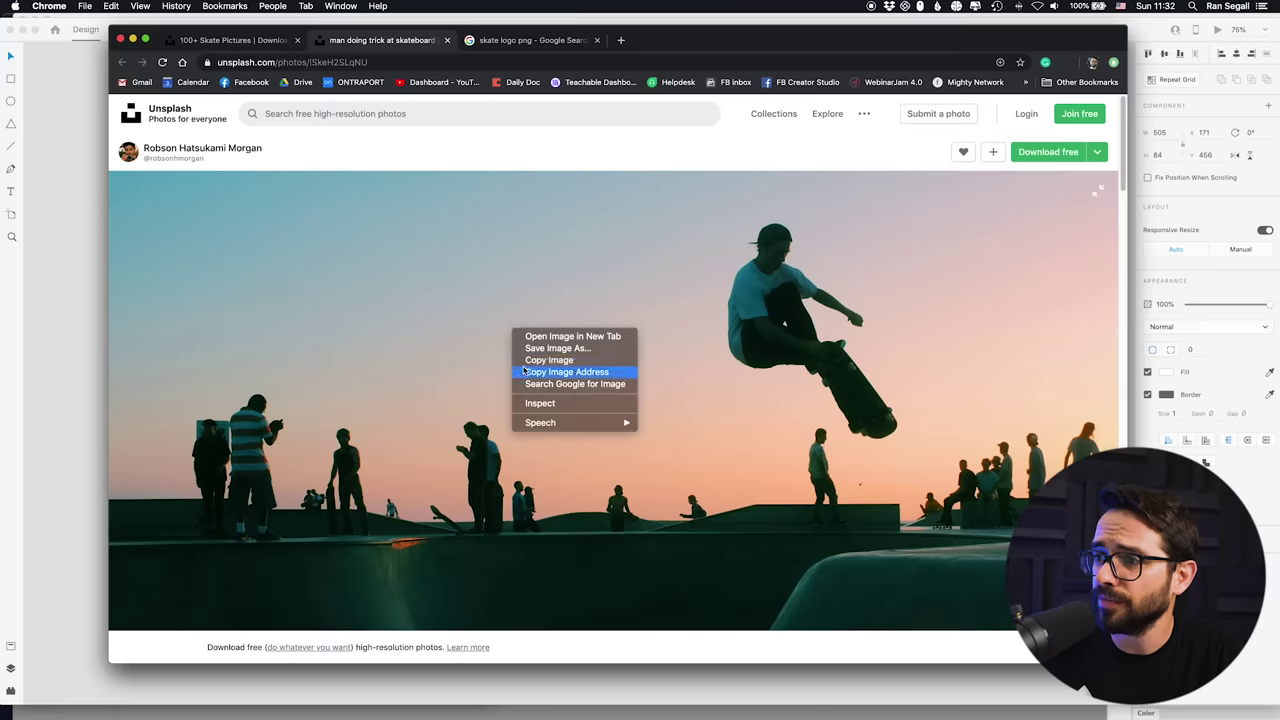
click(531, 361)
Paste the skatepark photo into XD and scale it to fit the artboard's width
key(super+Tab)
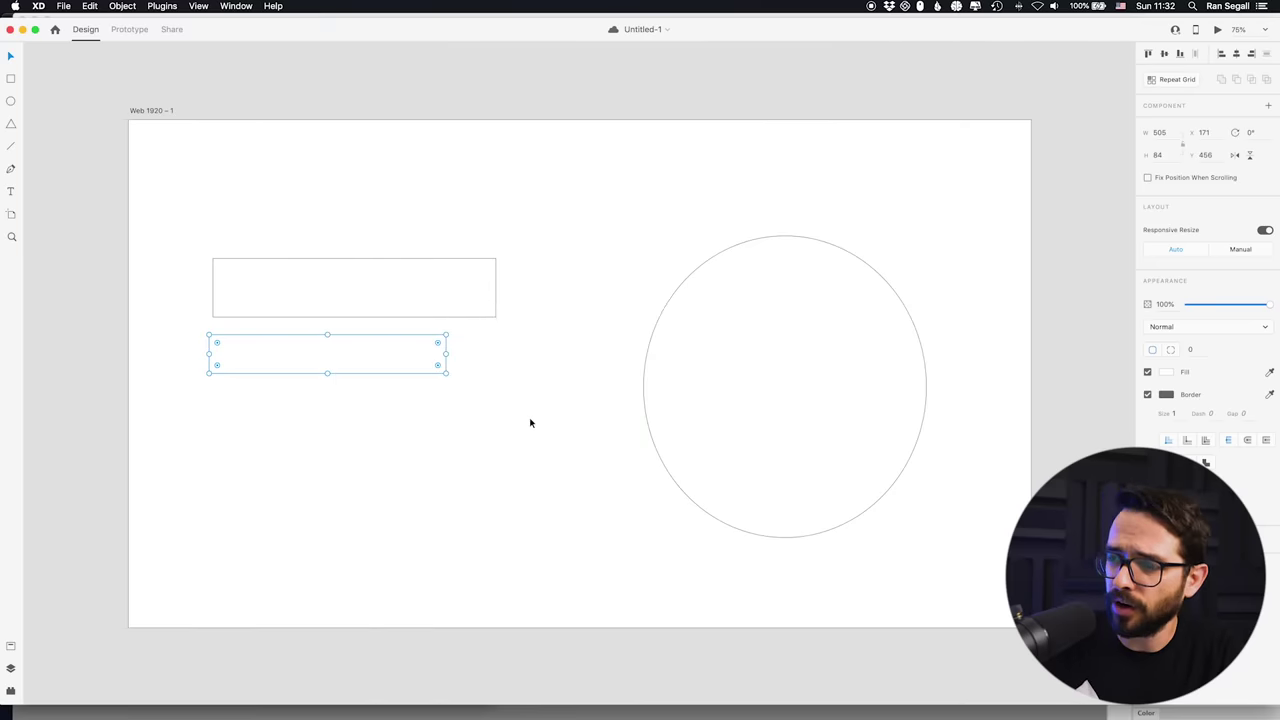
click(530, 423)
scroll(530, 423, down, 3)
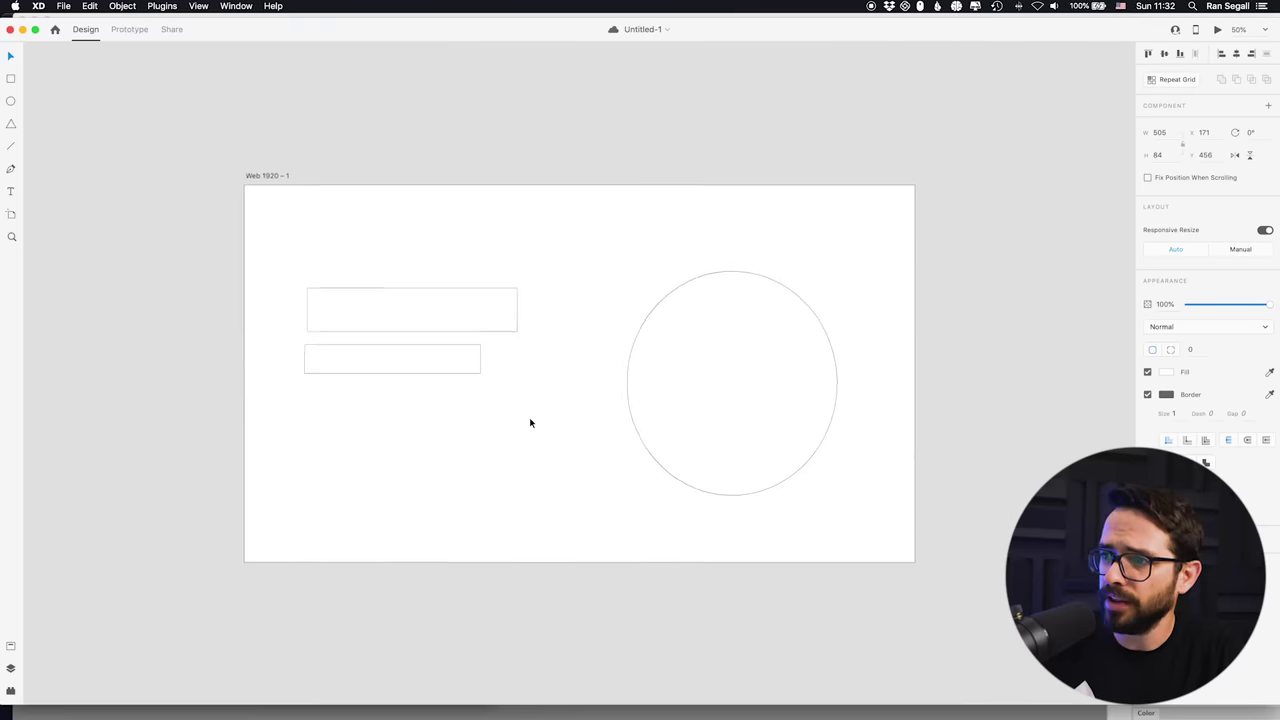
click(488, 366)
key(super+v)
scroll(533, 395, down, 3)
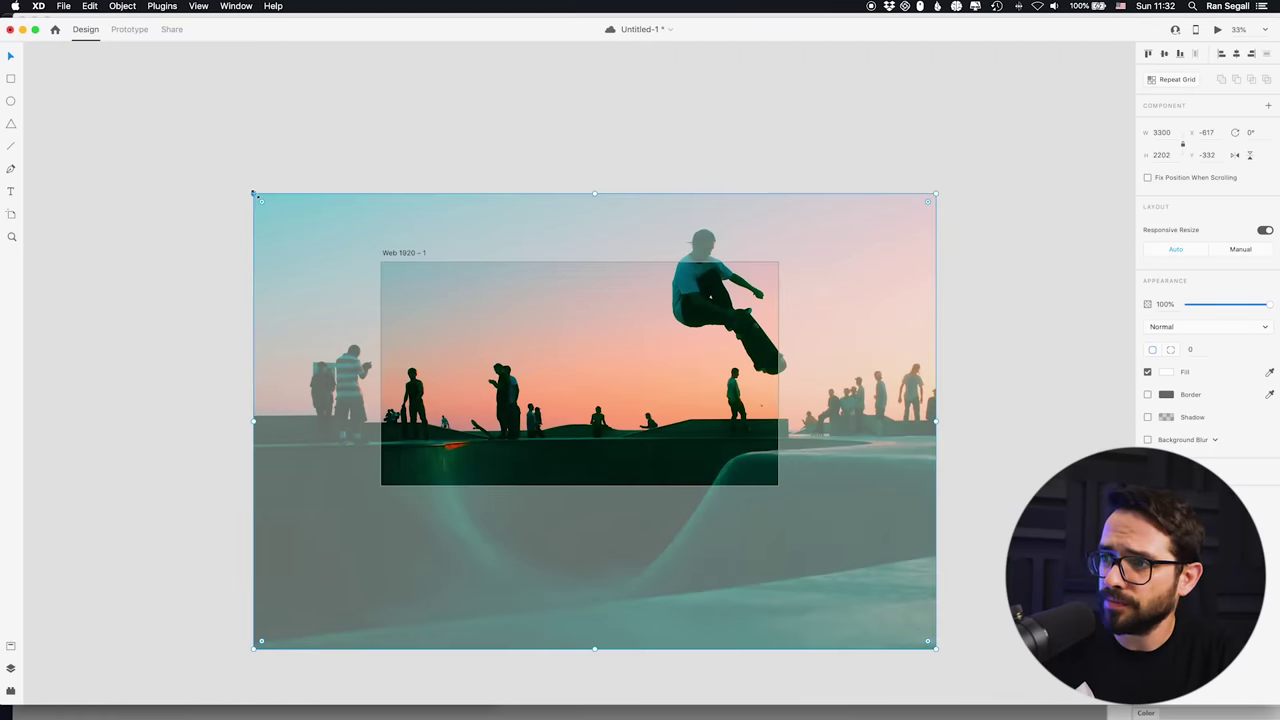
drag(253, 193, 429, 306)
drag(575, 360, 436, 317)
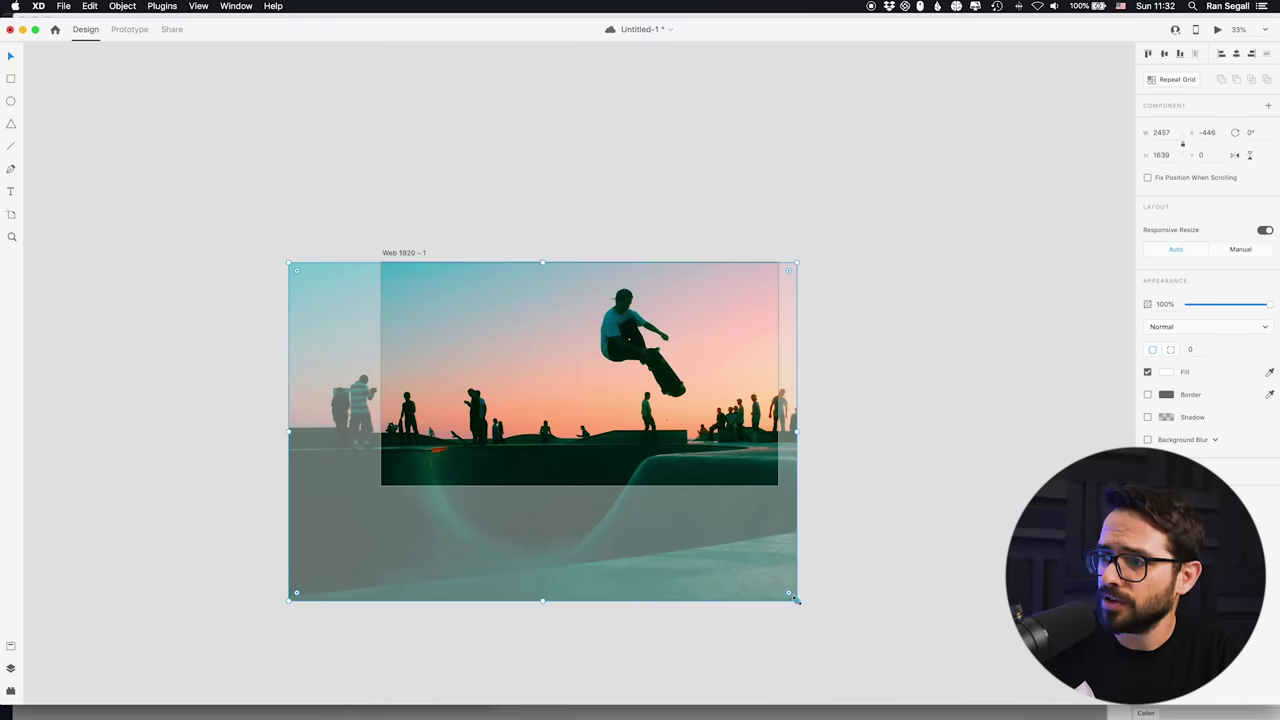
drag(797, 600, 779, 588)
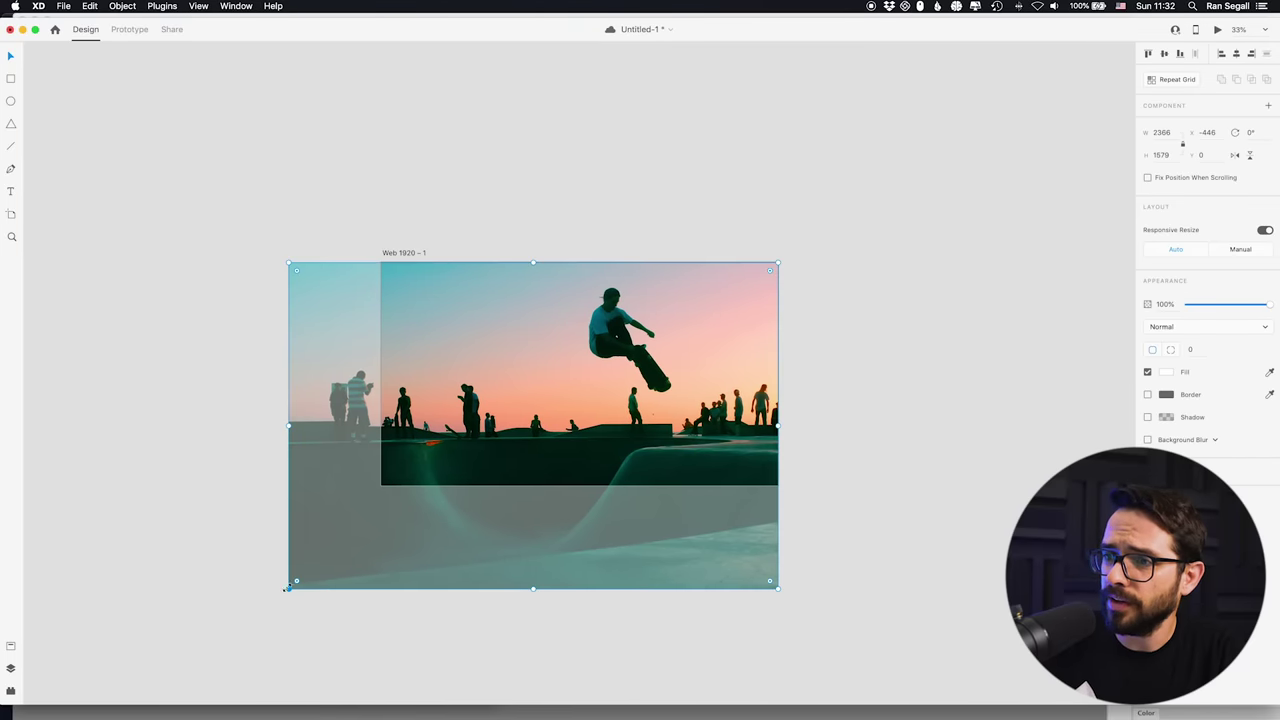
drag(286, 589, 357, 526)
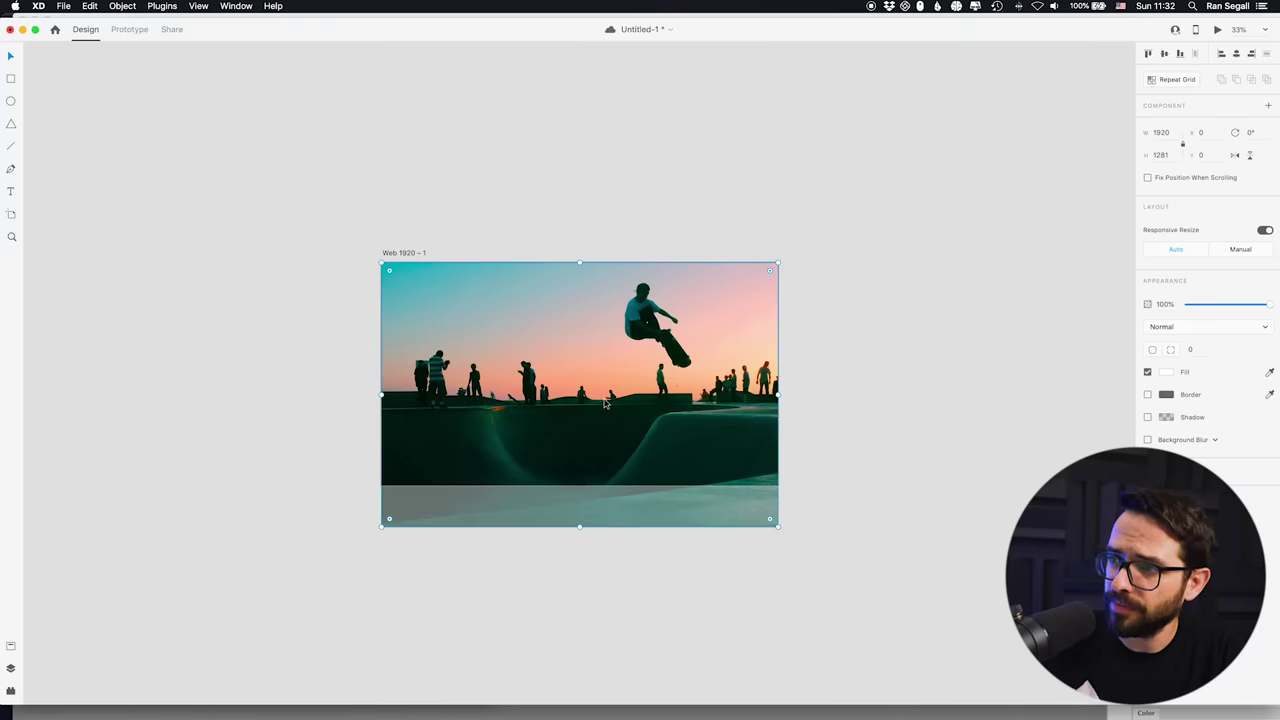
Send the photo behind the placeholders, raise the circle slightly, and shift the photo down
key(super+shift+bracketleft)
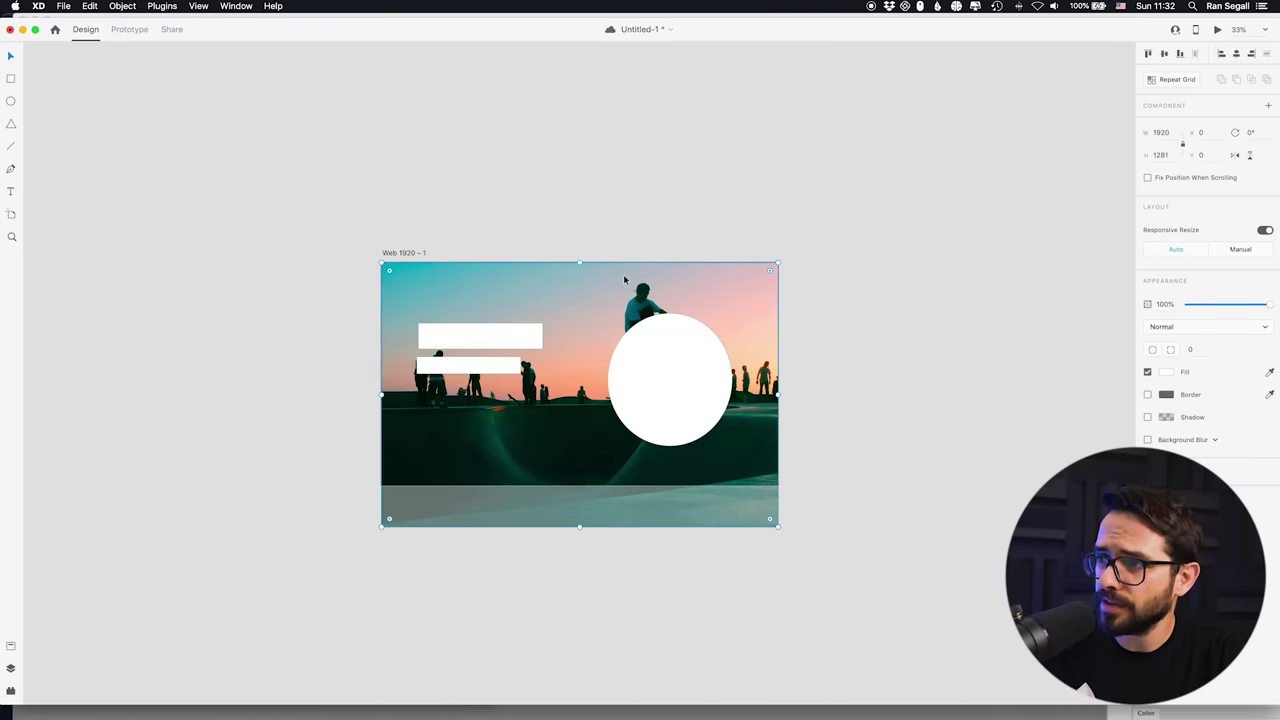
mouse_move(623, 279)
mouse_down()
mouse_move(613, 290)
mouse_move(609, 275)
mouse_up()
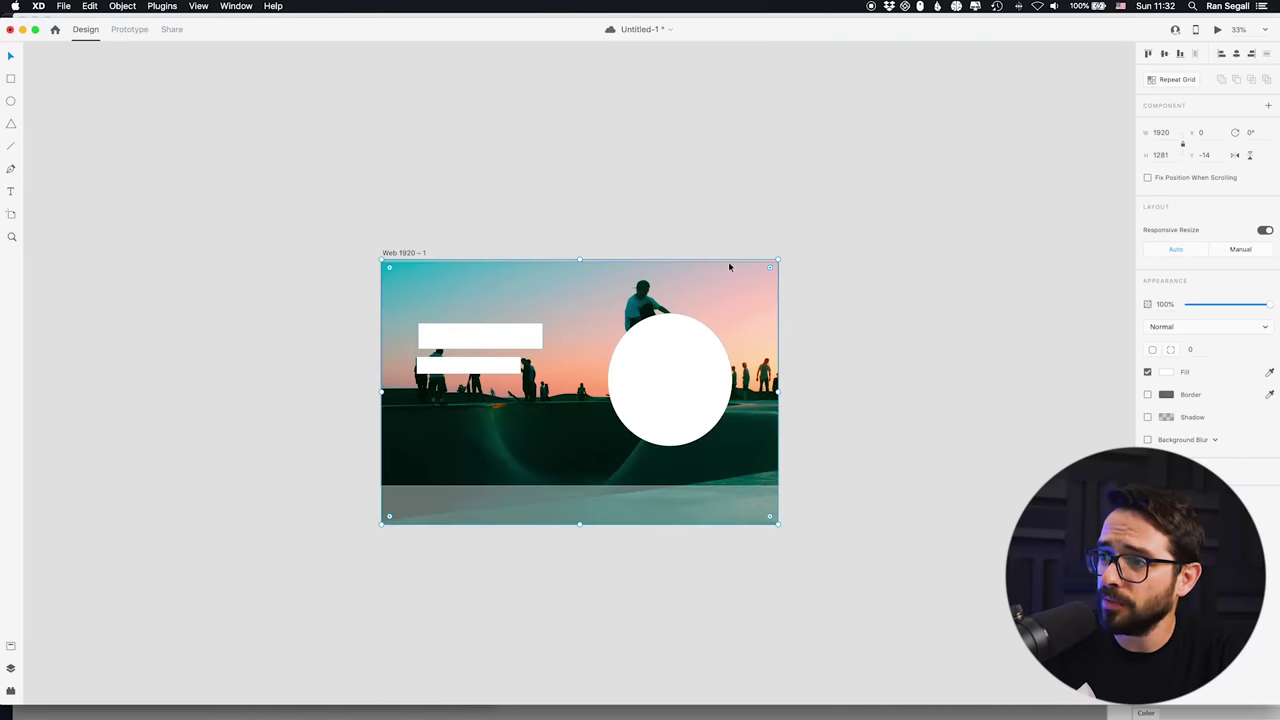
click(666, 363)
key(super+equal)
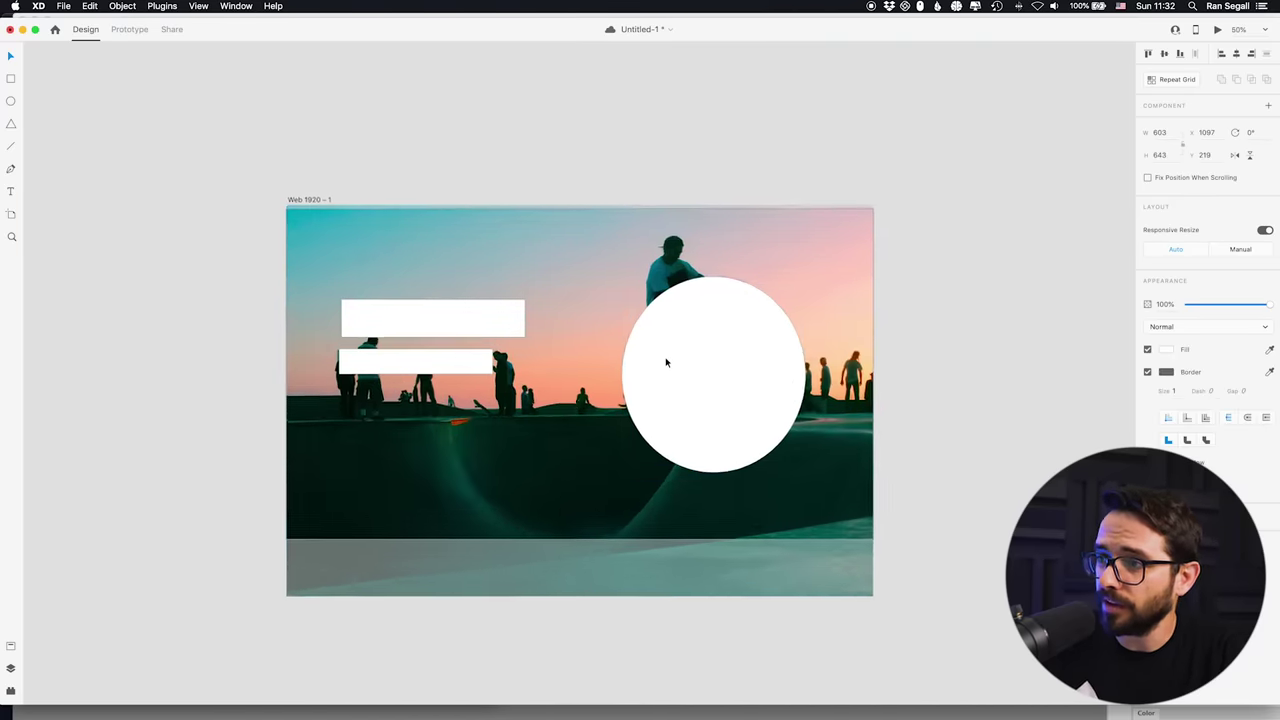
click(926, 351)
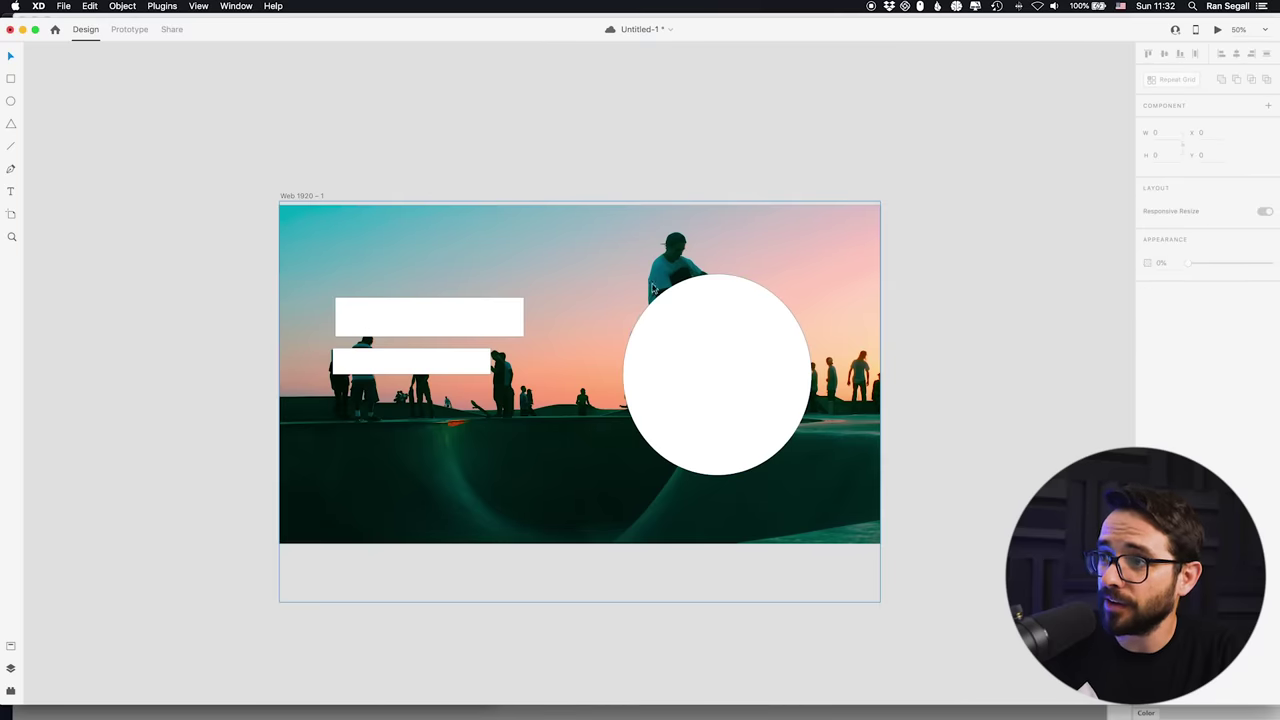
mouse_move(711, 340)
mouse_down()
mouse_move(944, 379)
mouse_move(698, 330)
mouse_up()
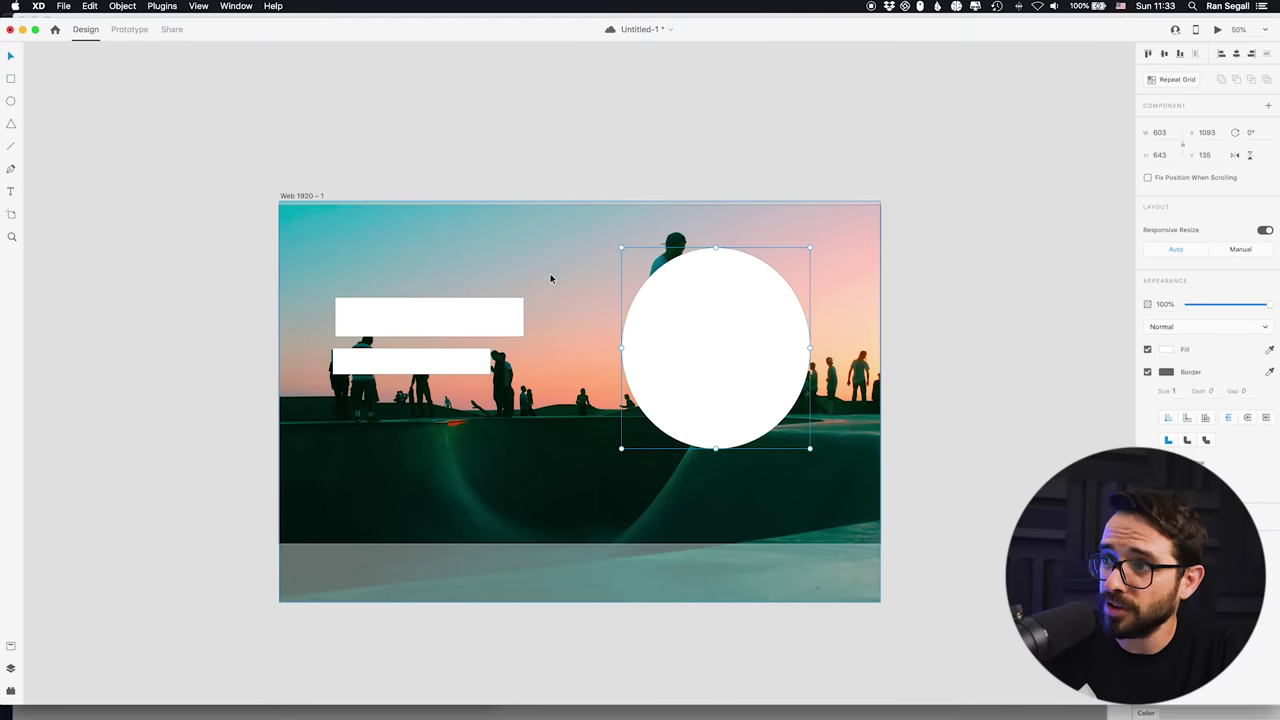
drag(577, 249, 582, 299)
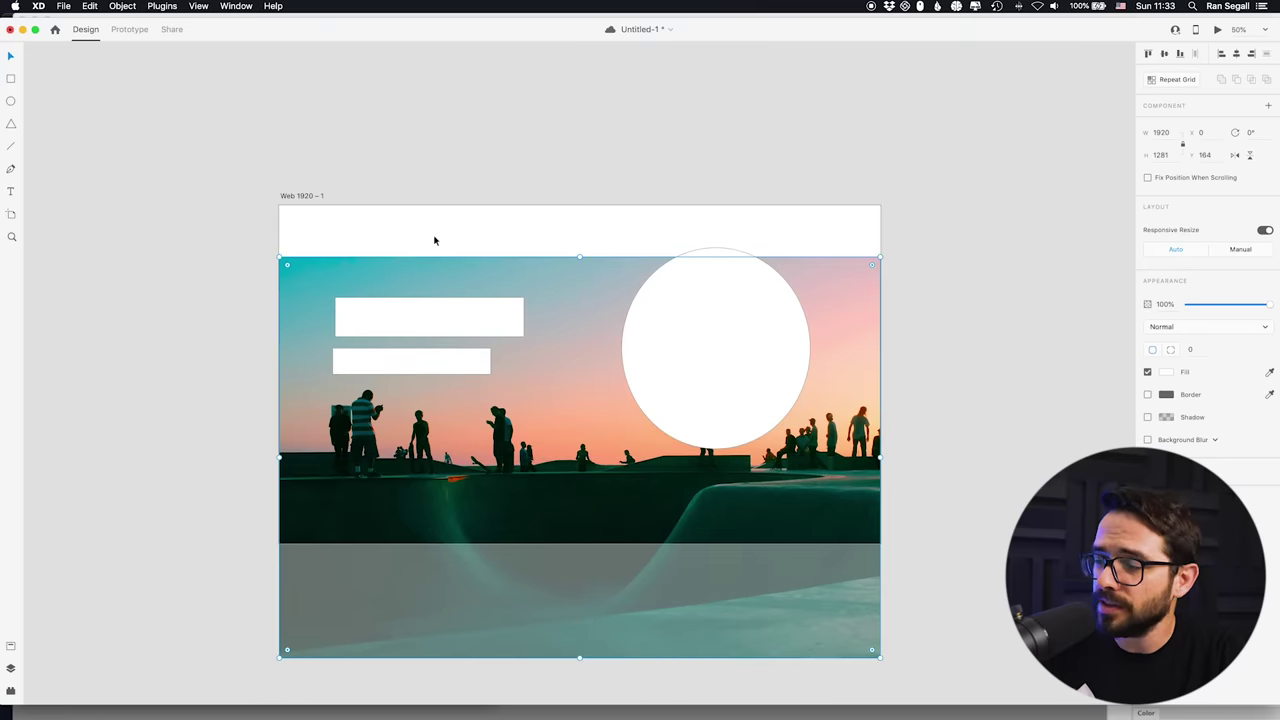
click(772, 185)
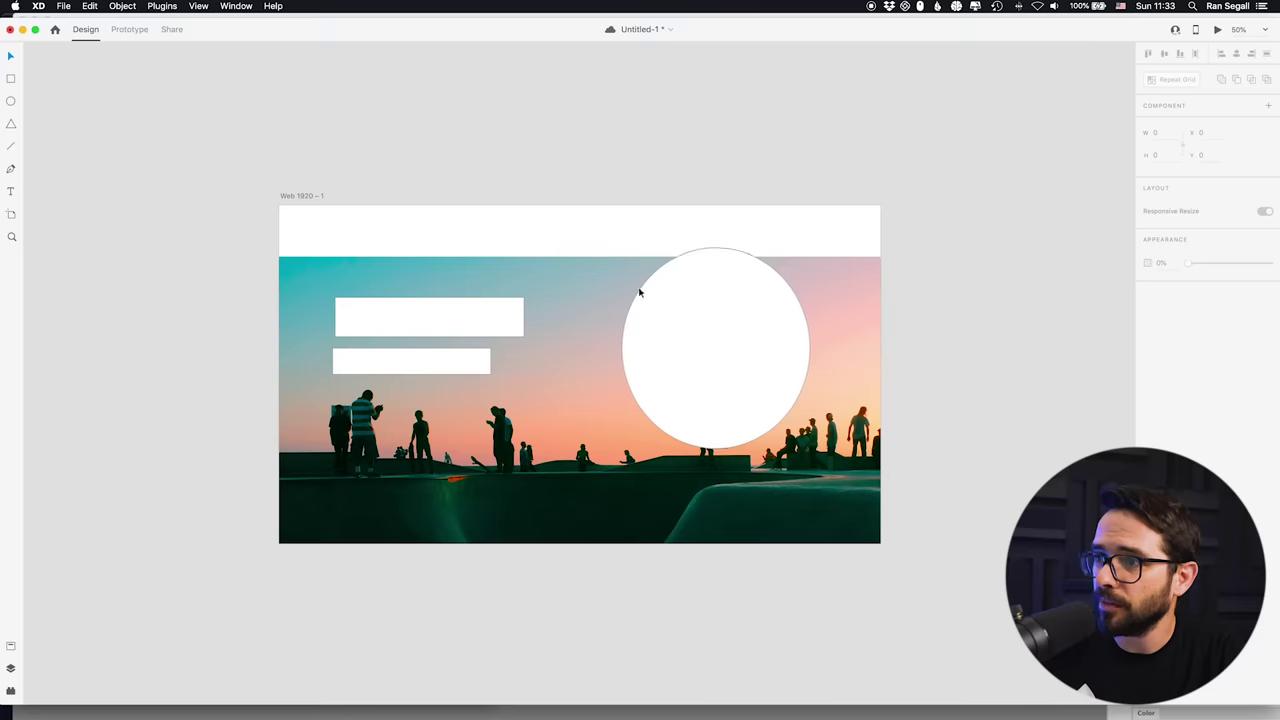
Send the photo to Photoshop with Edit in Photoshop, opening it as Image 1.psd
click(580, 297)
right_click(580, 292)
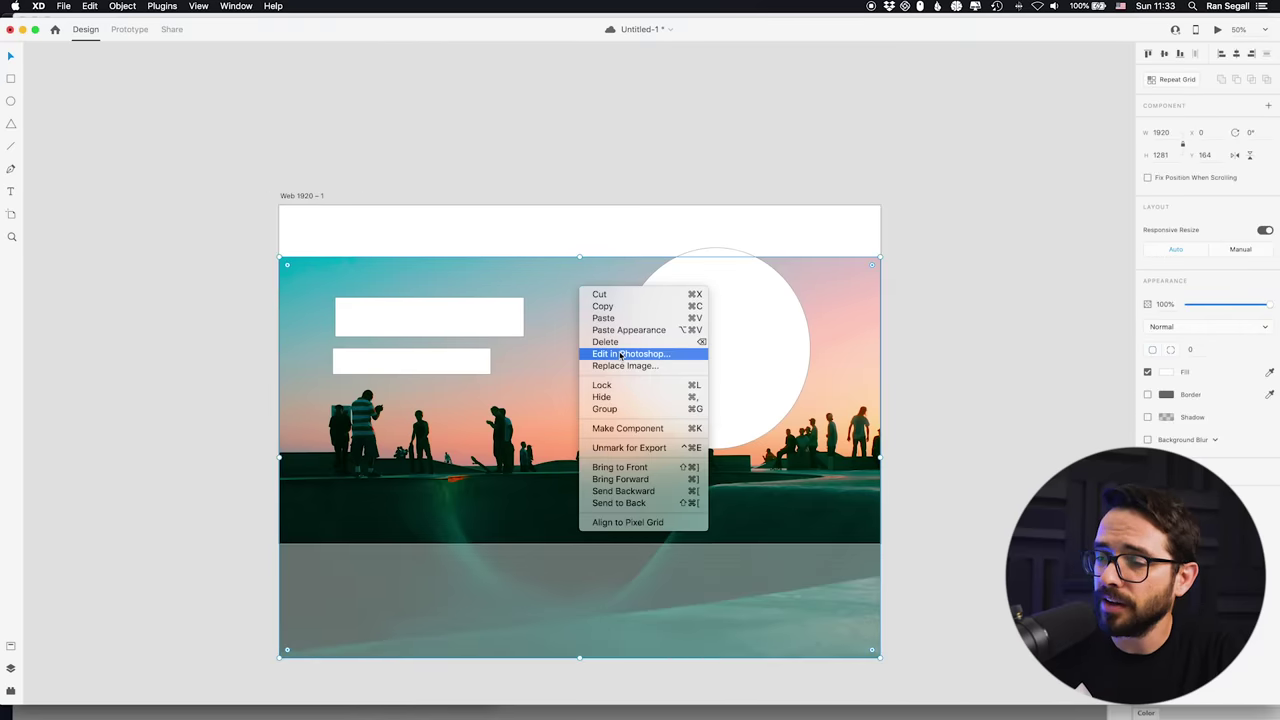
click(584, 357)
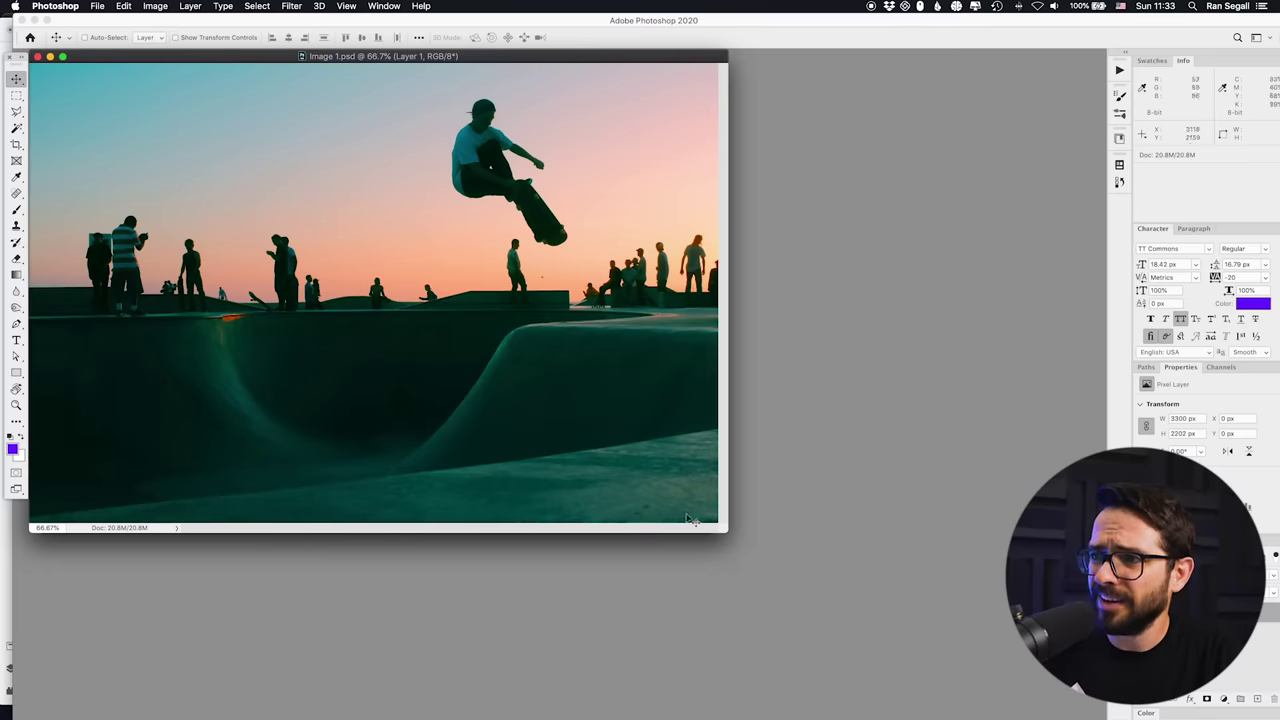
Crop off the photo's bottom and extend the canvas upward, leaving a transparent band above the sky
drag(724, 529, 1157, 716)
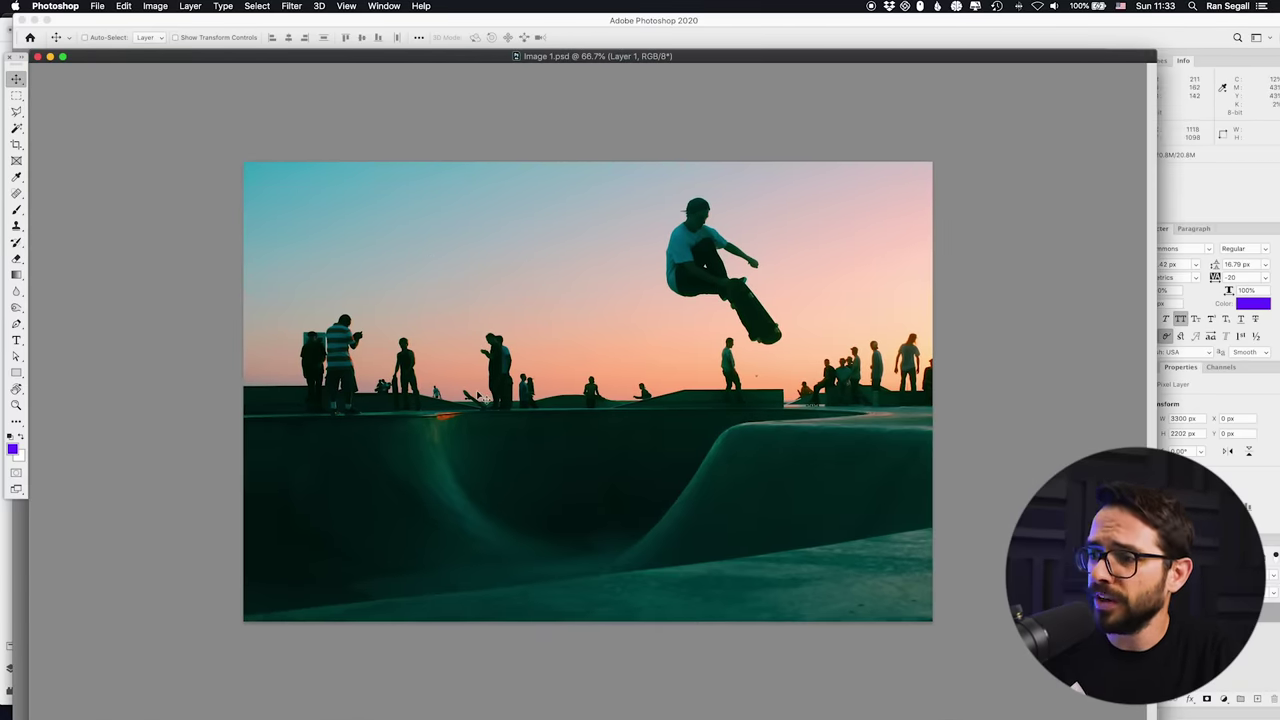
key(c)
drag(587, 619, 589, 571)
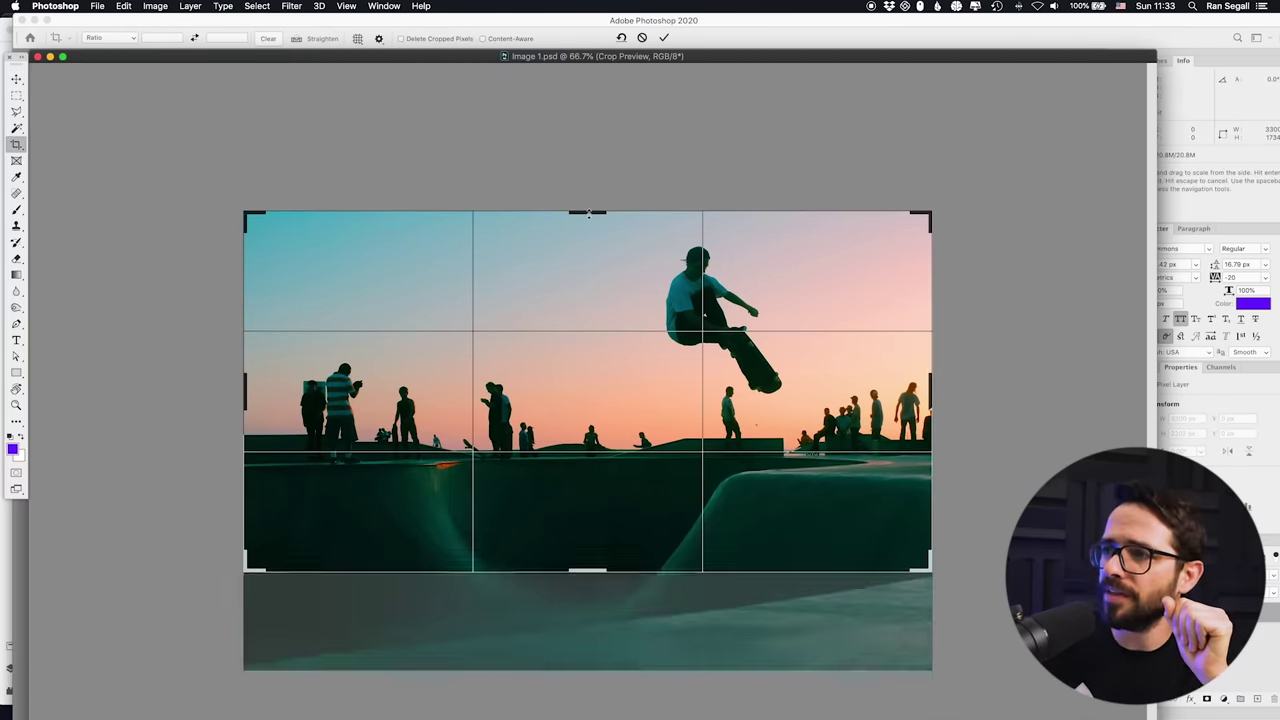
drag(588, 212, 601, 131)
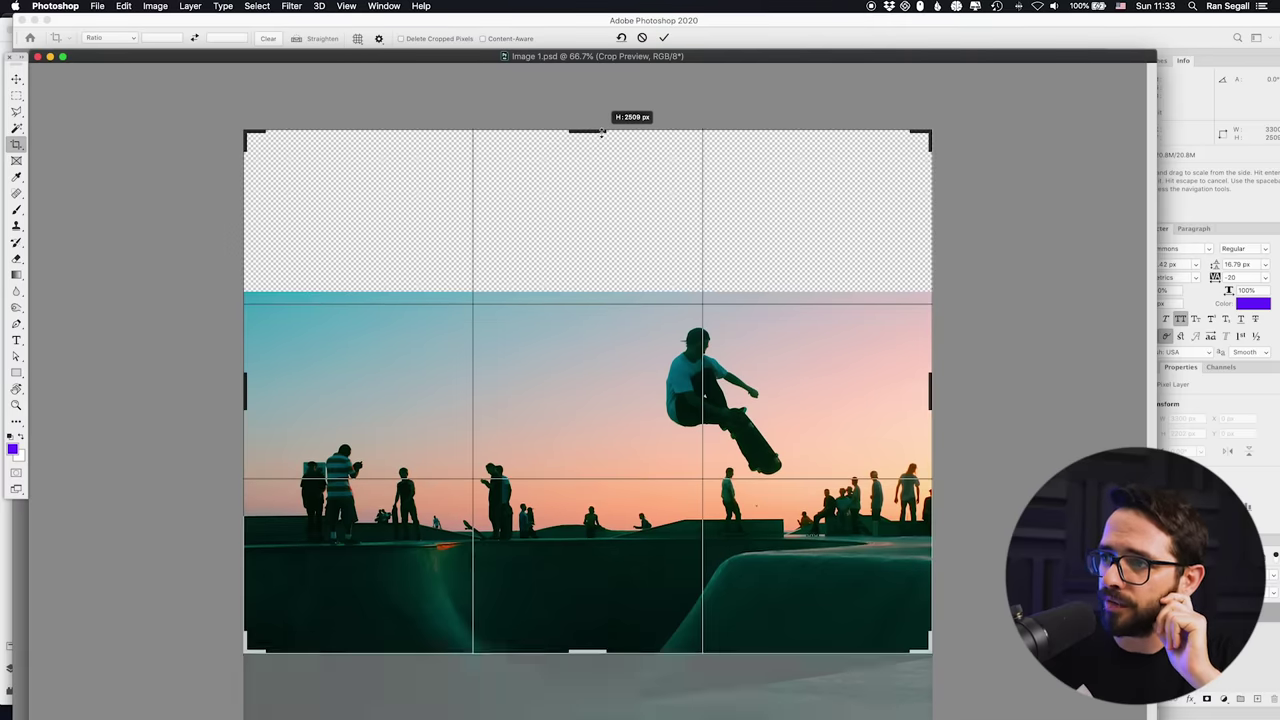
key(Return)
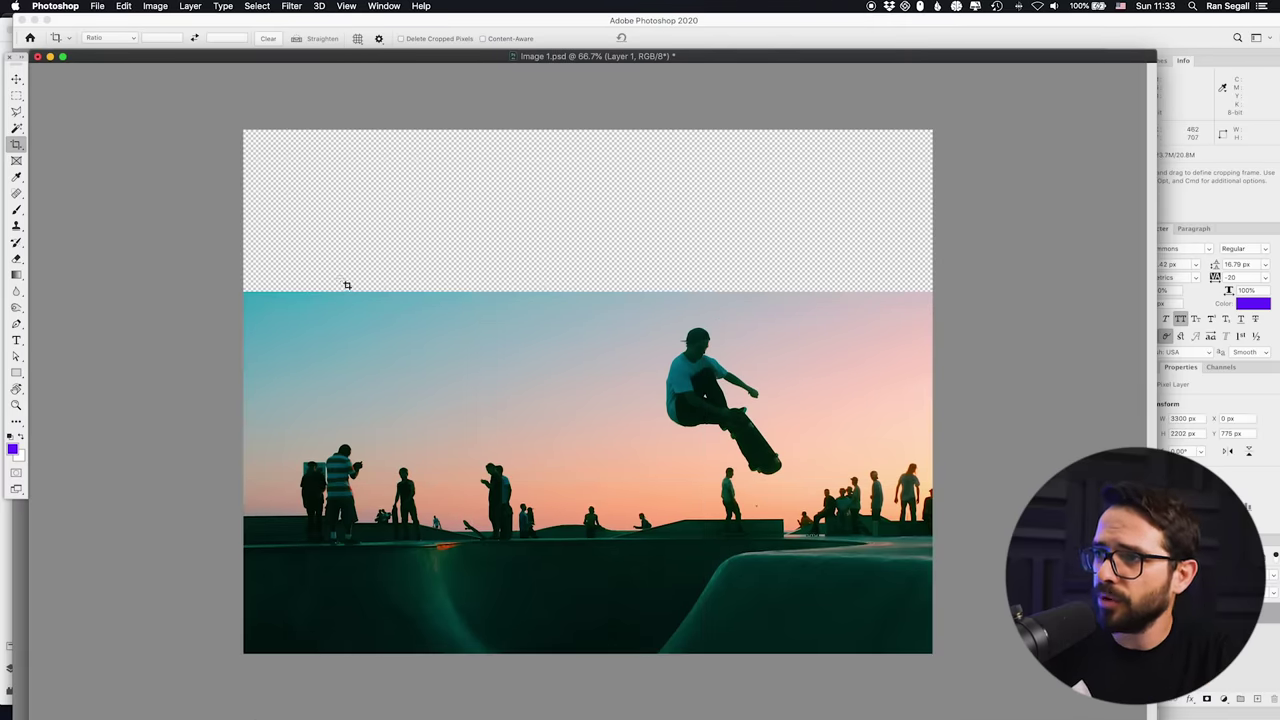
key(super+1)
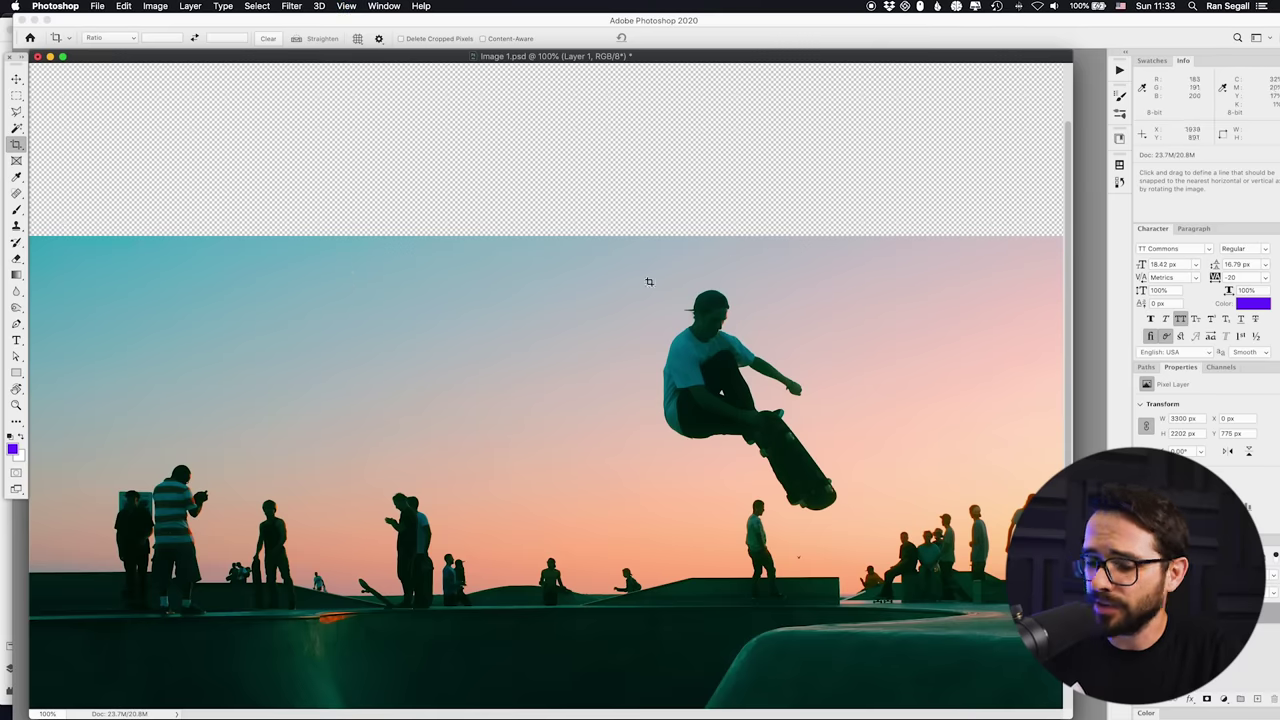
key(v)
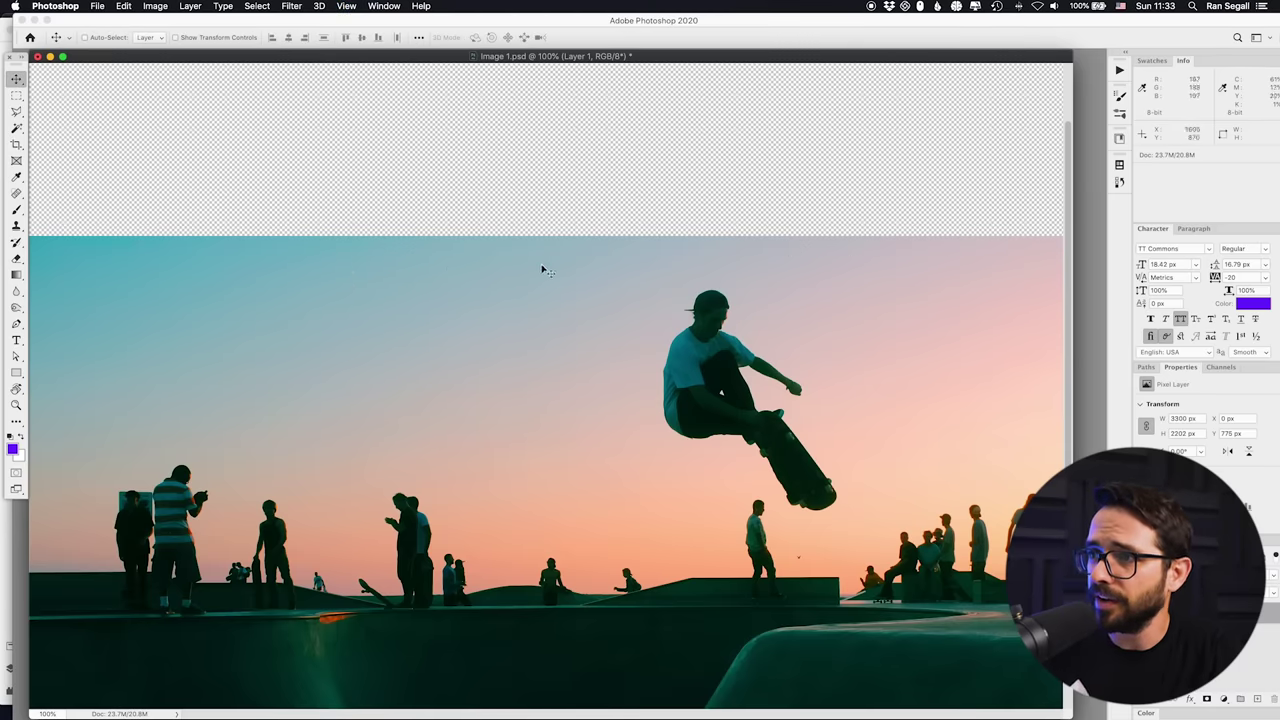
key(f)
key(super+equal)
key(super+minus)
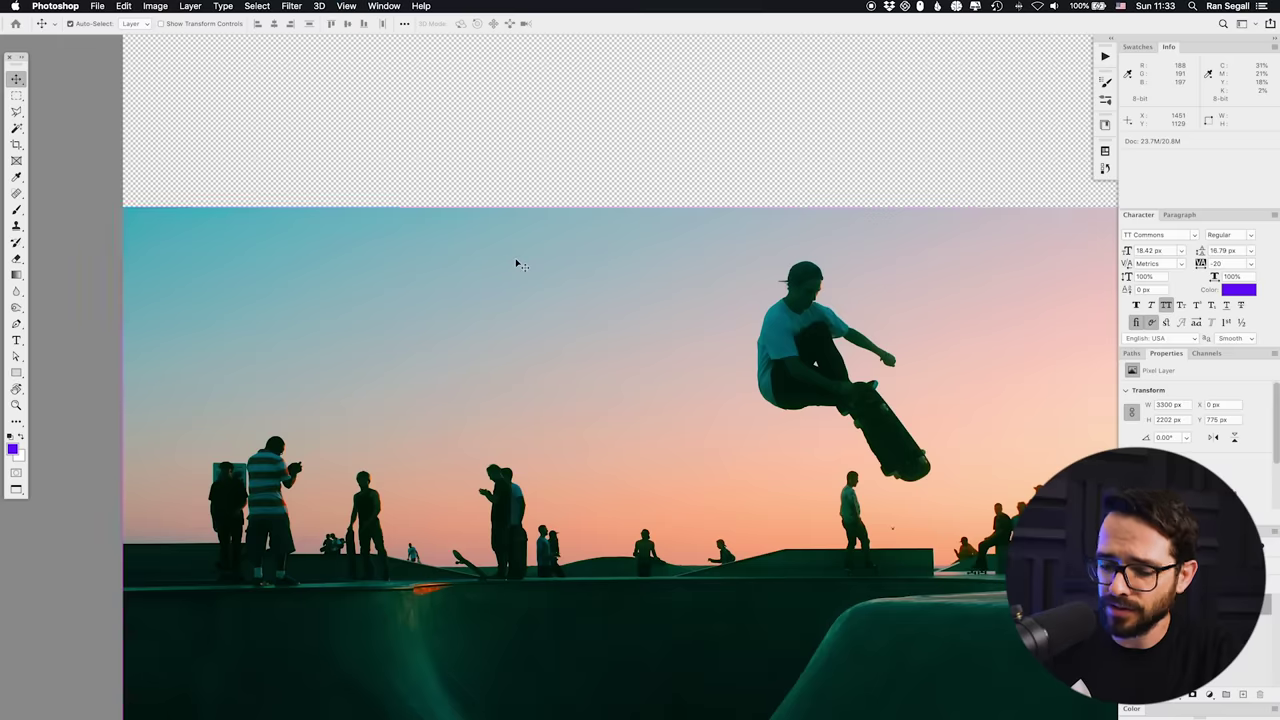
key(super+minus)
Copy a thin top band of sky to a new layer and stretch it up to fill the empty strip
key(m)
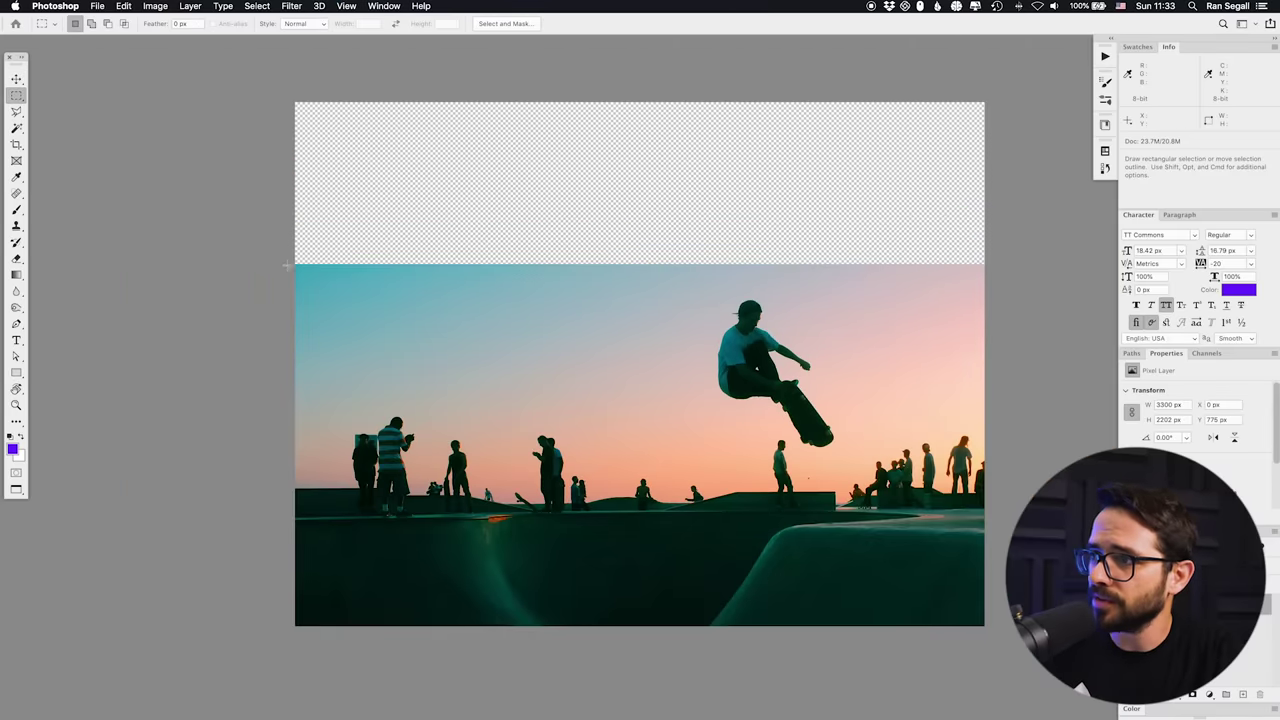
drag(287, 265, 1001, 294)
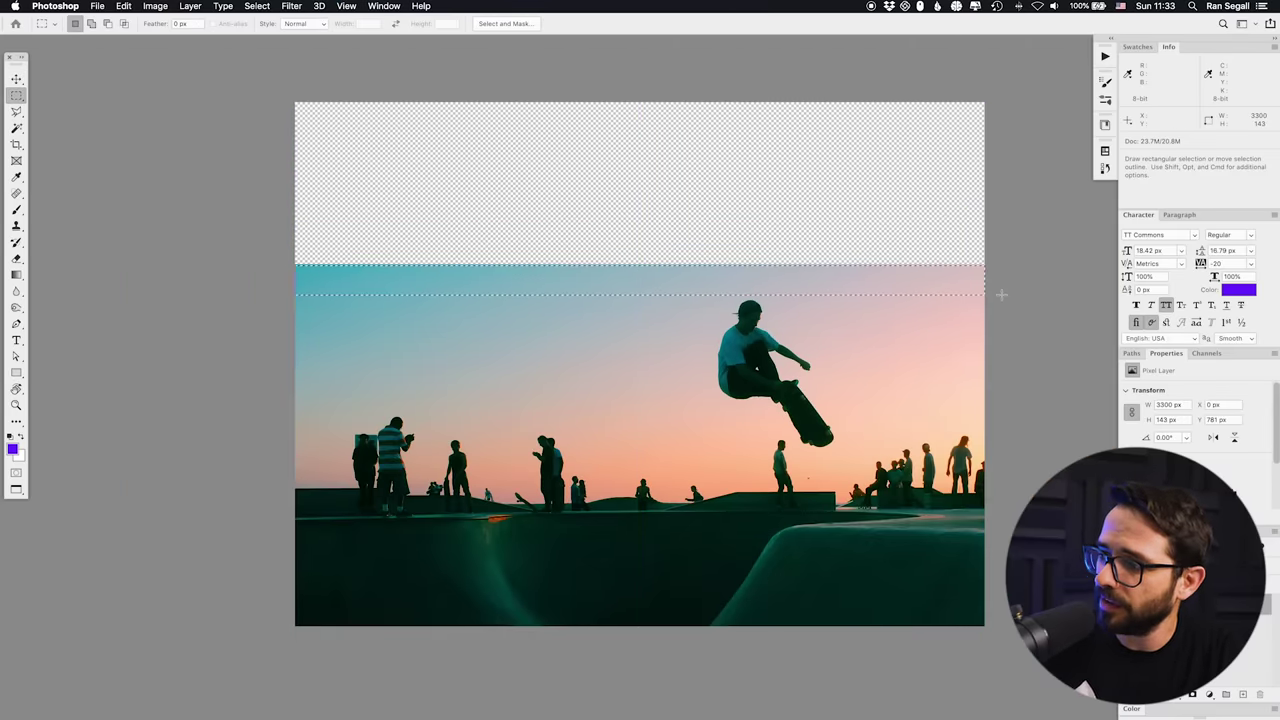
key(ctrl+j)
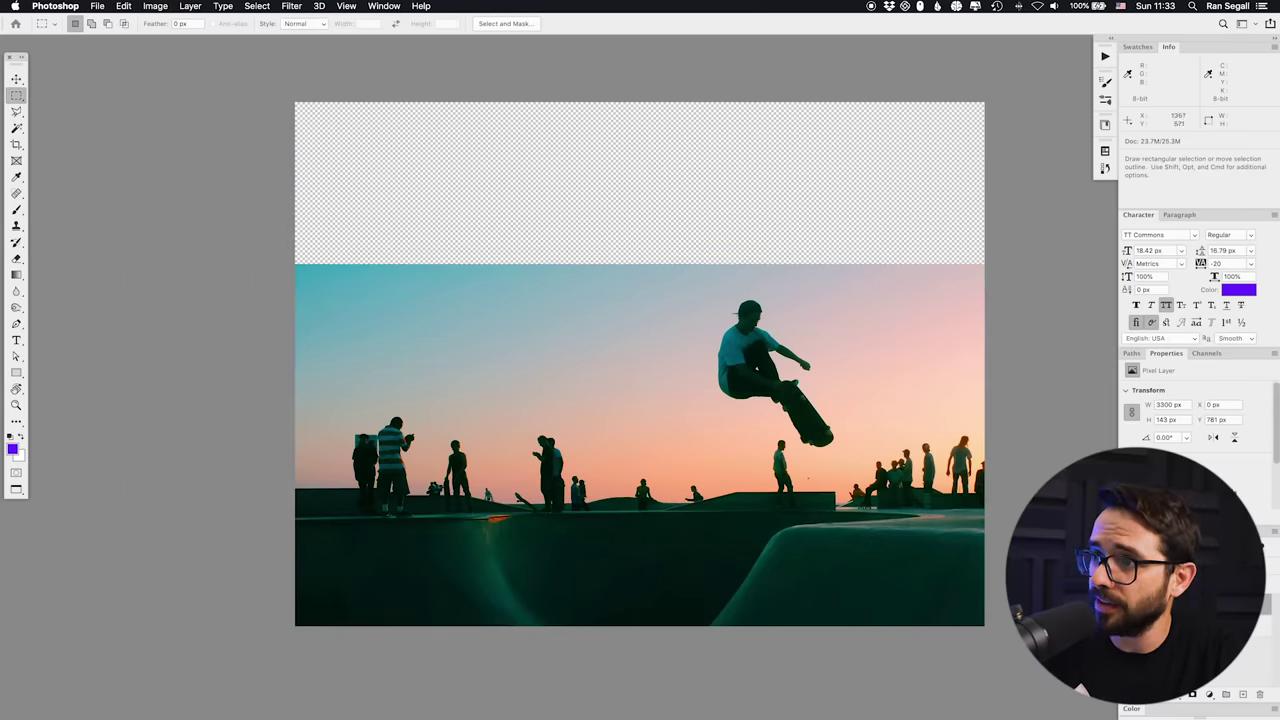
key(v)
drag(571, 283, 620, 94)
key(ctrl+z)
key(ctrl+t)
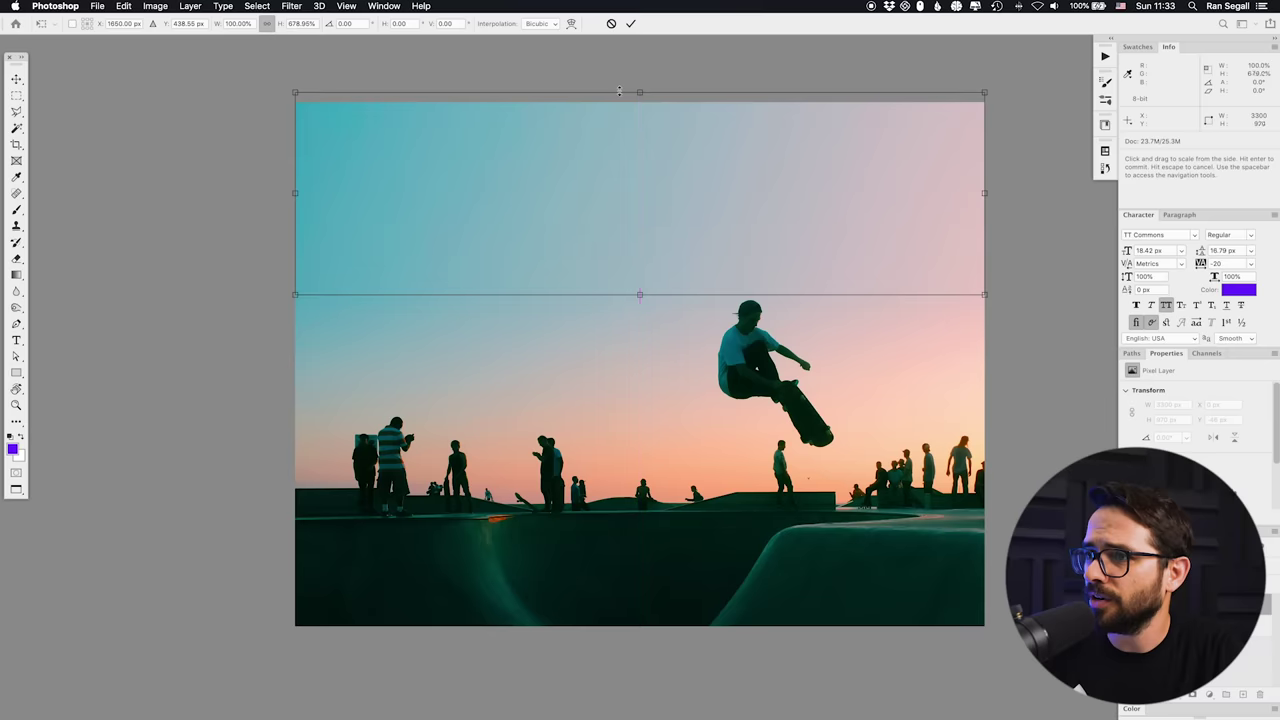
key(Return)
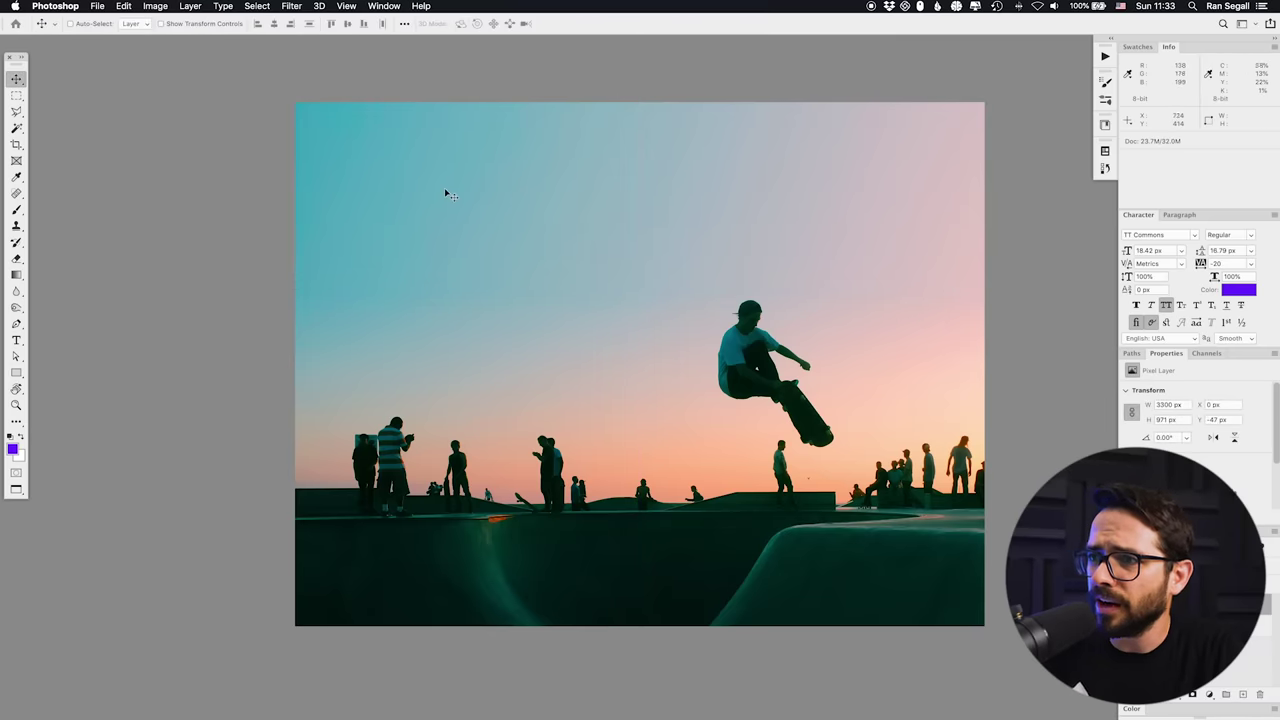
key(super+plus)
key(super+plus)
key(super+plus)
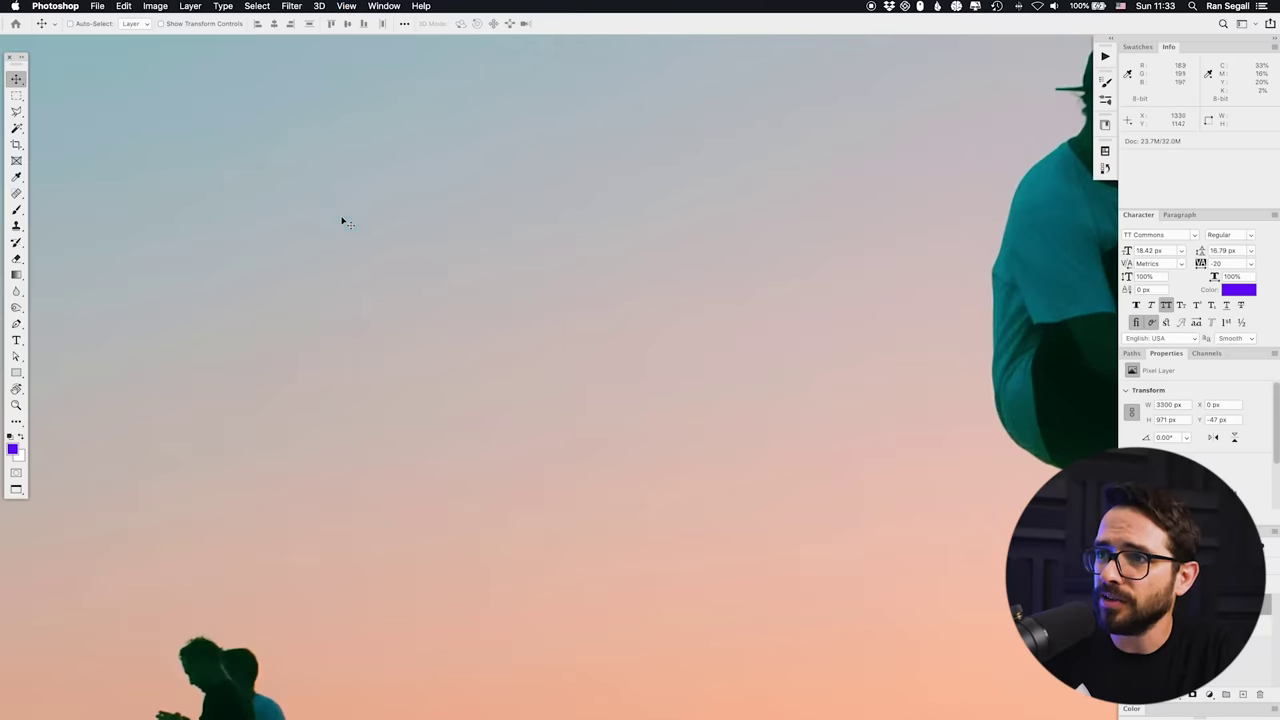
scroll(388, 250, up, 2)
scroll(340, 463, down, 5)
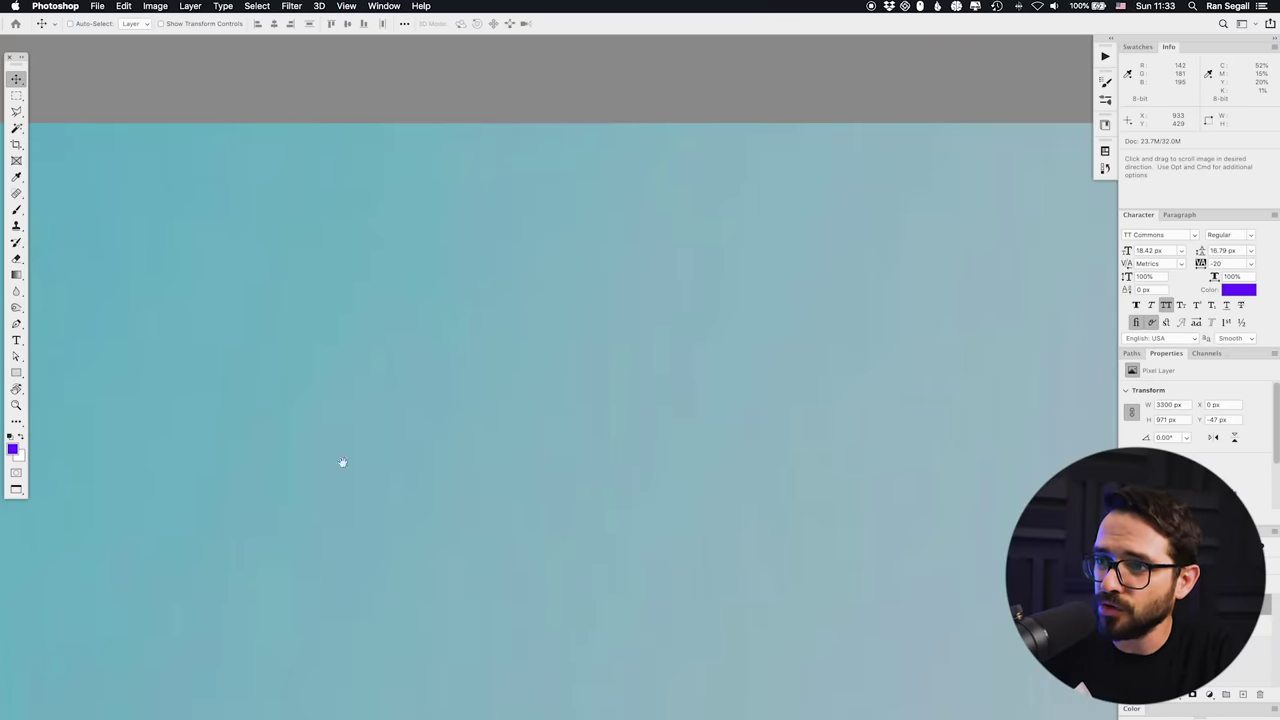
scroll(452, 443, right, 2)
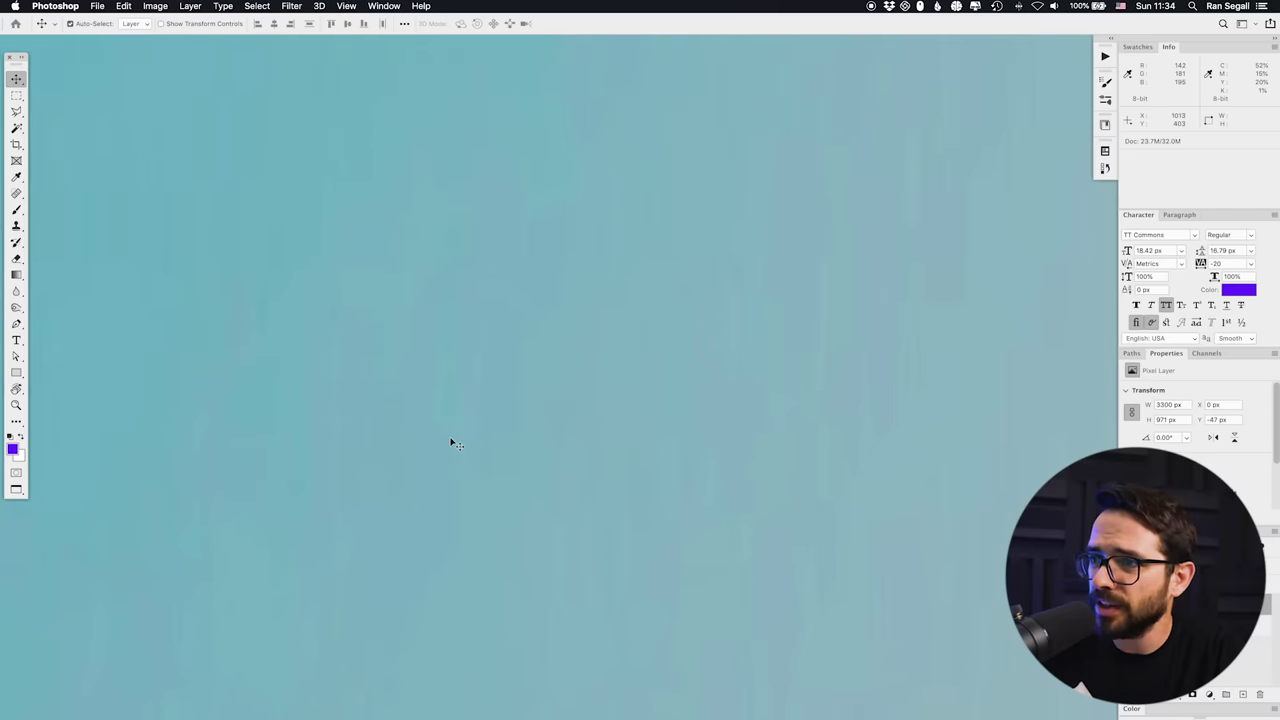
scroll(450, 443, down, 10)
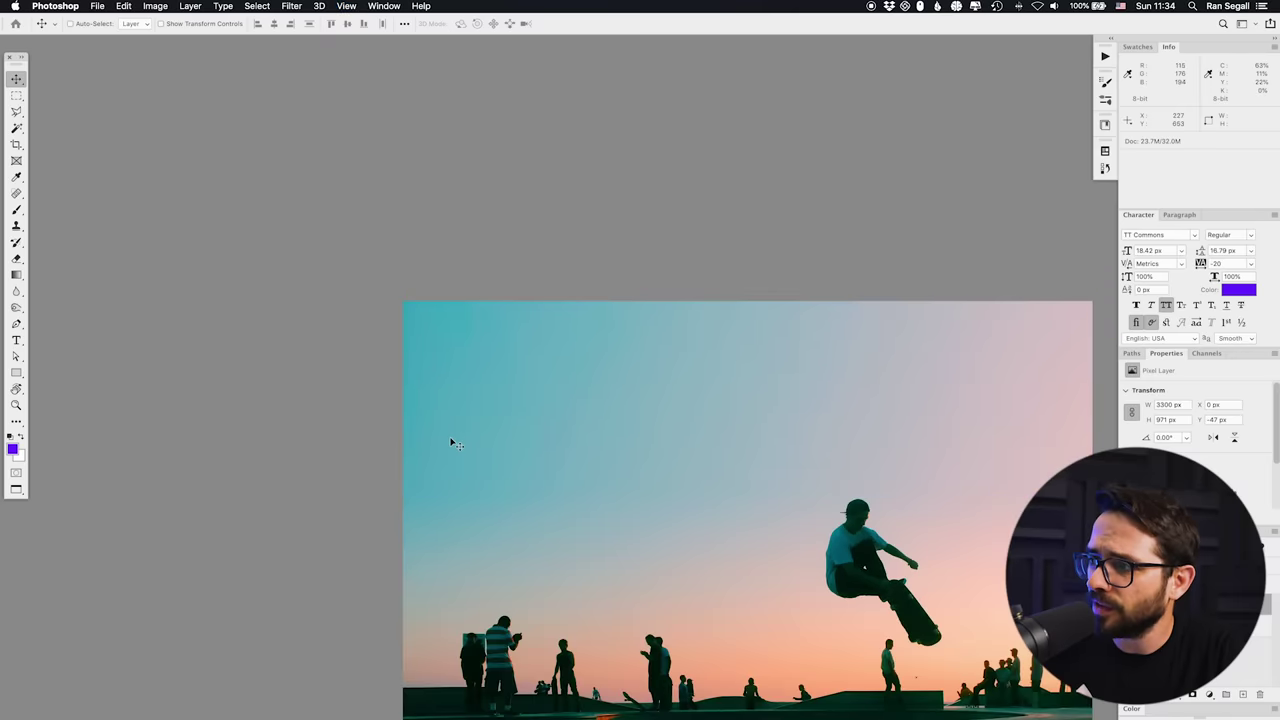
Apply a Gaussian Blur of radius 7 to the stretched sky band
scroll(640, 436, down, 1)
scroll(640, 436, right, 1)
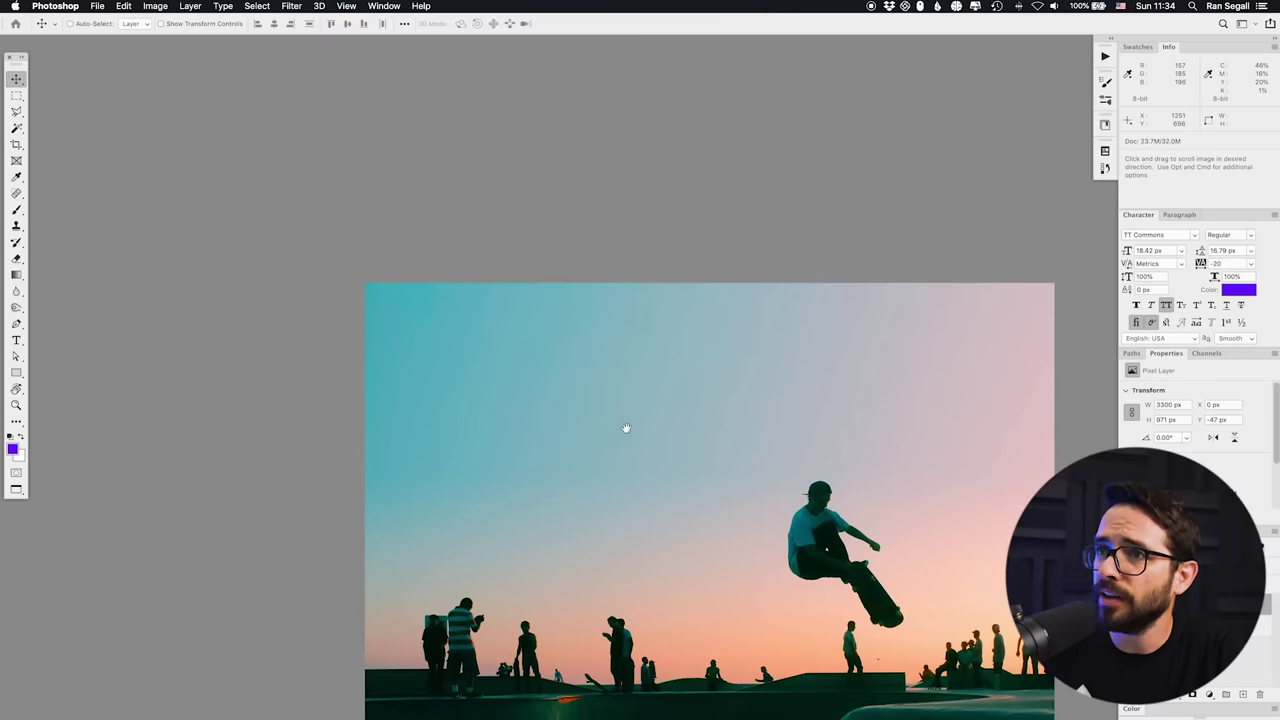
click(258, 6)
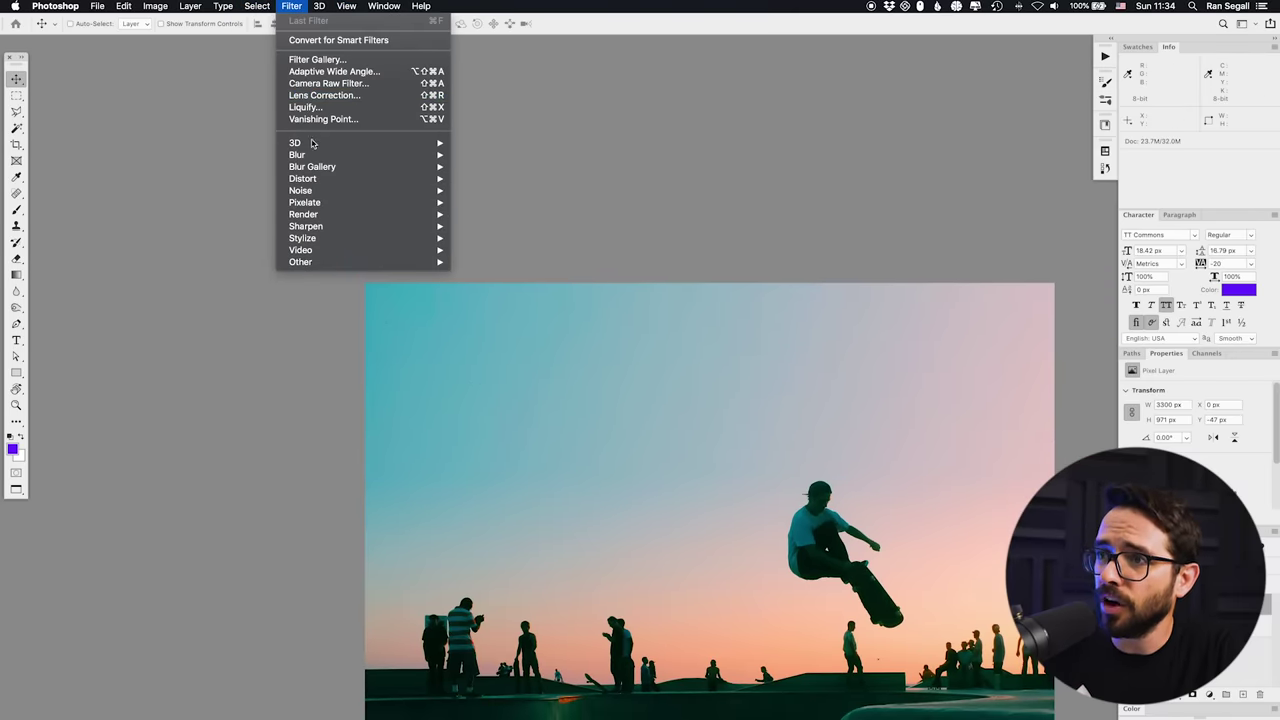
mouse_move(312, 158)
click(506, 203)
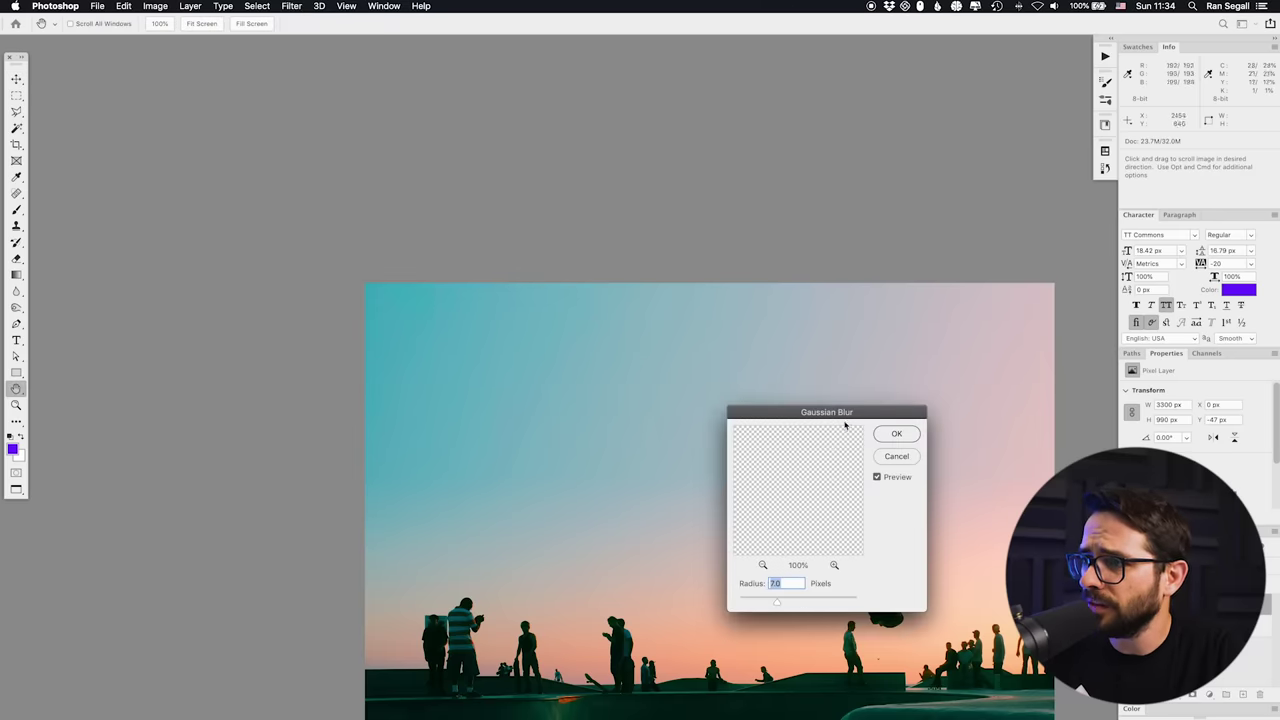
click(885, 434)
drag(683, 414, 620, 400)
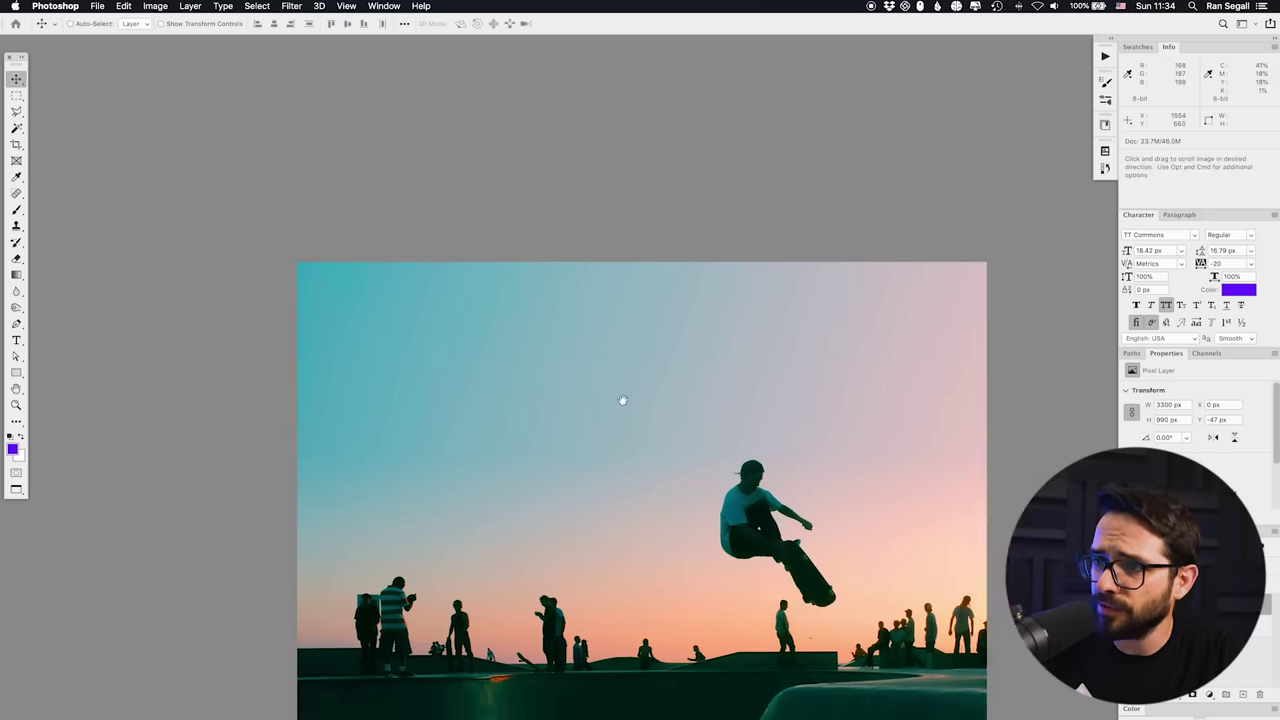
scroll(623, 405, up, 4)
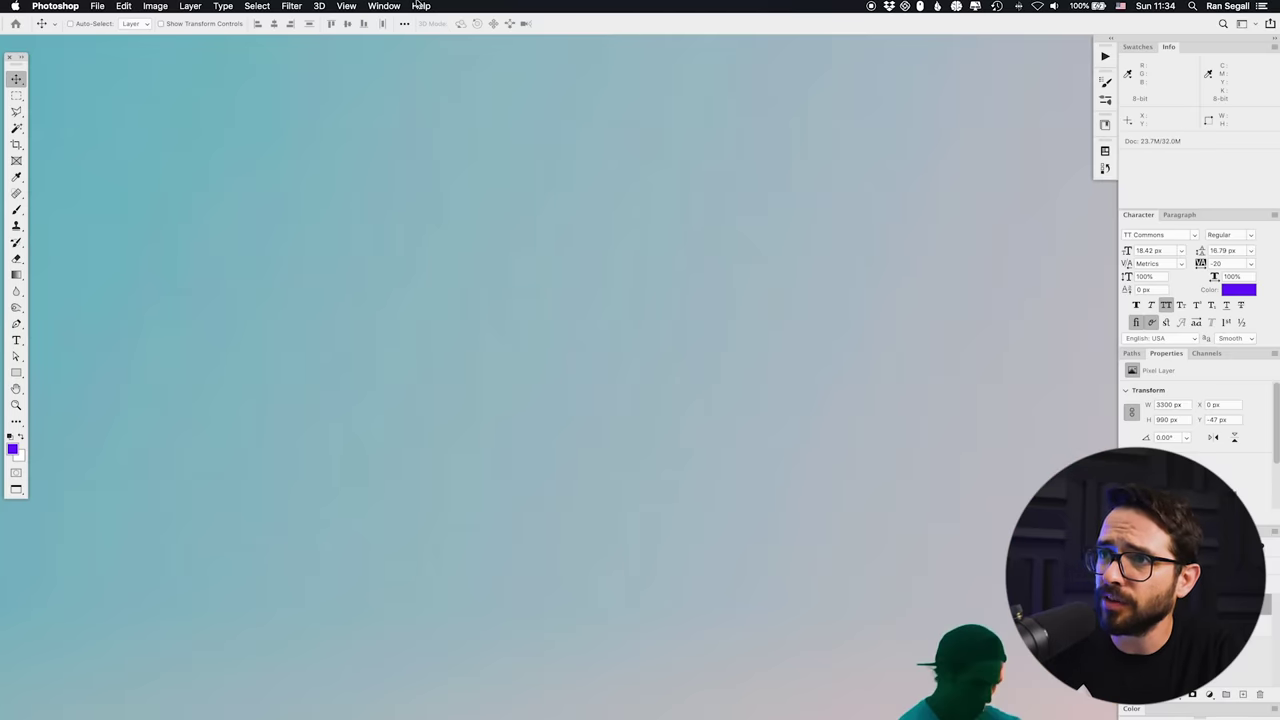
Repeat the radius-7 Gaussian Blur and zoom out to see the whole photo
click(290, 5)
click(316, 20)
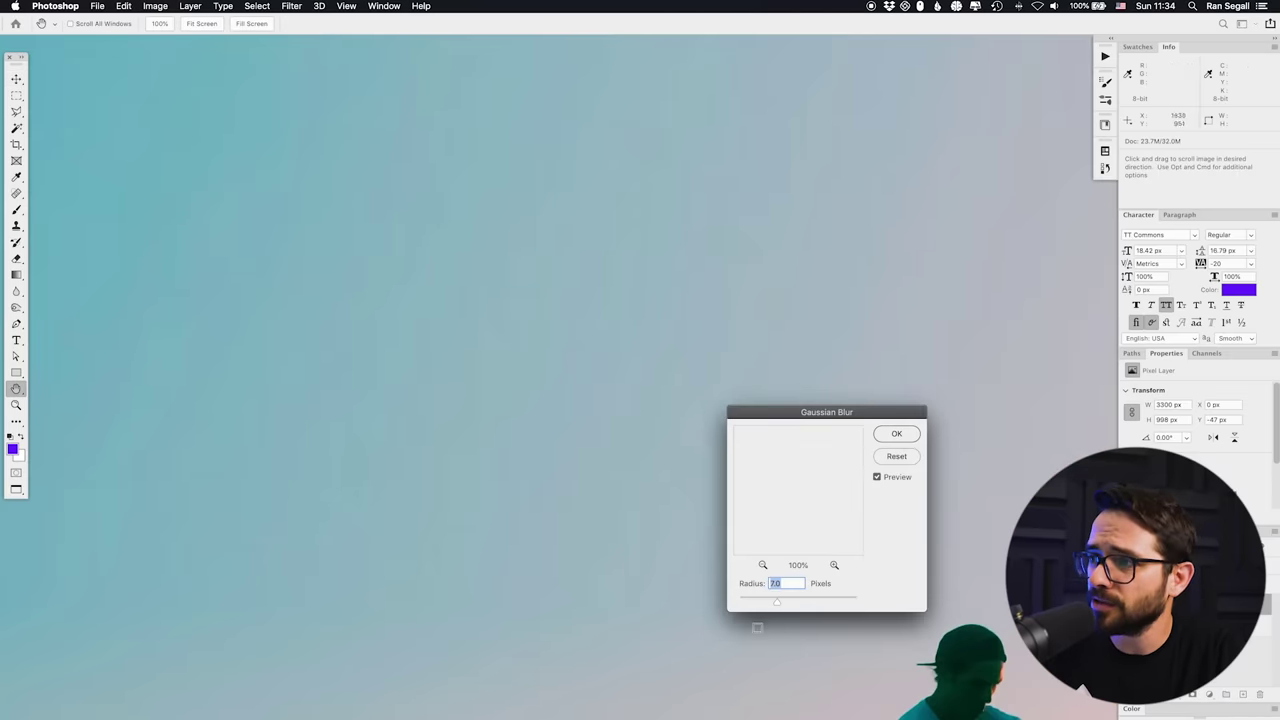
click(896, 434)
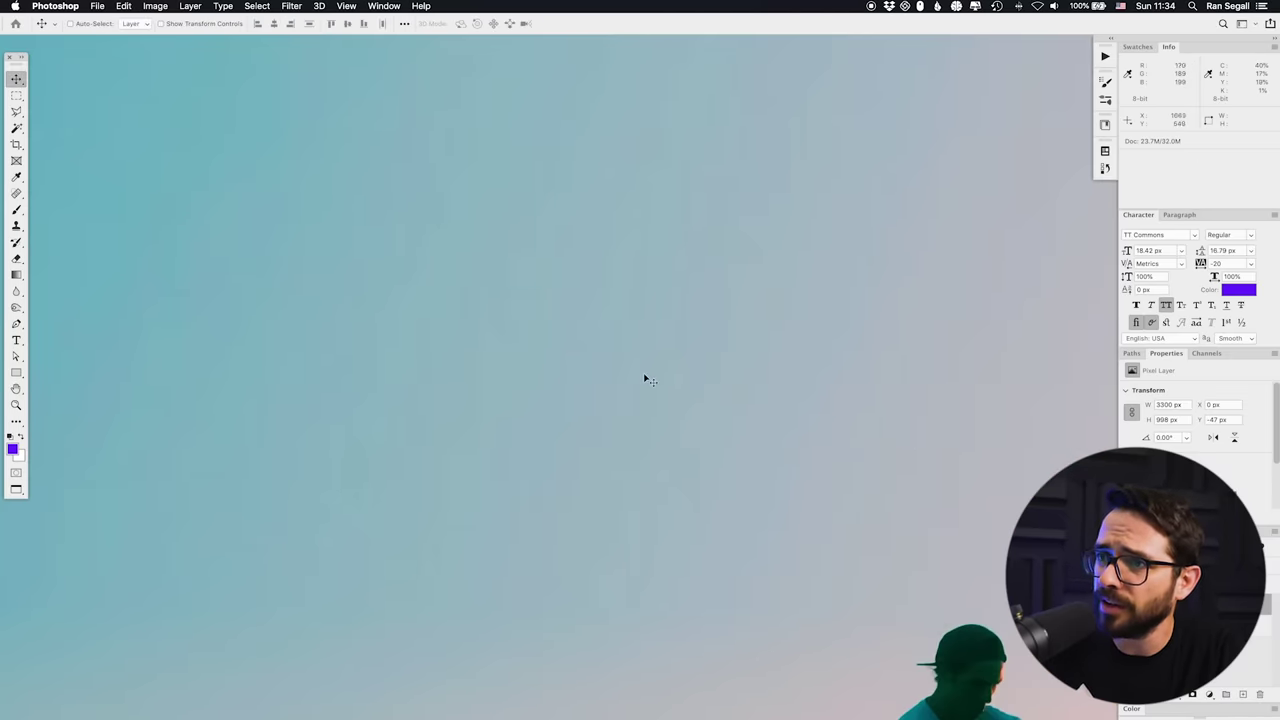
key(super+minus)
key(super+minus)
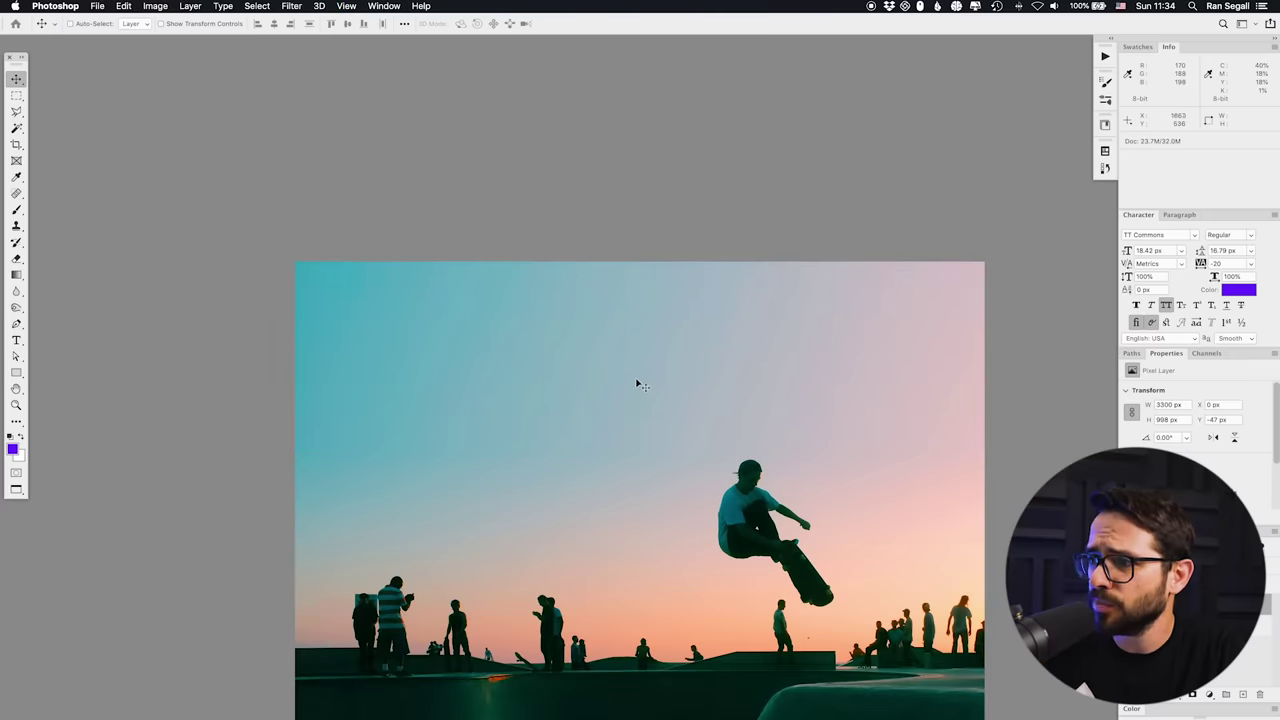
scroll(229, 433, down, 5)
scroll(233, 410, up, 5)
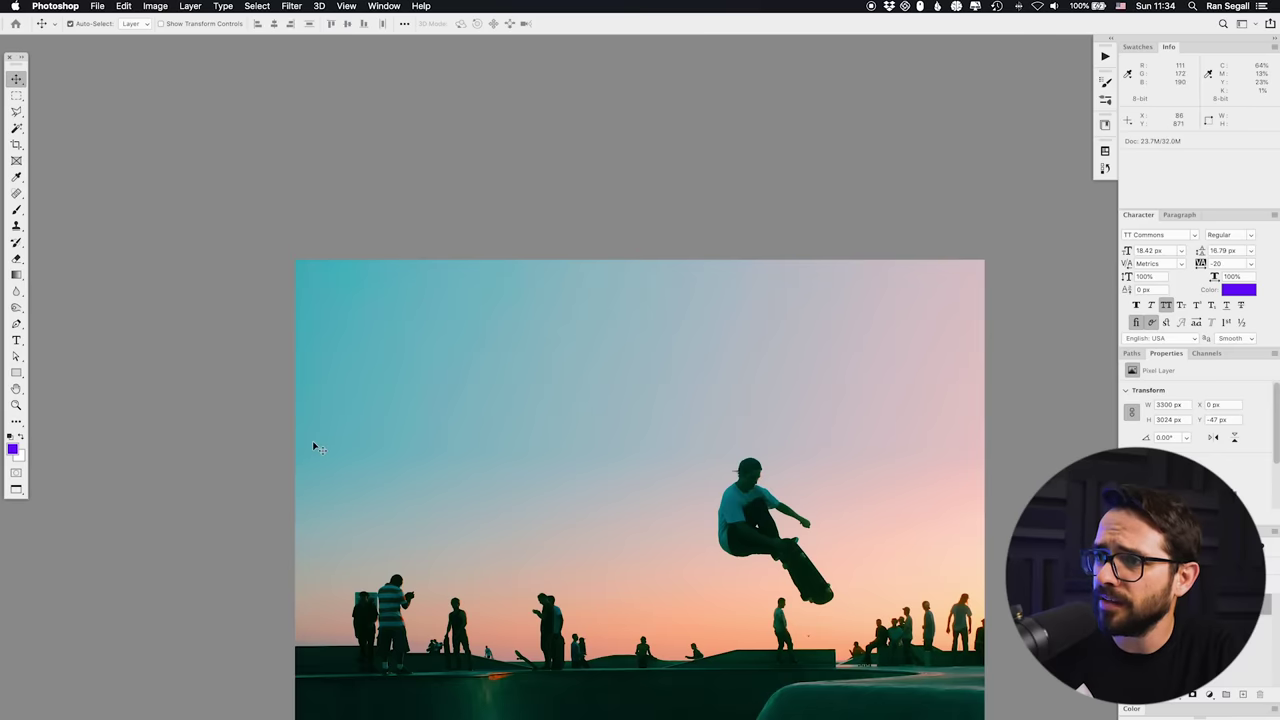
Back in Adobe XD, move the sunset photo up inside the Web 1920 artboard
key(super+tab)
click(468, 358)
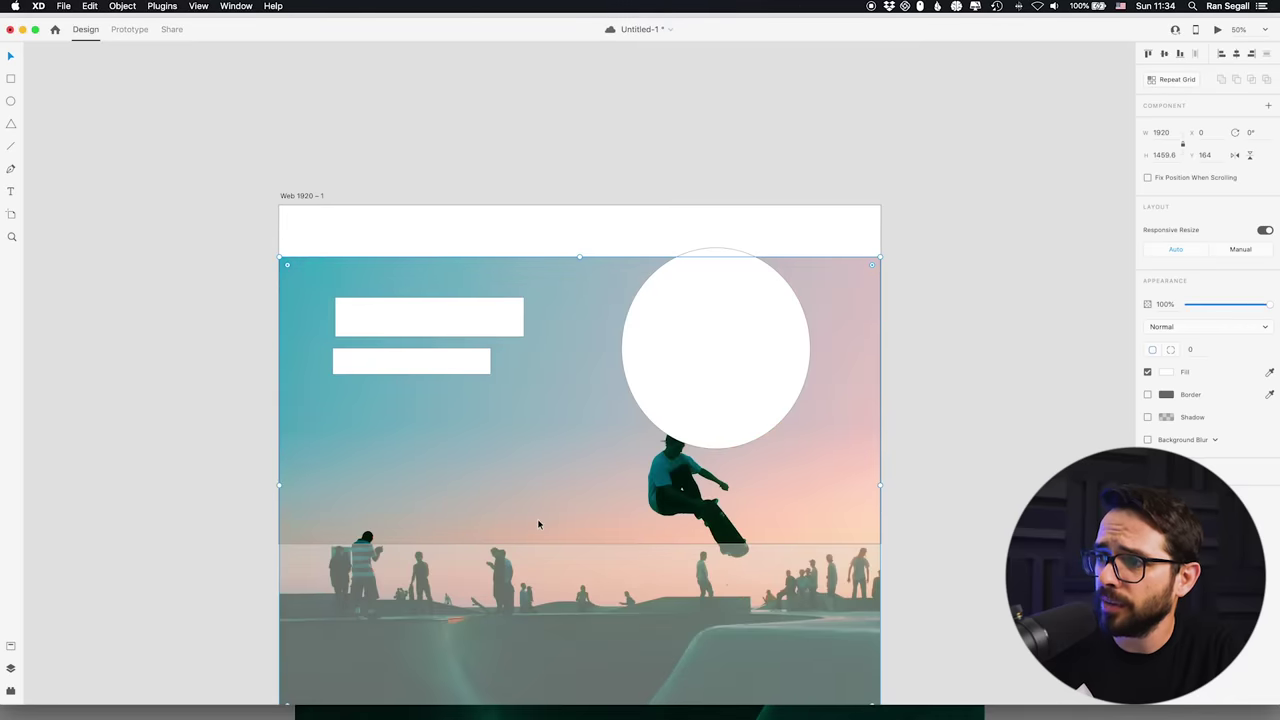
drag(538, 524, 555, 403)
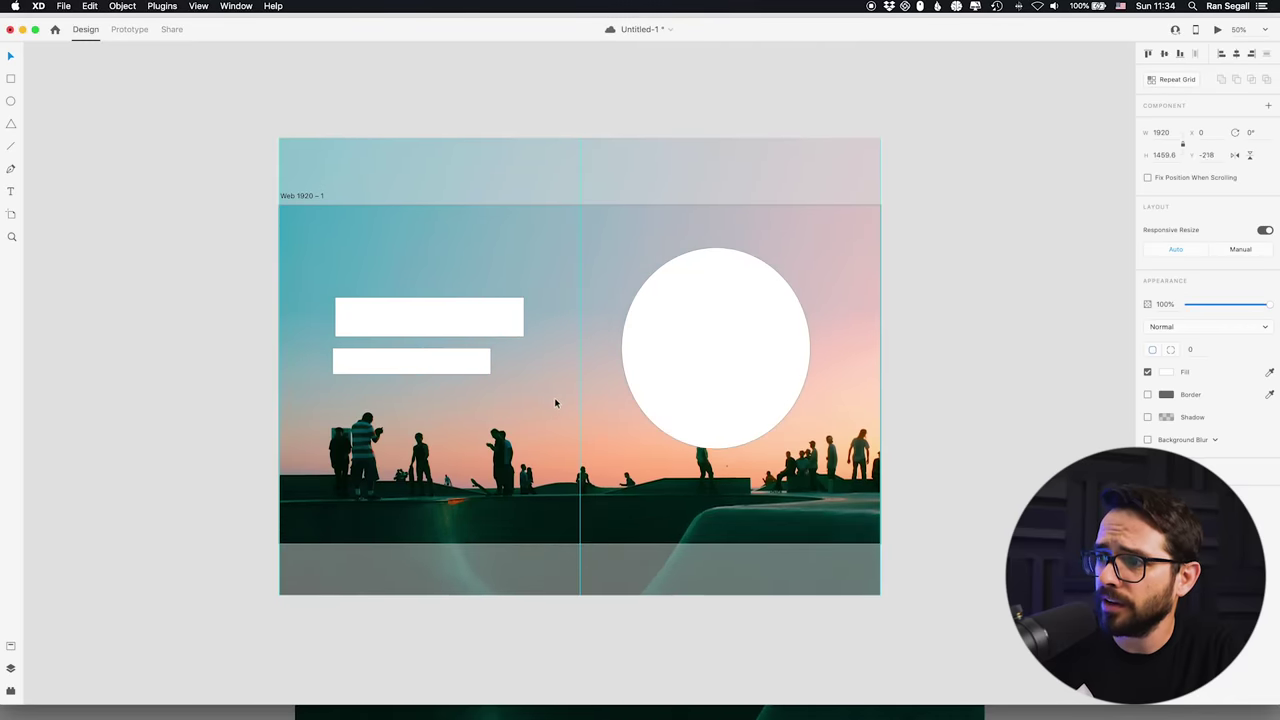
click(173, 400)
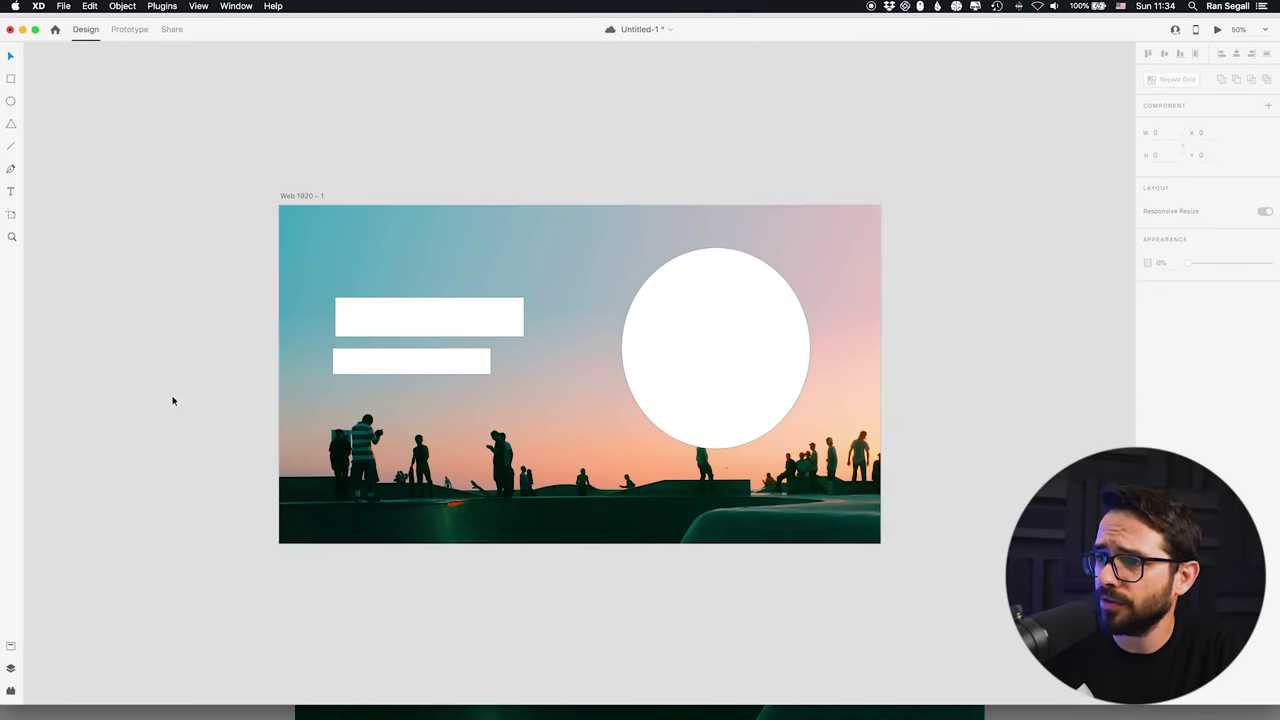
Delete the white circle and both white placeholder bars from the artboard
drag(663, 341, 669, 374)
key(Delete)
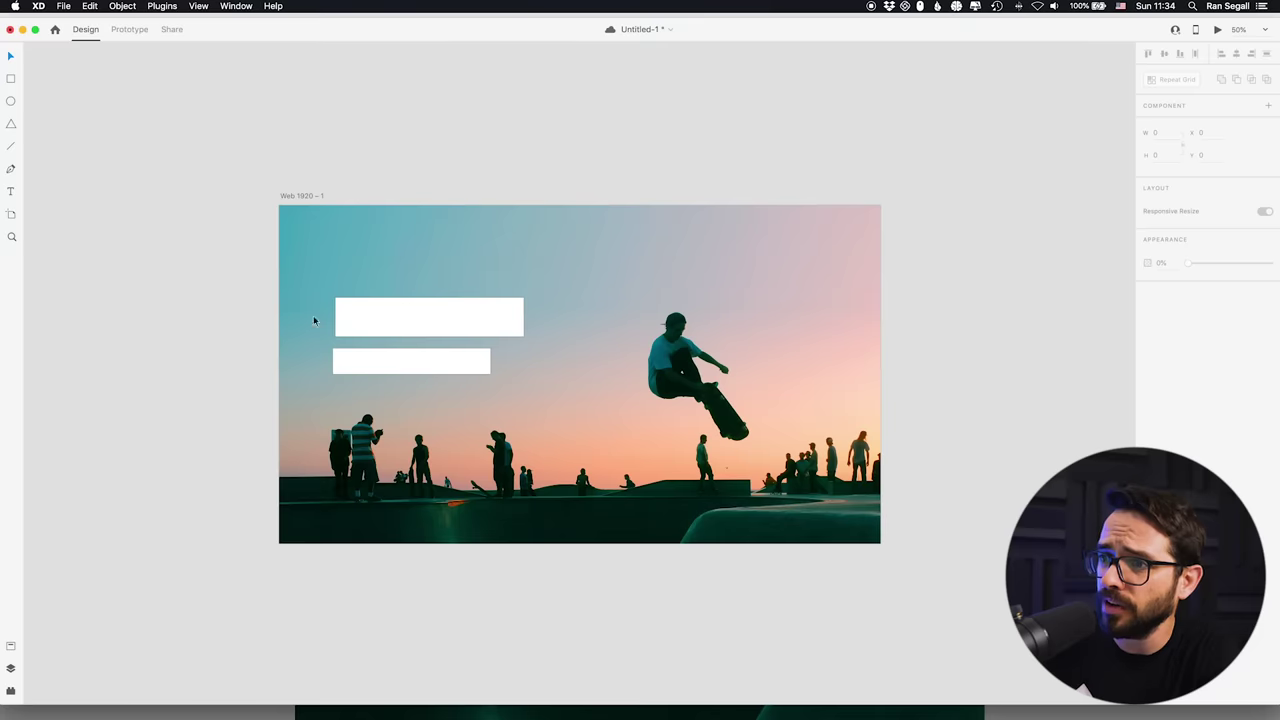
click(411, 335)
key(Delete)
click(403, 364)
key(Delete)
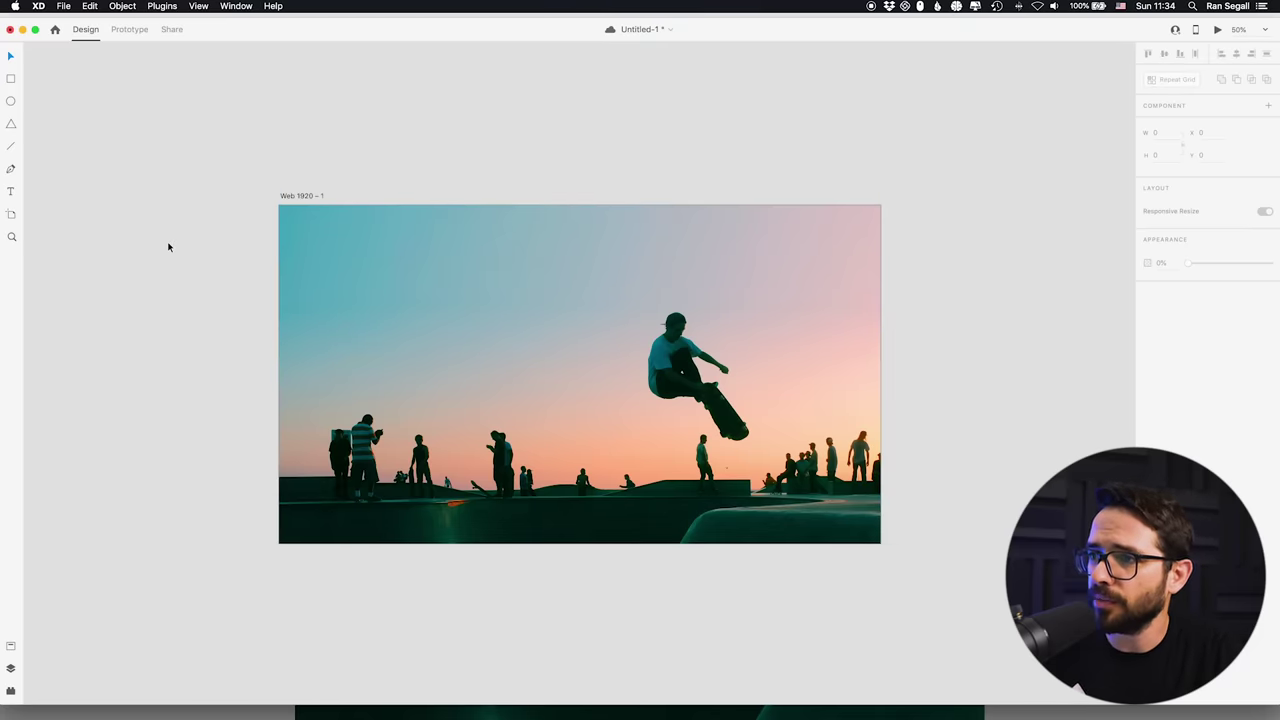
key(super+Tab)
key(super+Tab)
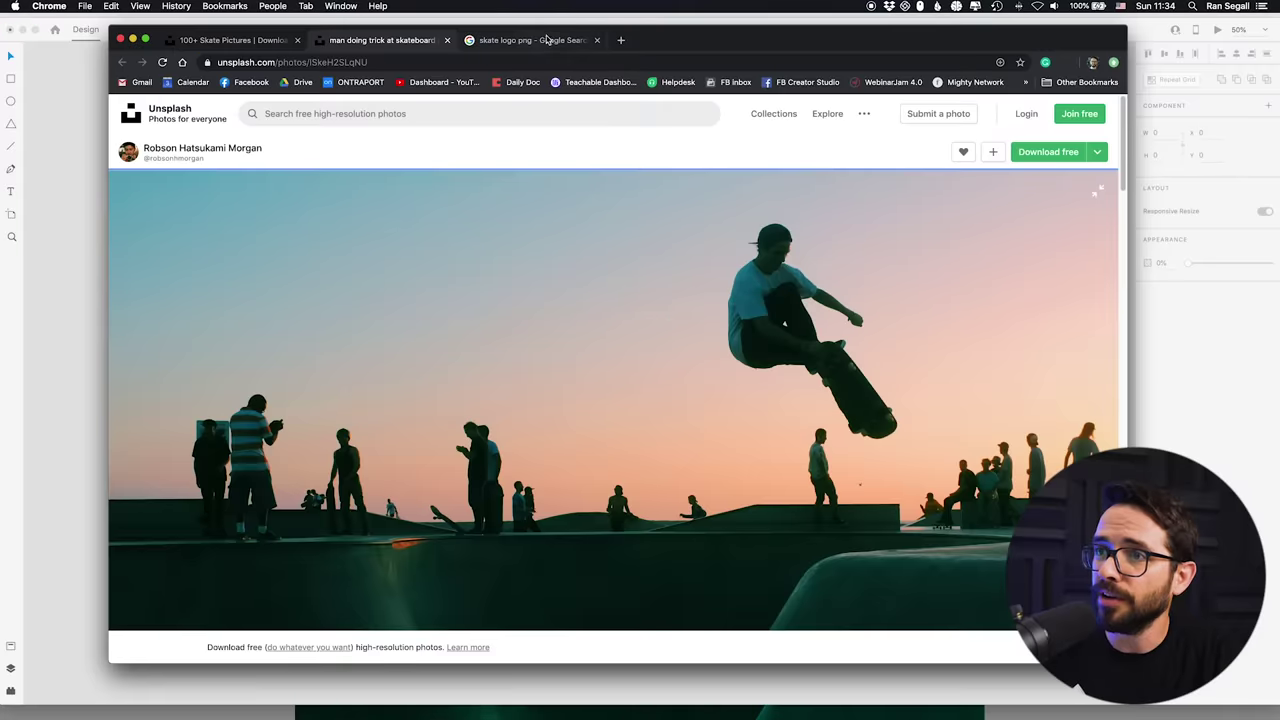
Paste the Vans logo from the 'skate logo png' results into XD, then delete it
key(ctrl+Tab)
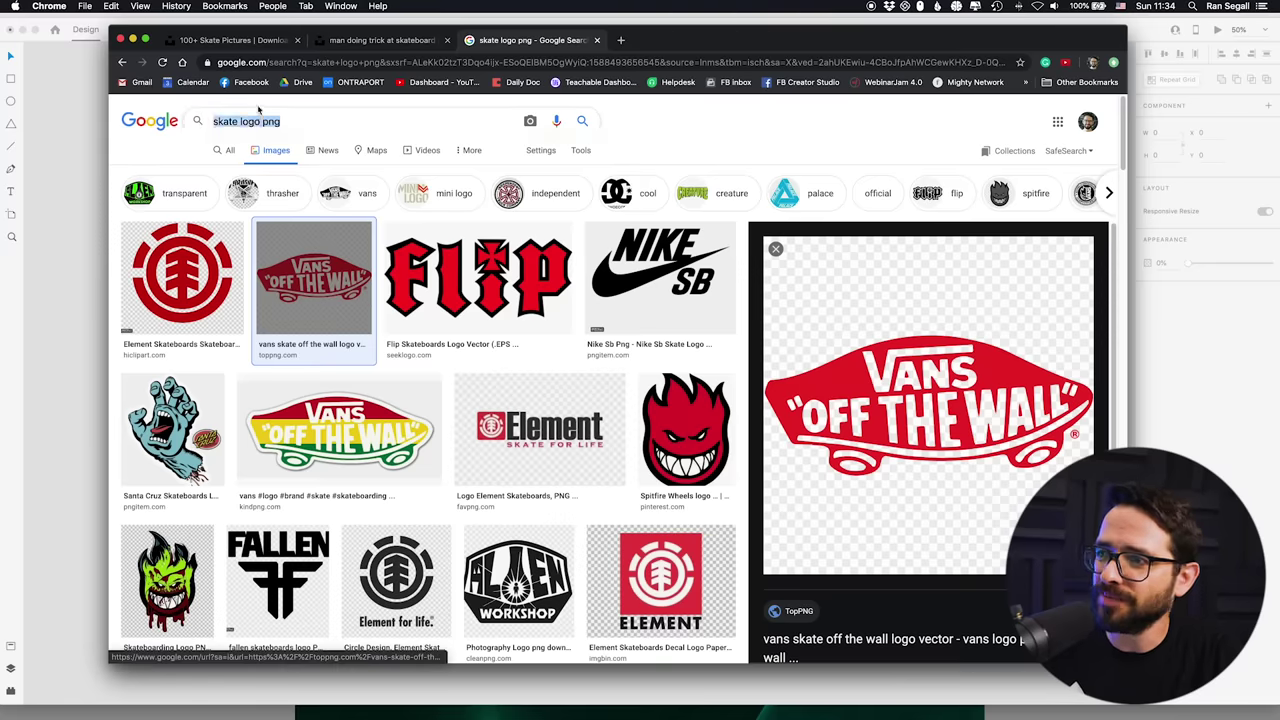
right_click(922, 410)
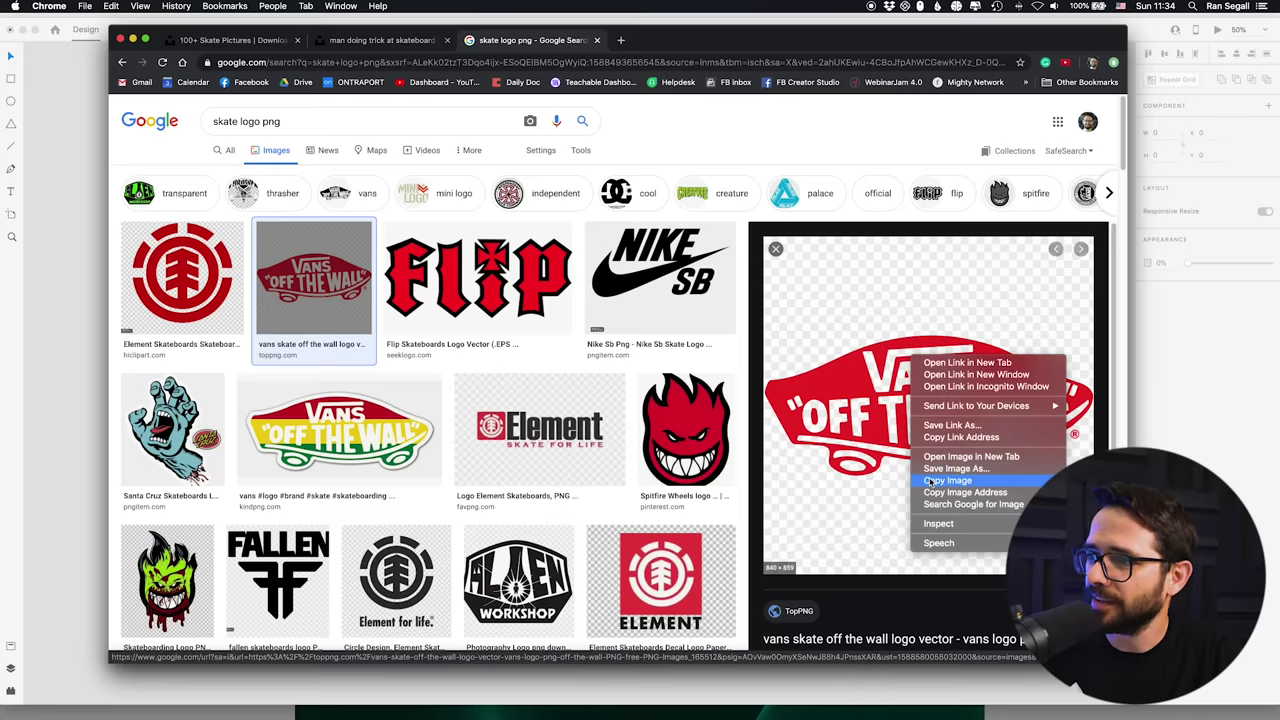
click(947, 481)
key(super+Tab)
key(super+v)
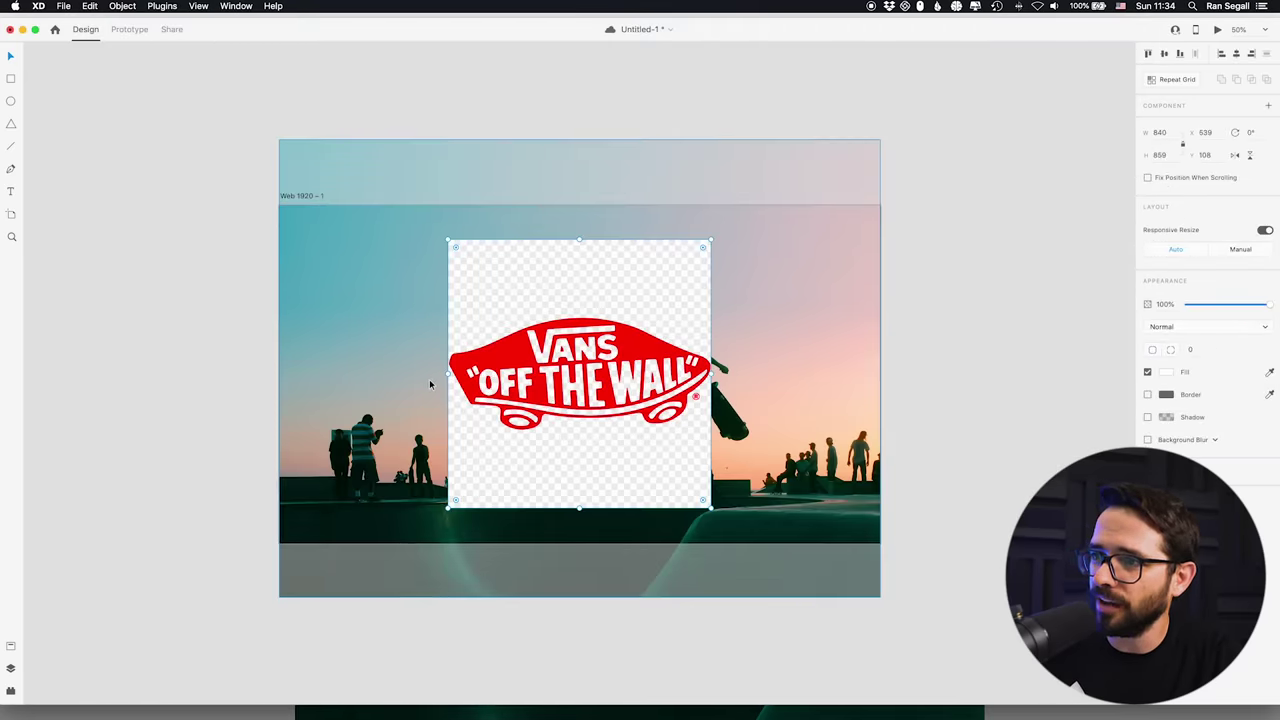
drag(512, 320, 401, 345)
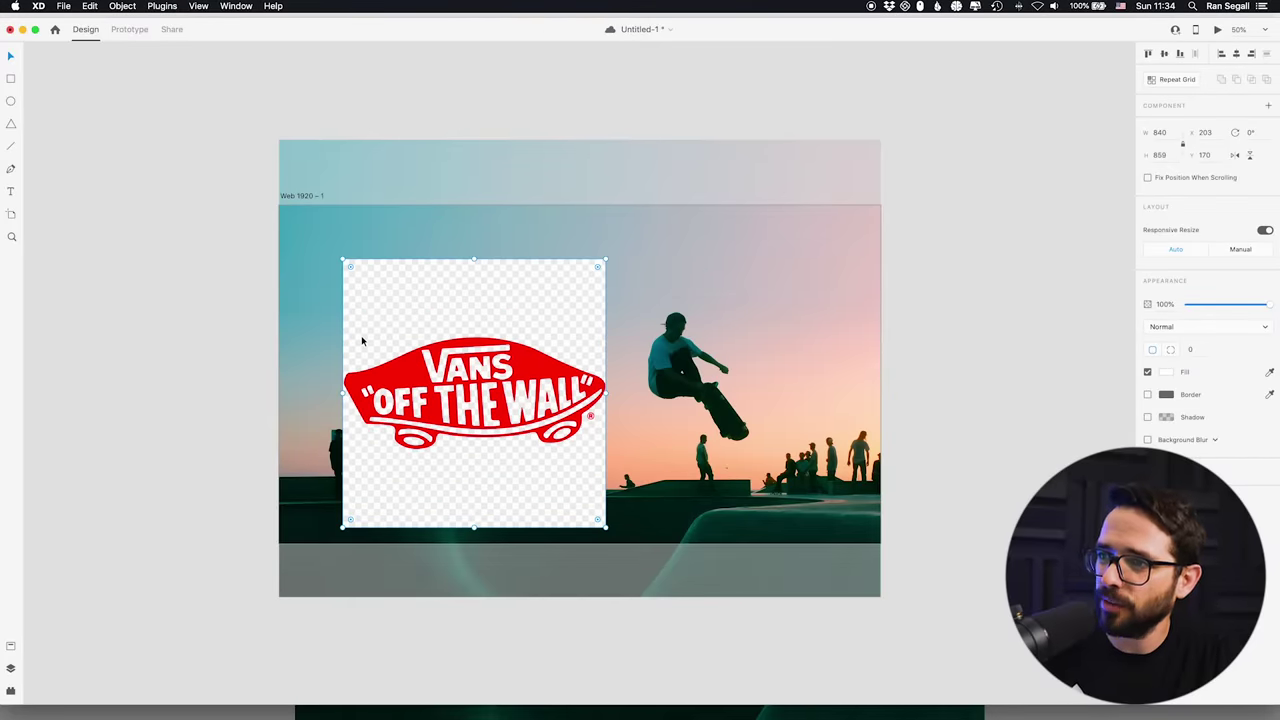
key(Delete)
key(super+Tab)
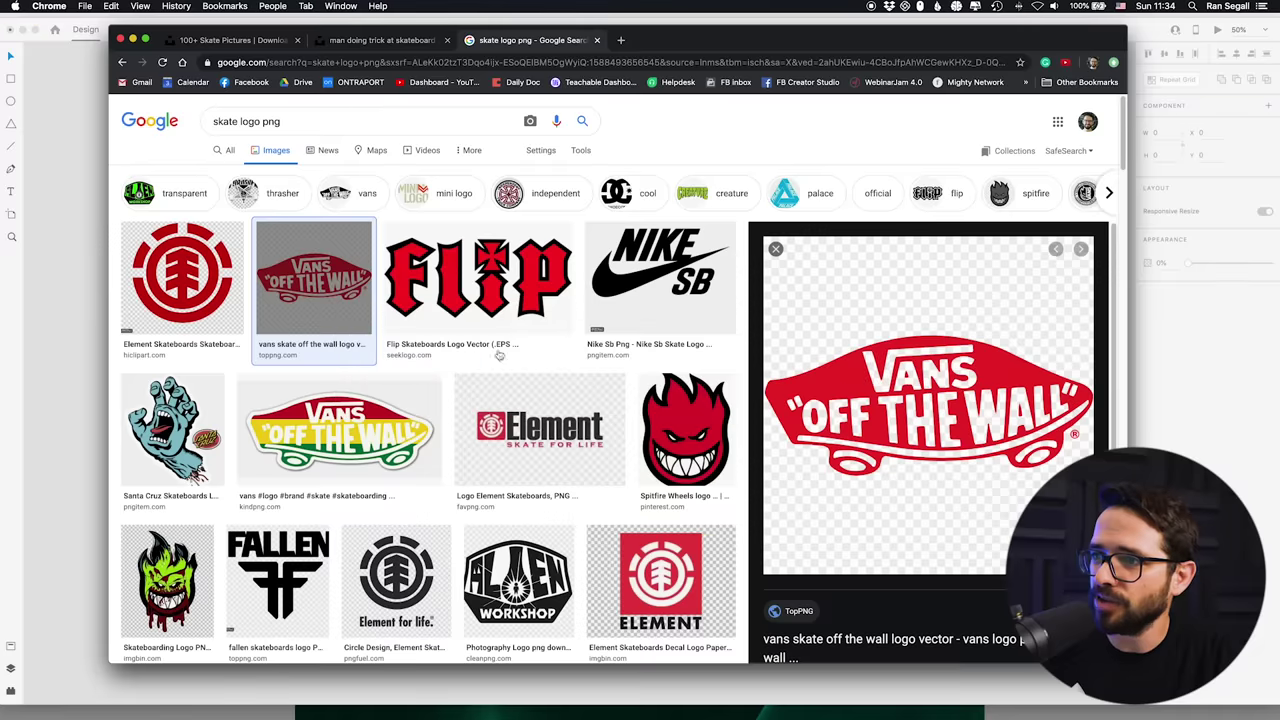
Preview the Nike SB, Vans and red Spitfire flame logos, then open the Spitfire image's options
click(658, 284)
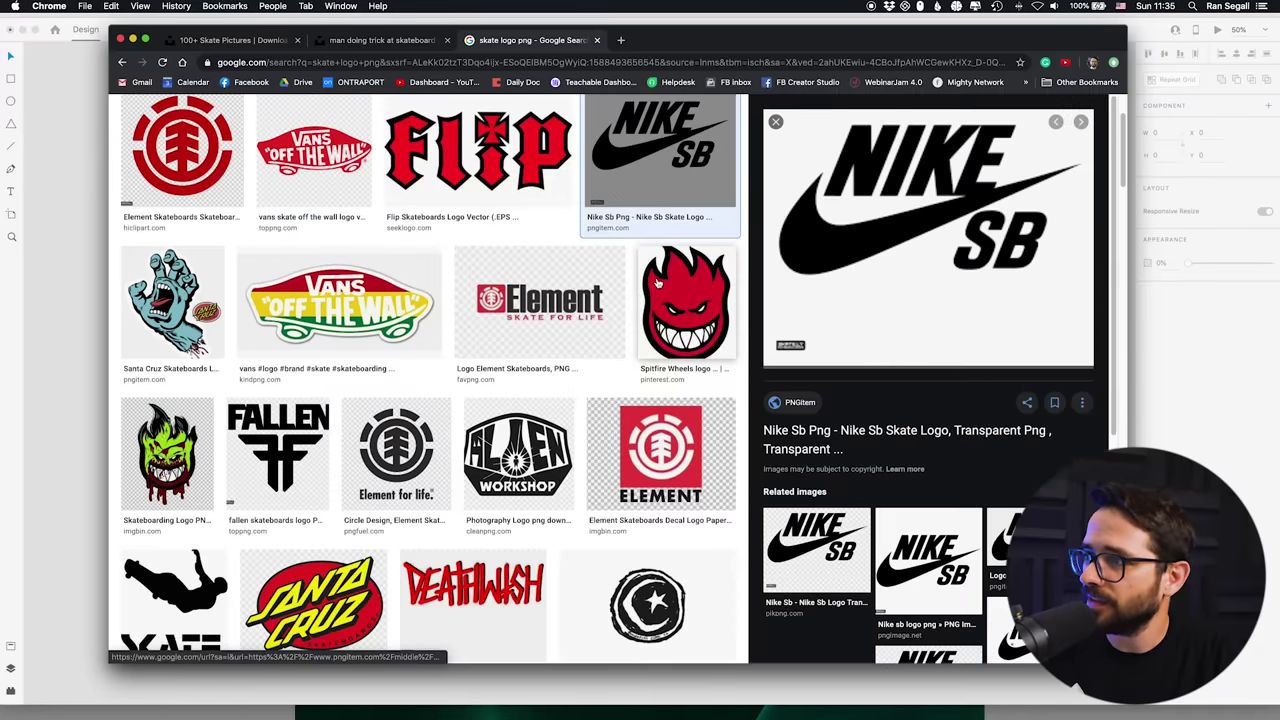
scroll(690, 320, up, 3)
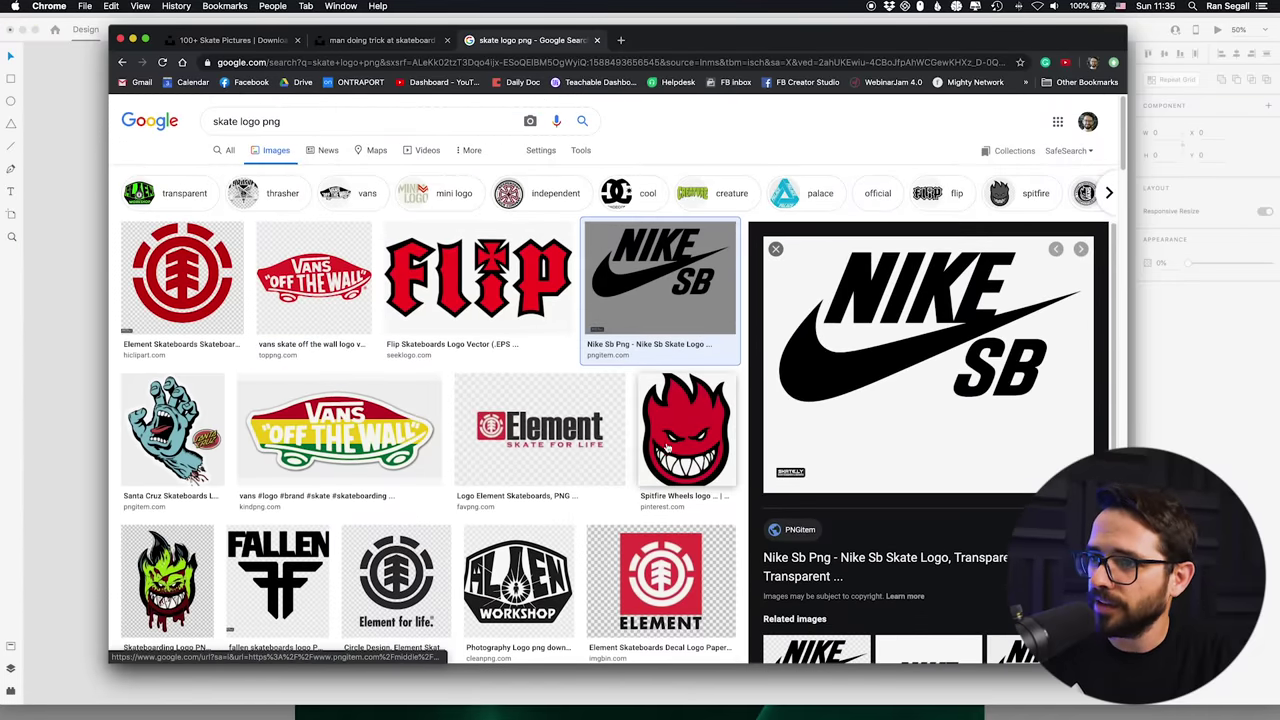
click(358, 427)
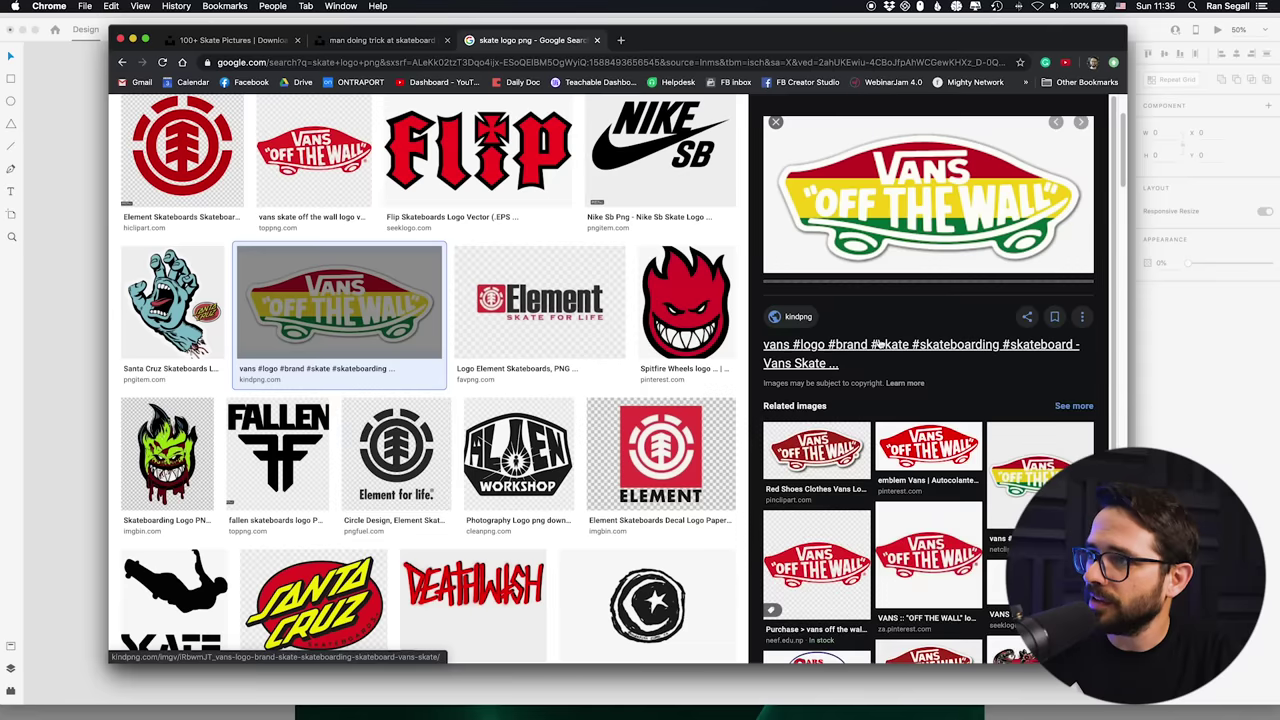
scroll(563, 292, up, 1)
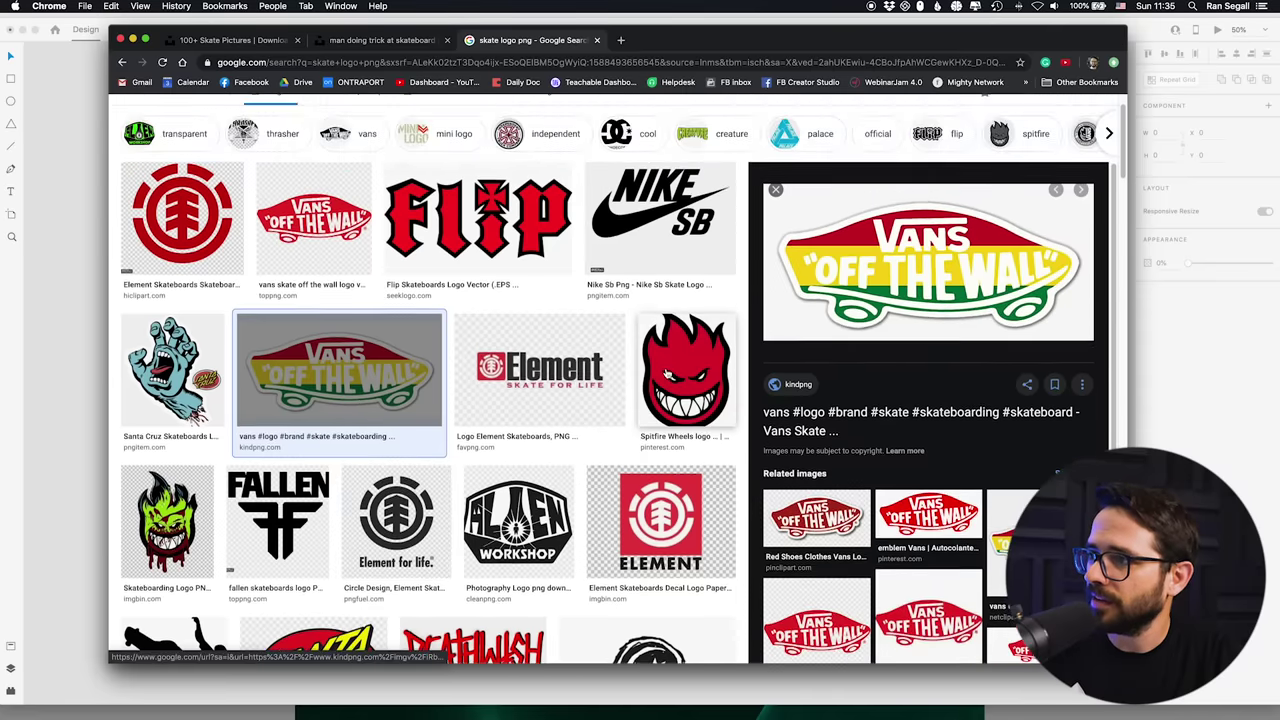
click(650, 365)
scroll(650, 365, up, 3)
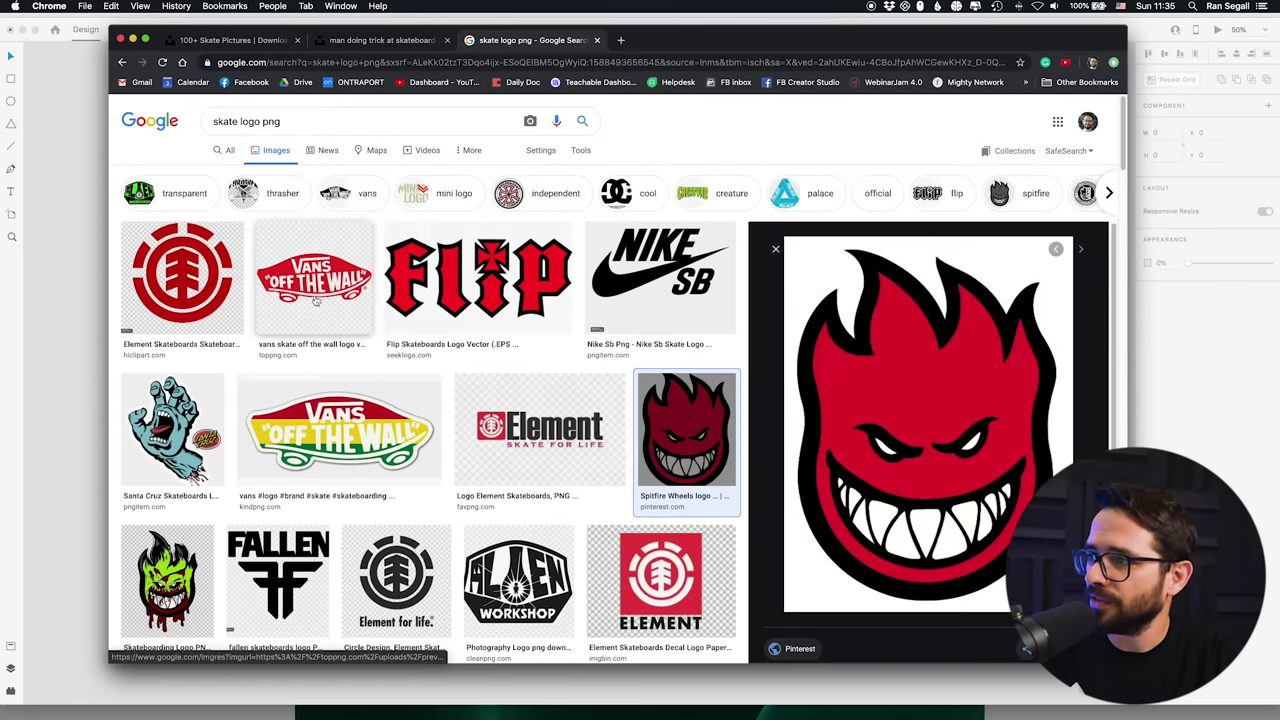
right_click(912, 358)
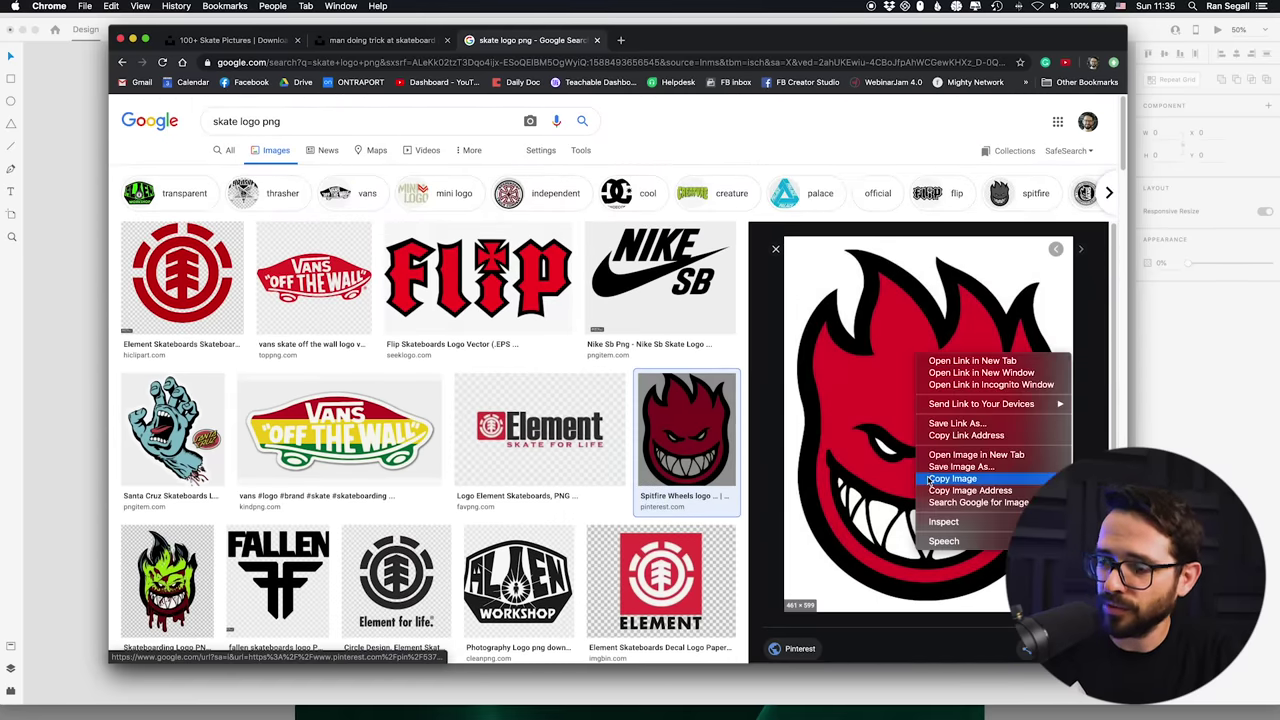
Copy the Spitfire logo image and paste it into a new 461×599 Photoshop document
click(945, 478)
key(super+Tab)
key(super+Tab)
key(super+n)
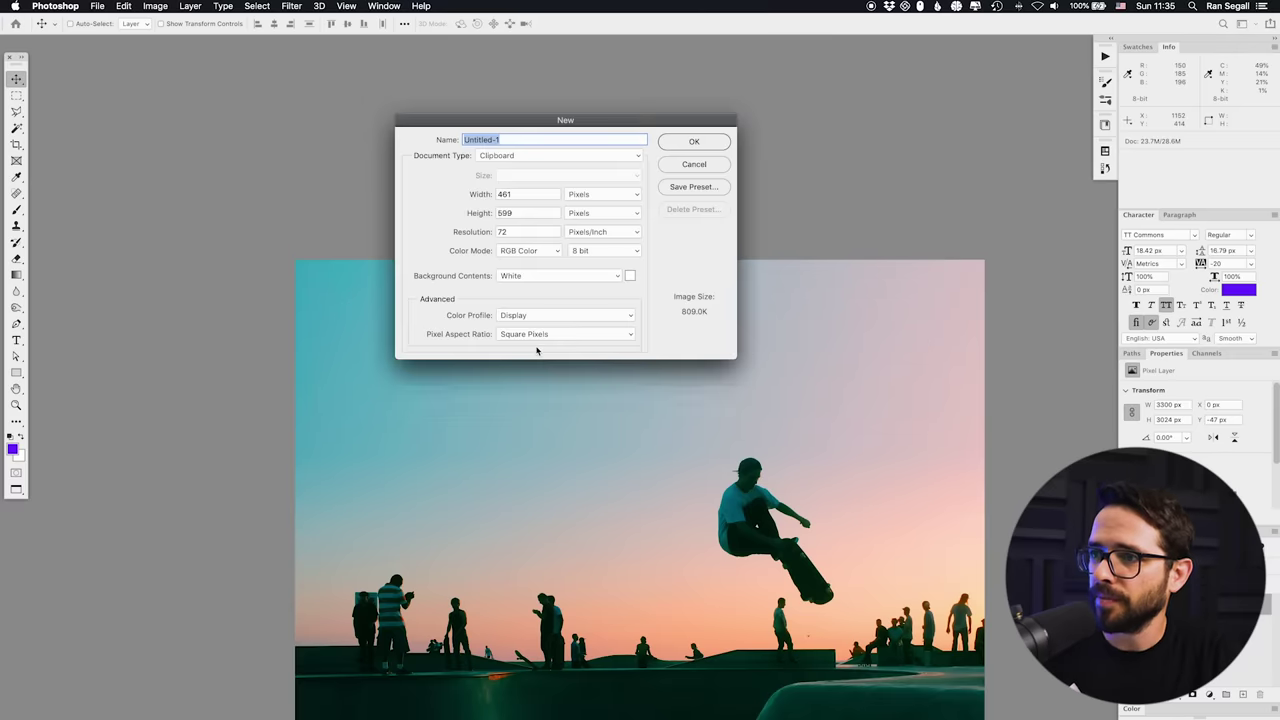
key(Return)
key(super+v)
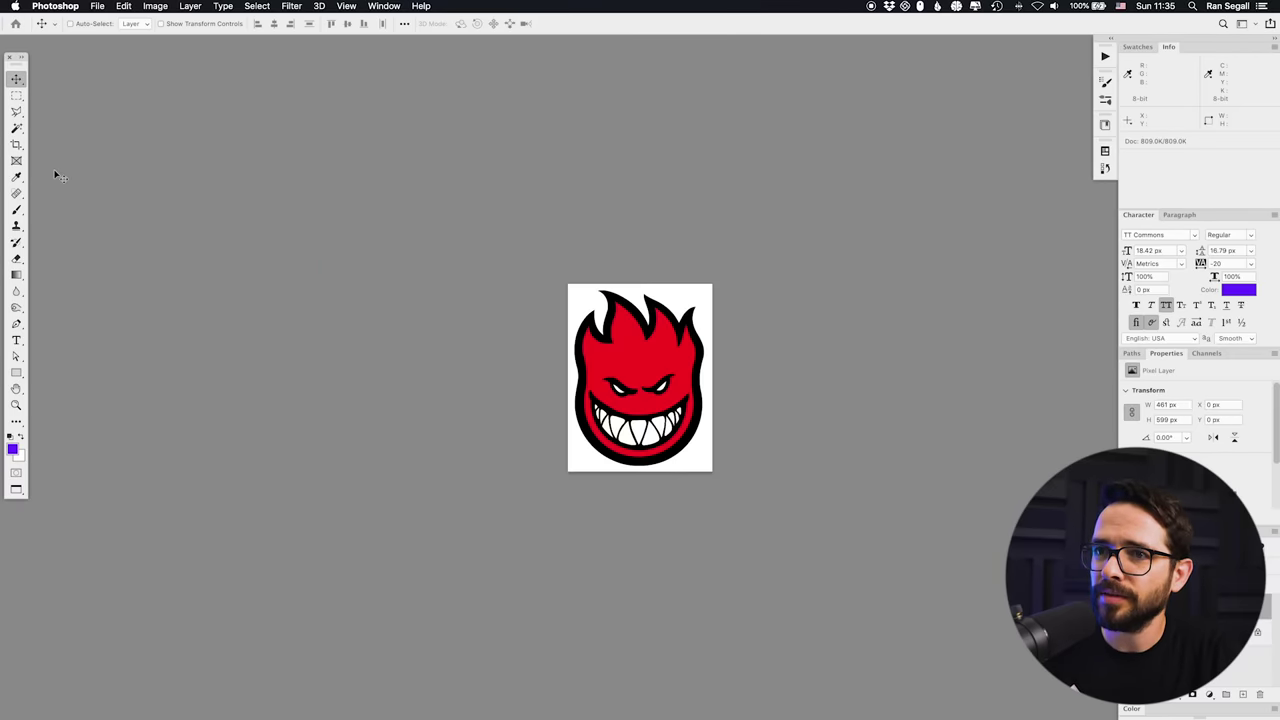
Select the logo's white background with the Magic Wand, then close the document and return to XD
click(16, 127)
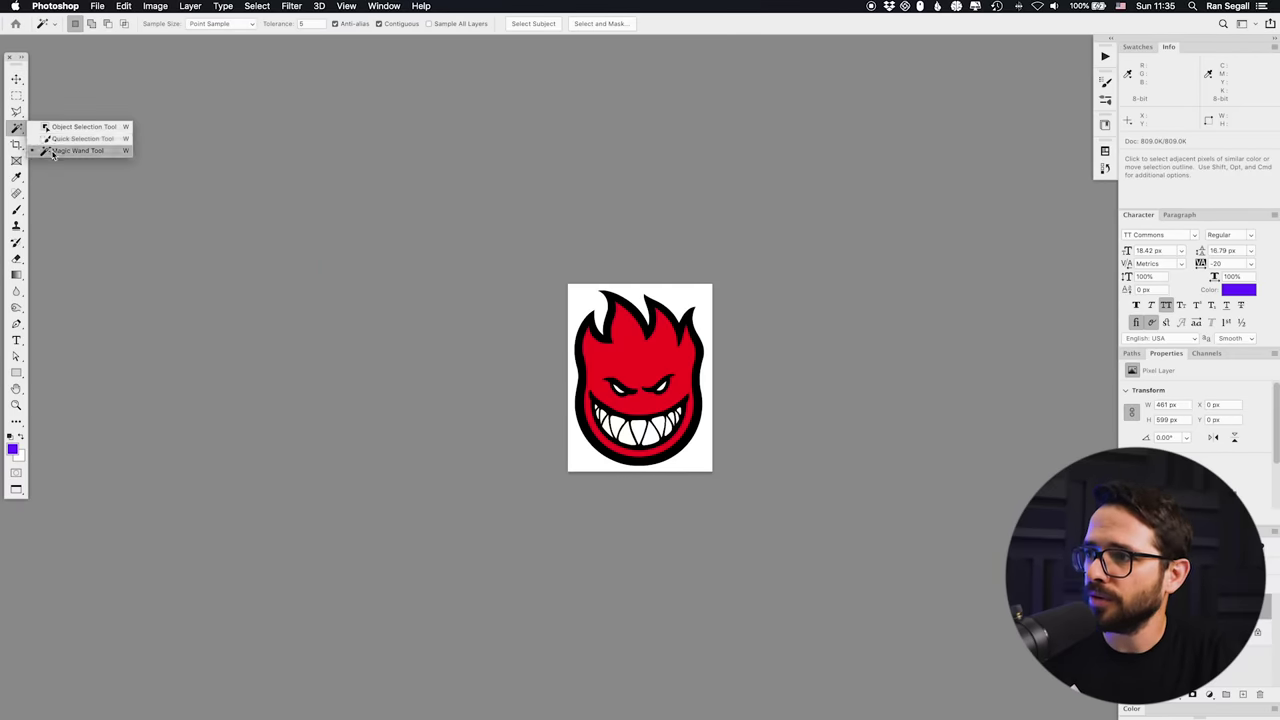
click(60, 150)
click(670, 296)
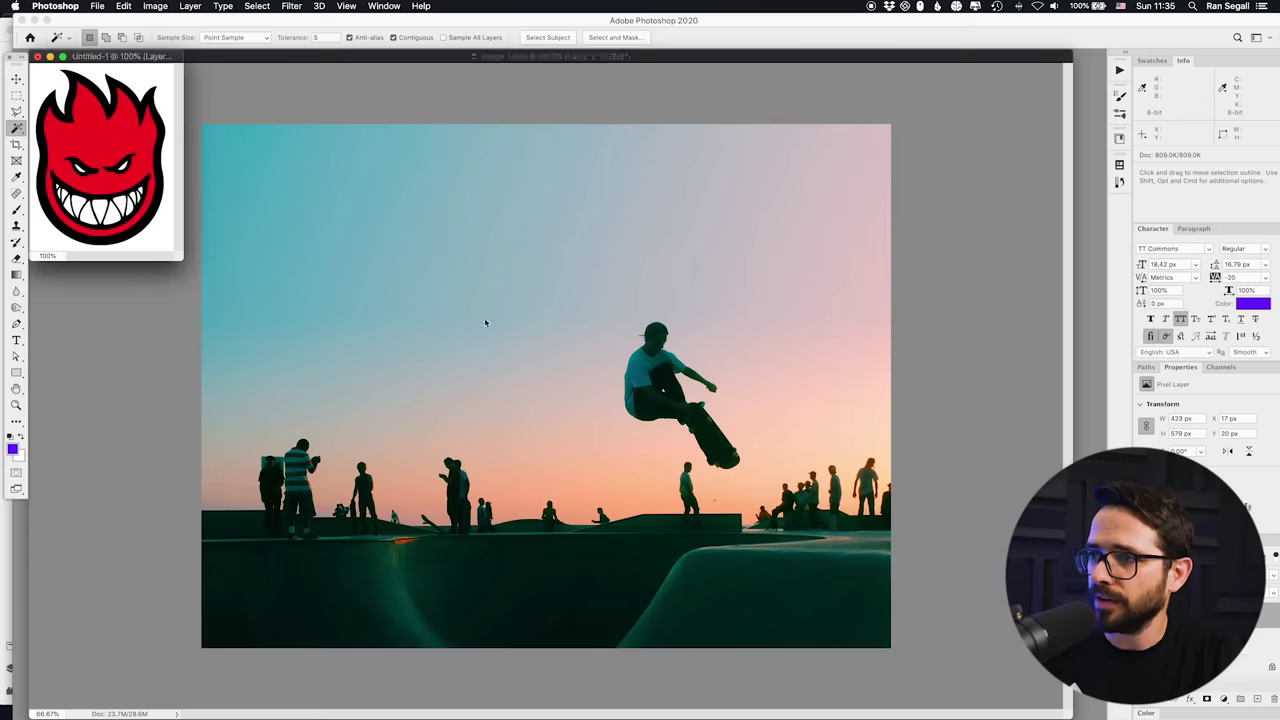
key(super+w)
key(super+Tab)
key(super+Tab)
Paste the flame logo, scale it down to 77×105 and place it at the top-left of the photo
key(super+v)
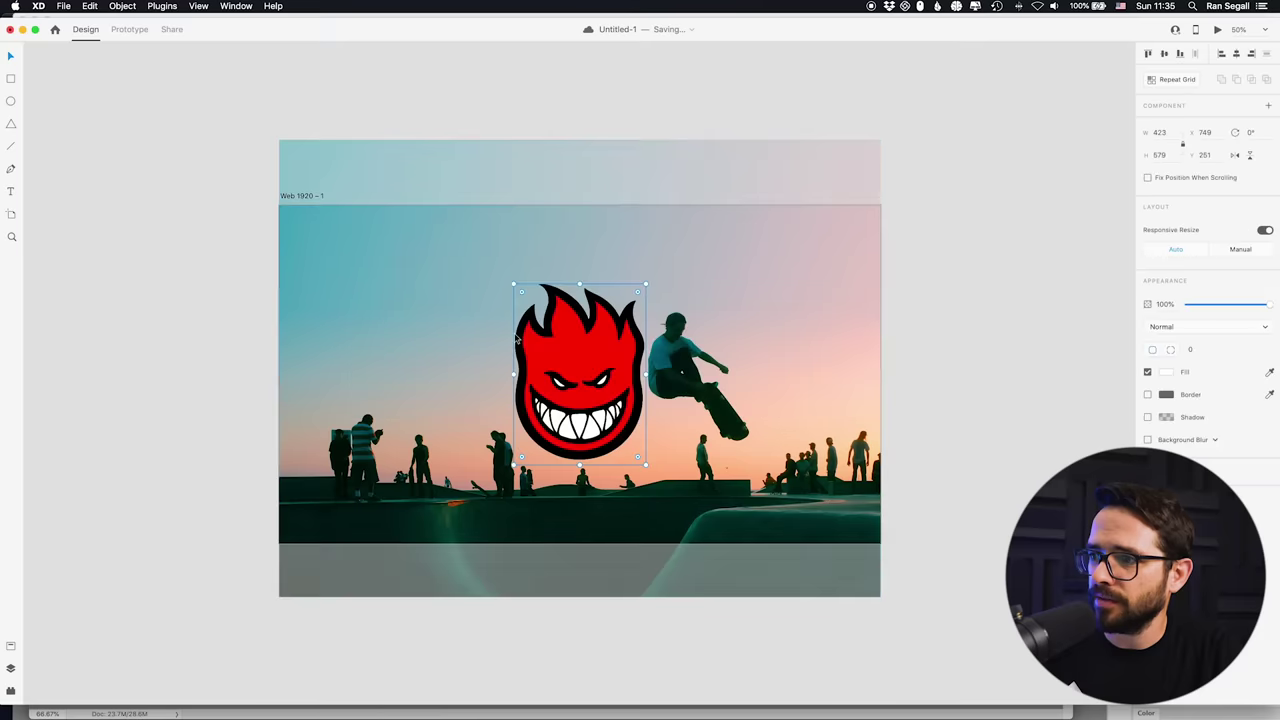
drag(593, 395, 354, 257)
click(199, 244)
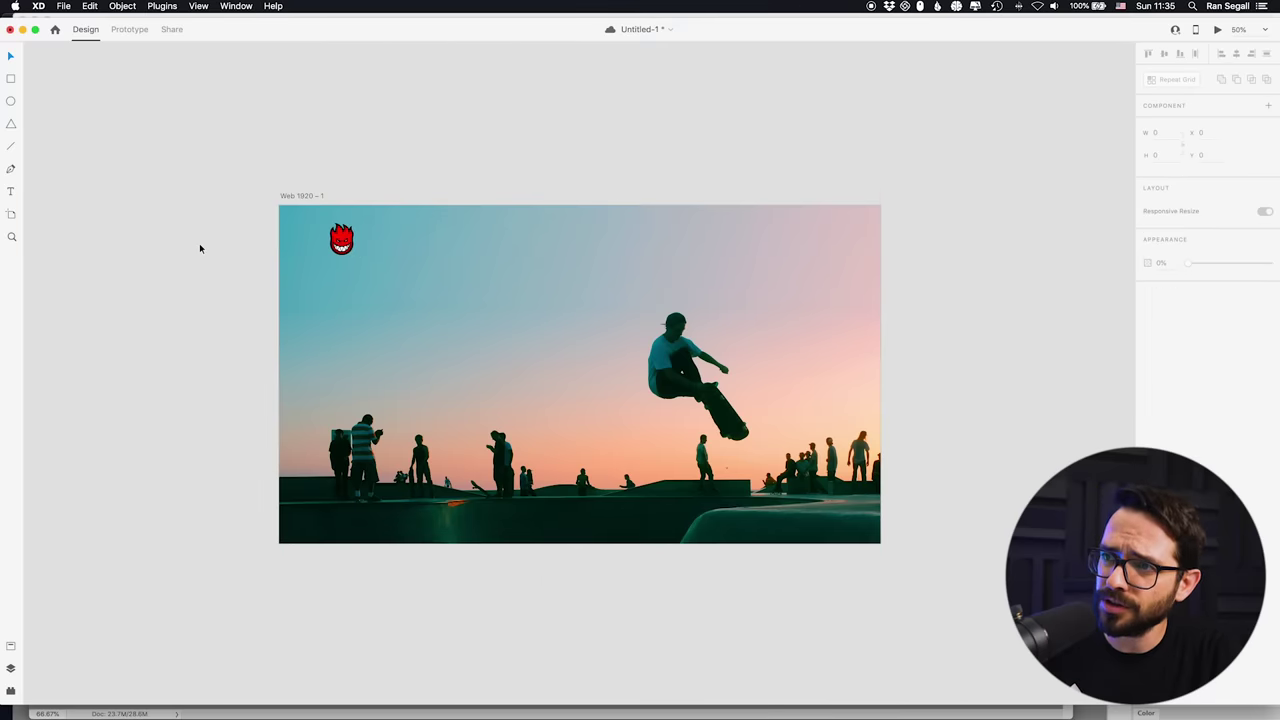
click(320, 250)
click(257, 231)
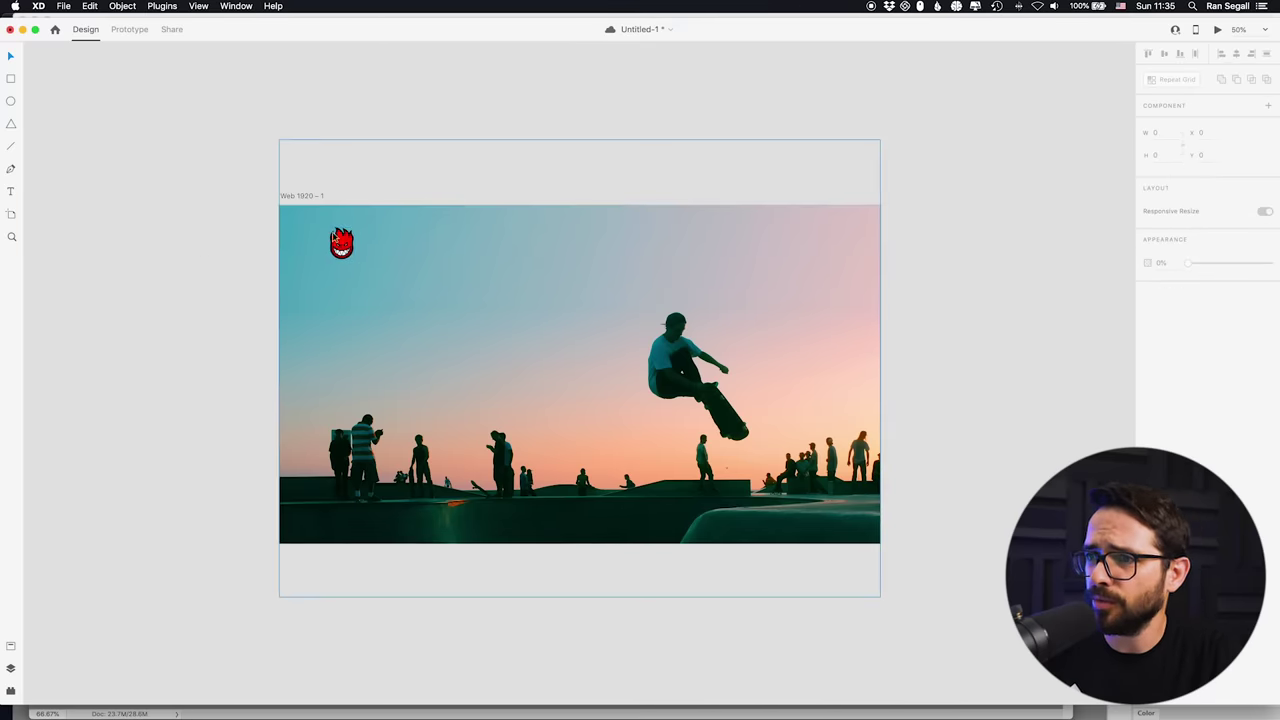
drag(215, 293, 194, 306)
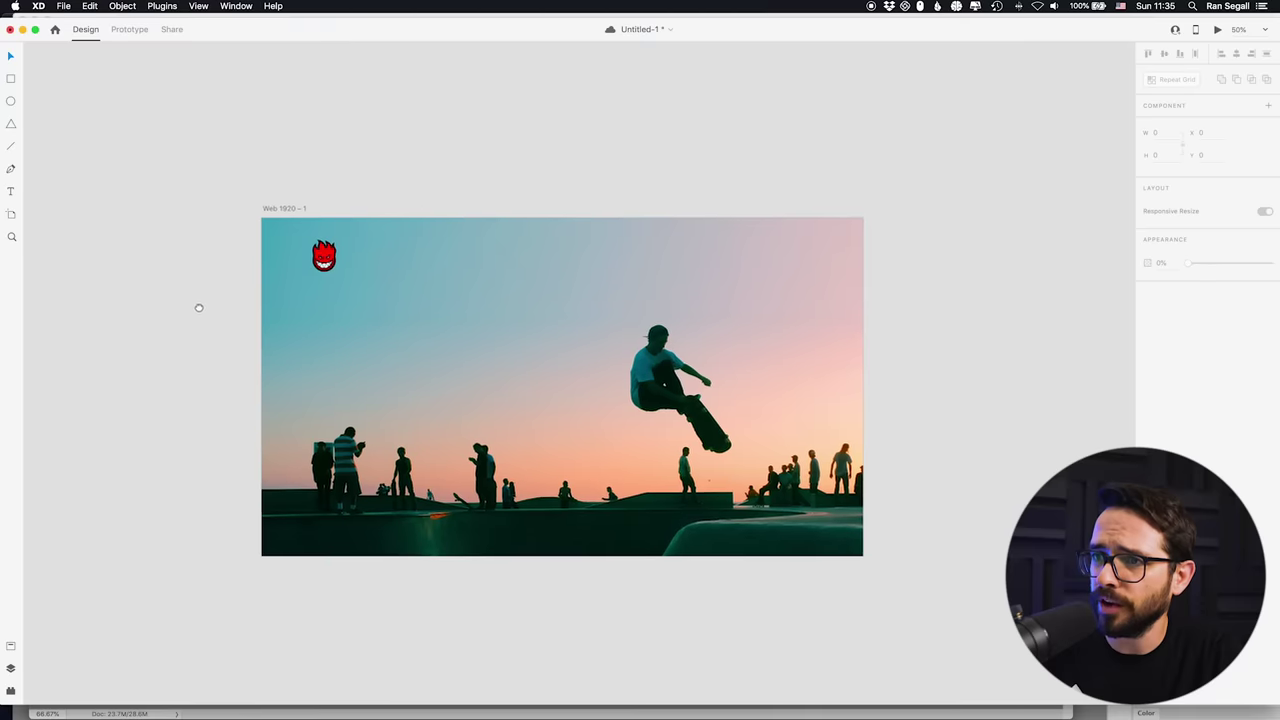
click(320, 248)
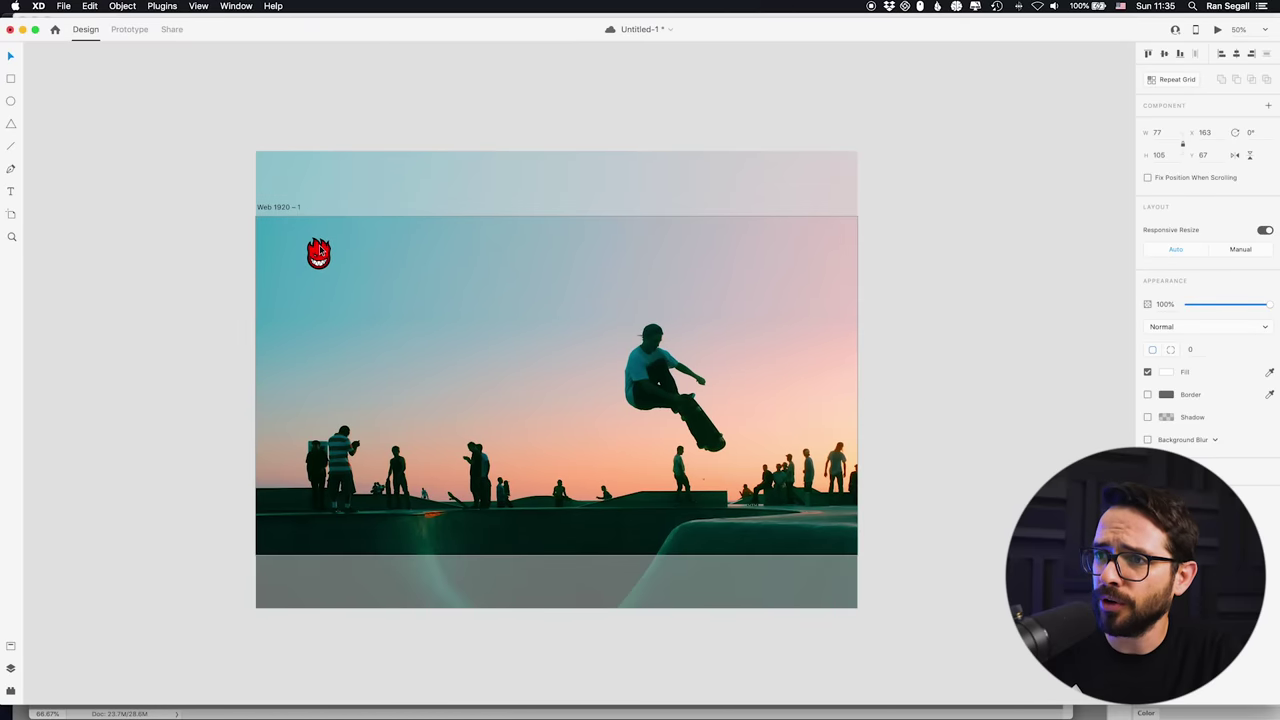
click(140, 252)
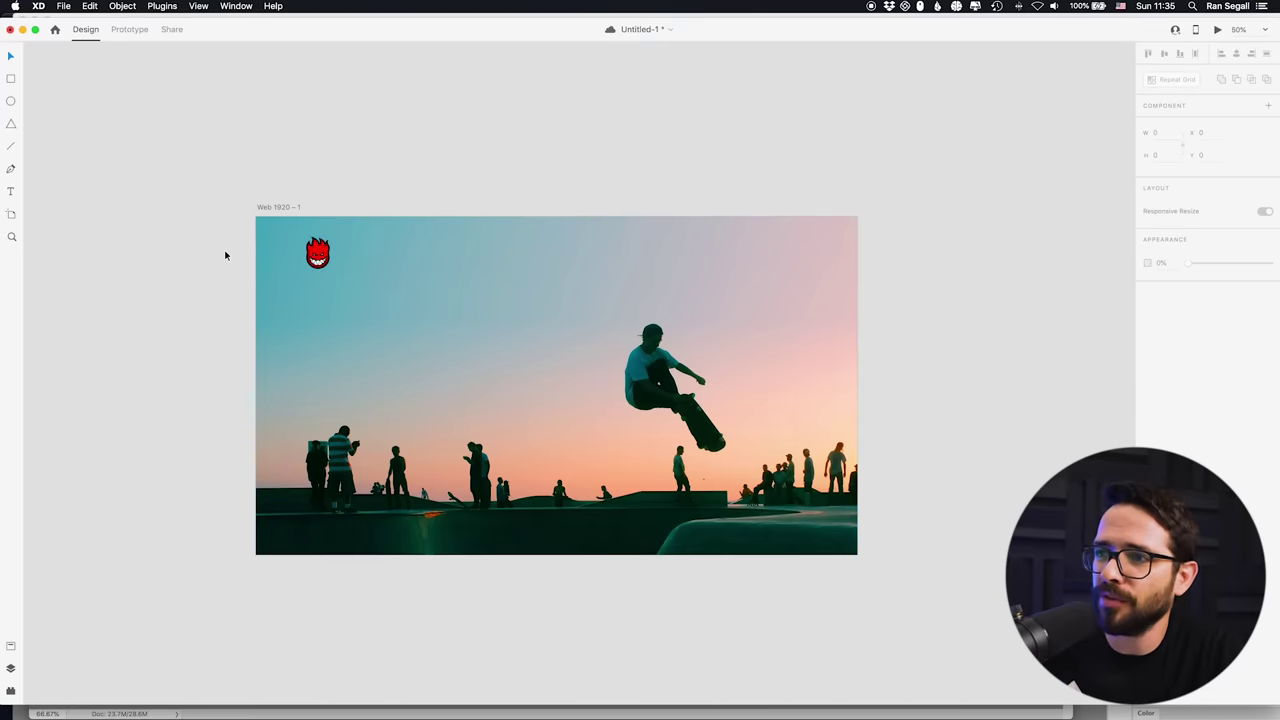
key(super+Tab)
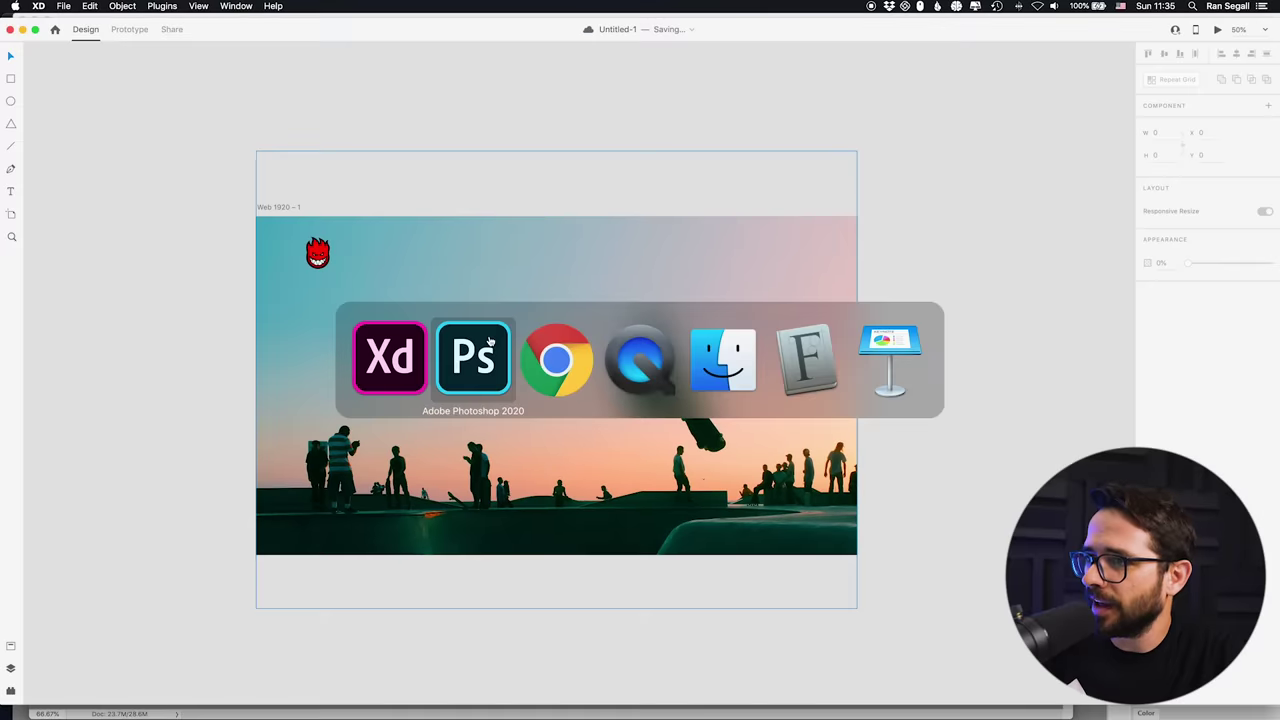
key(super+Tab)
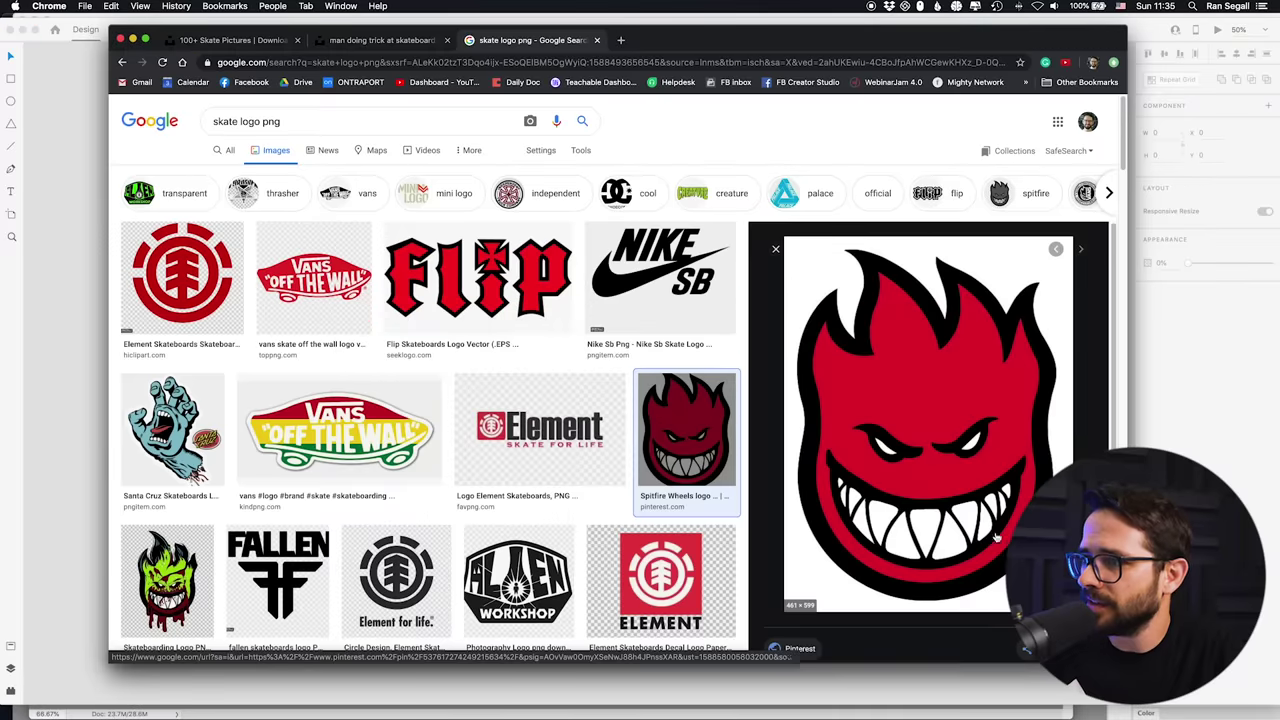
scroll(848, 440, down, 2)
scroll(848, 440, down, 1)
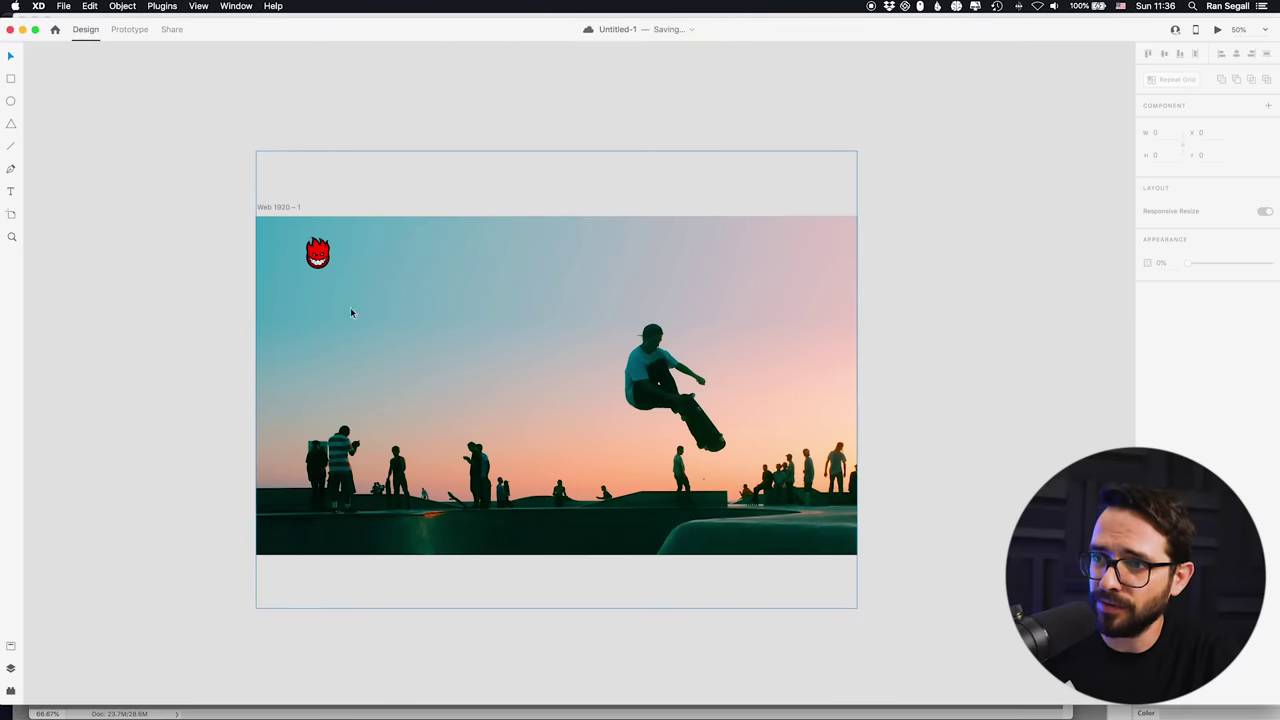
key(t)
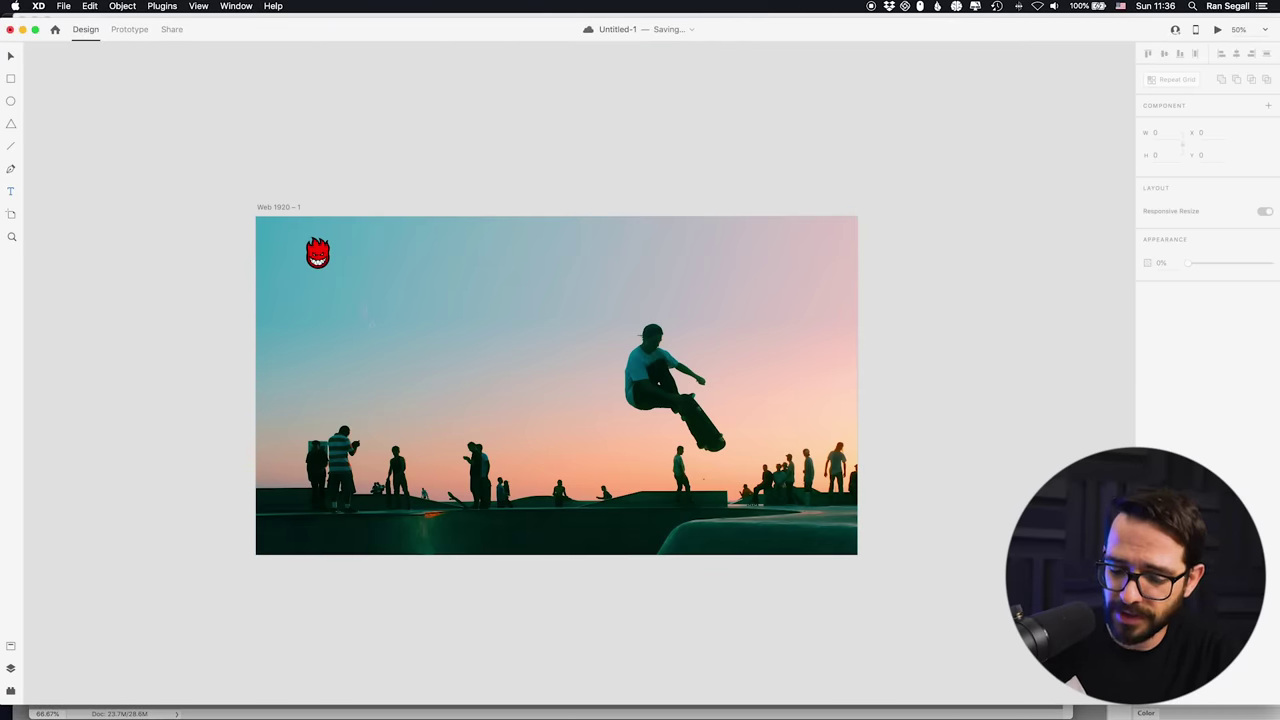
click(367, 310)
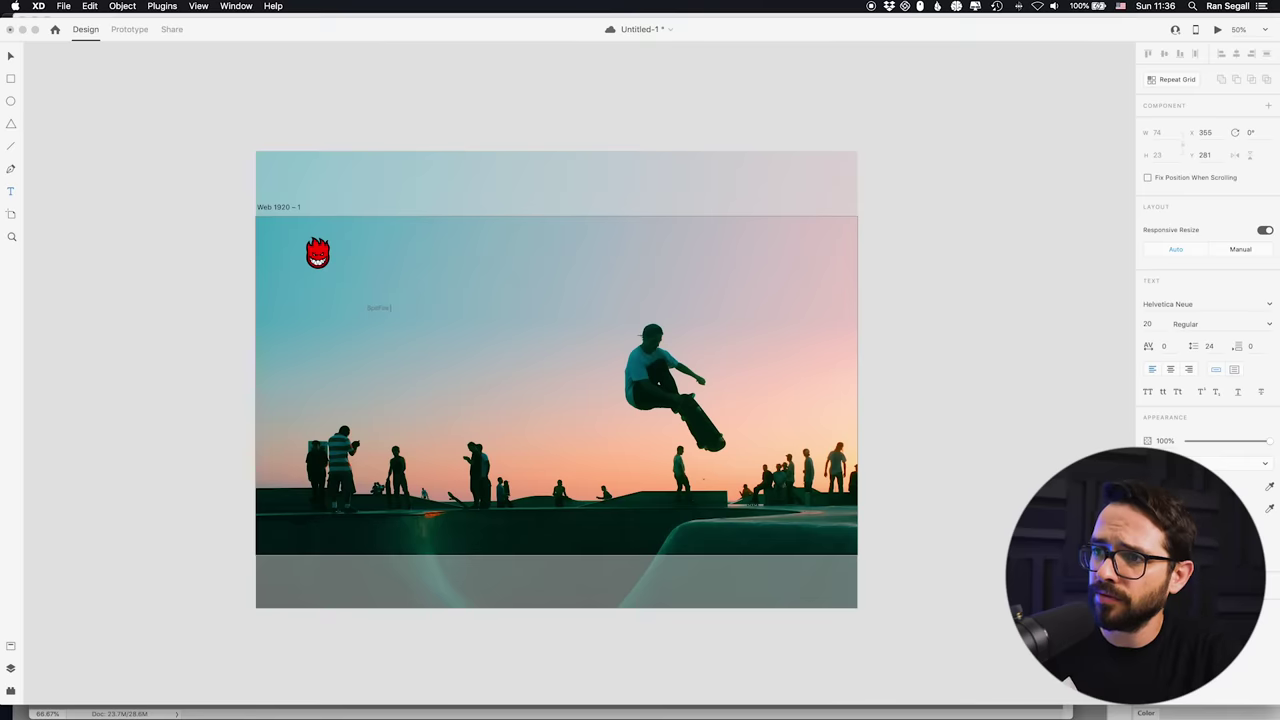
key(Escape)
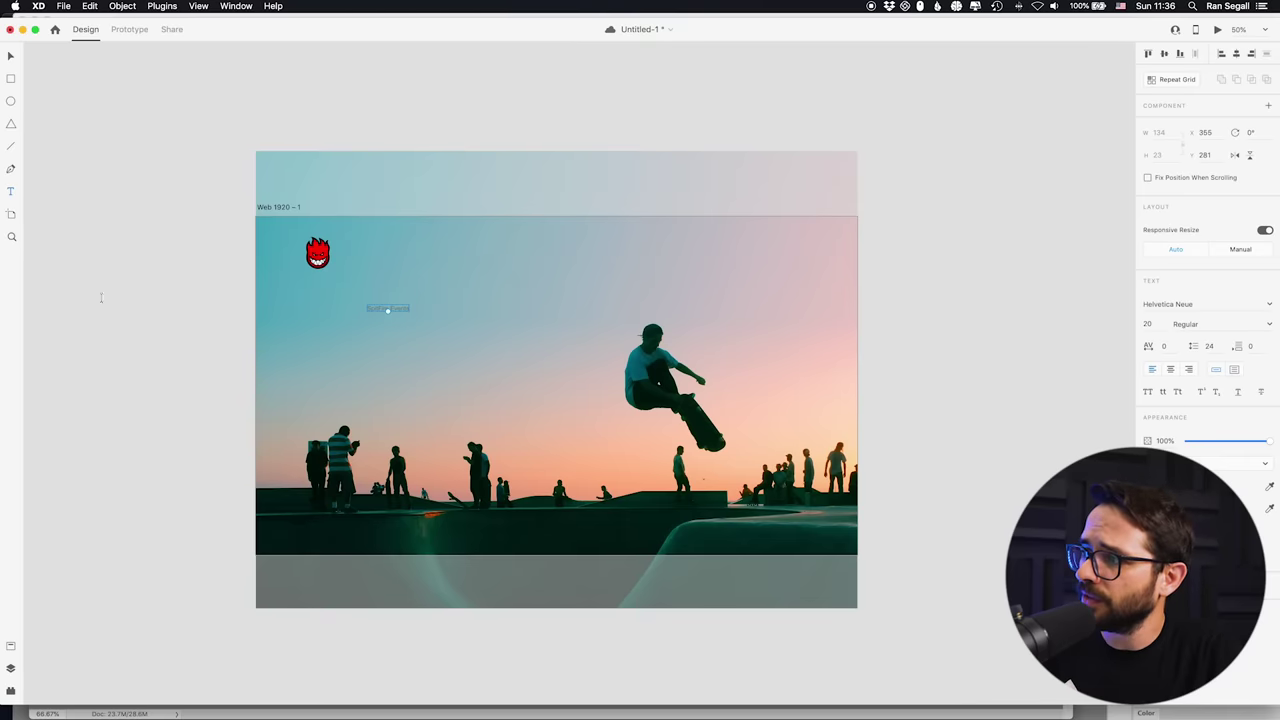
click(1148, 463)
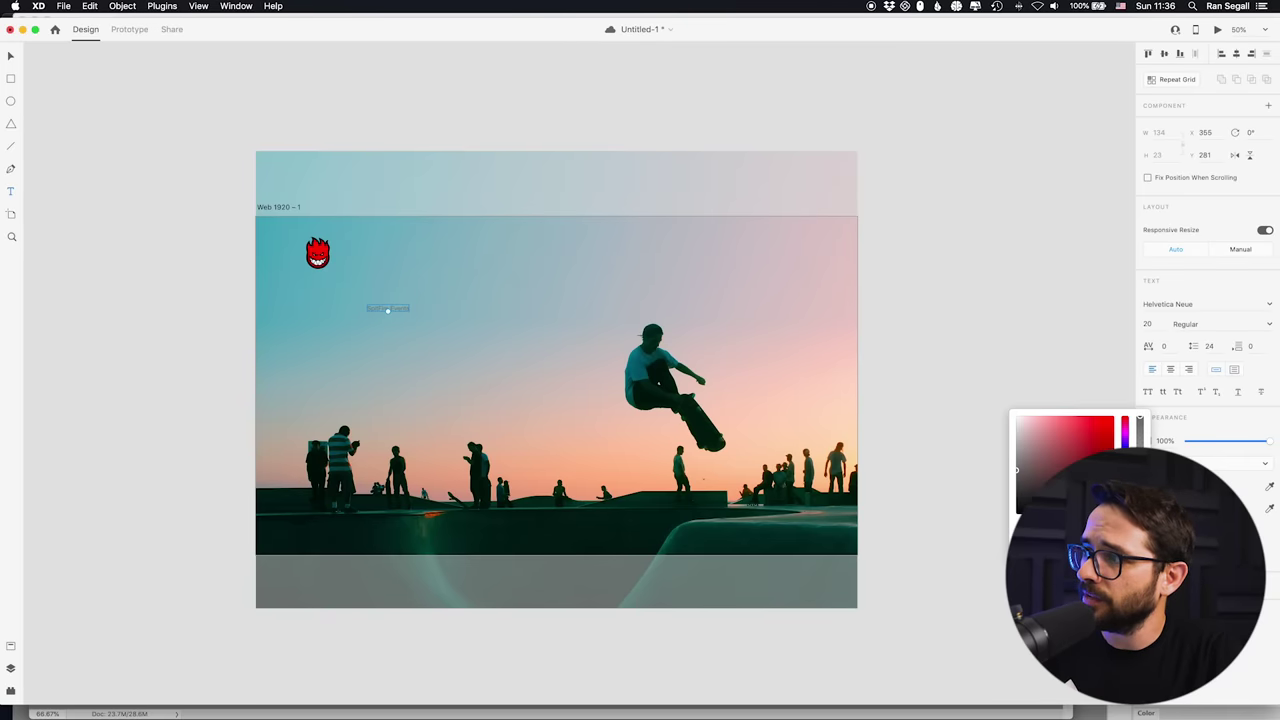
click(1191, 302)
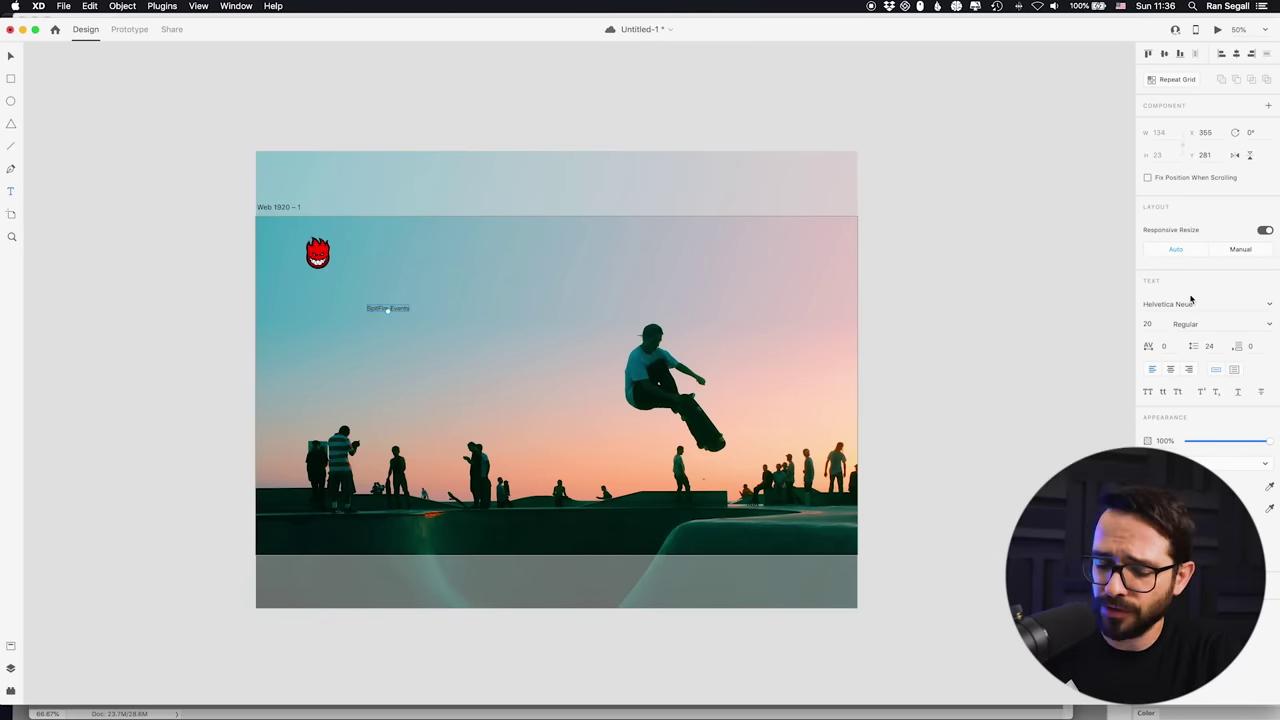
click(1198, 302)
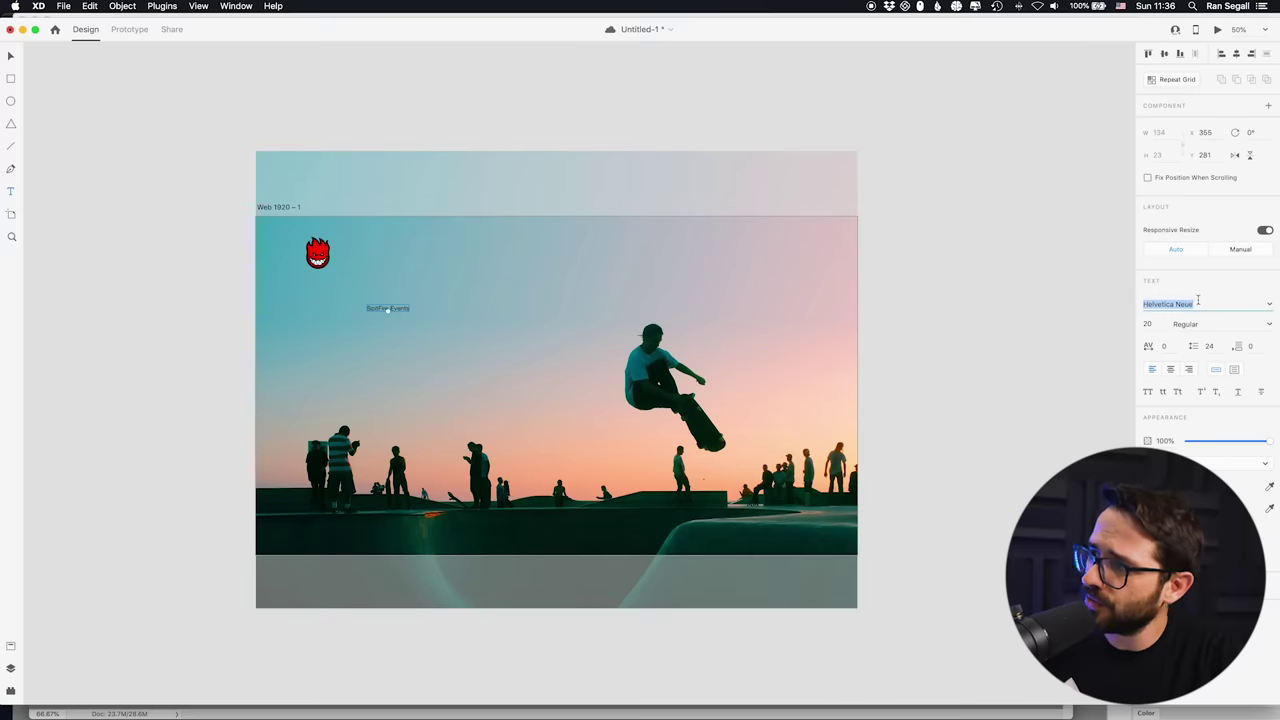
click(1268, 304)
scroll(1205, 350, up, 5)
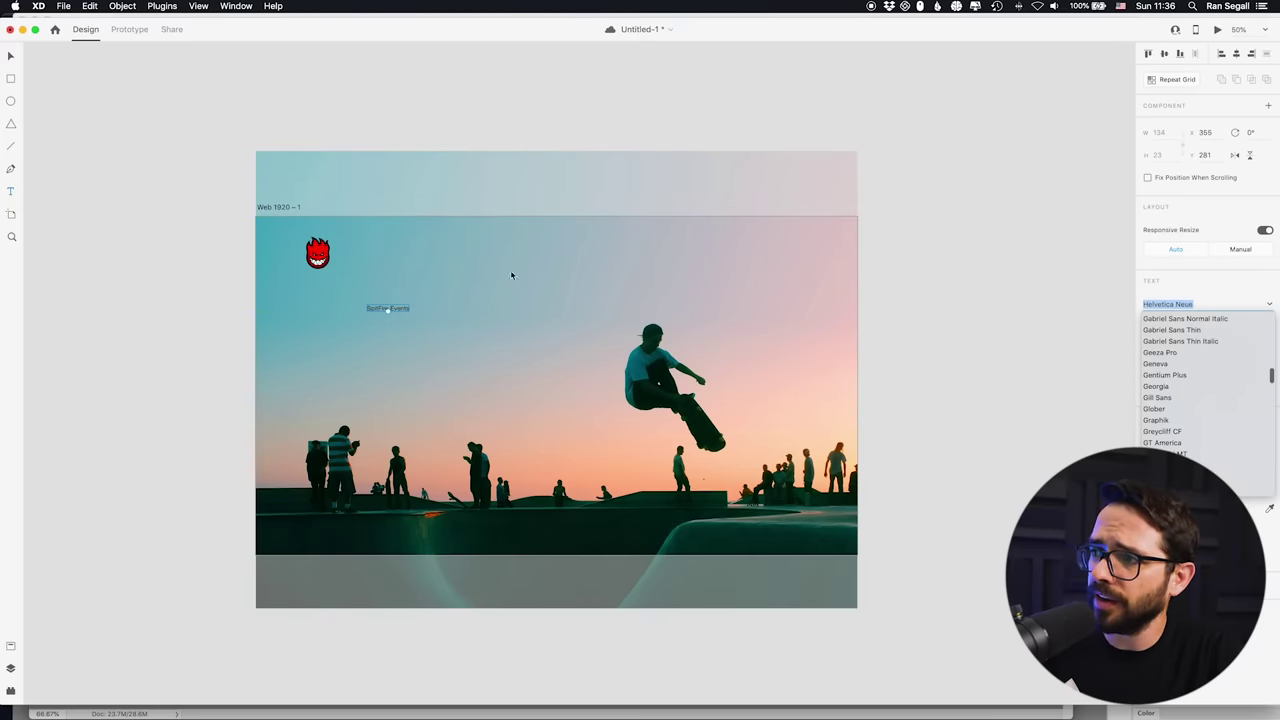
key(super+Tab)
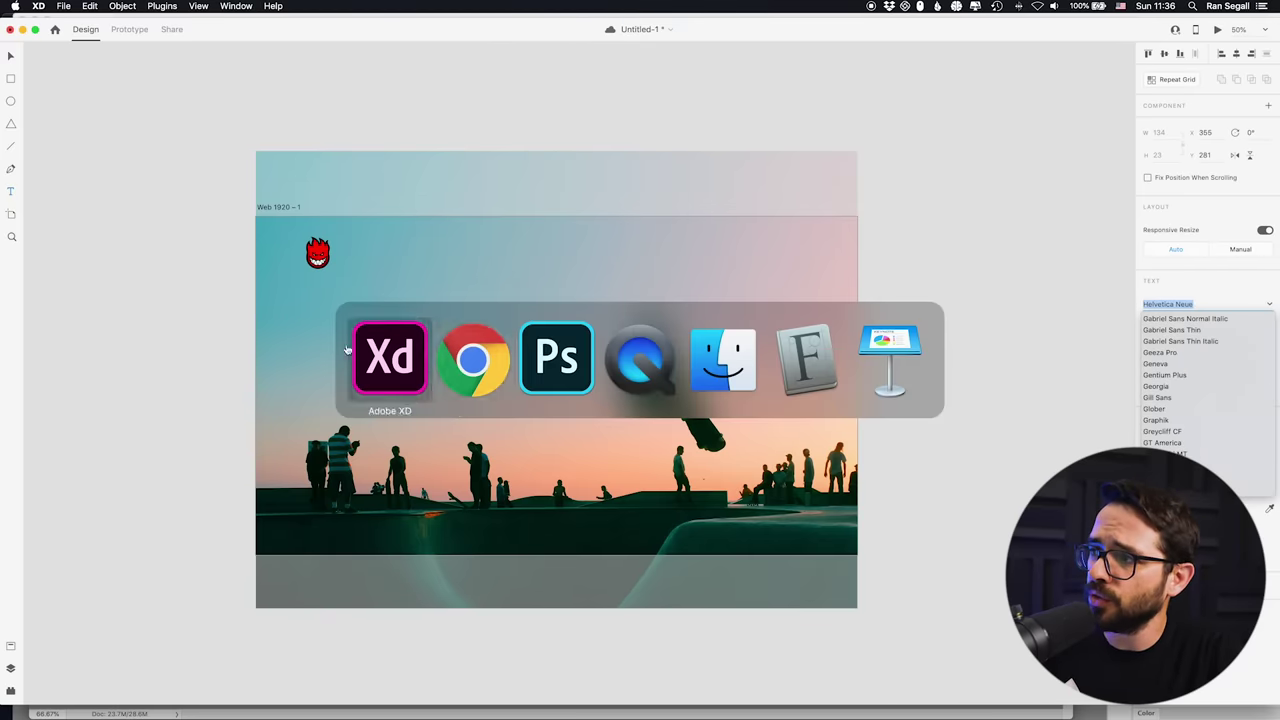
click(785, 345)
drag(263, 38, 295, 96)
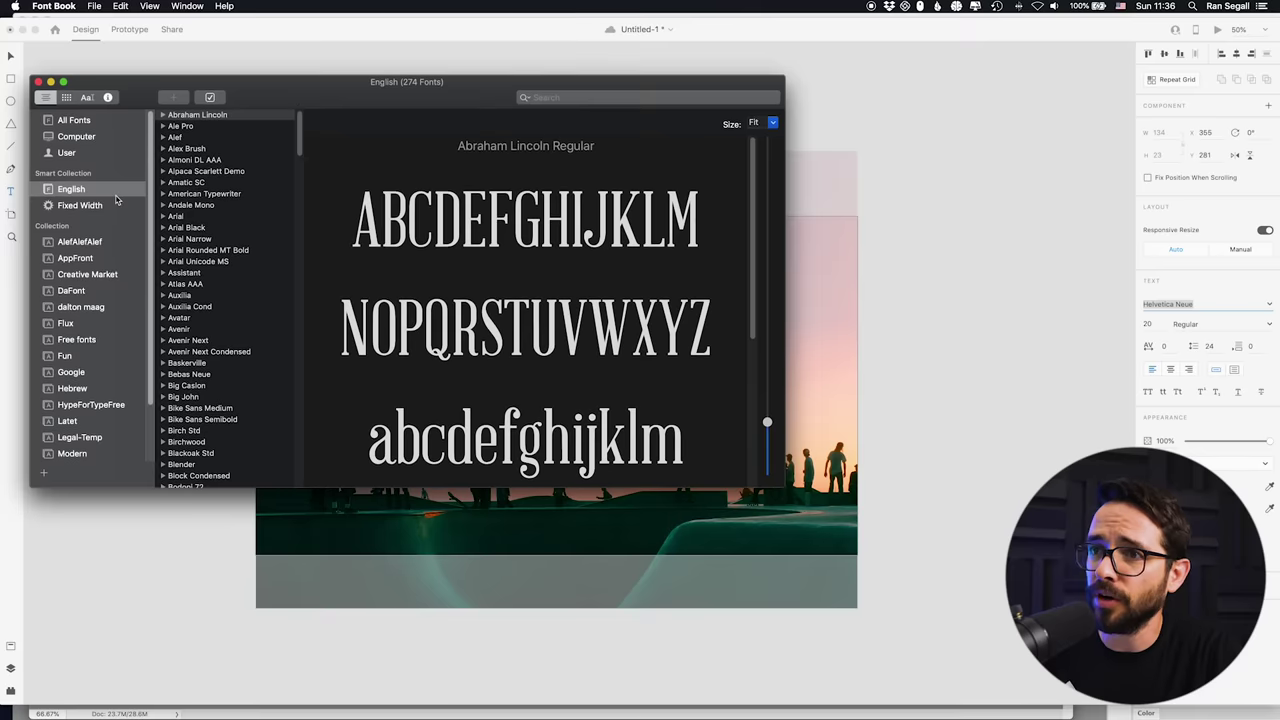
click(221, 127)
key(Down)
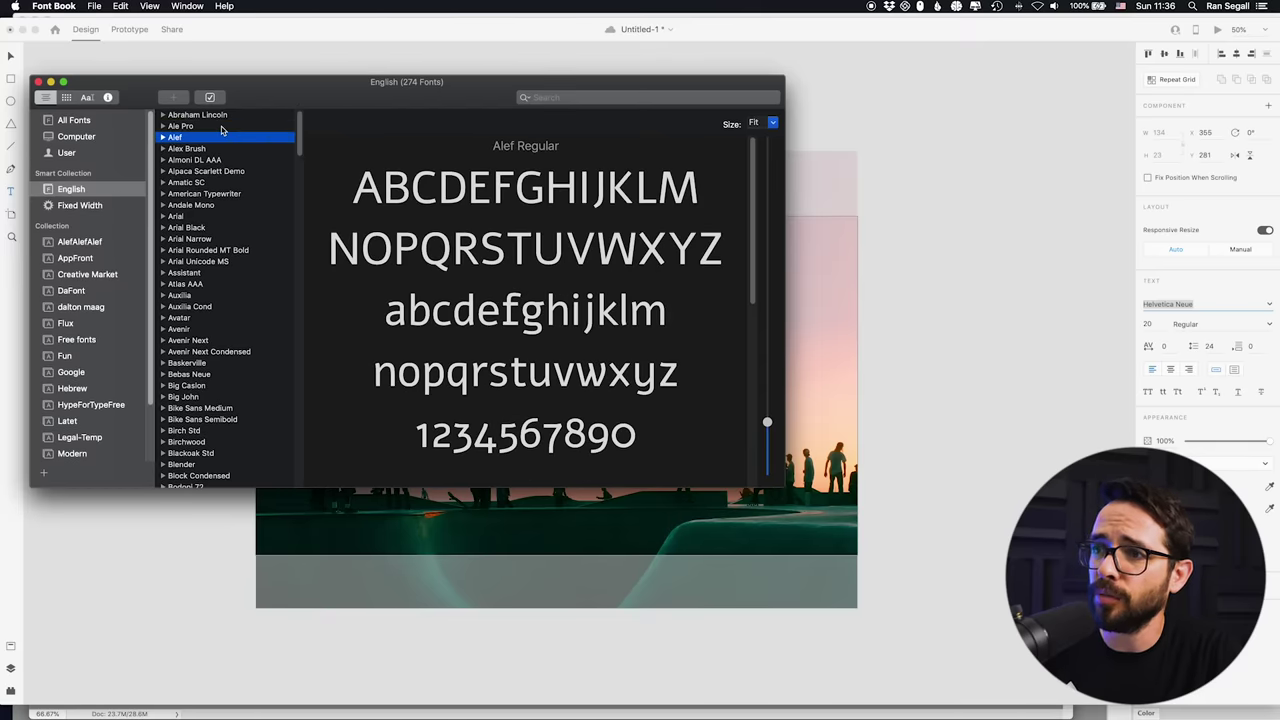
key(Up)
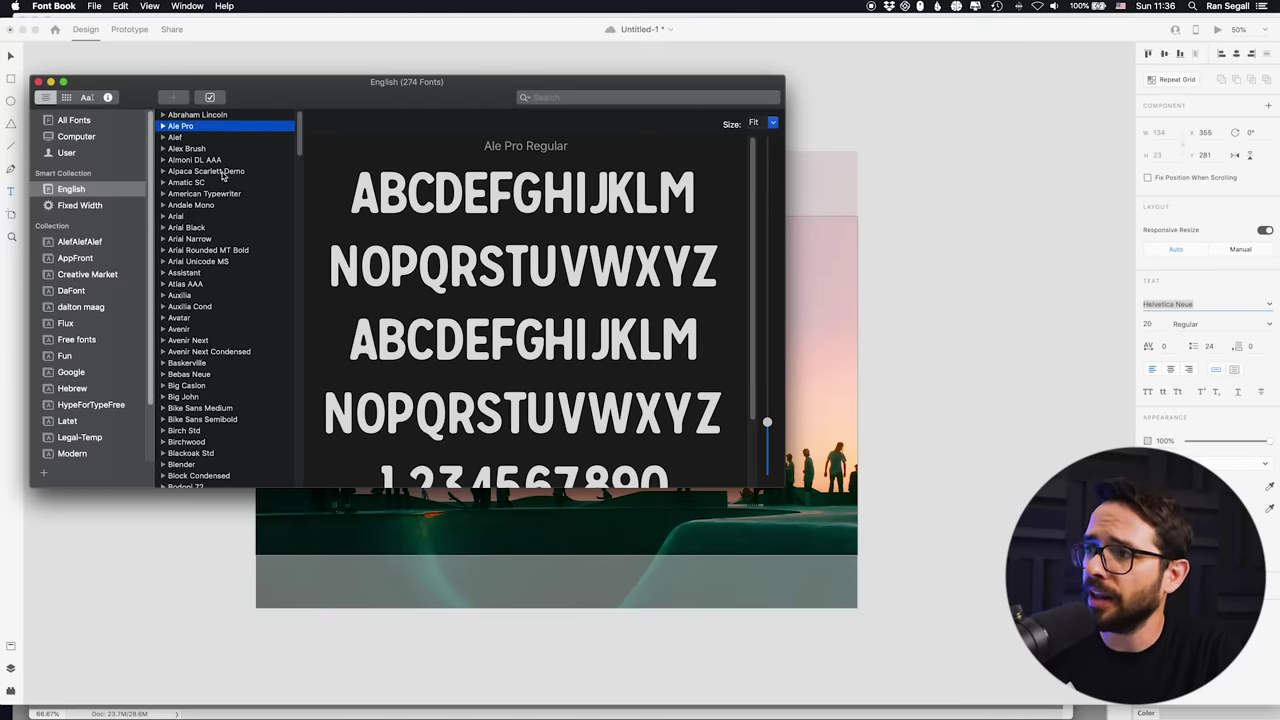
click(875, 202)
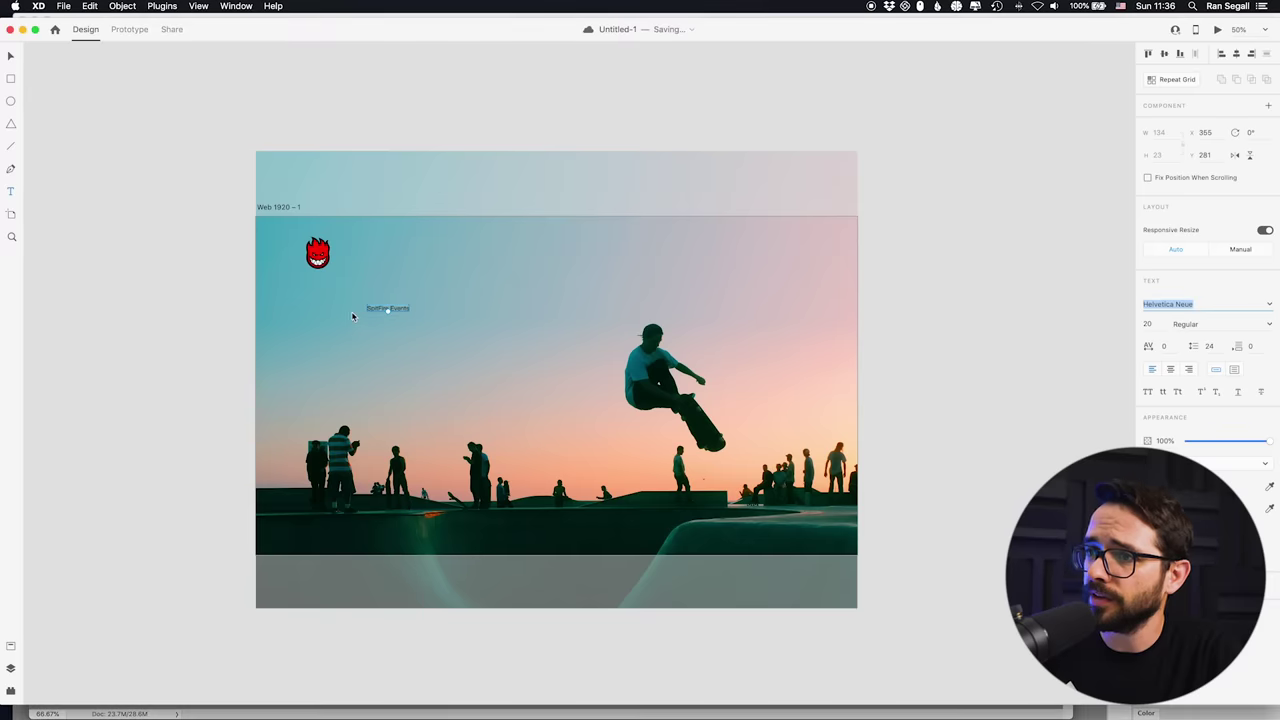
Set the Spitfire Events text to the Ale Pro font at size 50
click(357, 314)
click(388, 309)
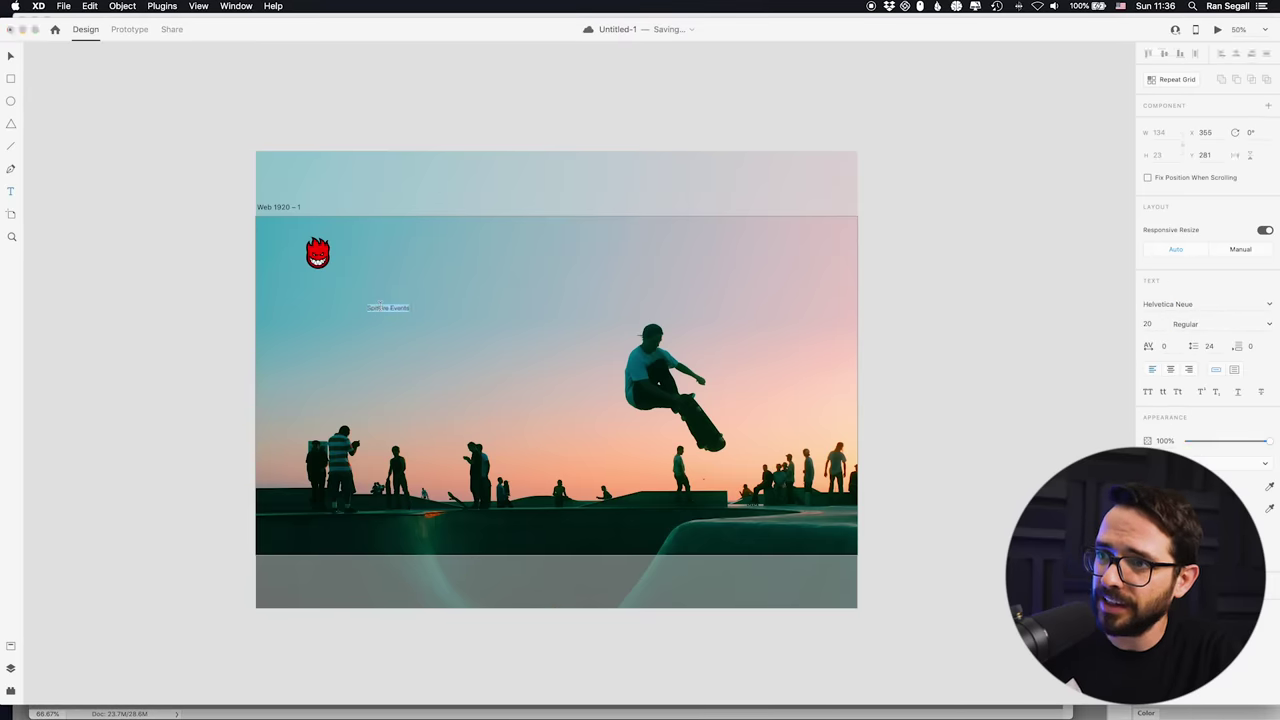
double_click(381, 309)
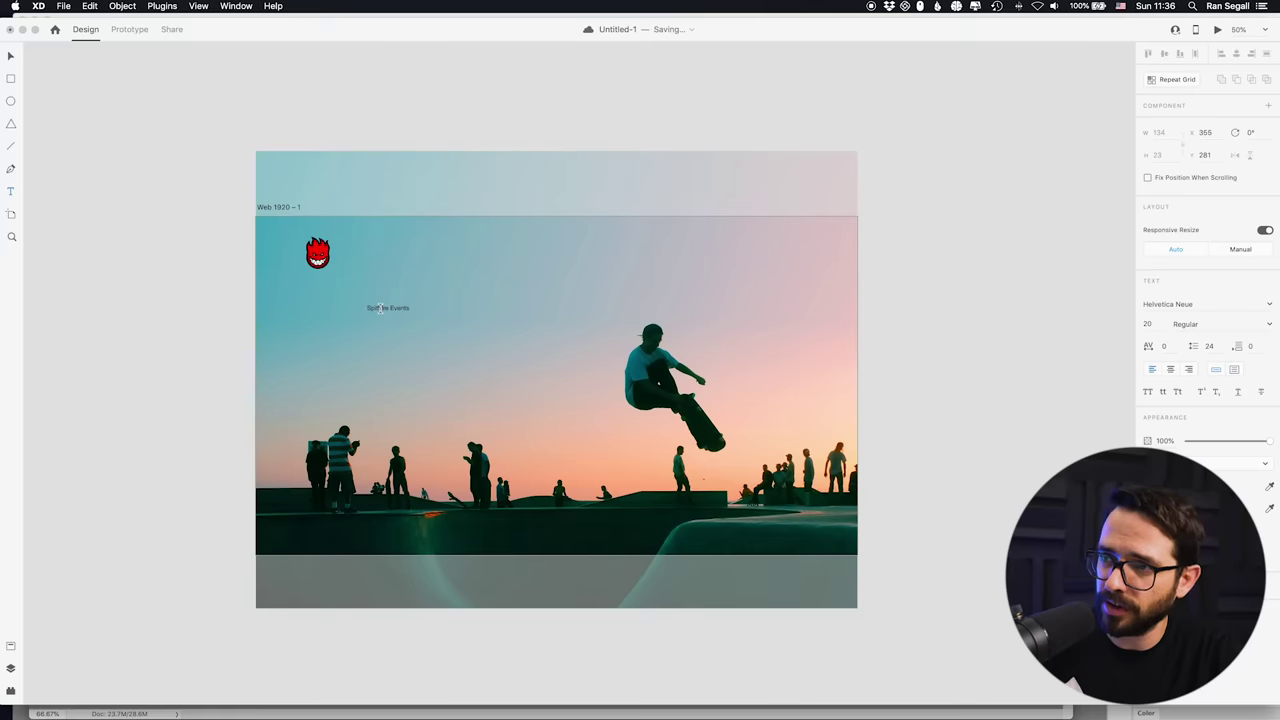
key(super+a)
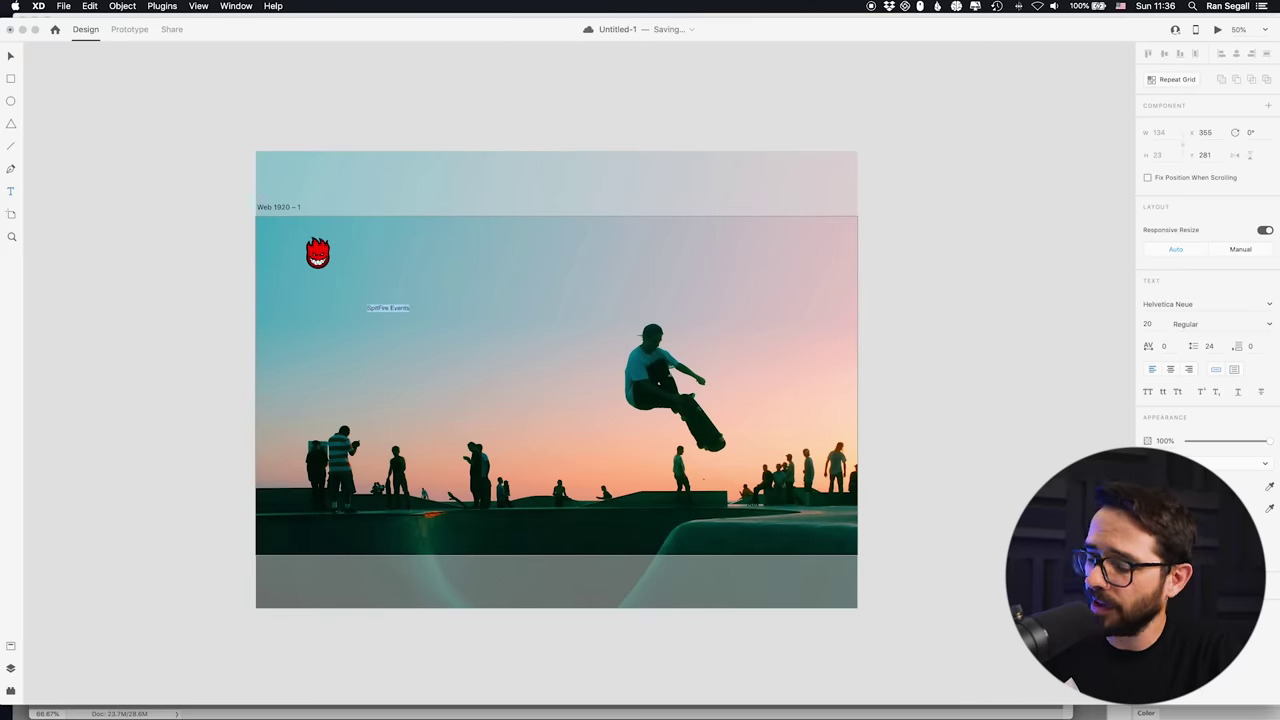
click(1175, 310)
text(Ale Pro)
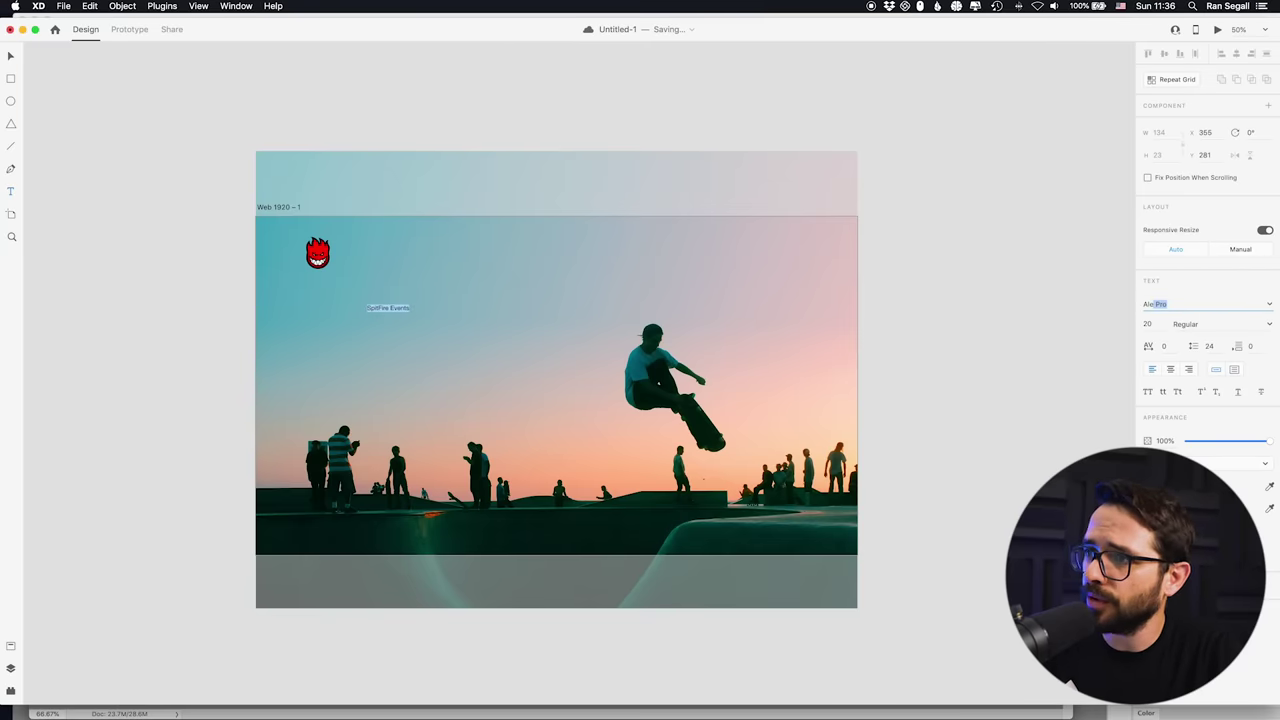
key(Return)
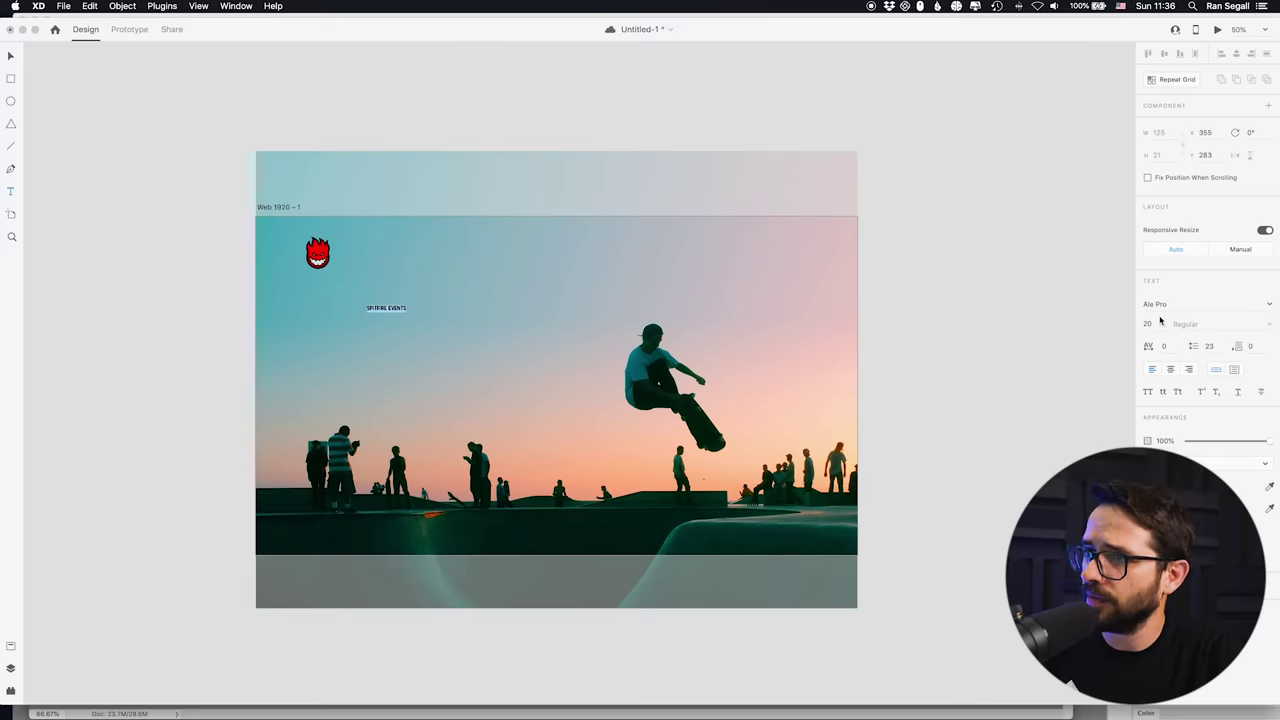
click(1160, 320)
text(5)
key(Return)
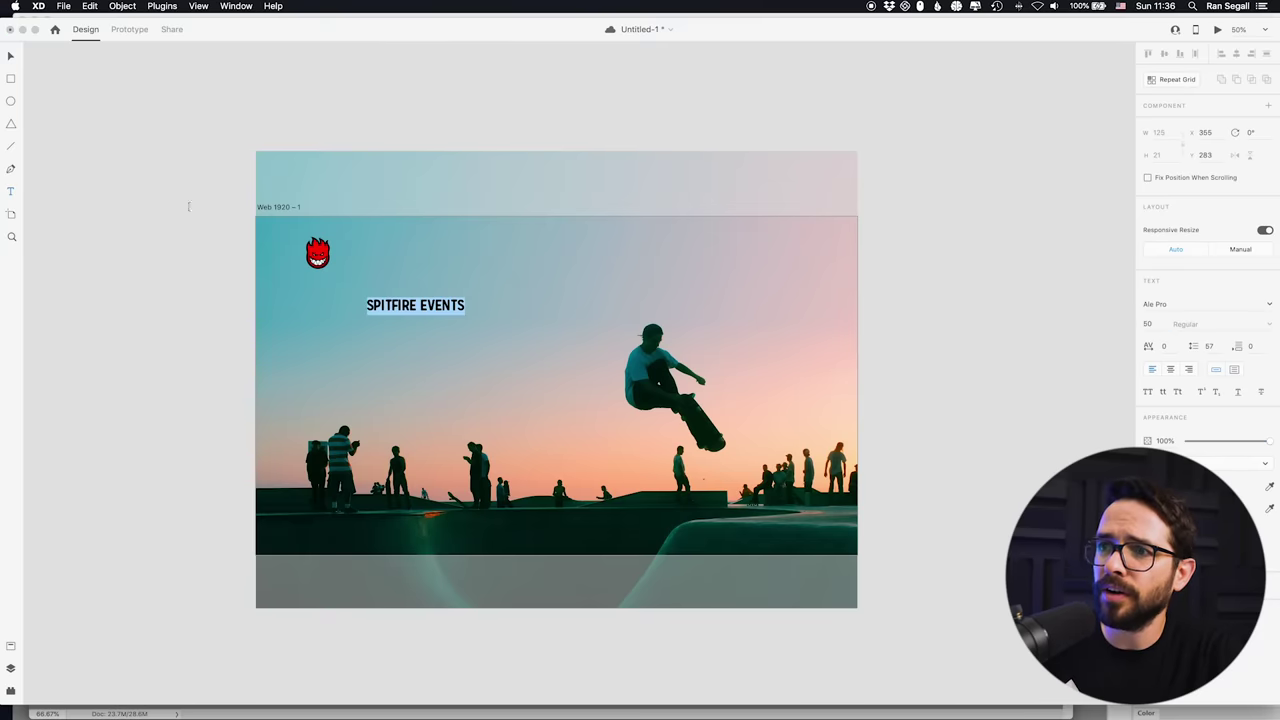
Move the title up beside the flame logo and reduce it to size 40
click(14, 56)
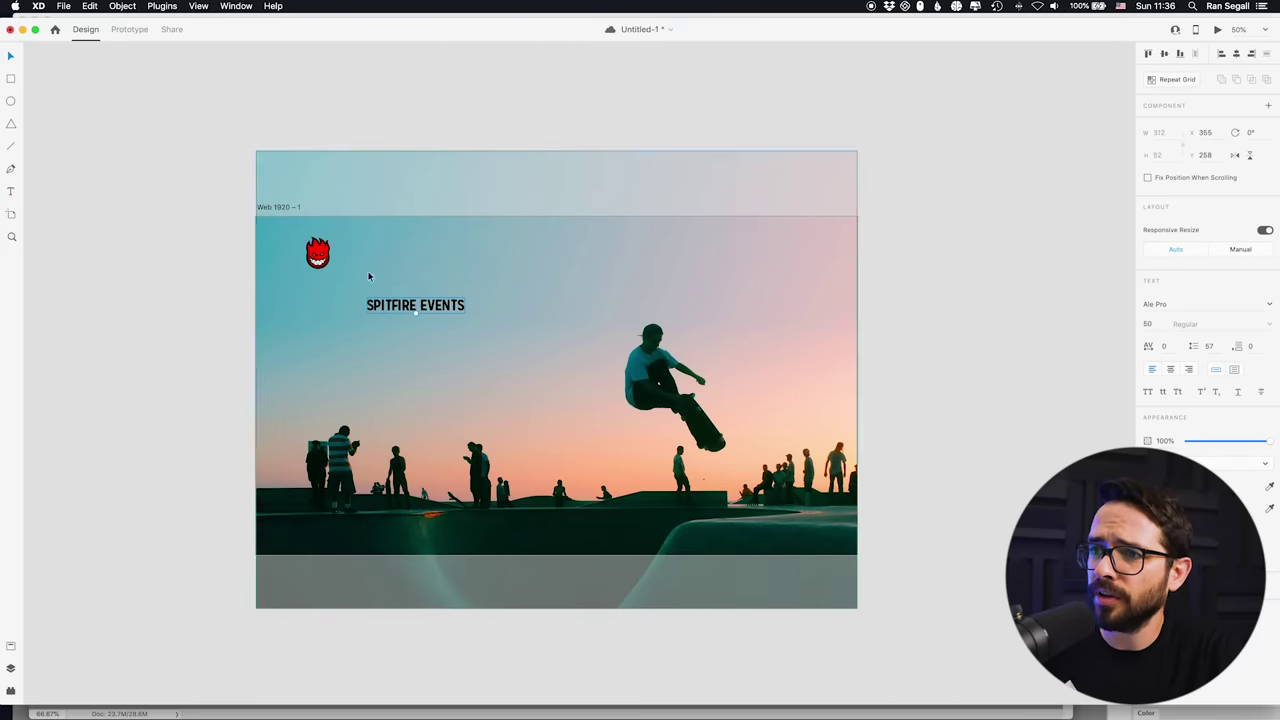
drag(377, 304, 350, 273)
key(super+equal)
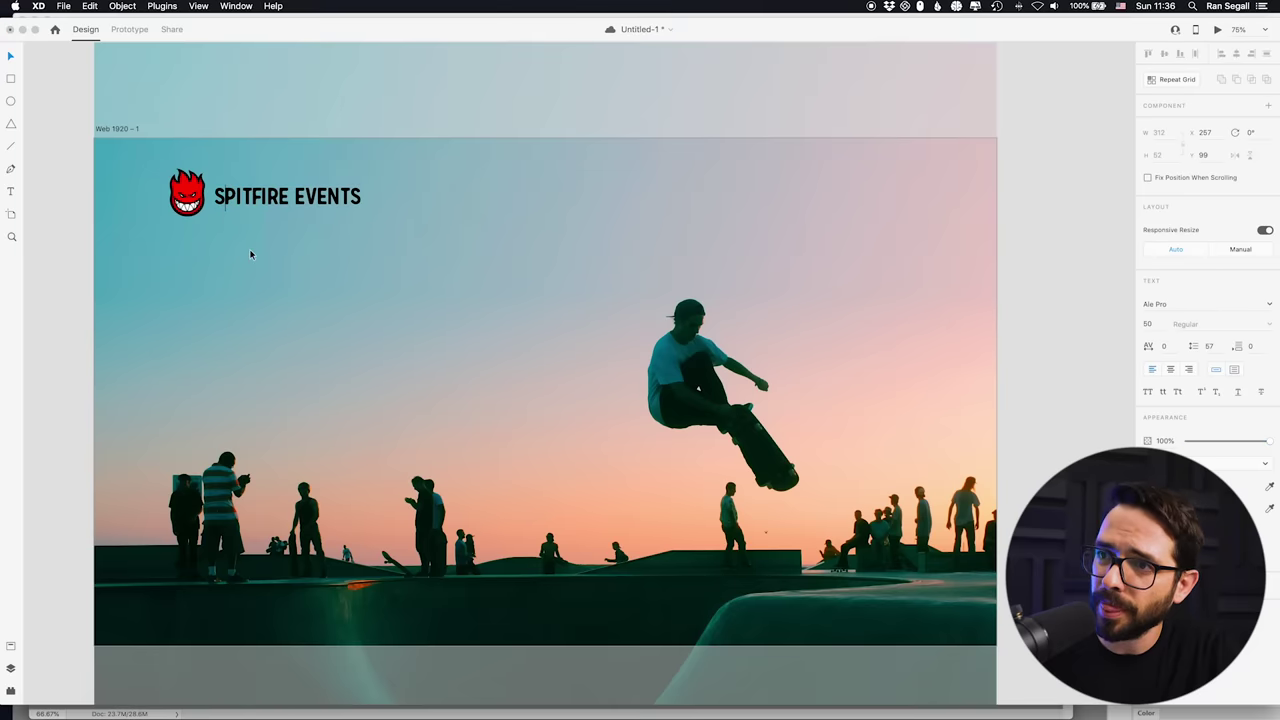
click(231, 194)
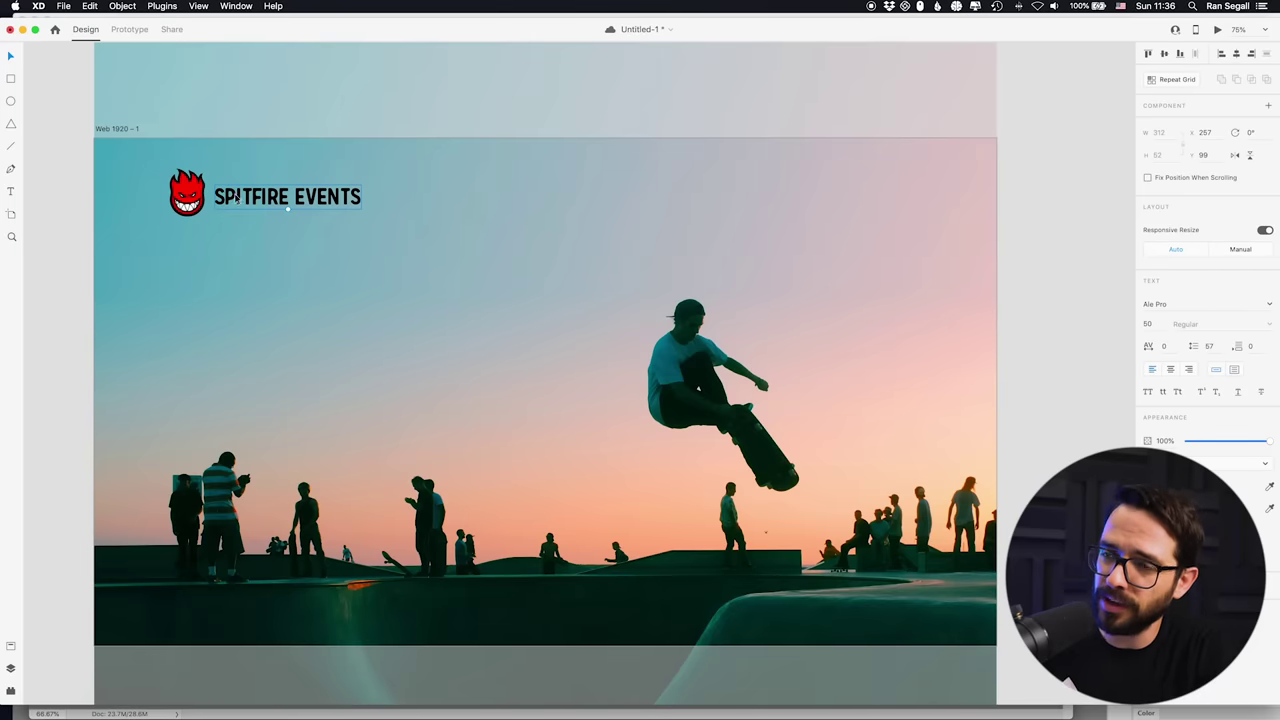
key(super+equal)
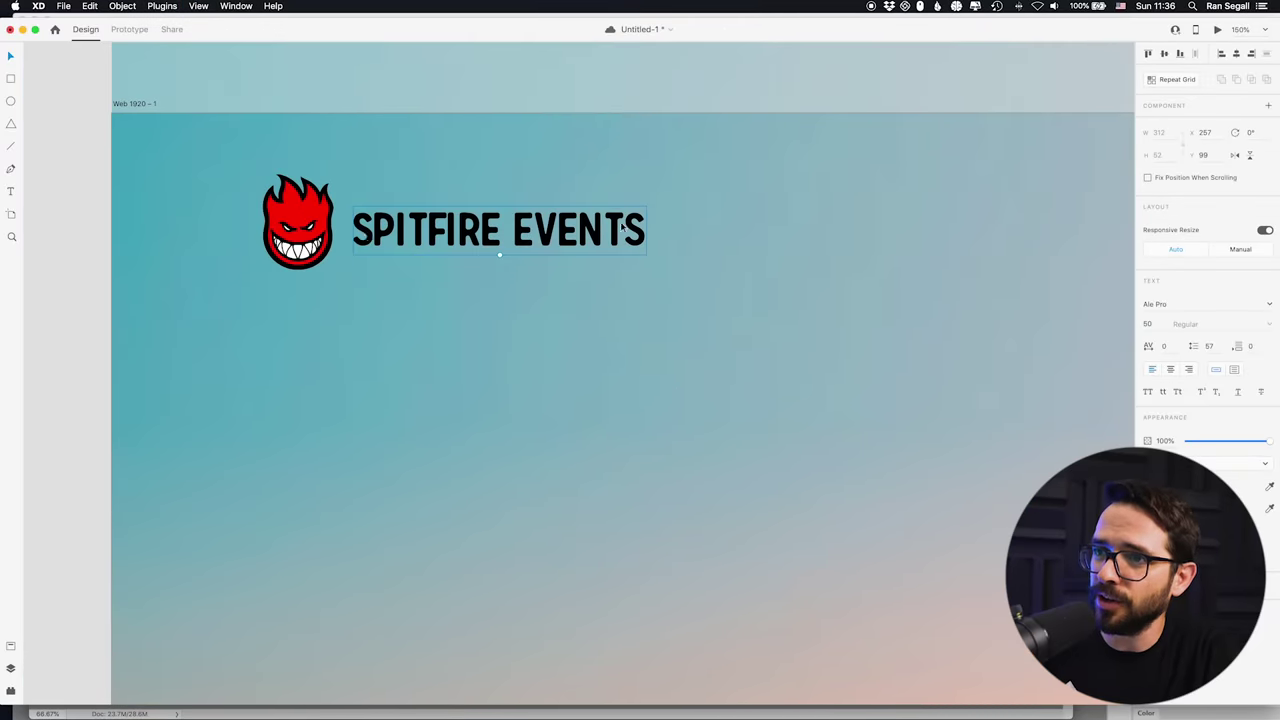
click(76, 213)
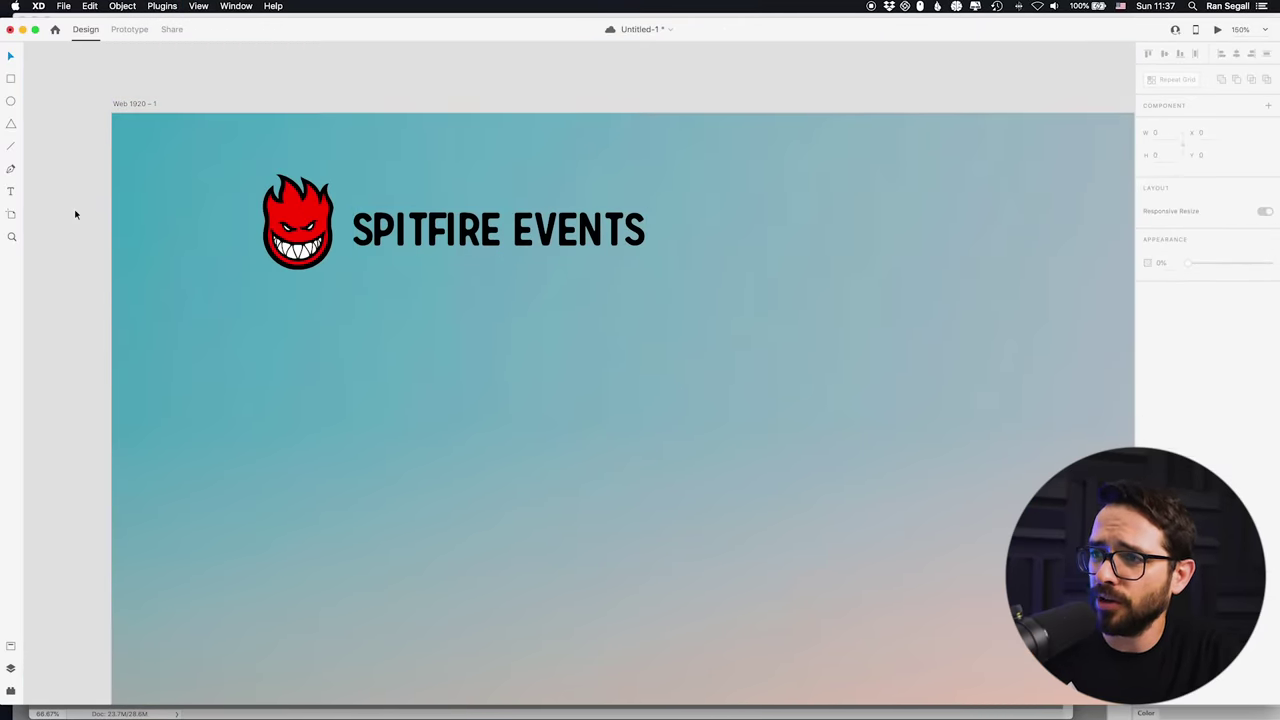
key(super+minus)
key(super+minus)
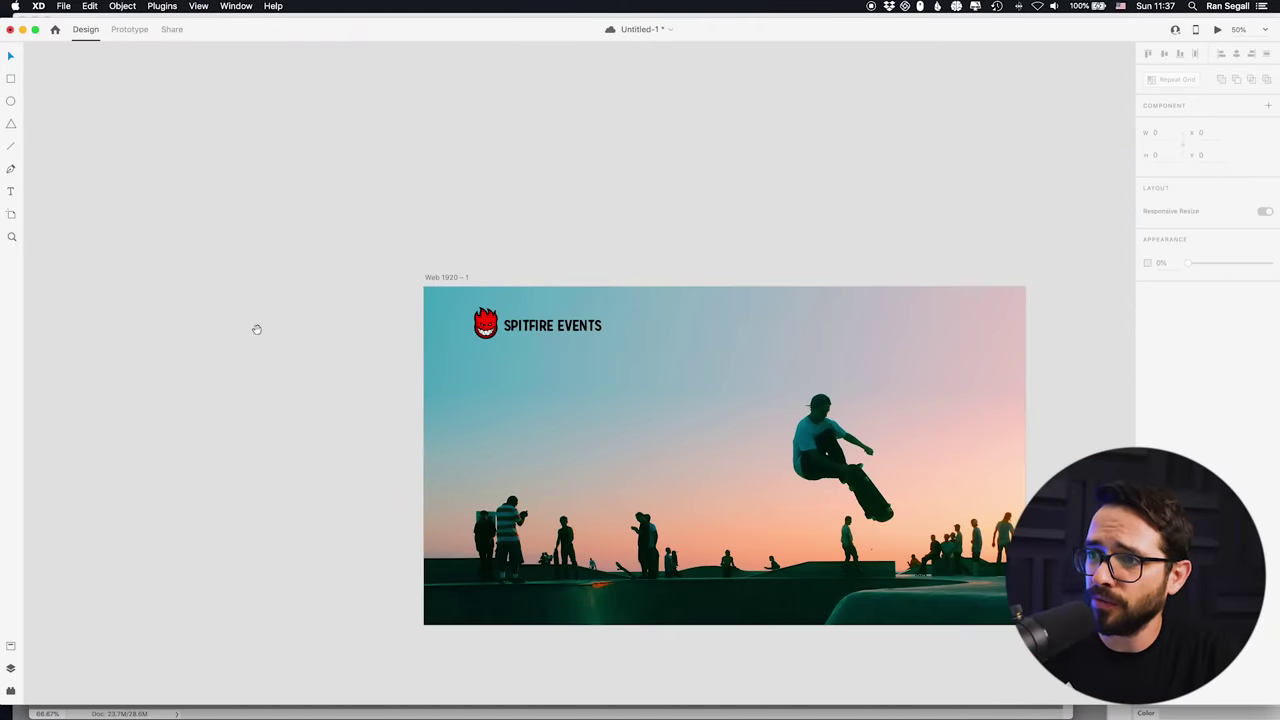
key(super+minus)
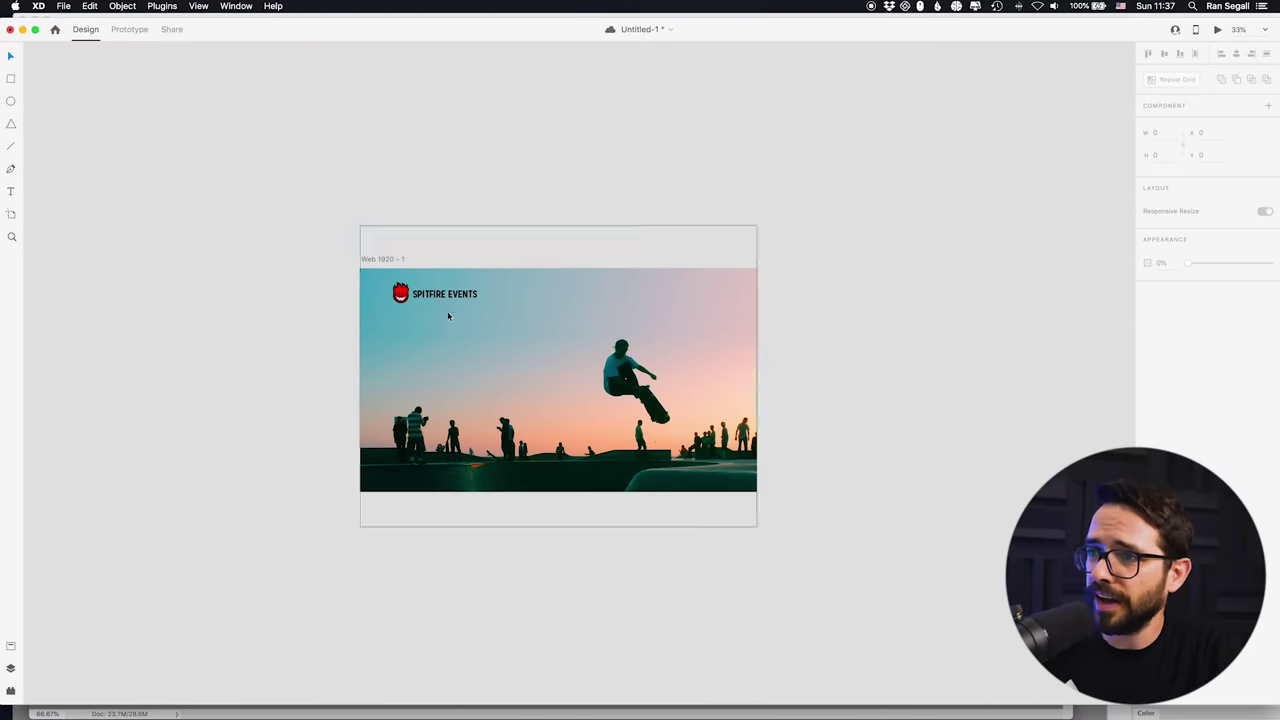
click(462, 298)
key(super+equal)
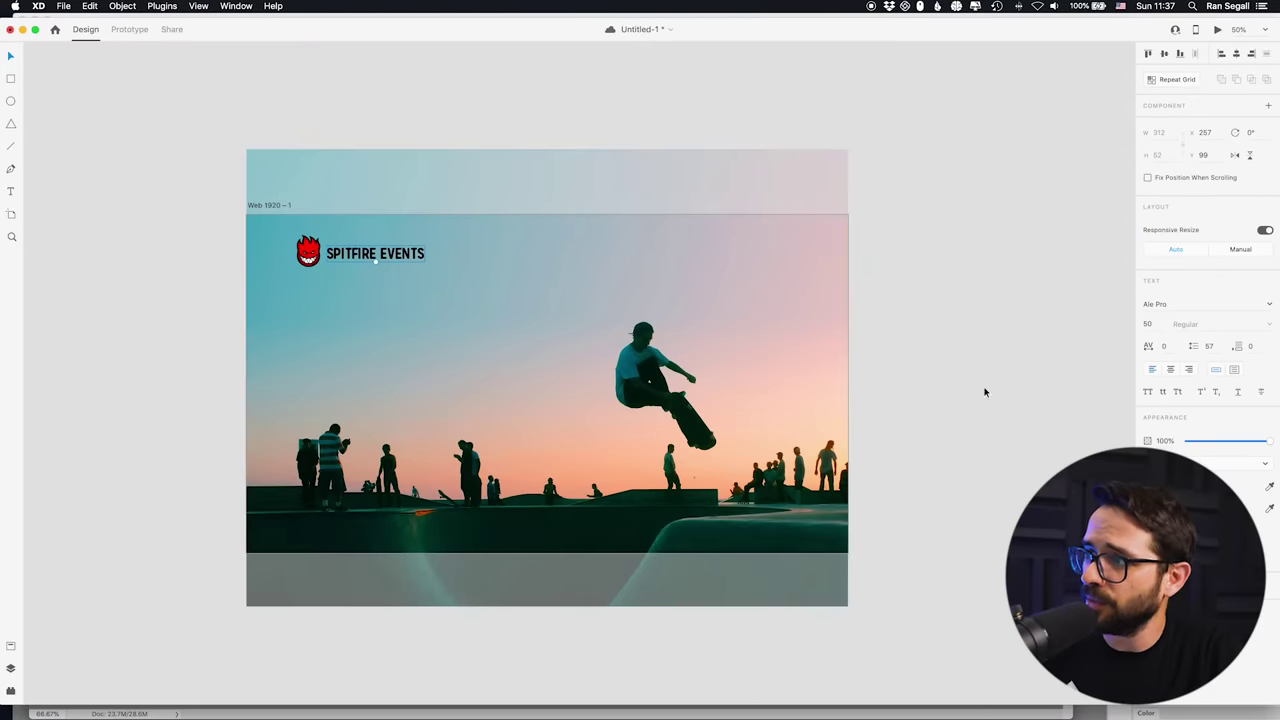
text(40)
key(Return)
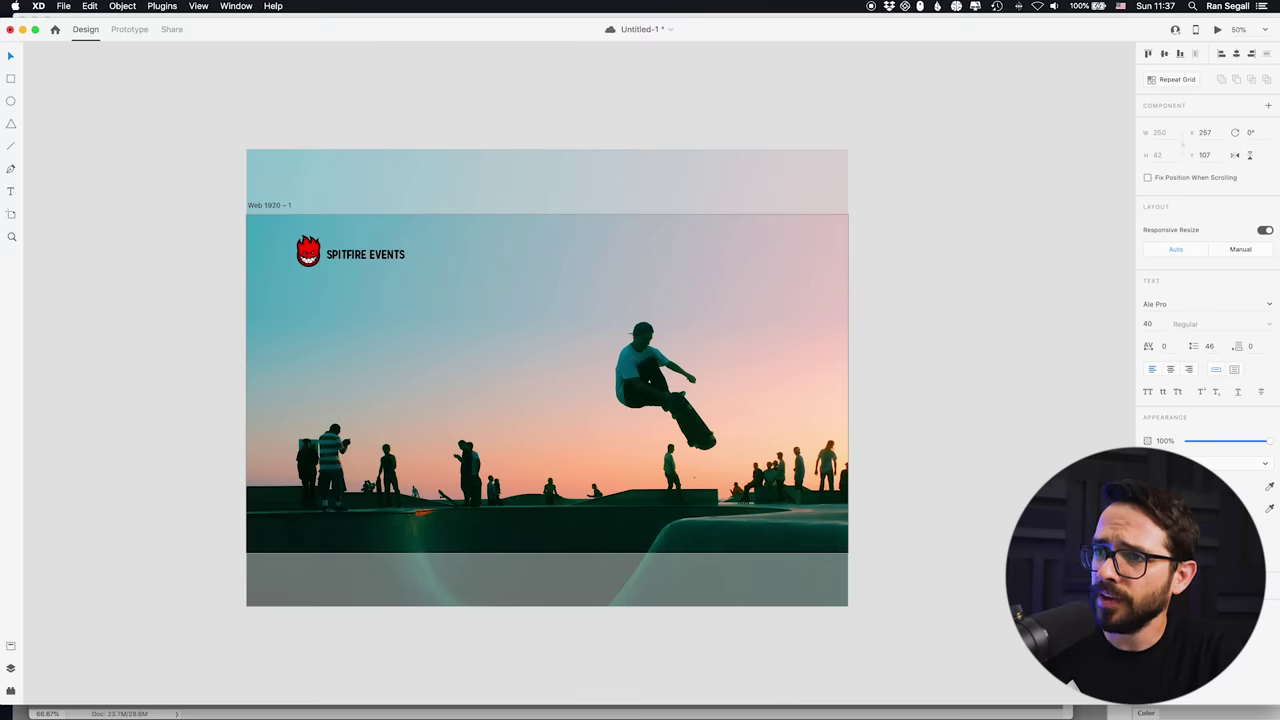
Duplicate the title lower in the hero and enlarge the copy to size 90
click(227, 300)
click(365, 256)
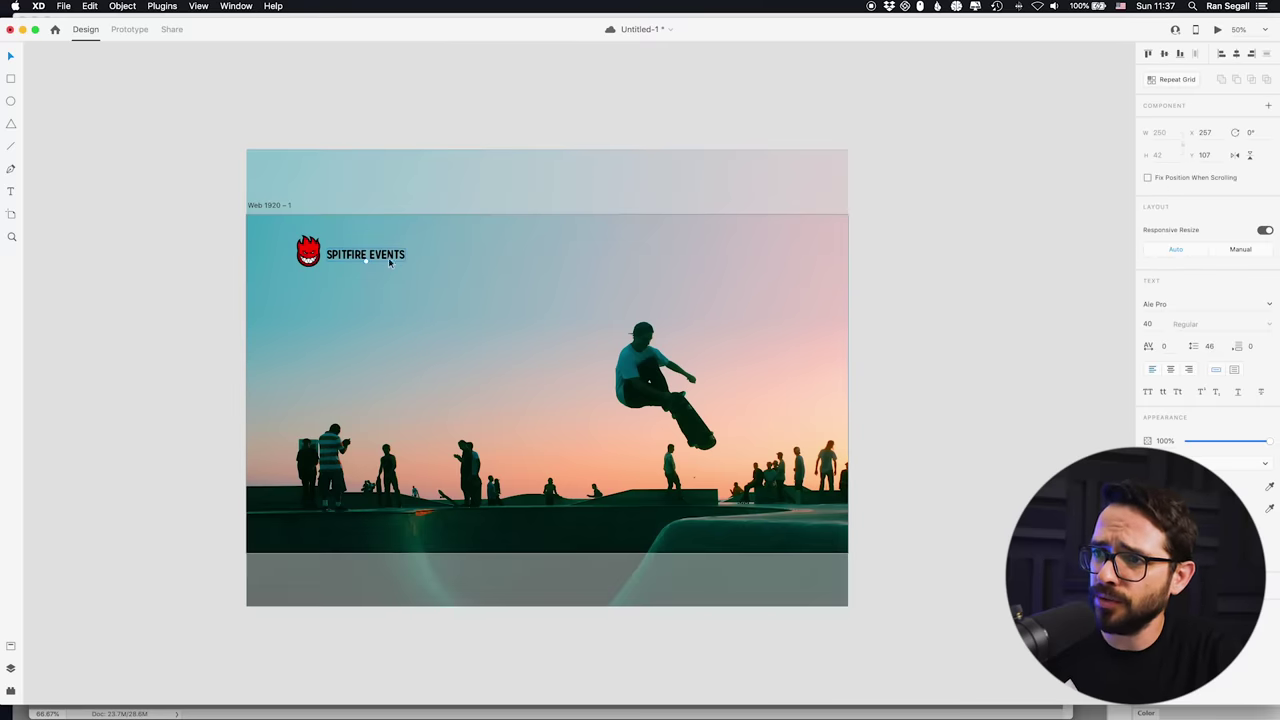
drag(389, 266, 365, 335)
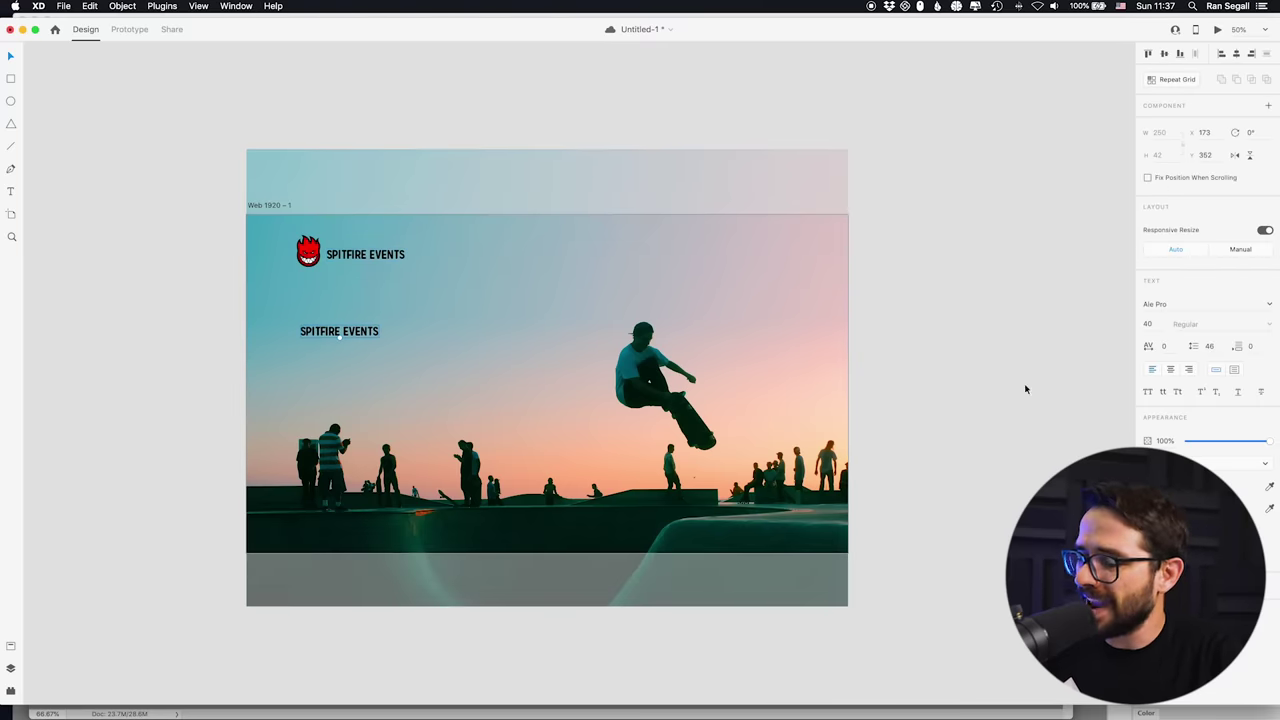
click(1156, 325)
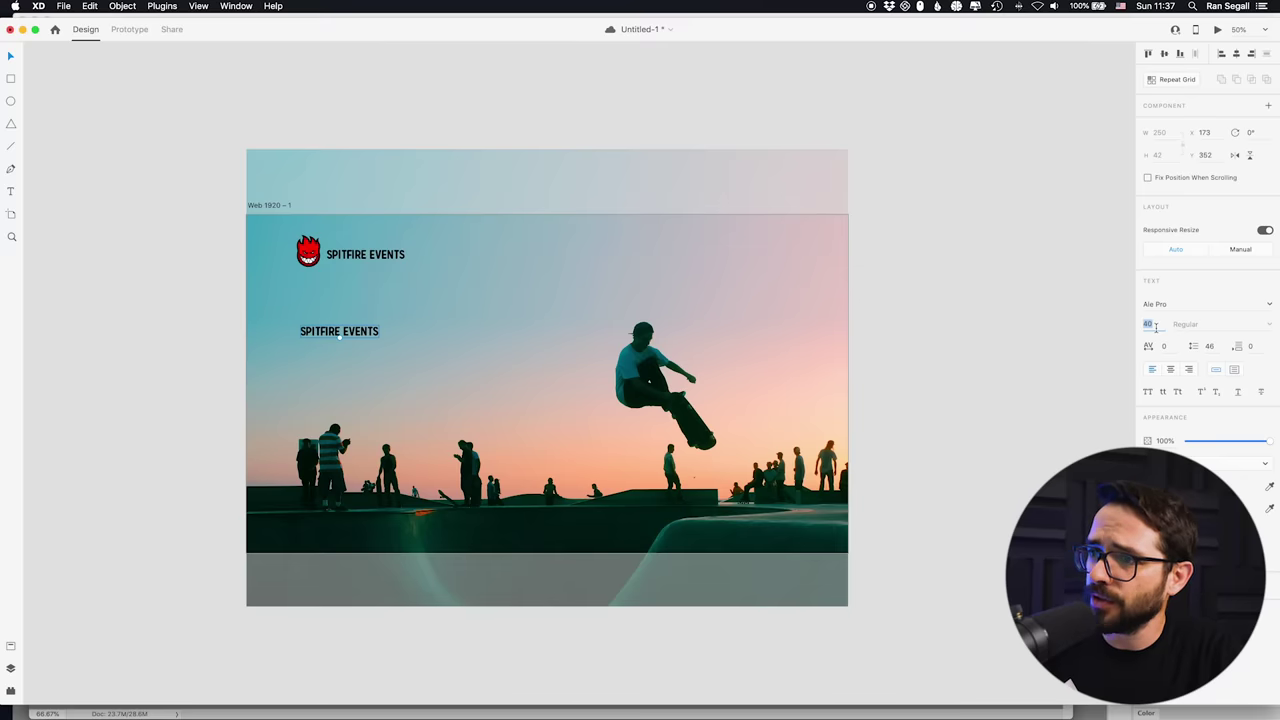
text(80)
key(Return)
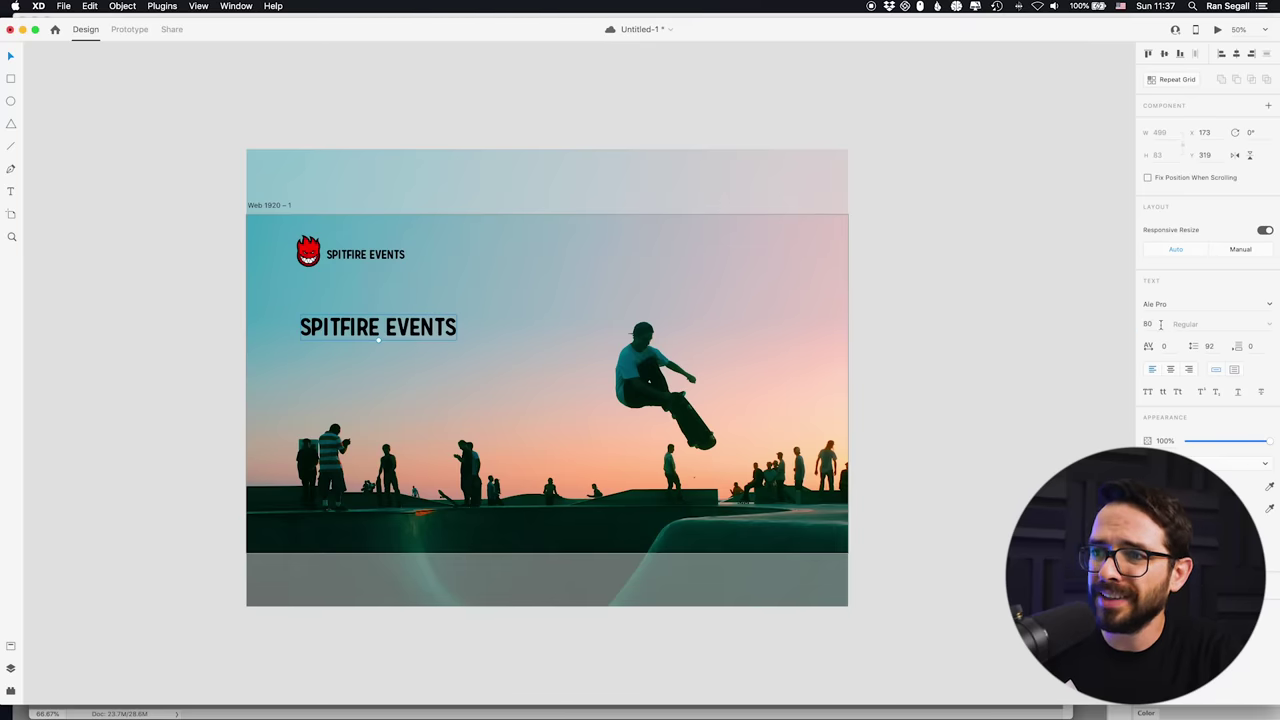
click(212, 318)
click(334, 318)
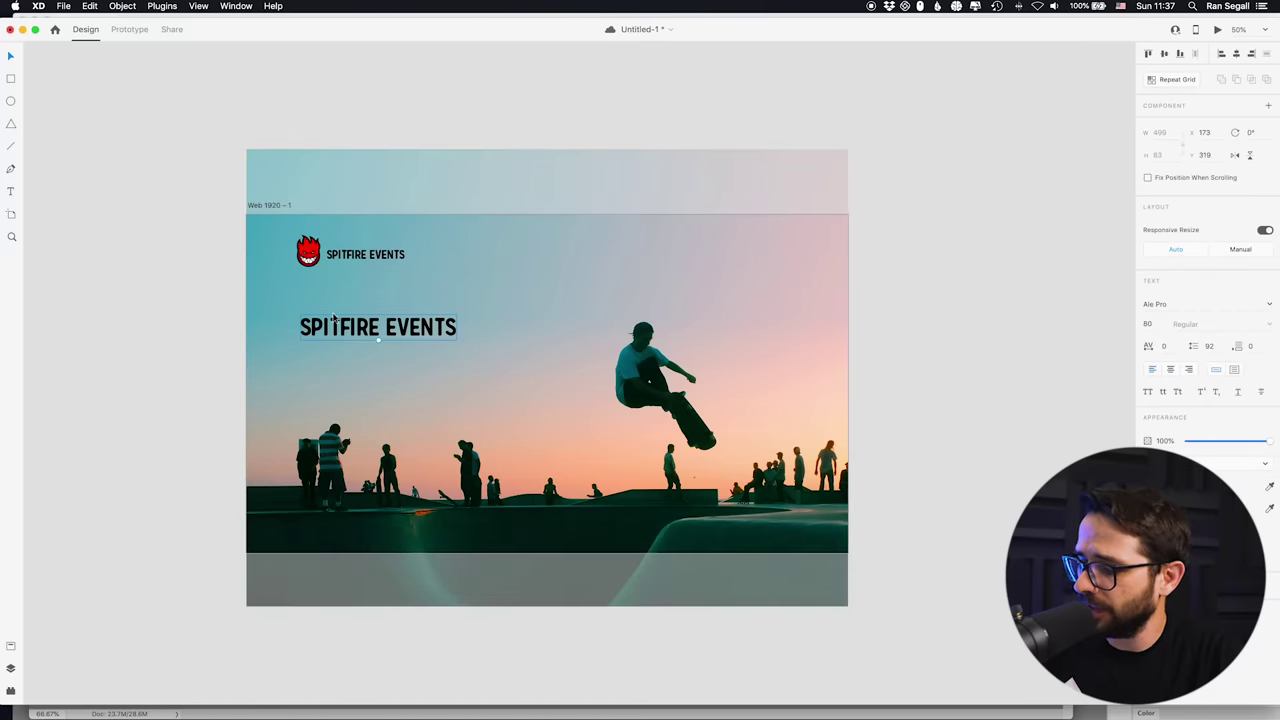
click(1152, 324)
text(90)
key(Return)
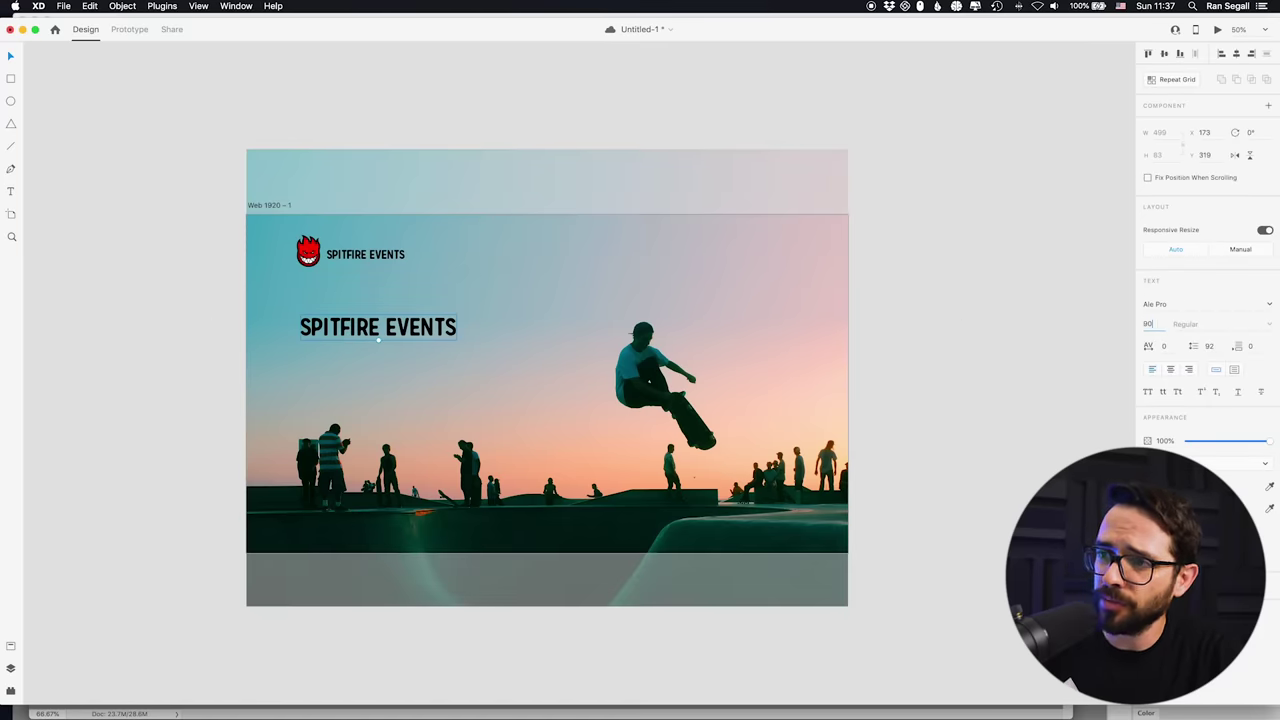
Replace the copy's text with 'THE BEST SKATEBOARD EVENTS IN THE WORLD'
double_click(418, 325)
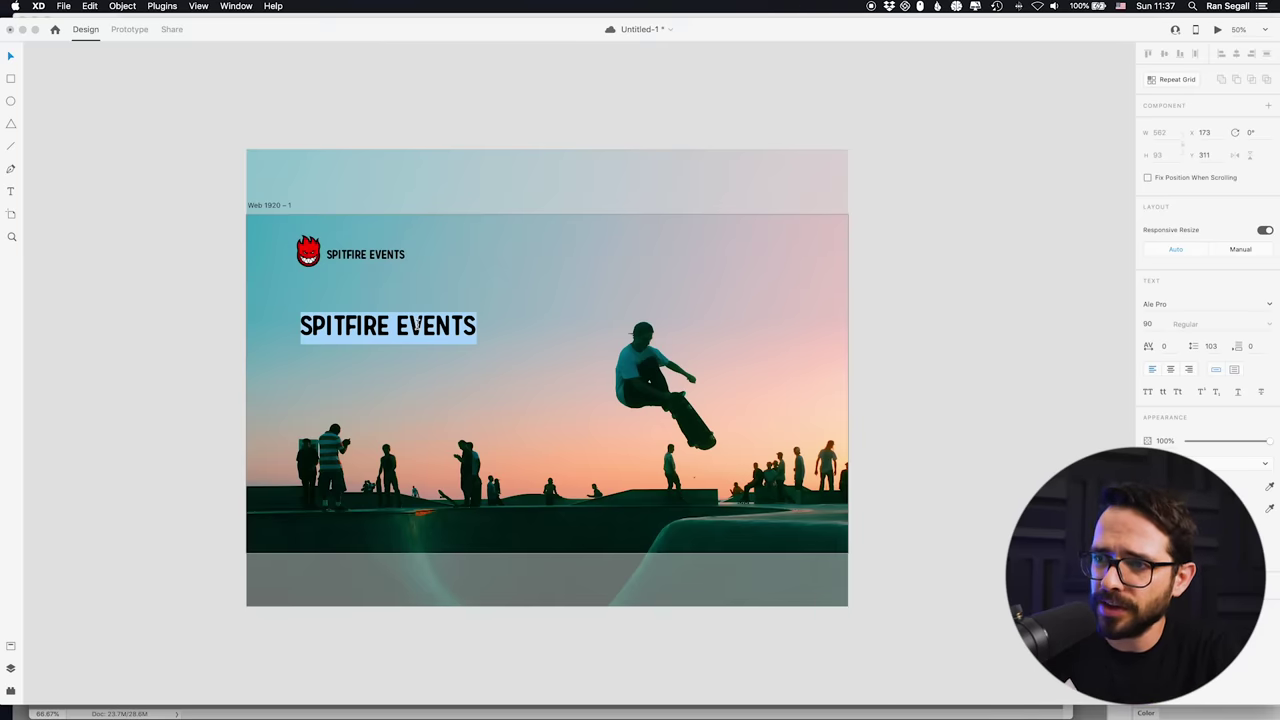
text(THE)
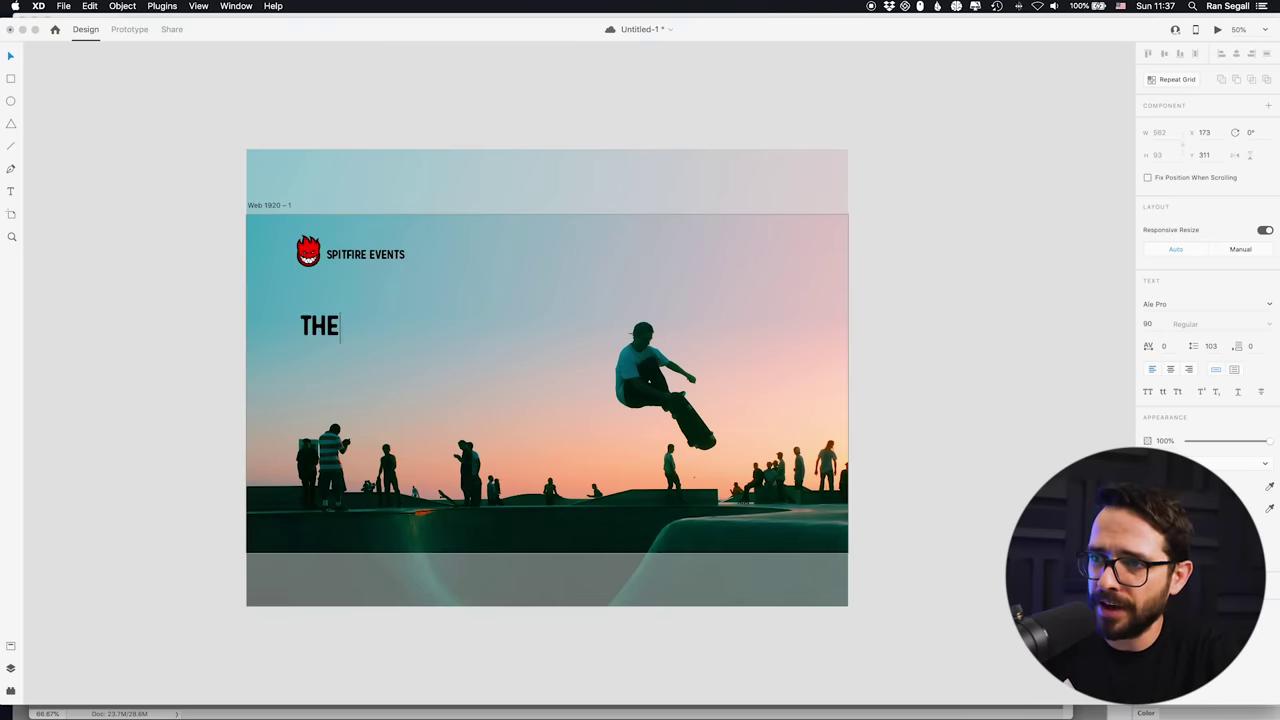
text( BEST SKA)
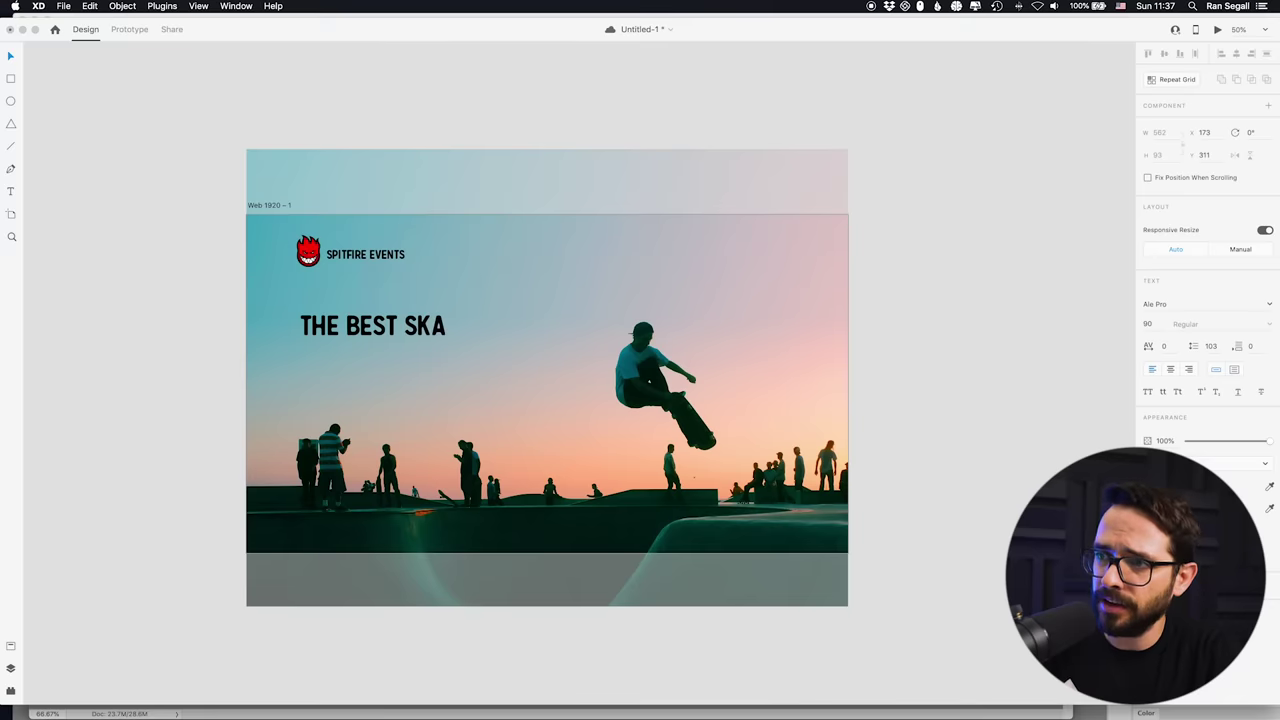
text(TING)
key(BackSpace)
key(BackSpace)
key(BackSpace)
key(BackSpace)
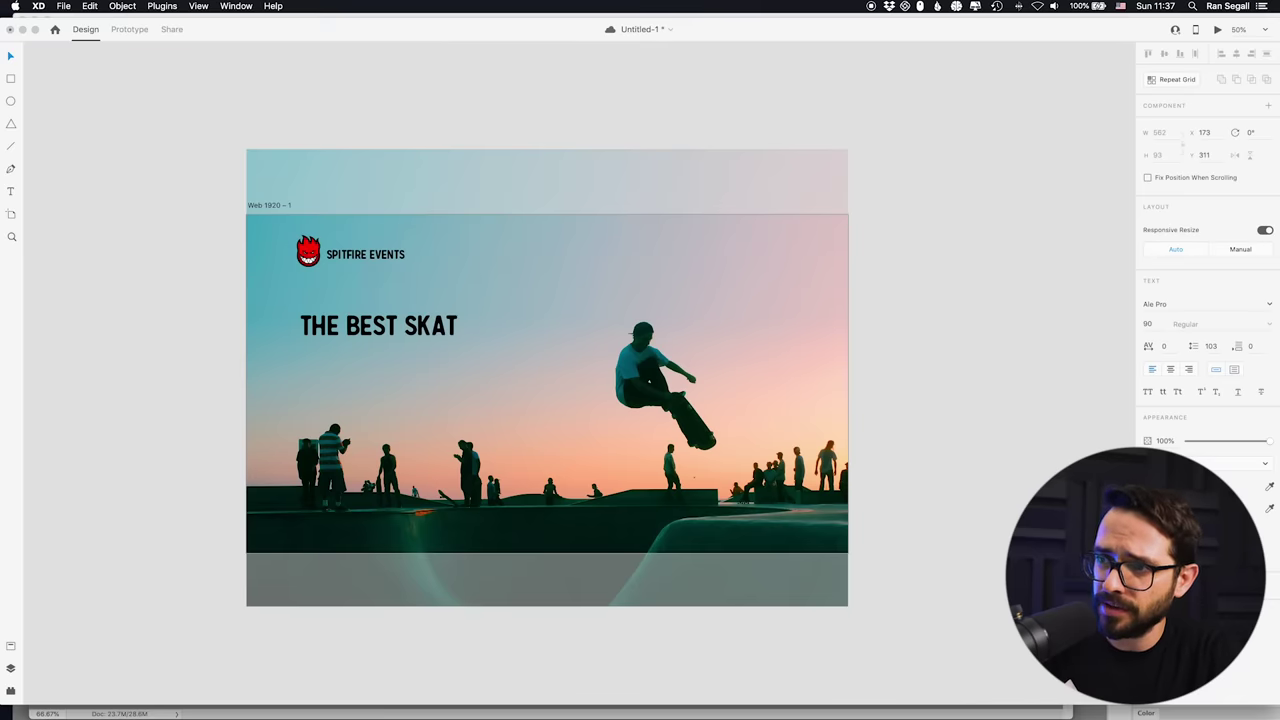
text(EBOARD )
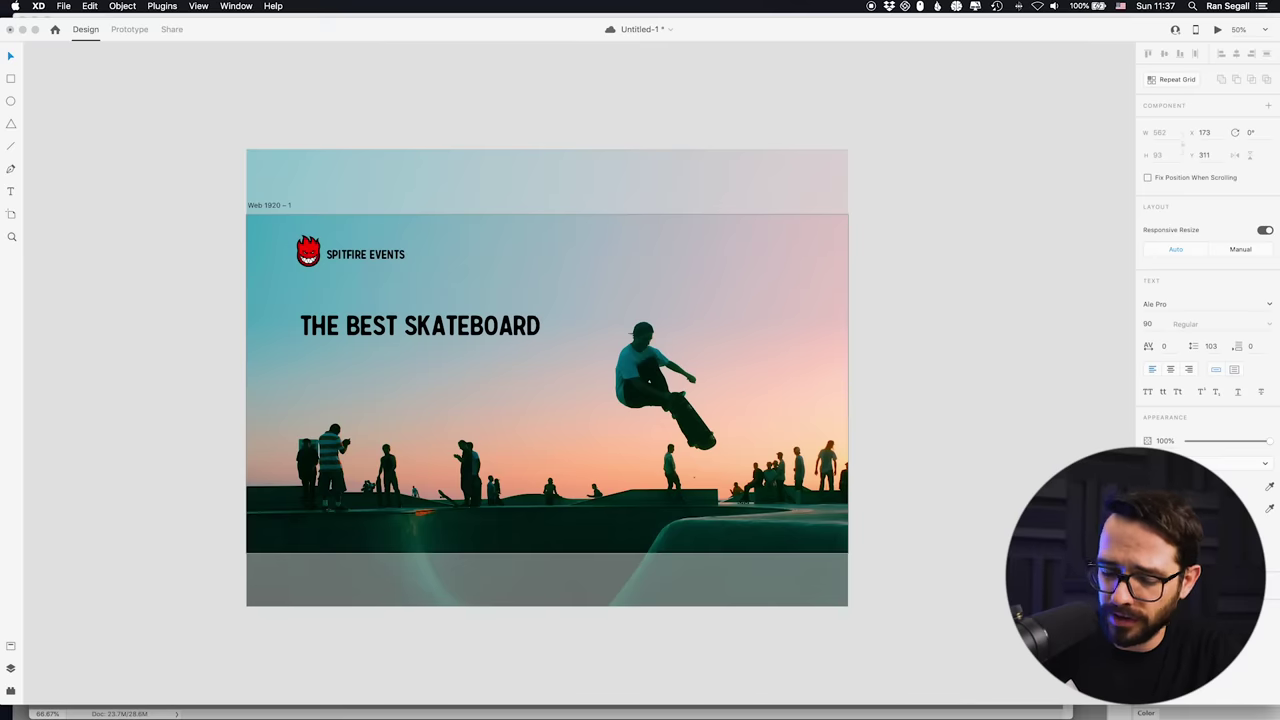
text(EVENTS )
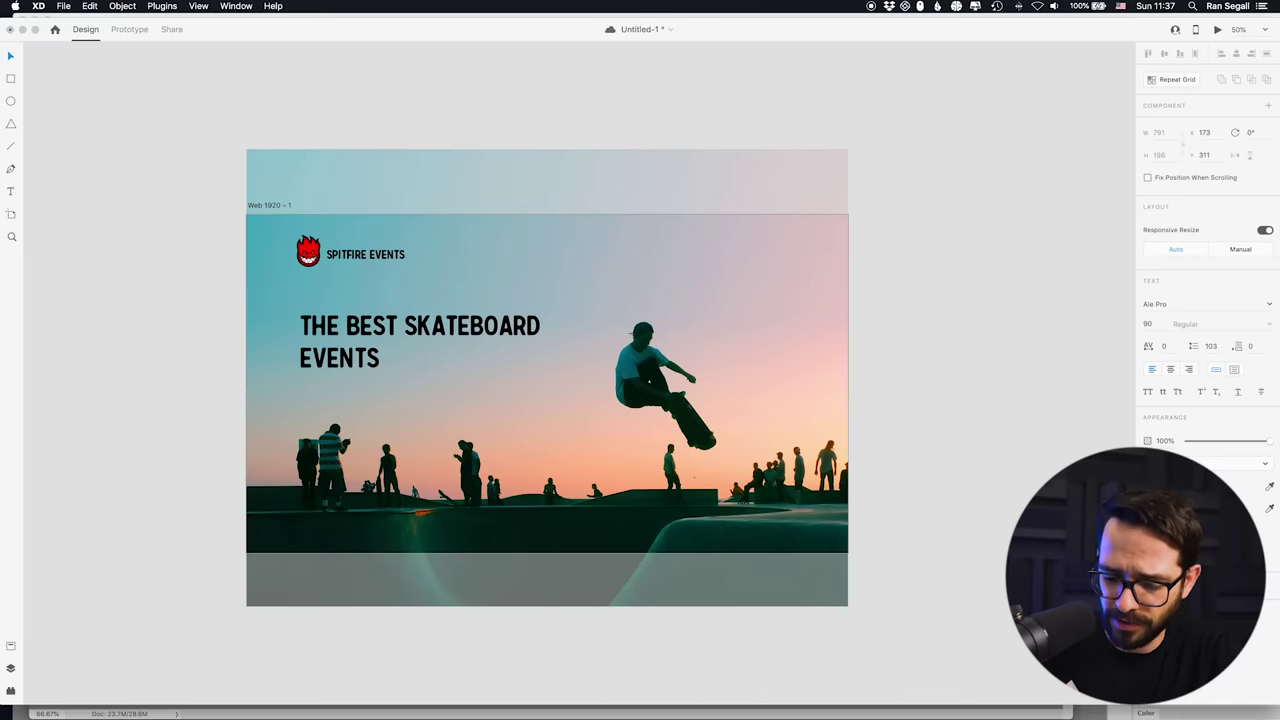
text(IN THE WORLD)
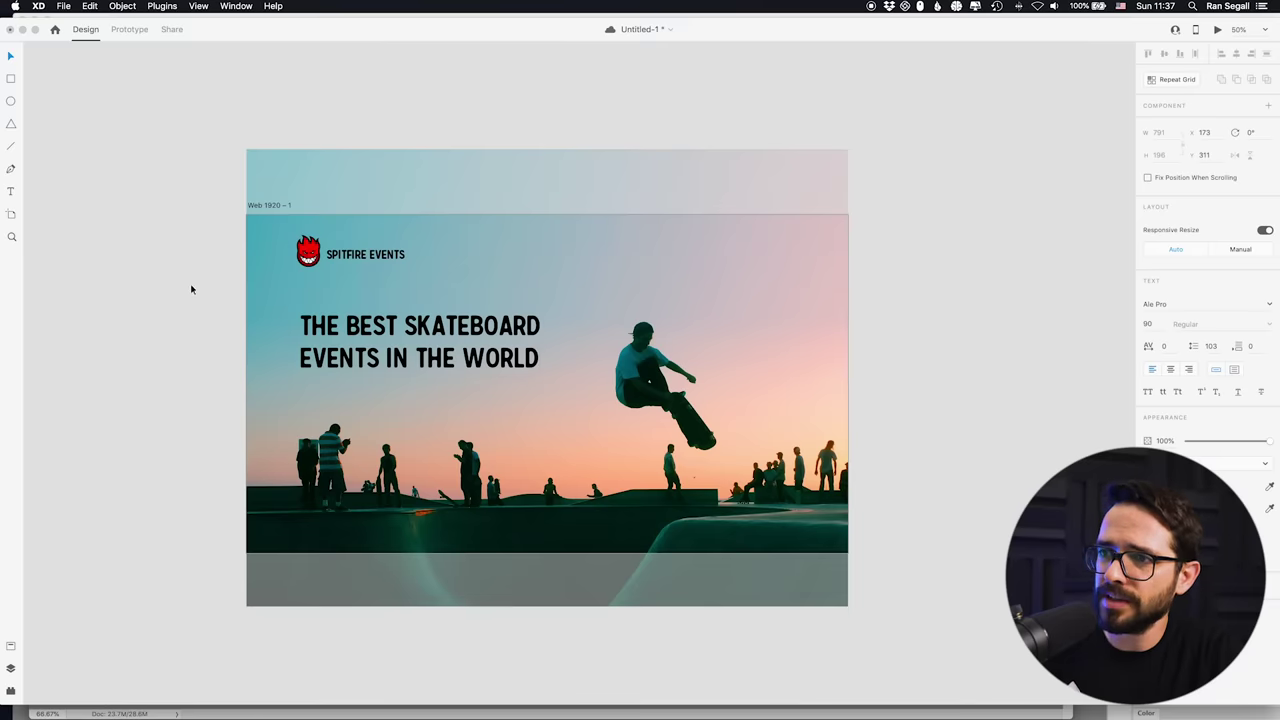
key(Escape)
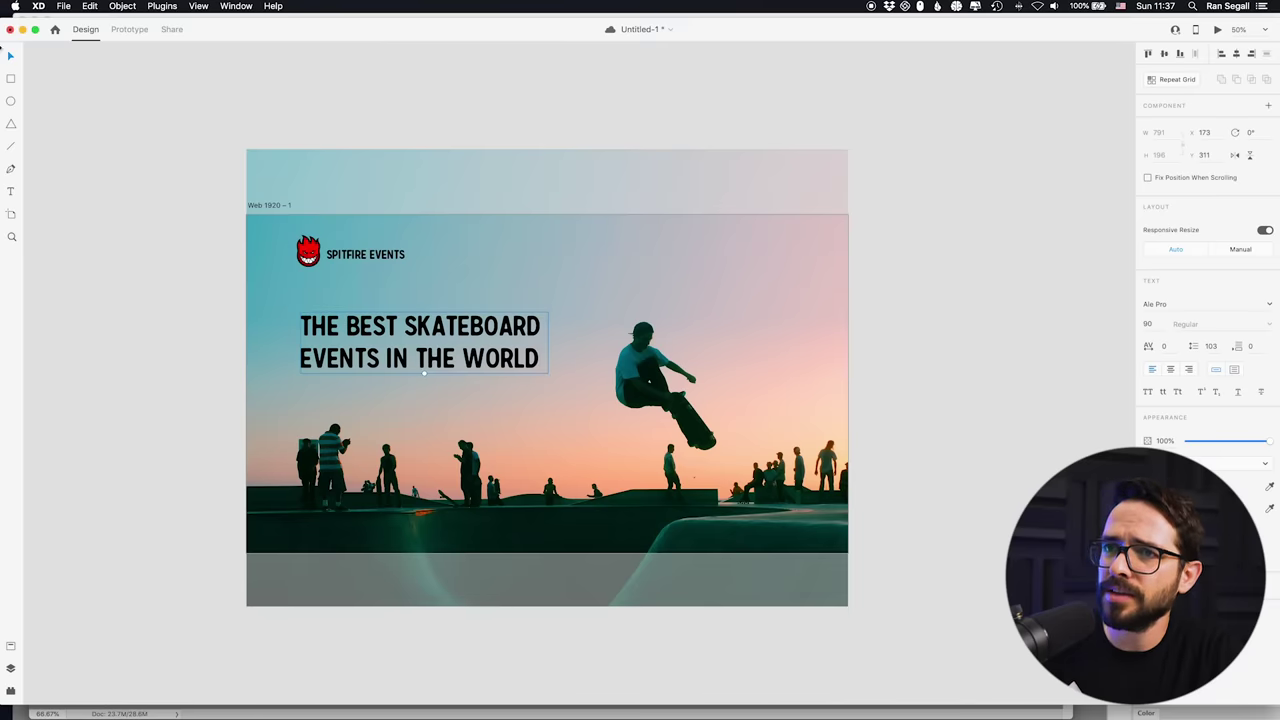
Nudge the headline slightly up-left and tighten its line spacing, entering 80
drag(442, 360, 436, 355)
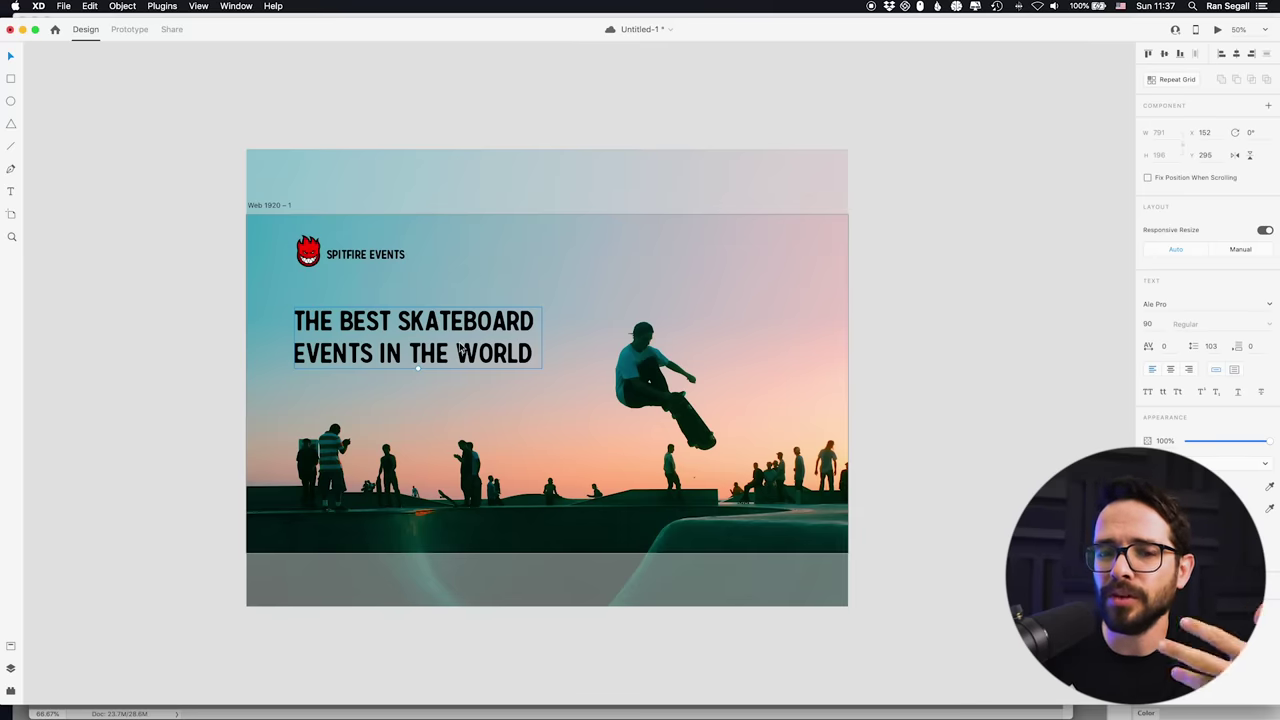
drag(448, 345, 451, 341)
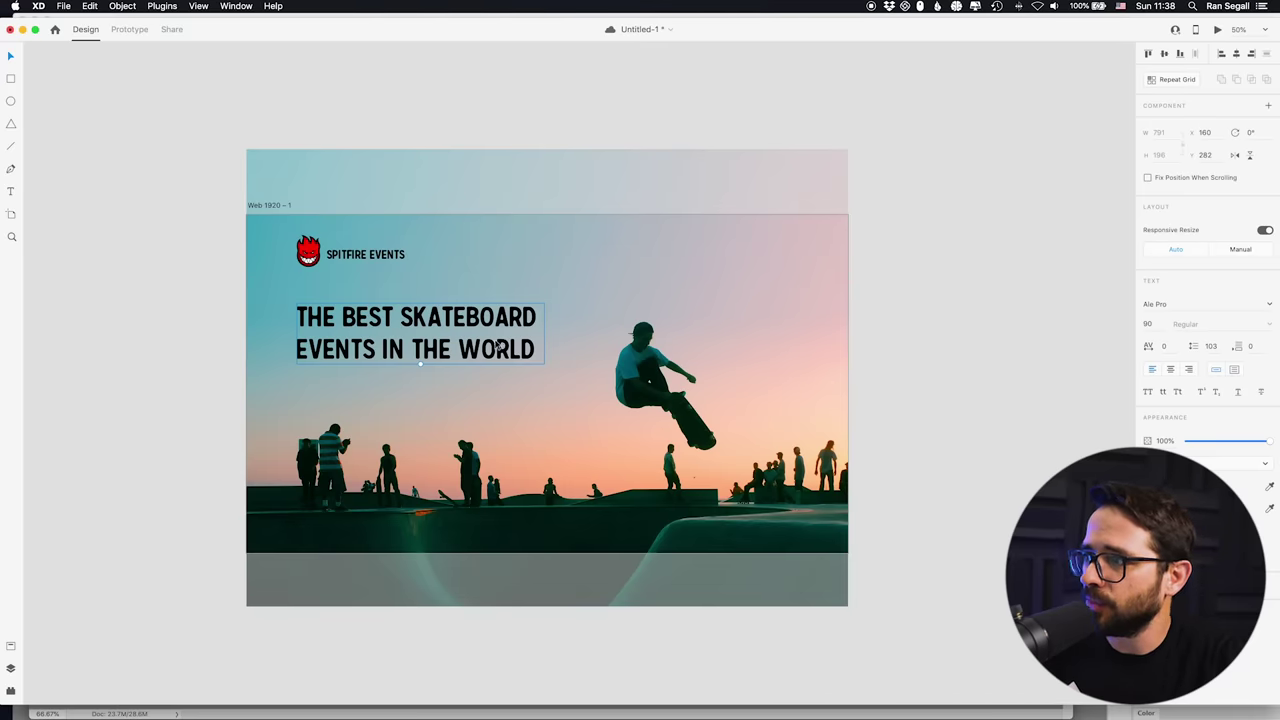
click(1211, 345)
text(80)
key(Return)
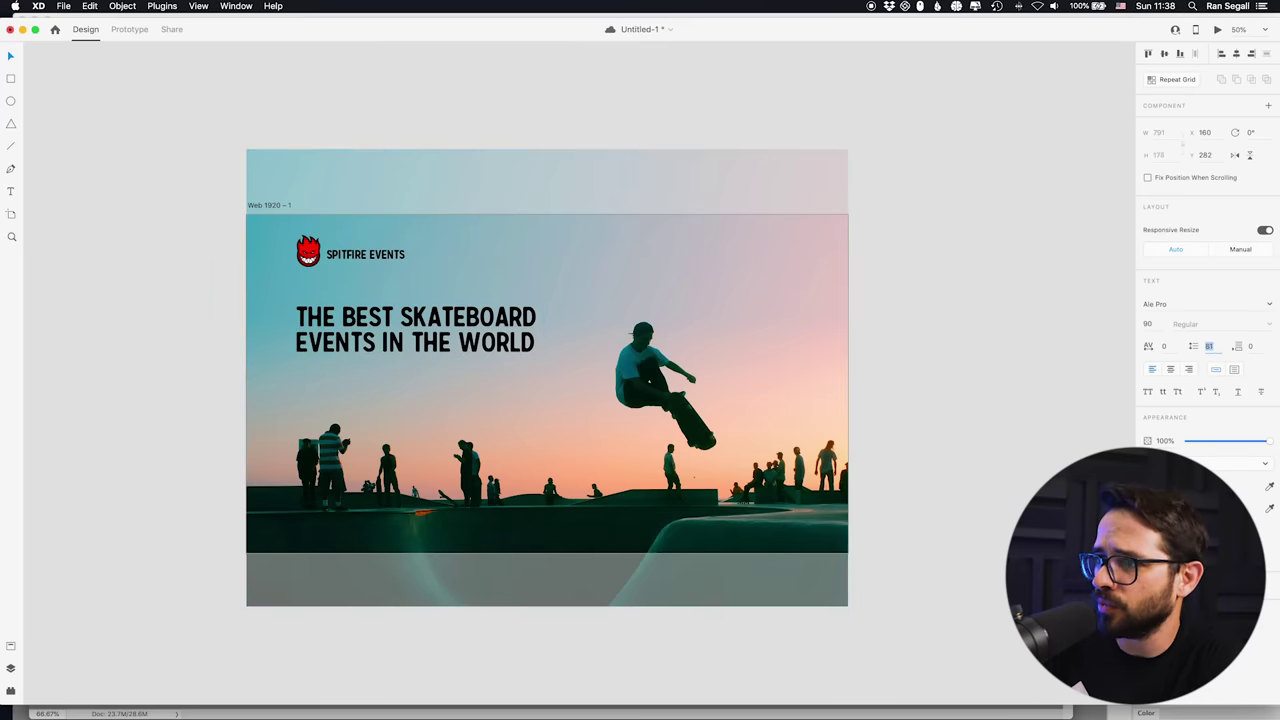
click(180, 336)
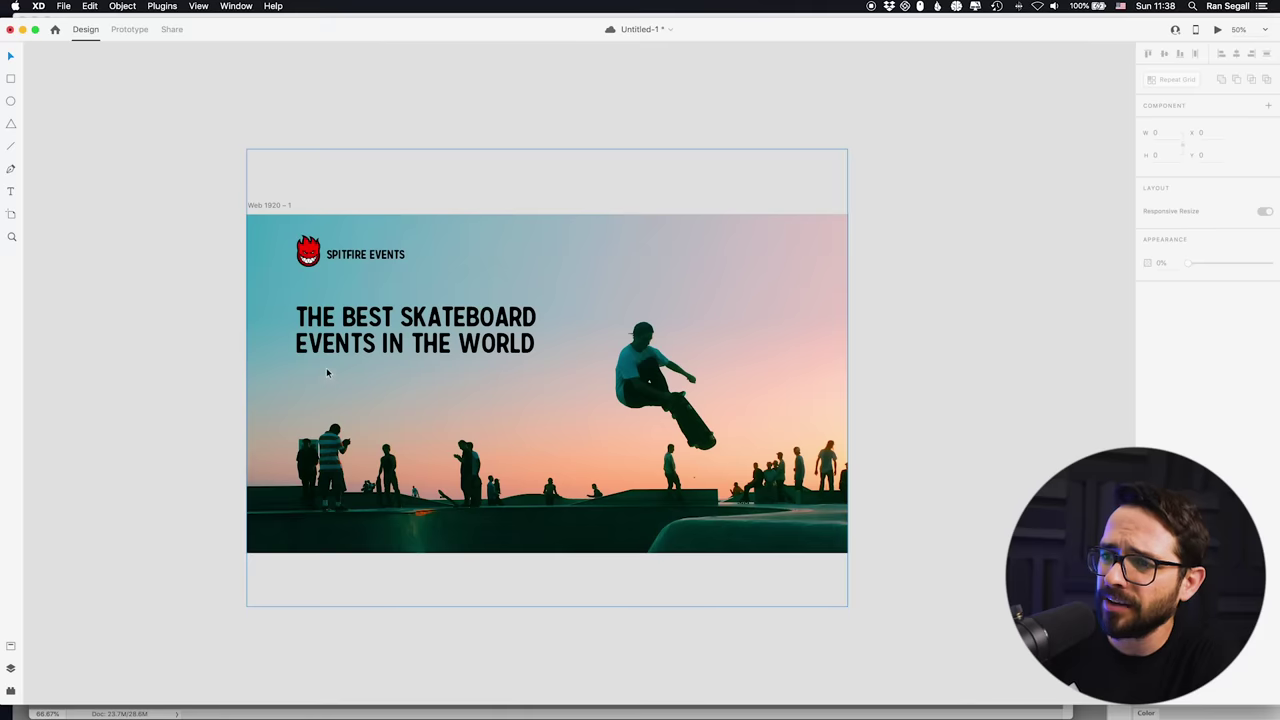
key(super+z)
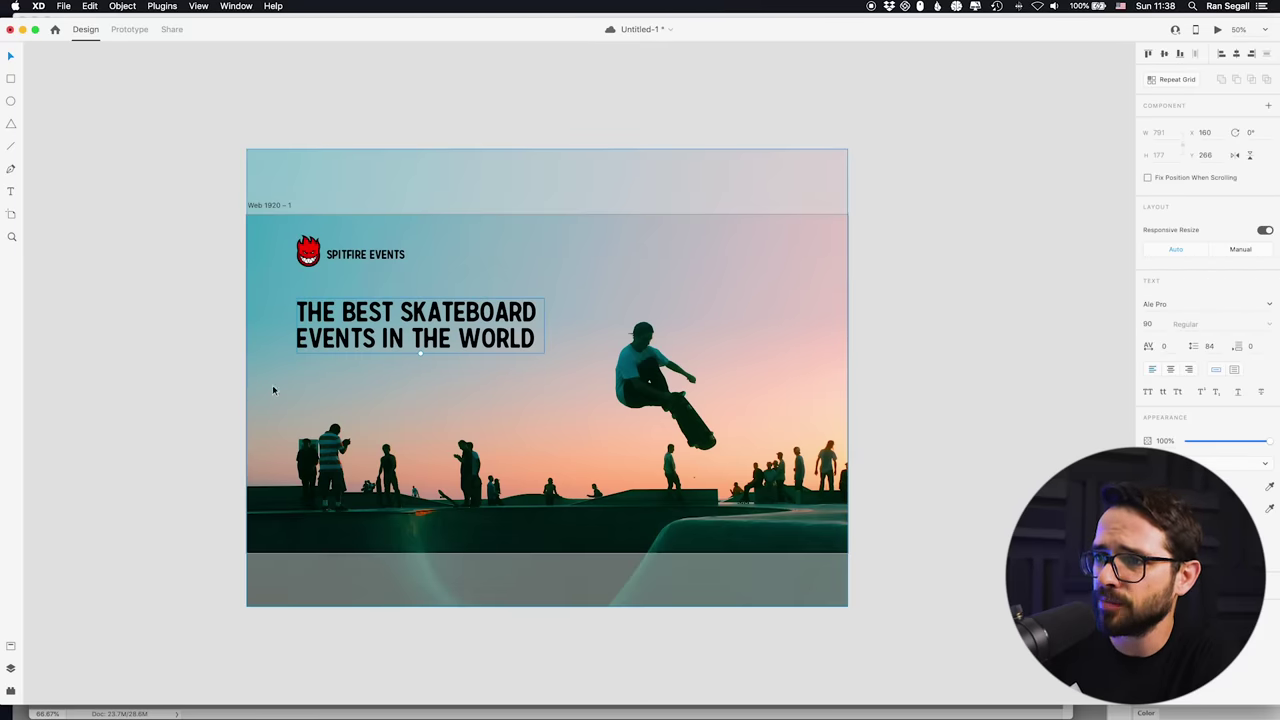
click(194, 366)
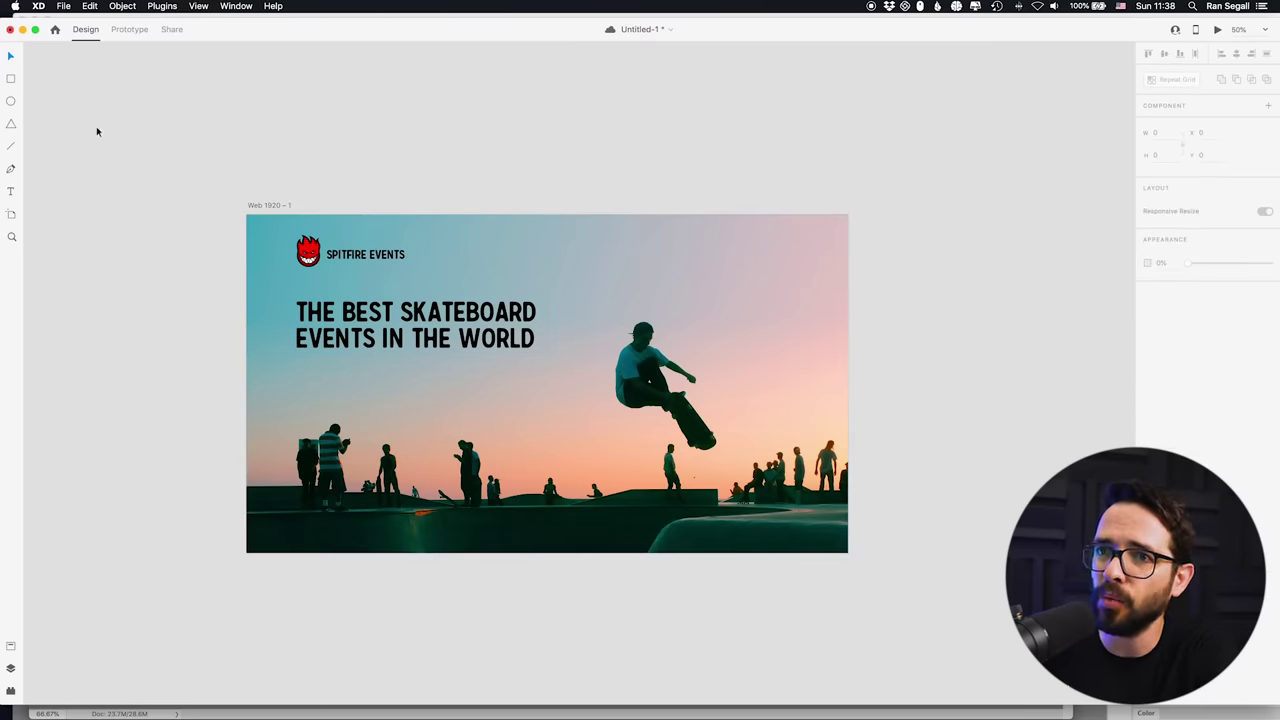
Duplicate the headline below it as a size-20 subline with 35 line spacing
drag(405, 318, 405, 383)
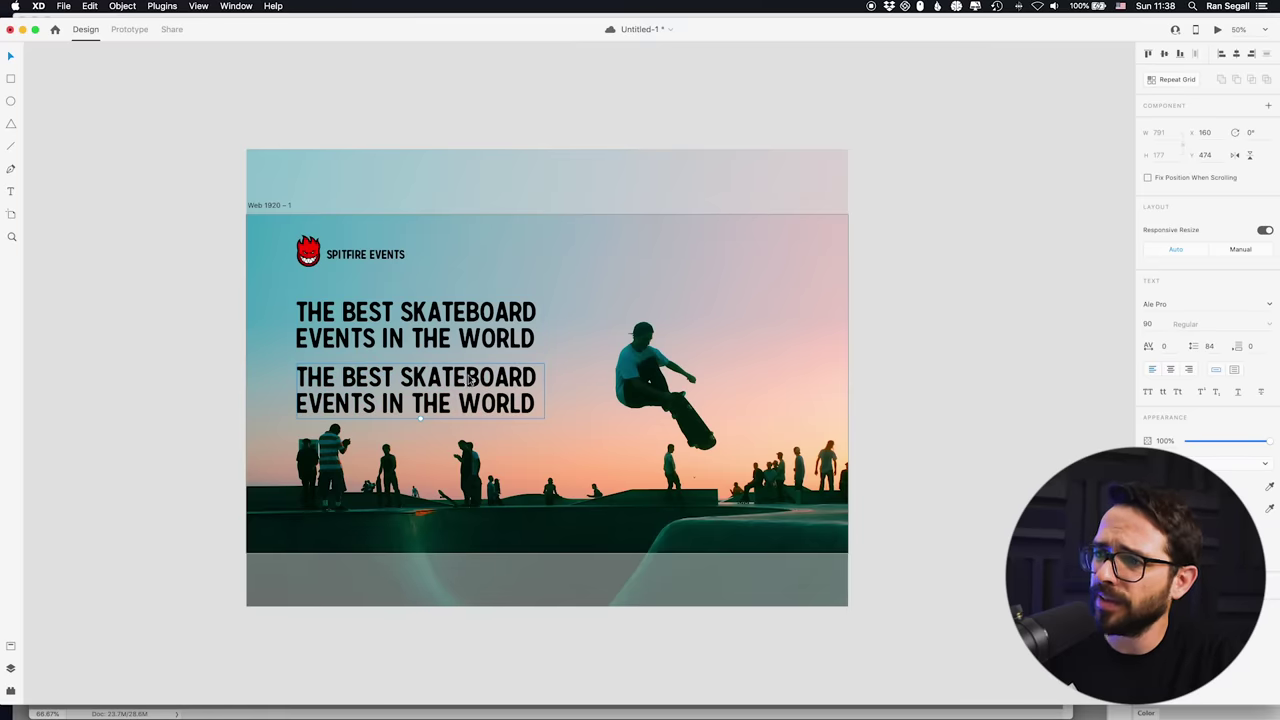
click(1151, 325)
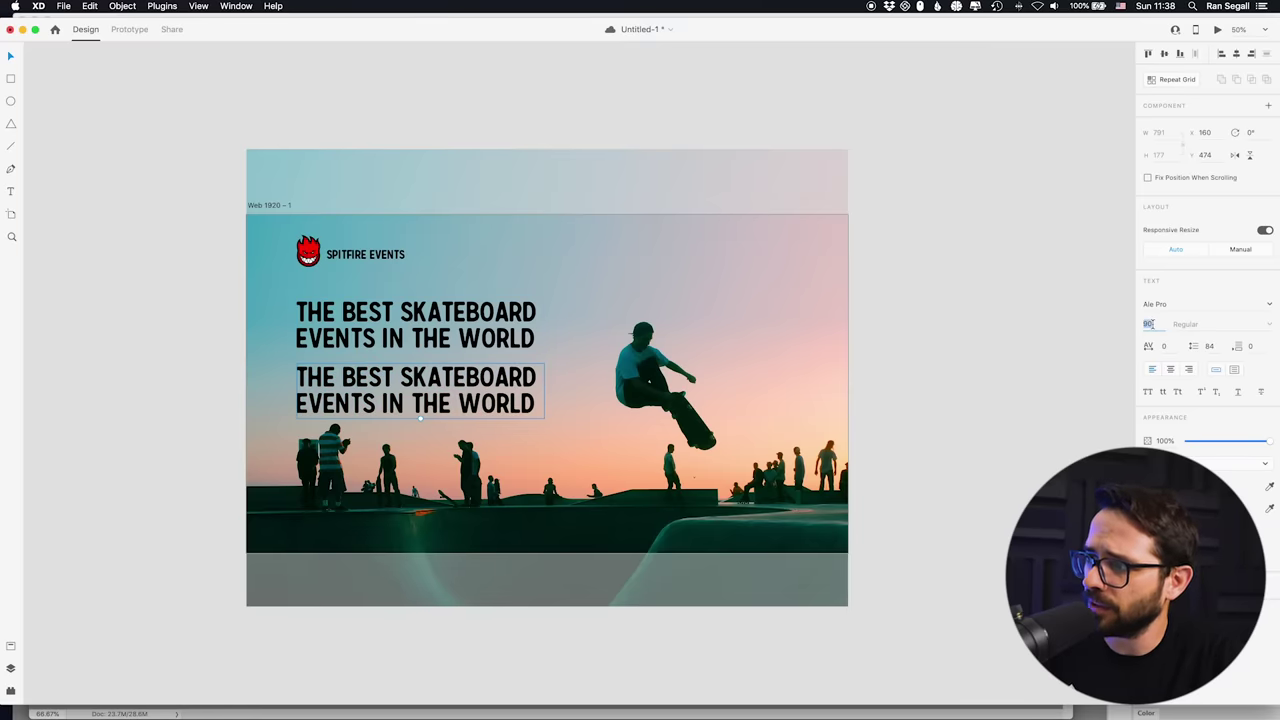
text(20)
key(Return)
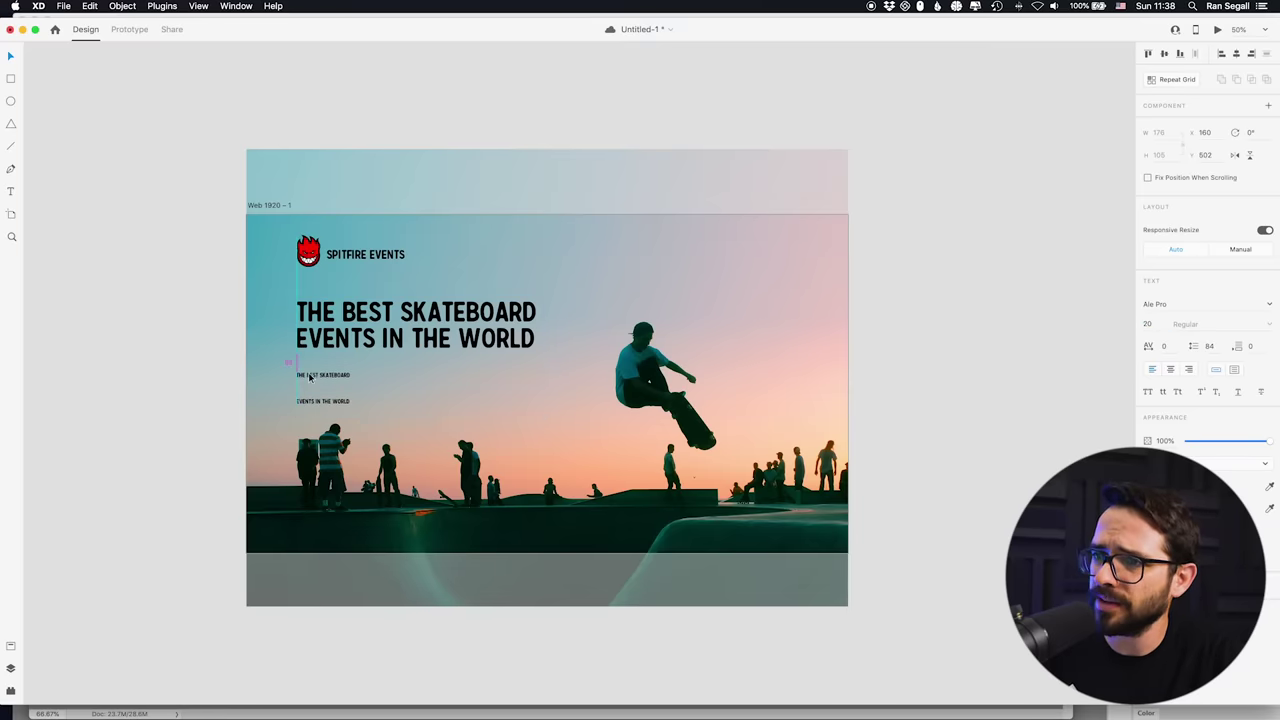
drag(310, 377, 310, 366)
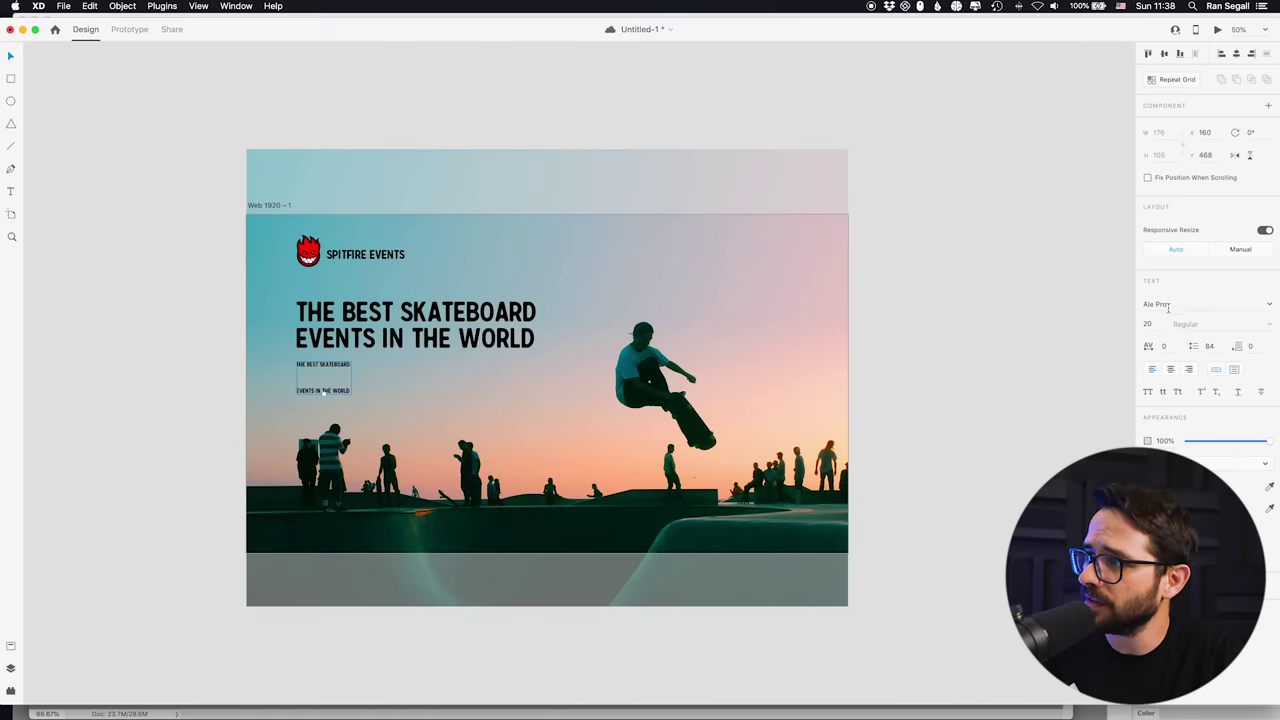
click(1212, 346)
text(35)
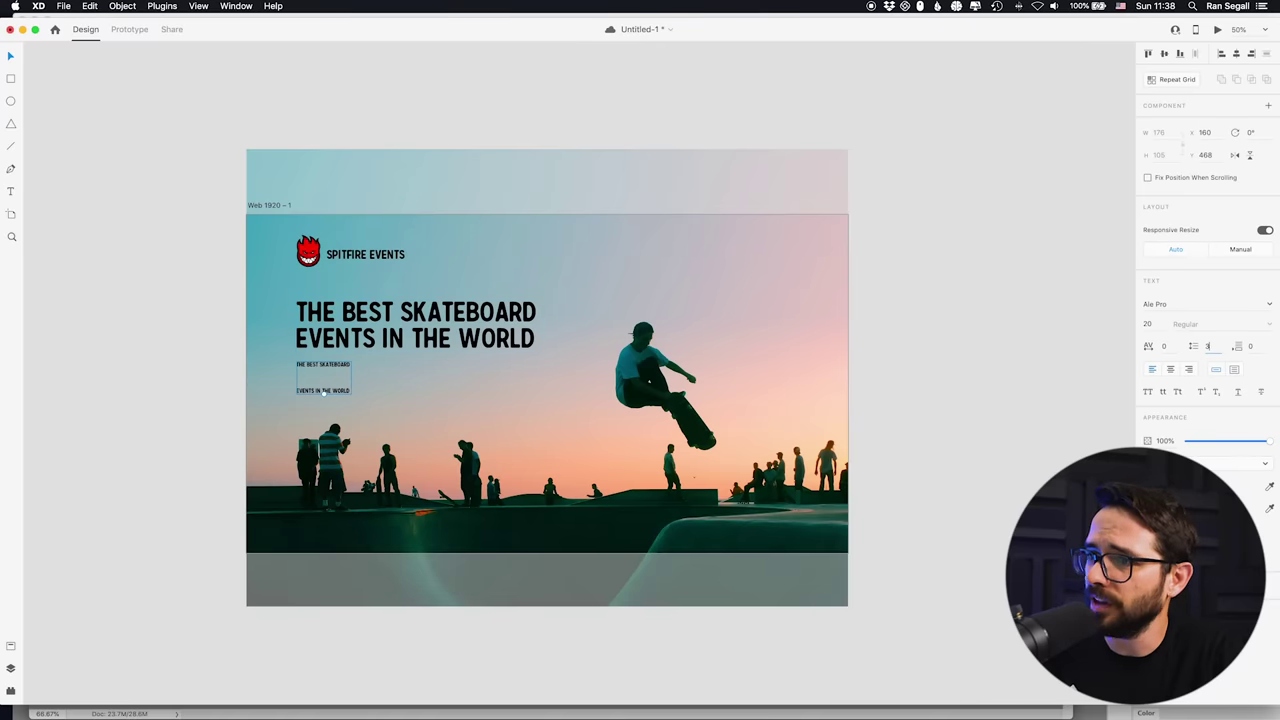
key(Return)
Zoom in and start changing the subline font to Helvetica
key(super+equal)
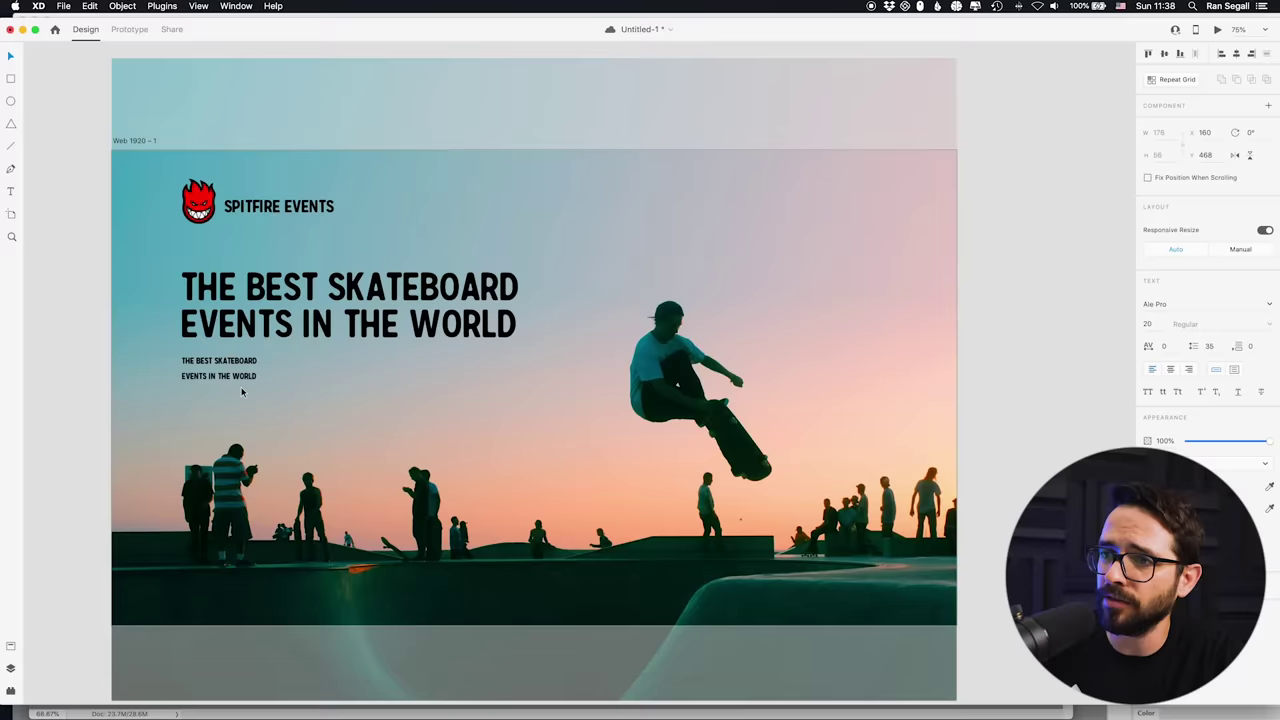
click(1268, 306)
click(1222, 302)
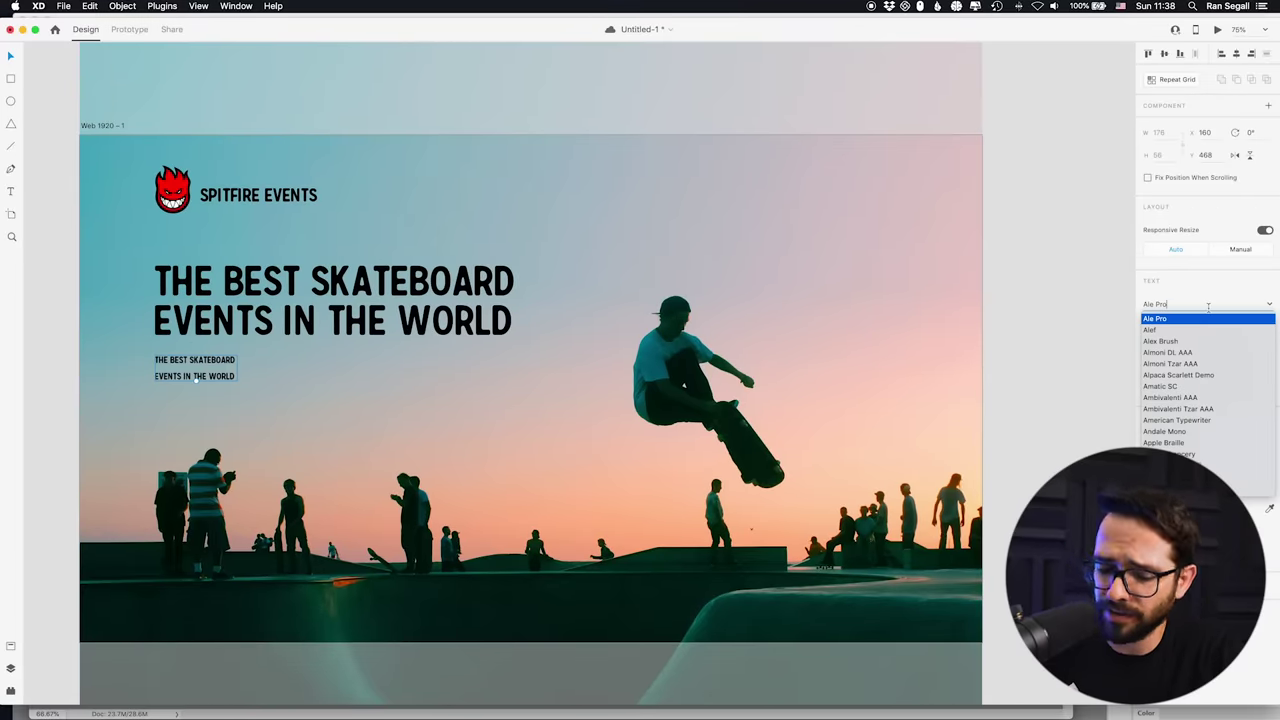
text(Helvetica)
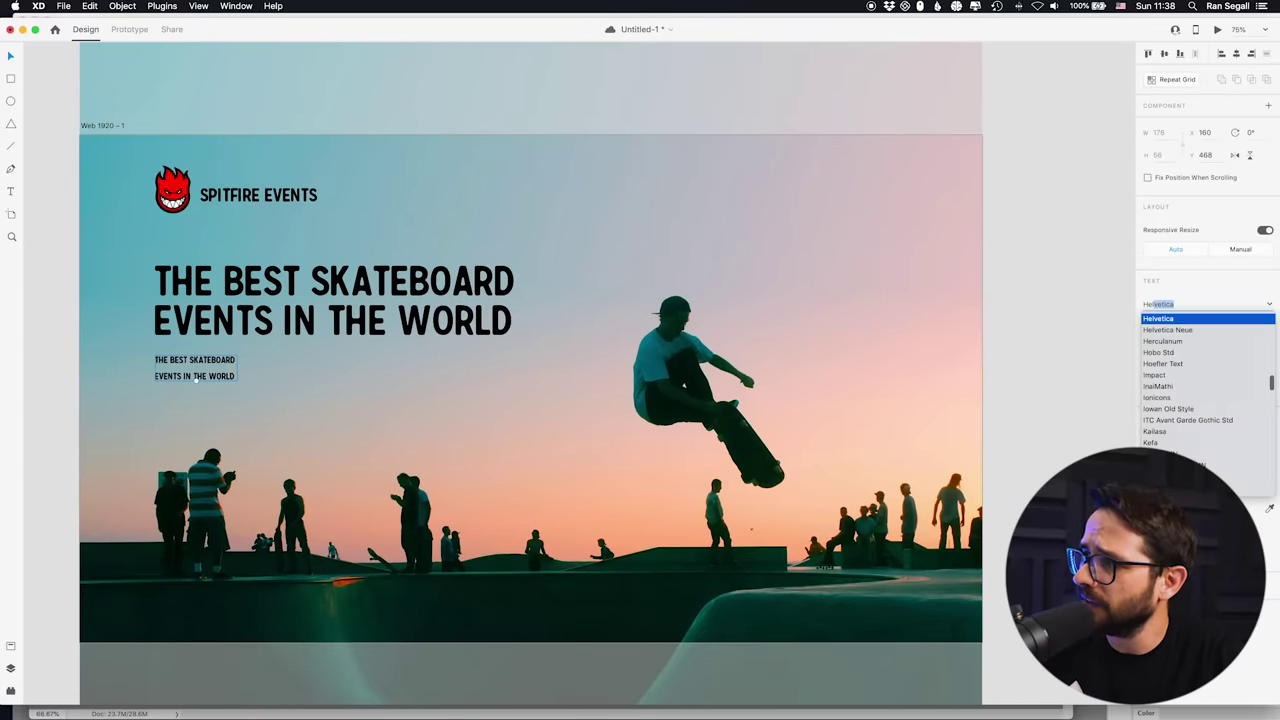
Apply Helvetica and type the subline about Spitfire's long-running skate events pulling in the best
key(Return)
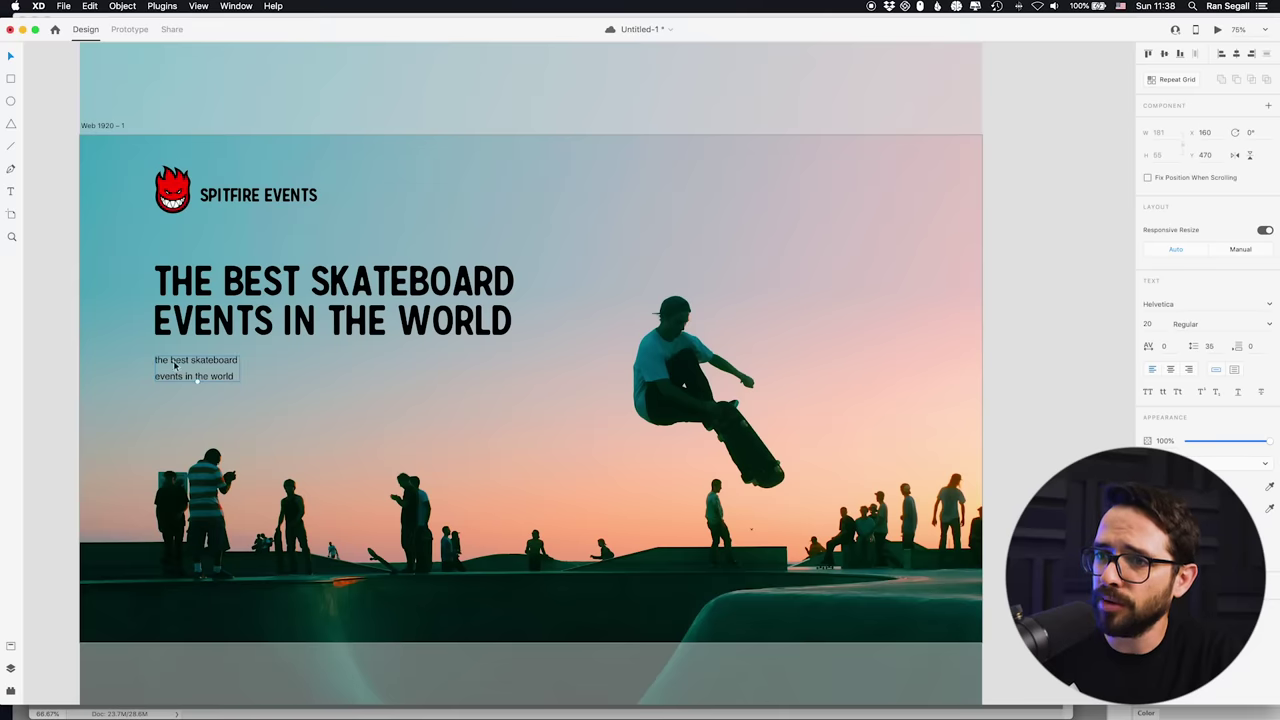
drag(174, 365, 177, 362)
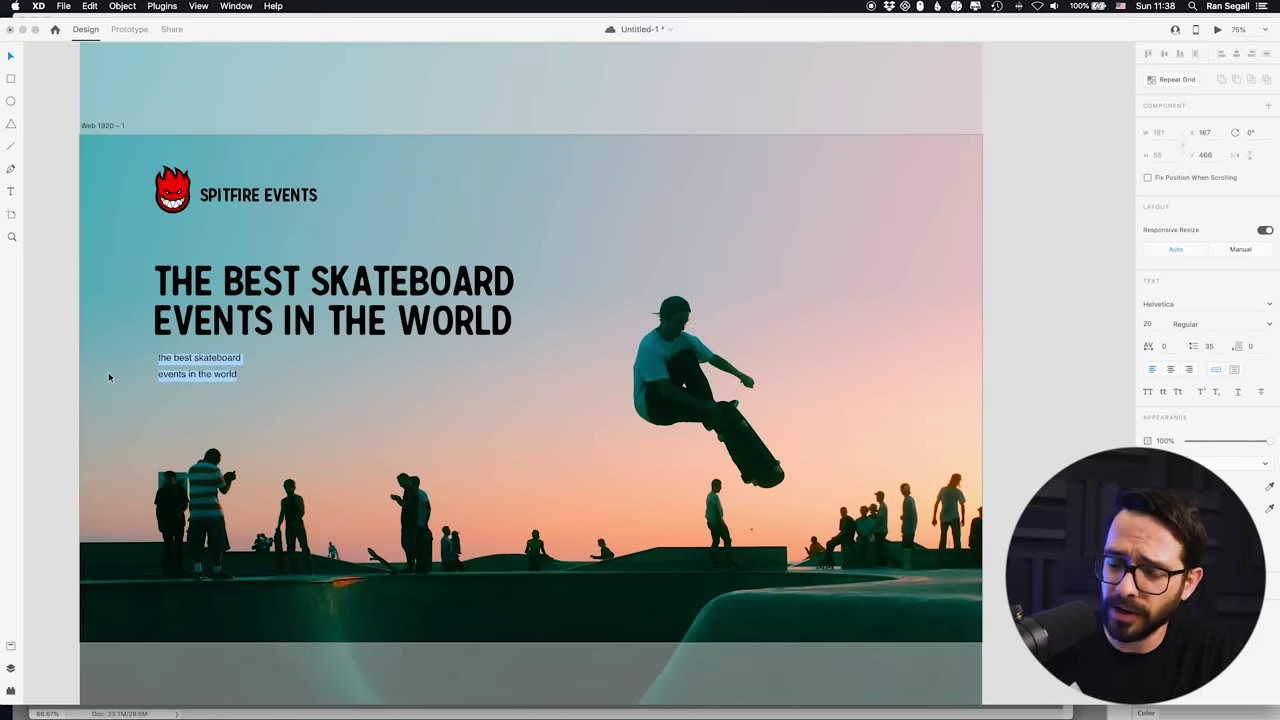
text(Spitfire is the longest ru)
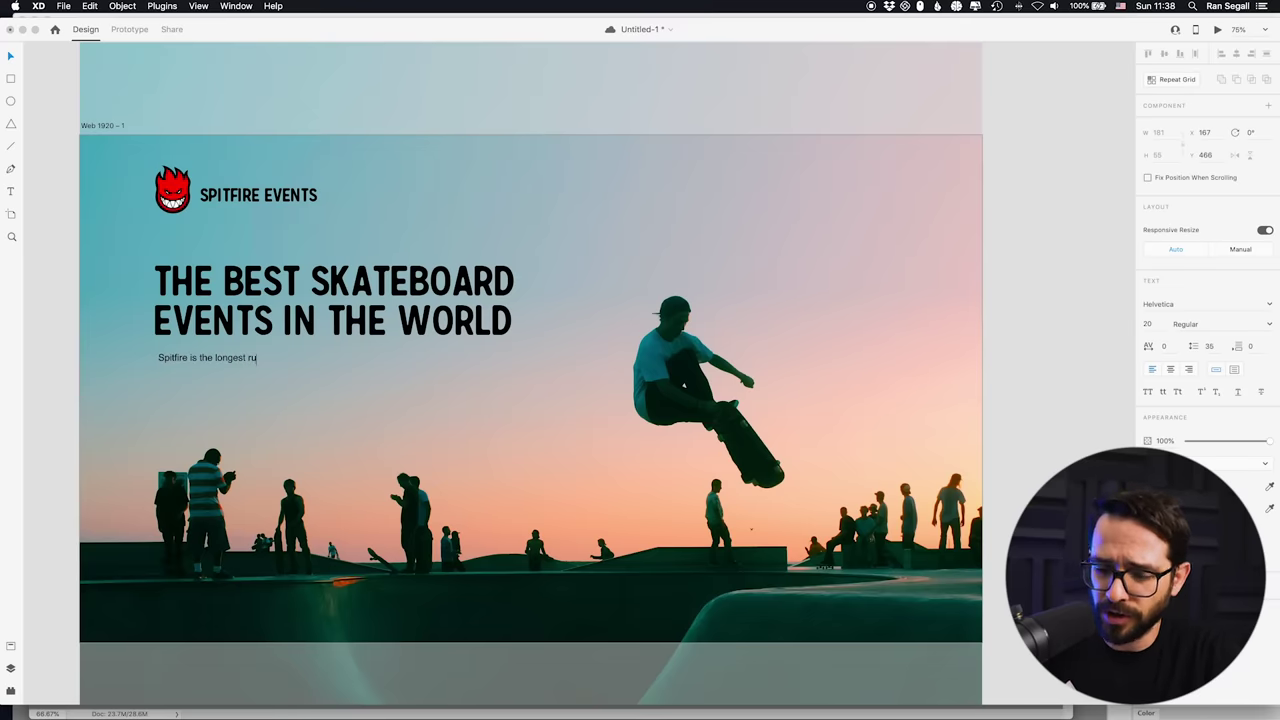
text(nning Stake even)
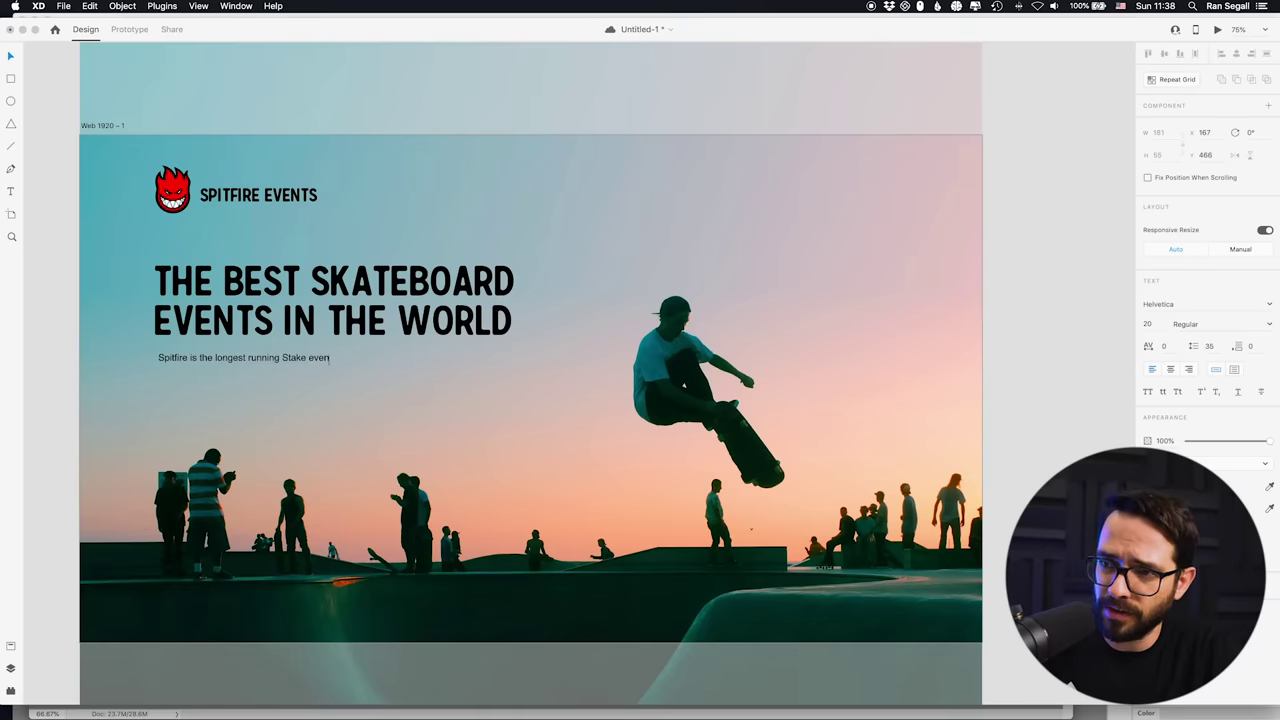
text(ts goloabal )
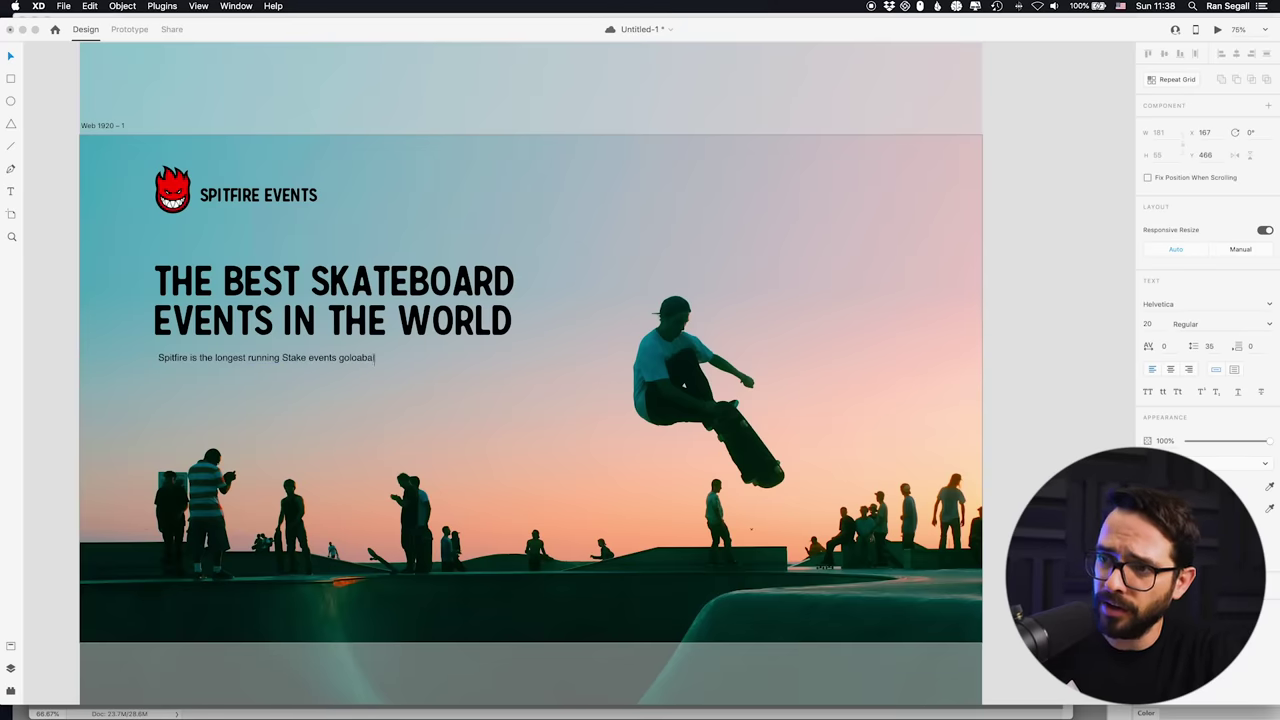
text(up)
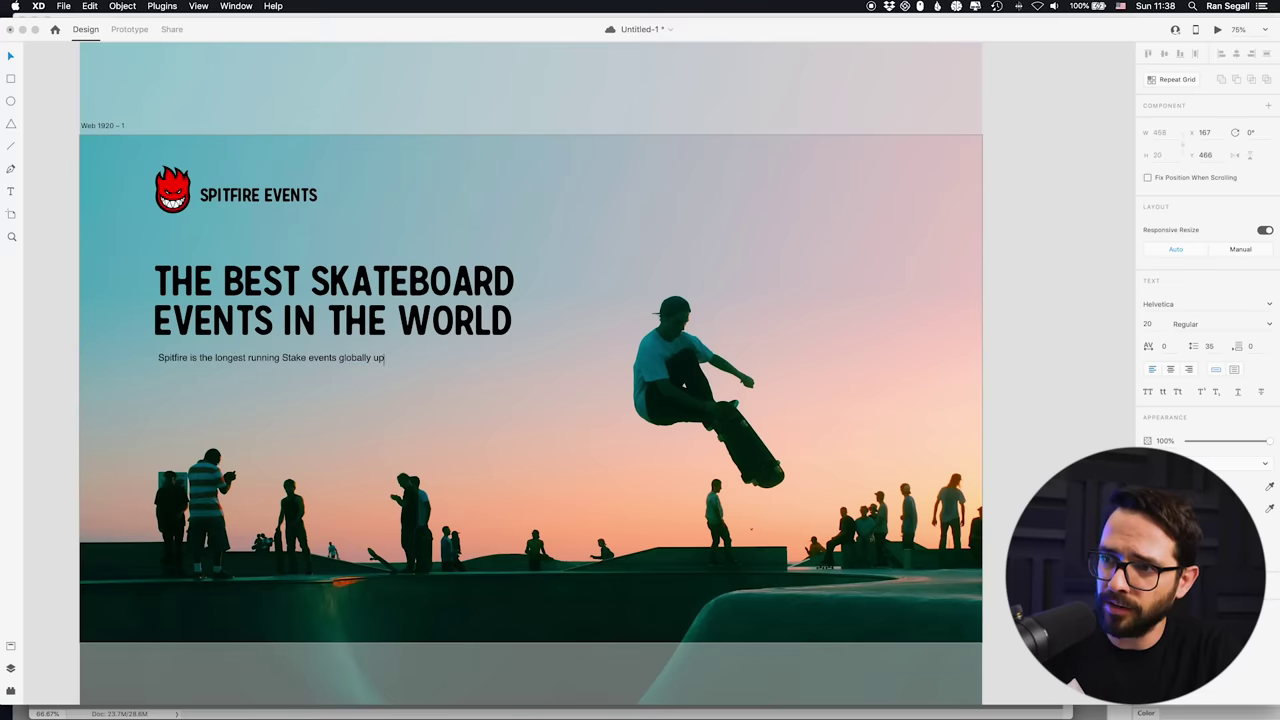
key(BackSpace)
key(BackSpace)
text(pu)
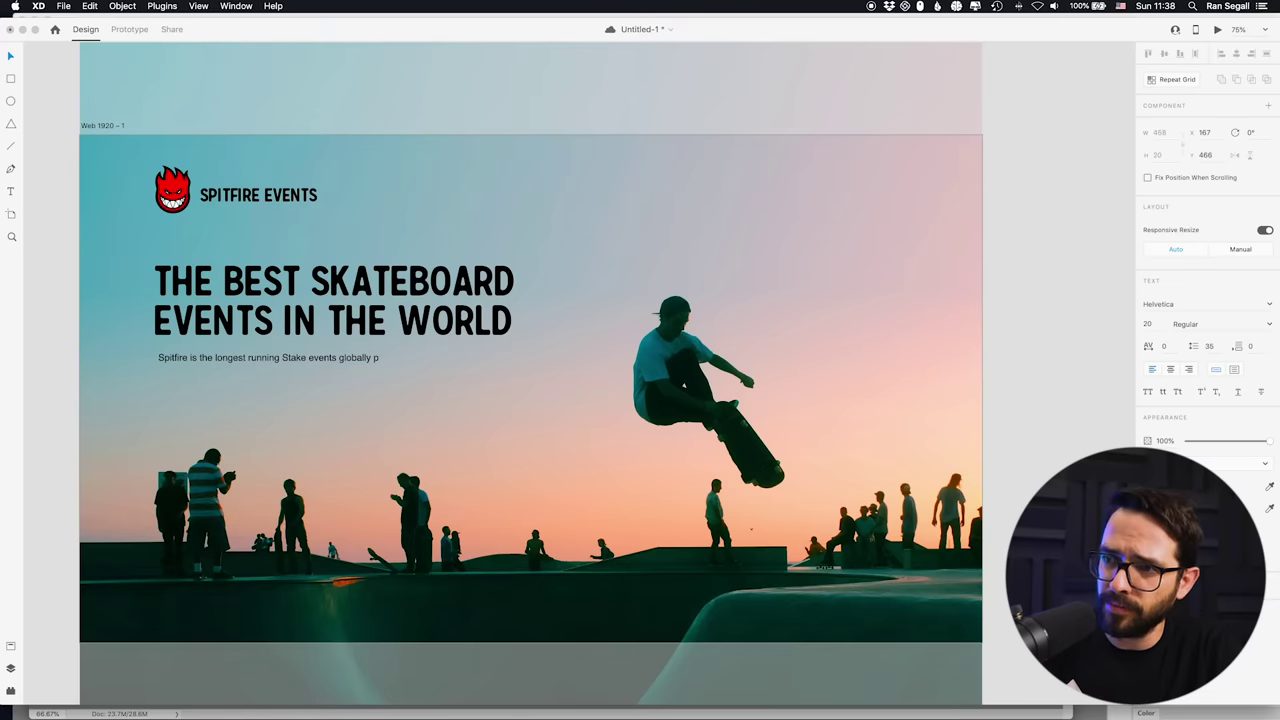
text(lling in the best talent in the world)
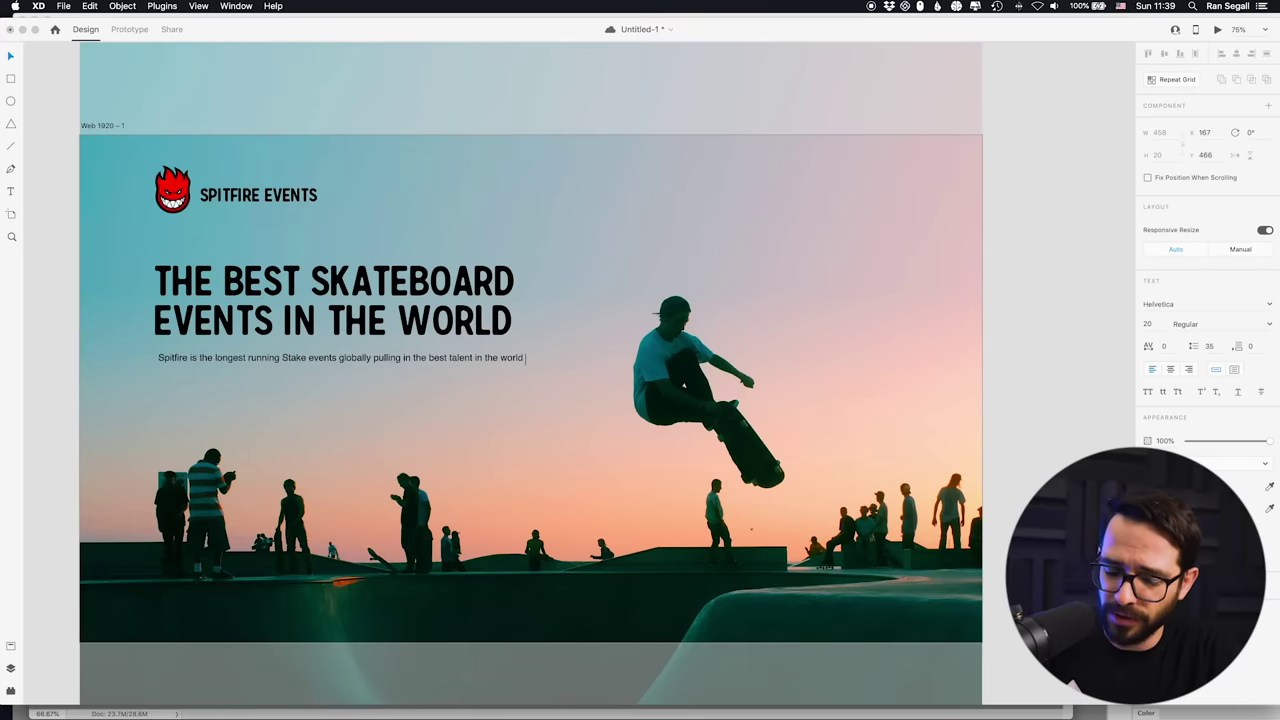
text(events)
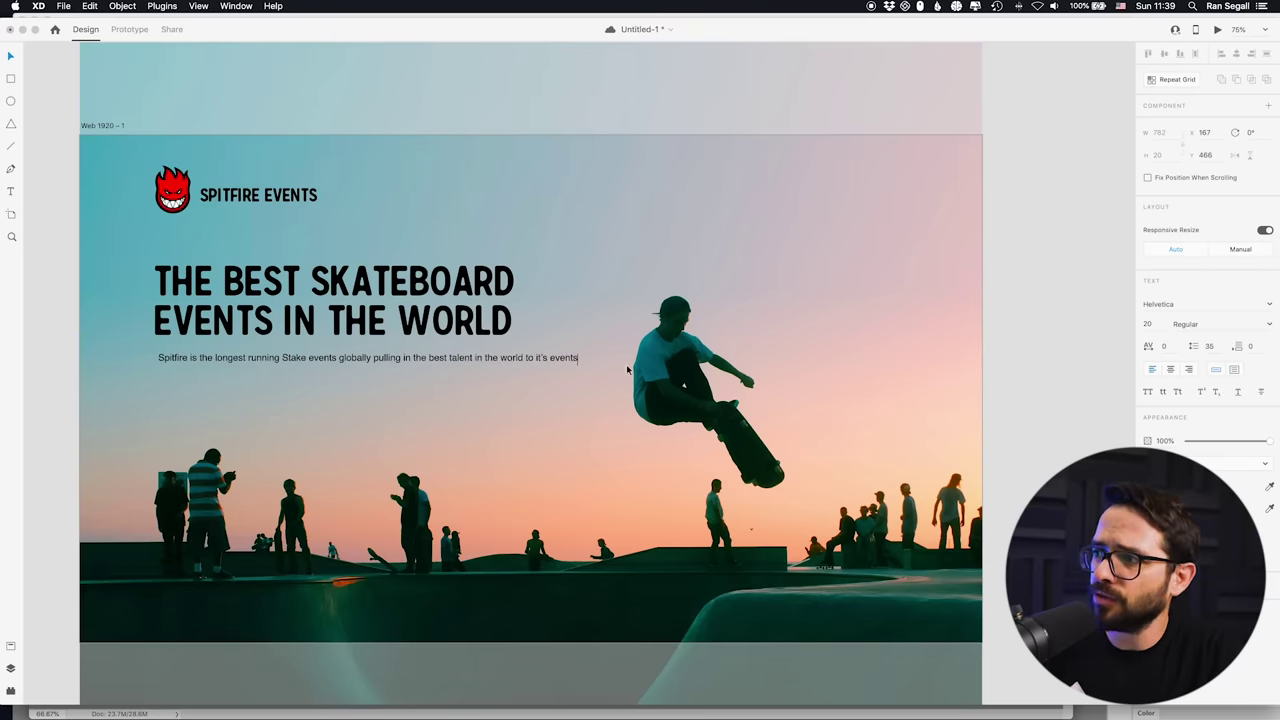
key(Escape)
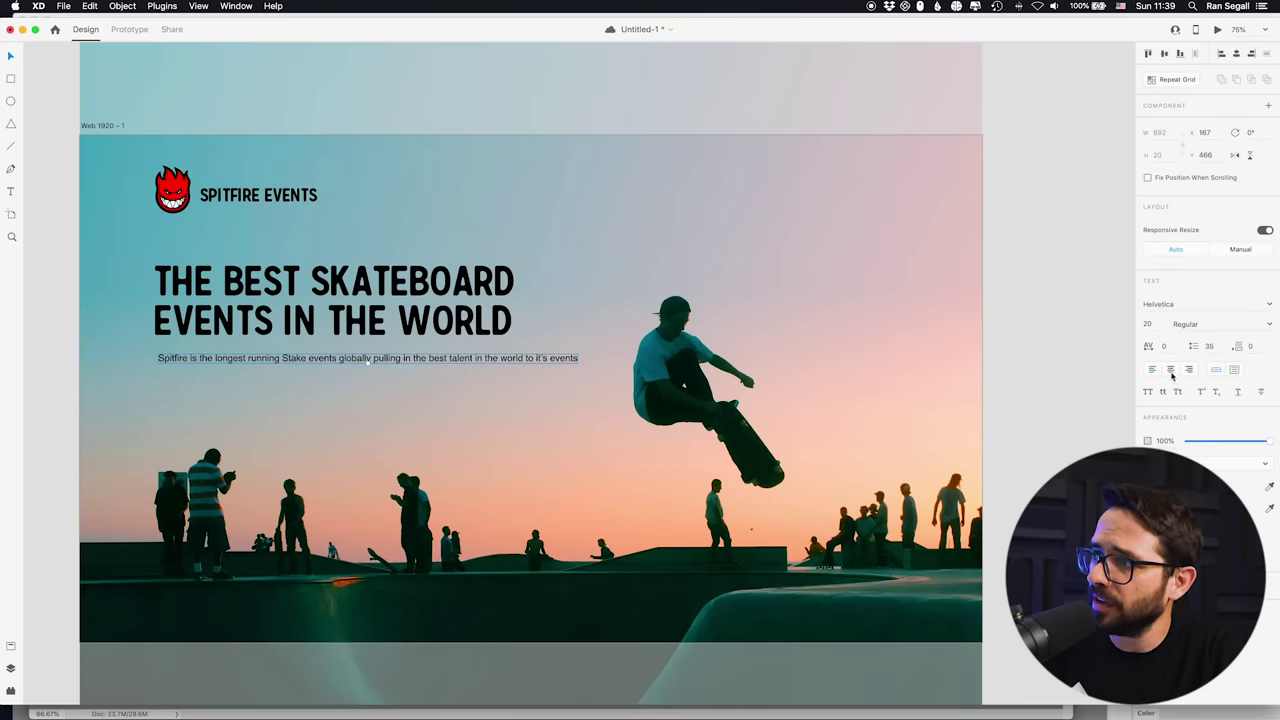
Set the subline's font size to 25
click(1157, 325)
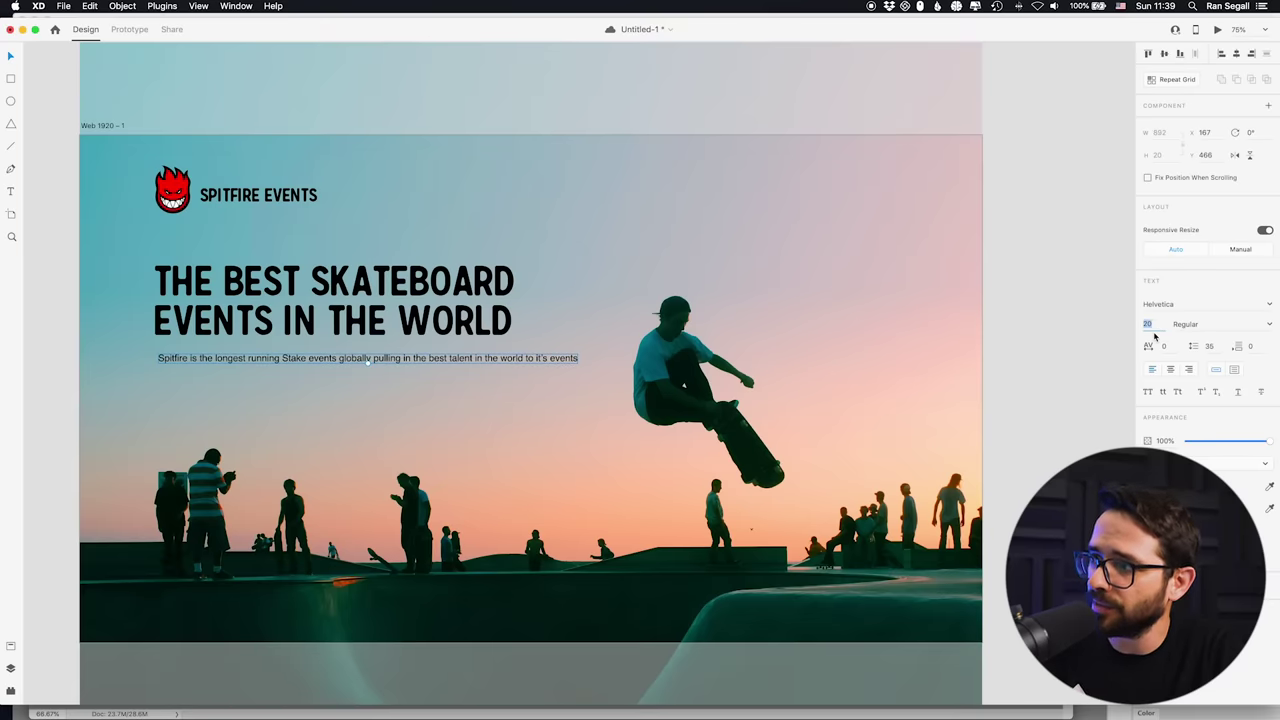
text(25)
key(Return)
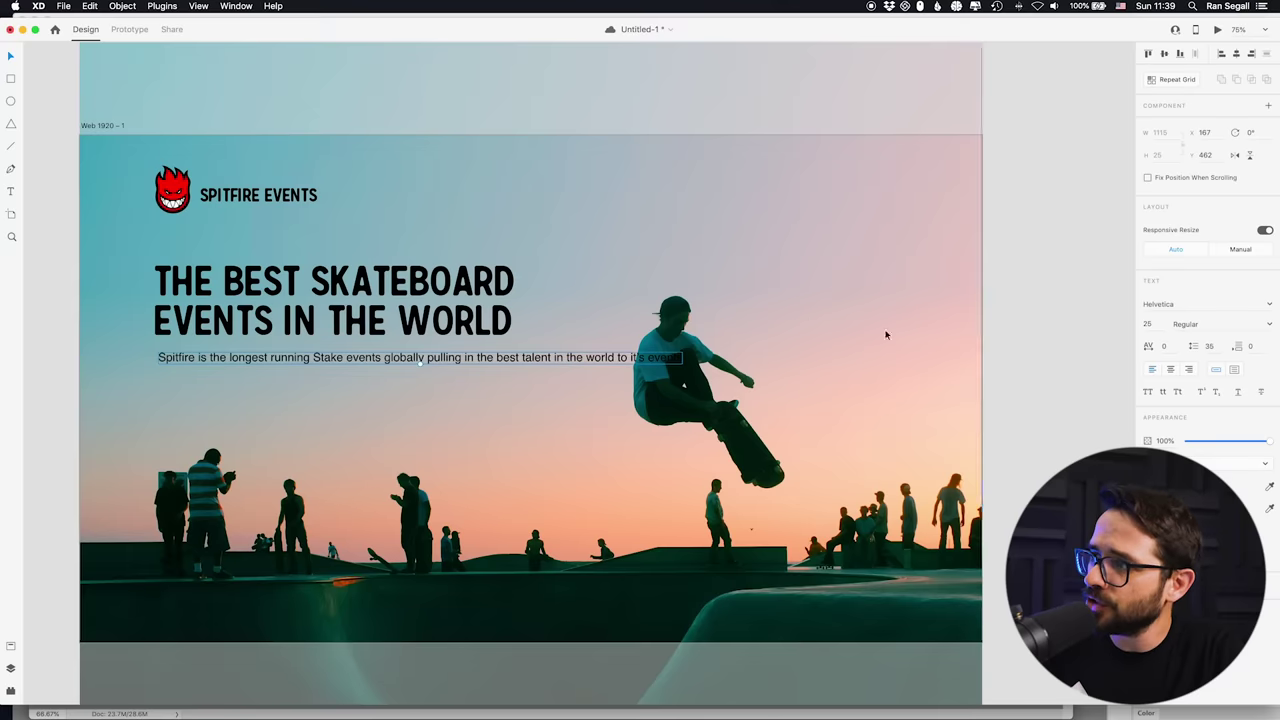
Make the subline a fixed-size box wrapping onto two lines, ending with a period
click(1234, 369)
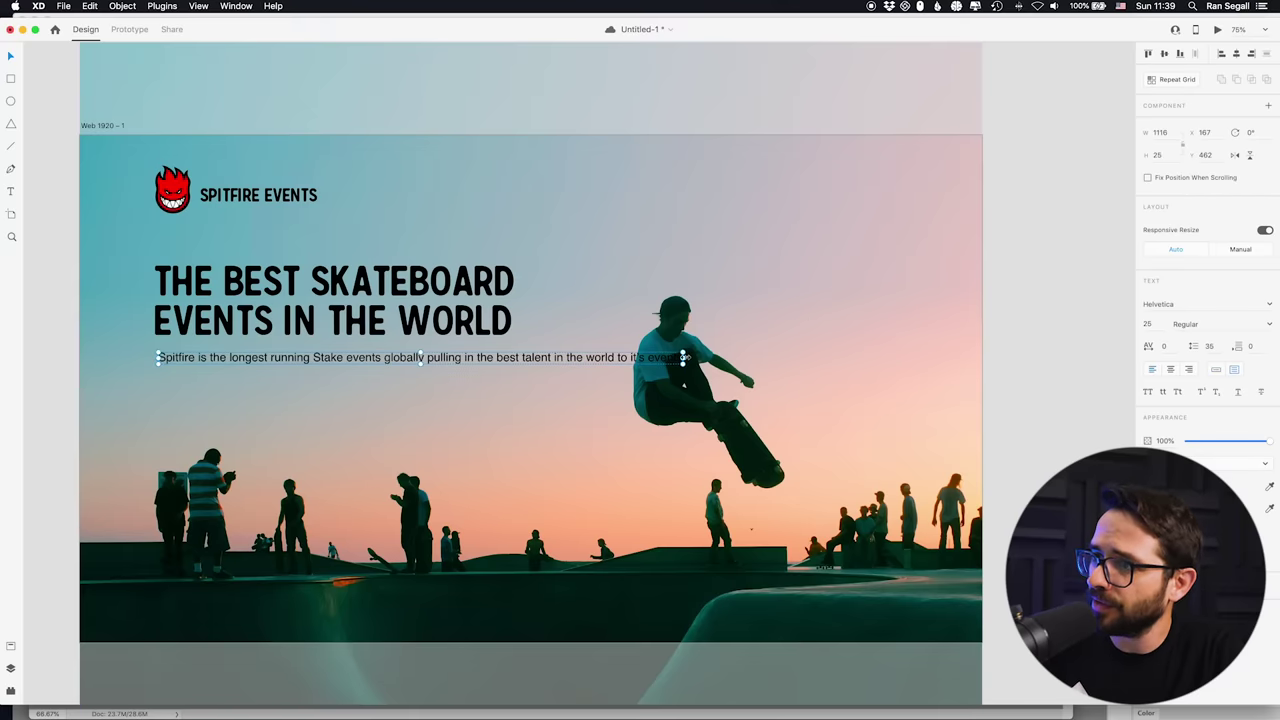
drag(671, 357, 514, 357)
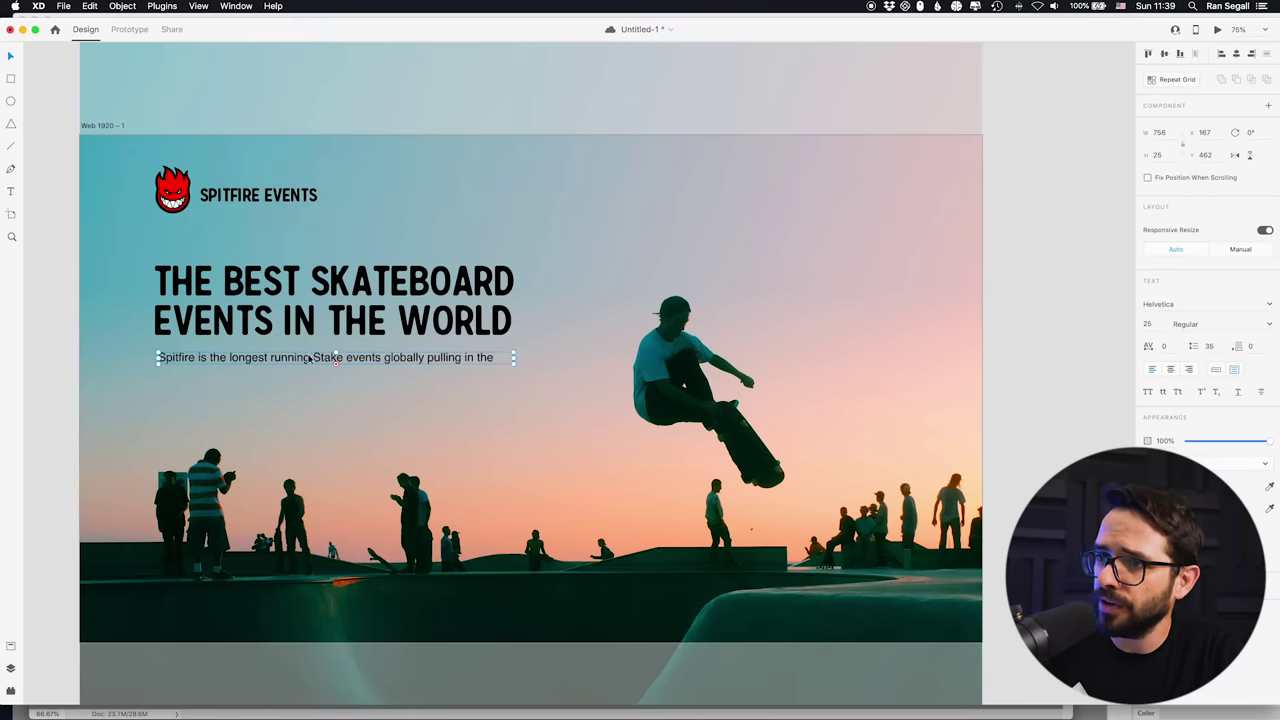
drag(336, 362, 336, 389)
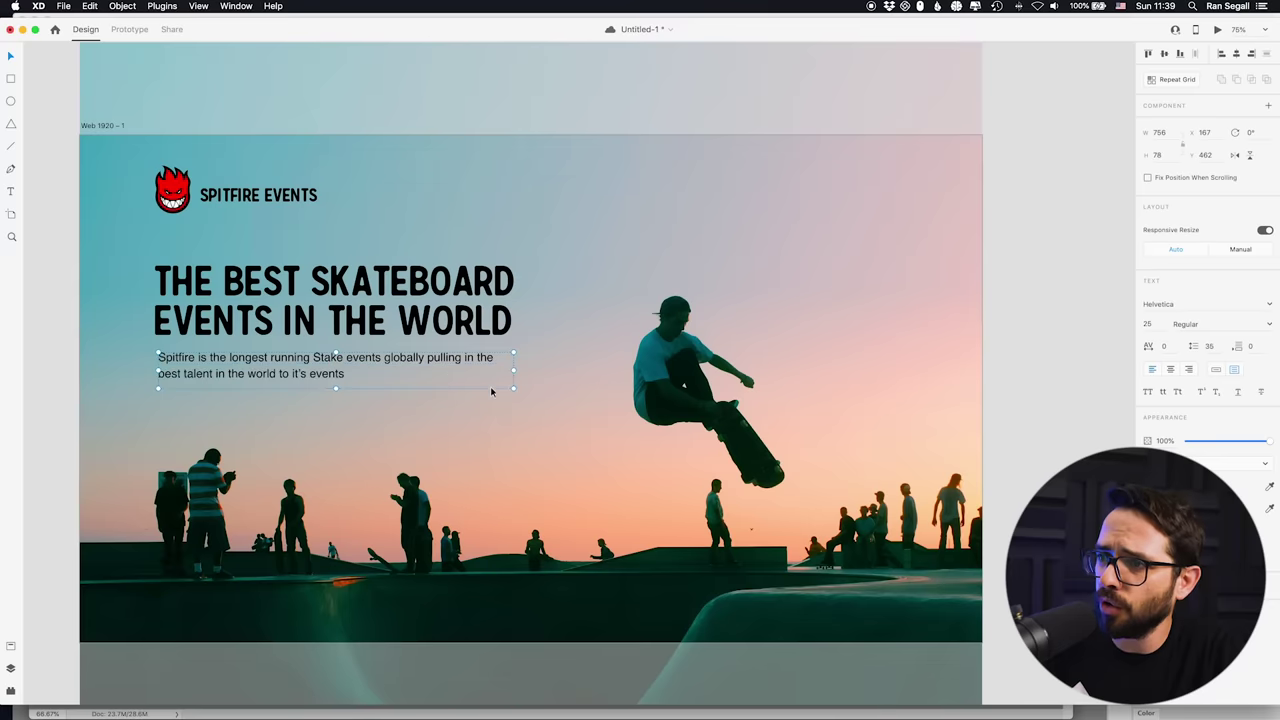
drag(516, 371, 516, 371)
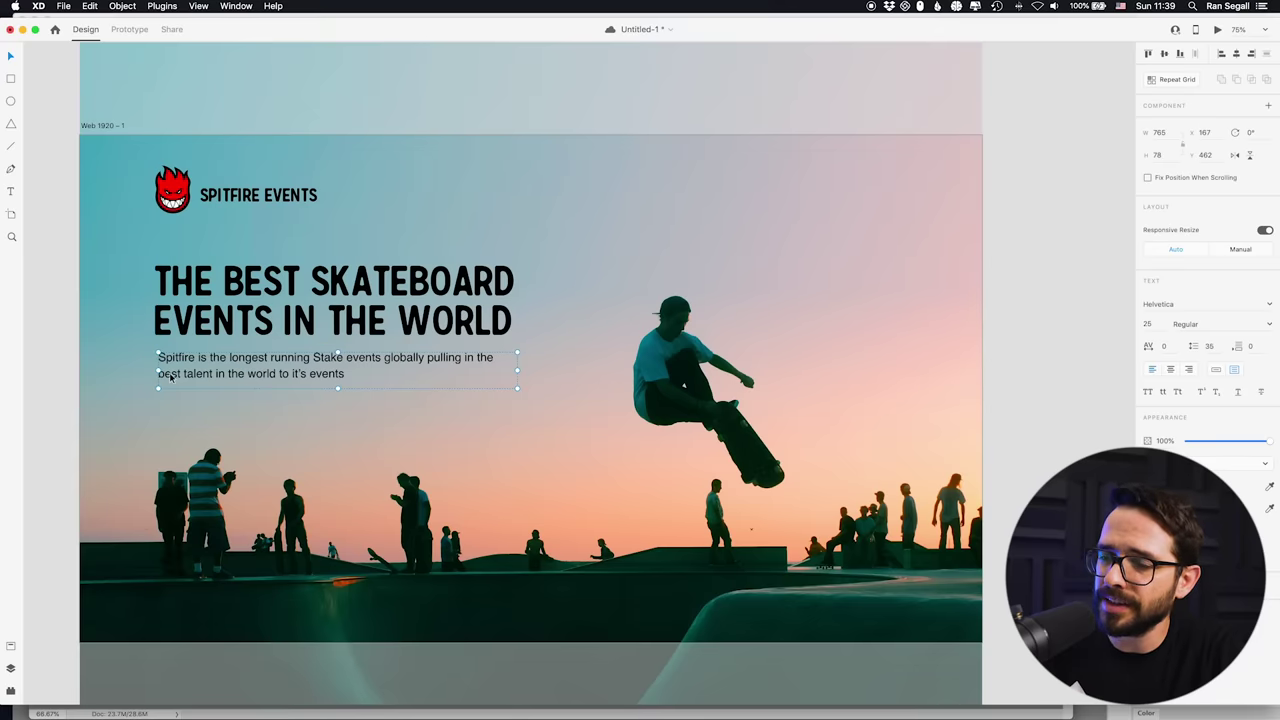
double_click(350, 378)
click(352, 373)
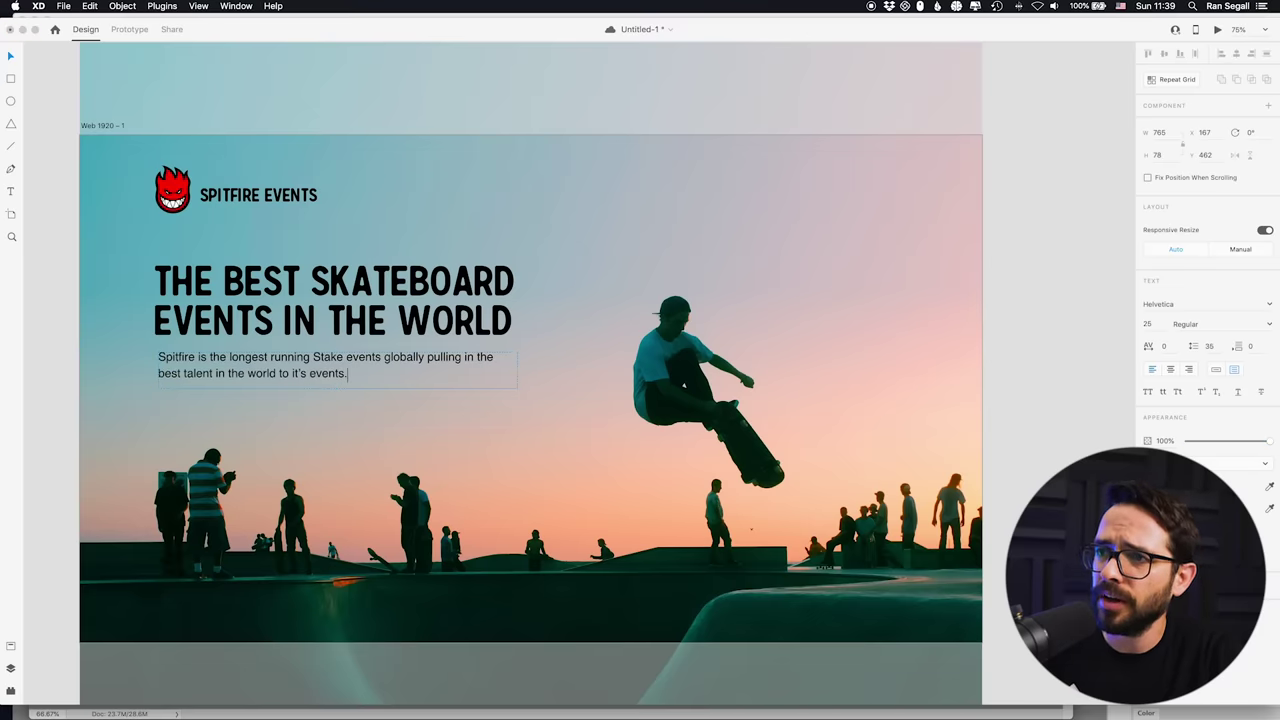
key(Escape)
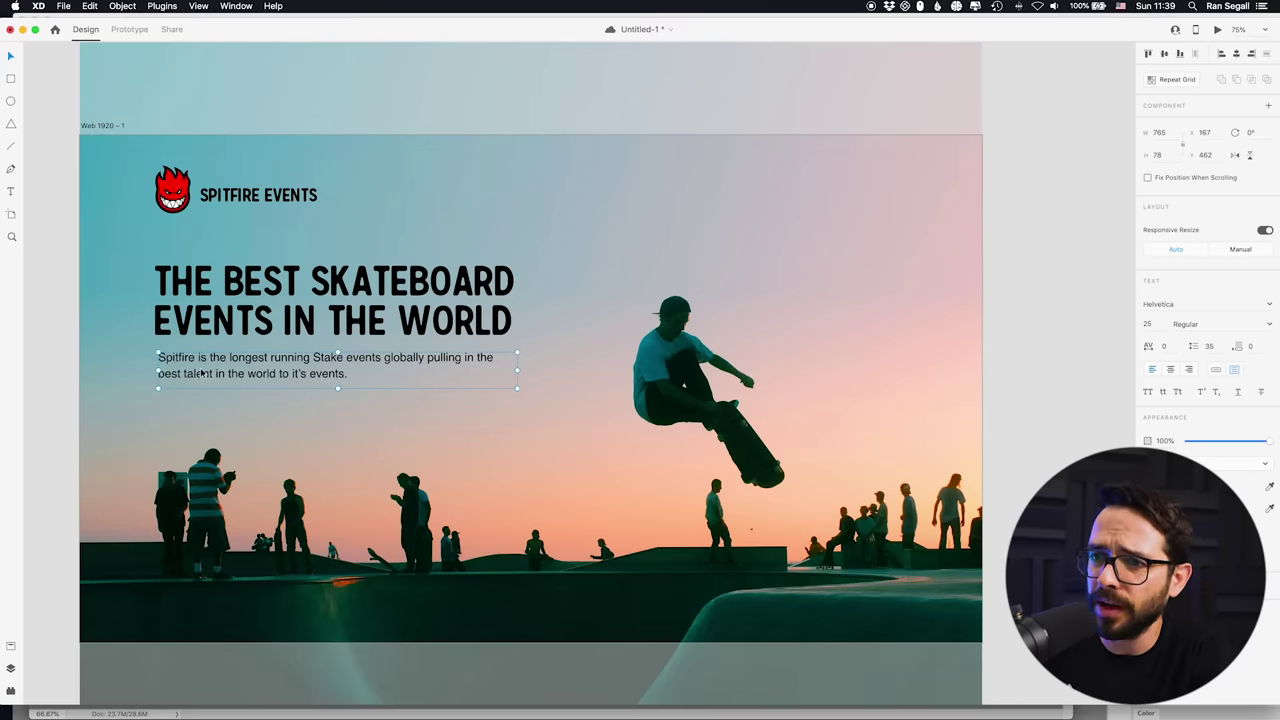
Align the subline's left edge with the headline and raise both slightly
drag(201, 373, 211, 352)
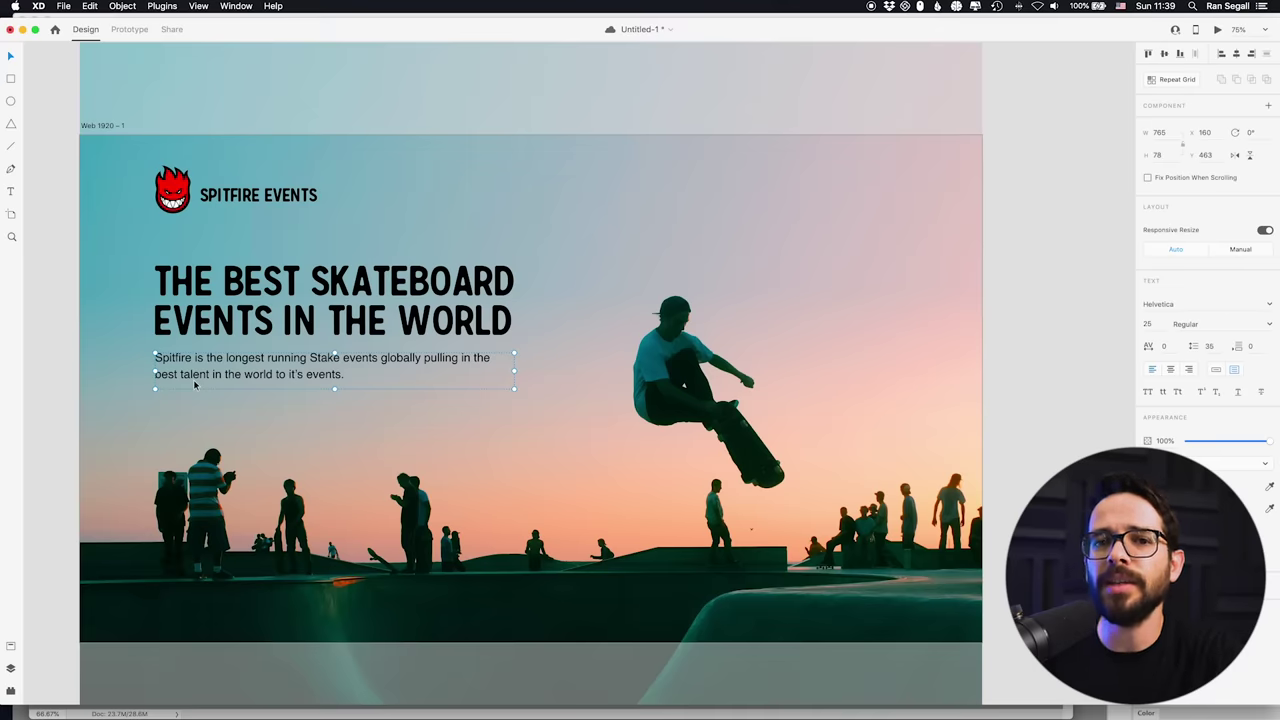
click(311, 94)
click(52, 186)
drag(43, 241, 71, 229)
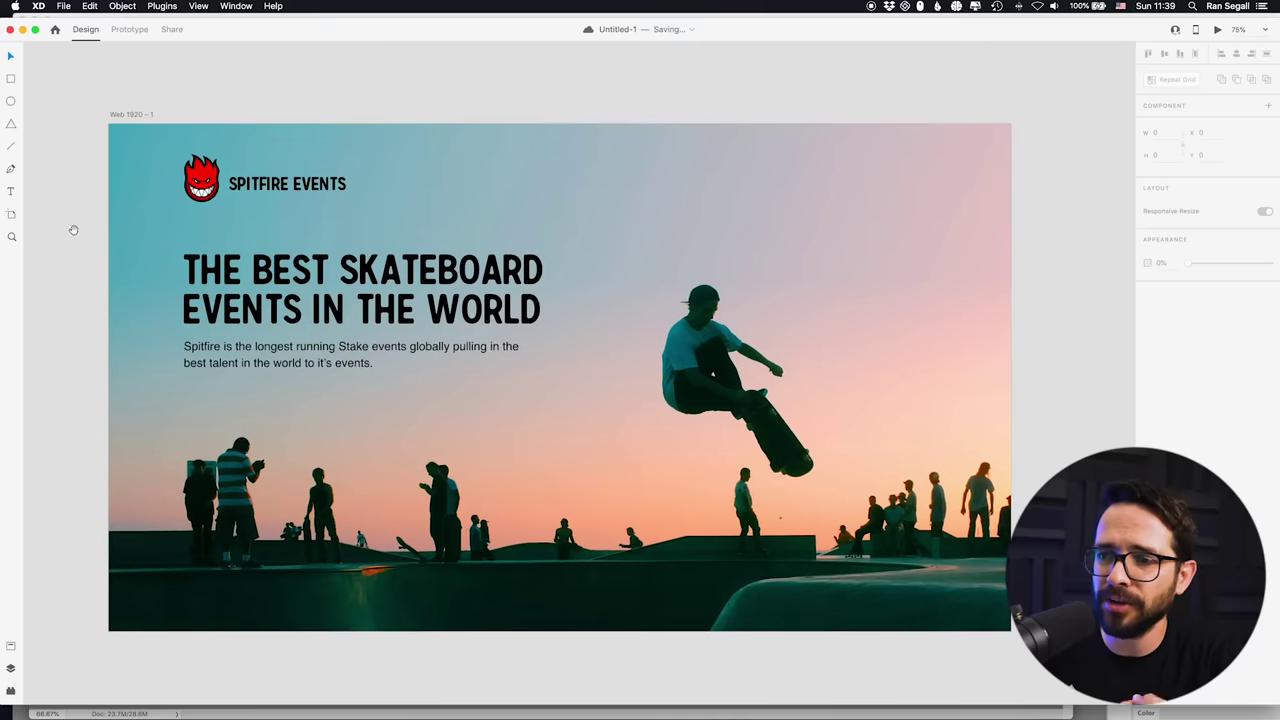
drag(217, 300, 217, 291)
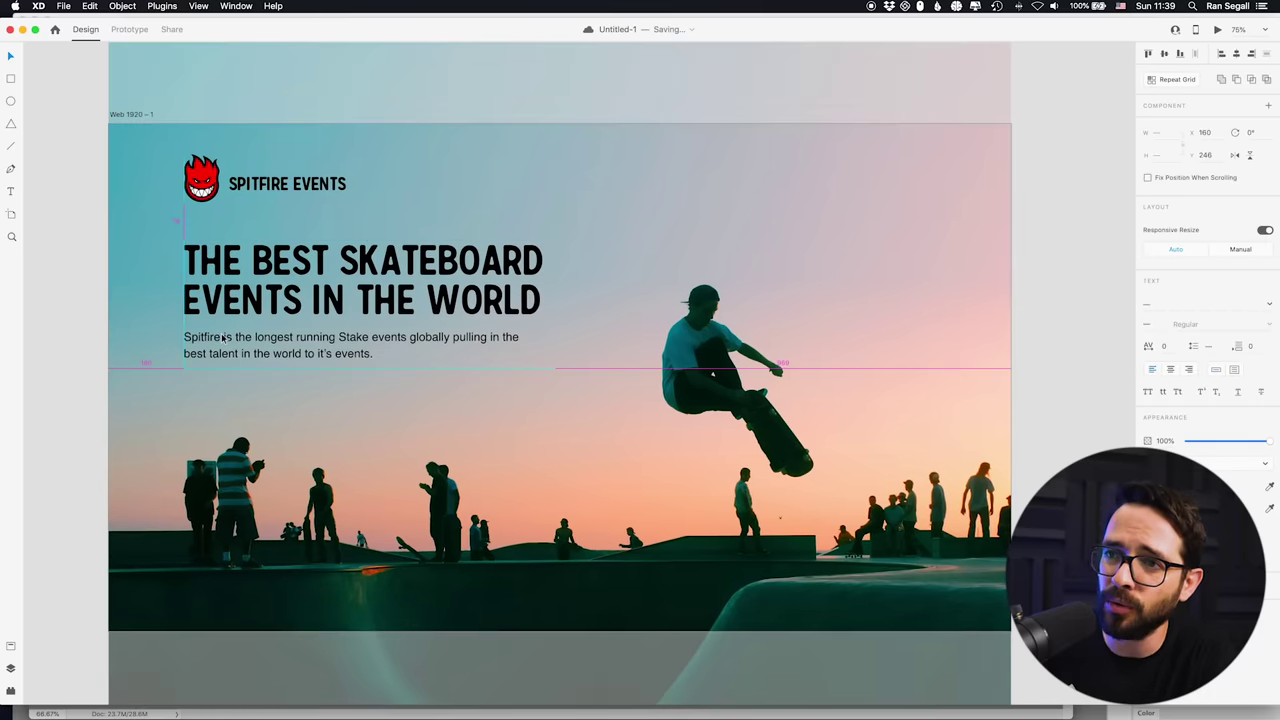
click(69, 322)
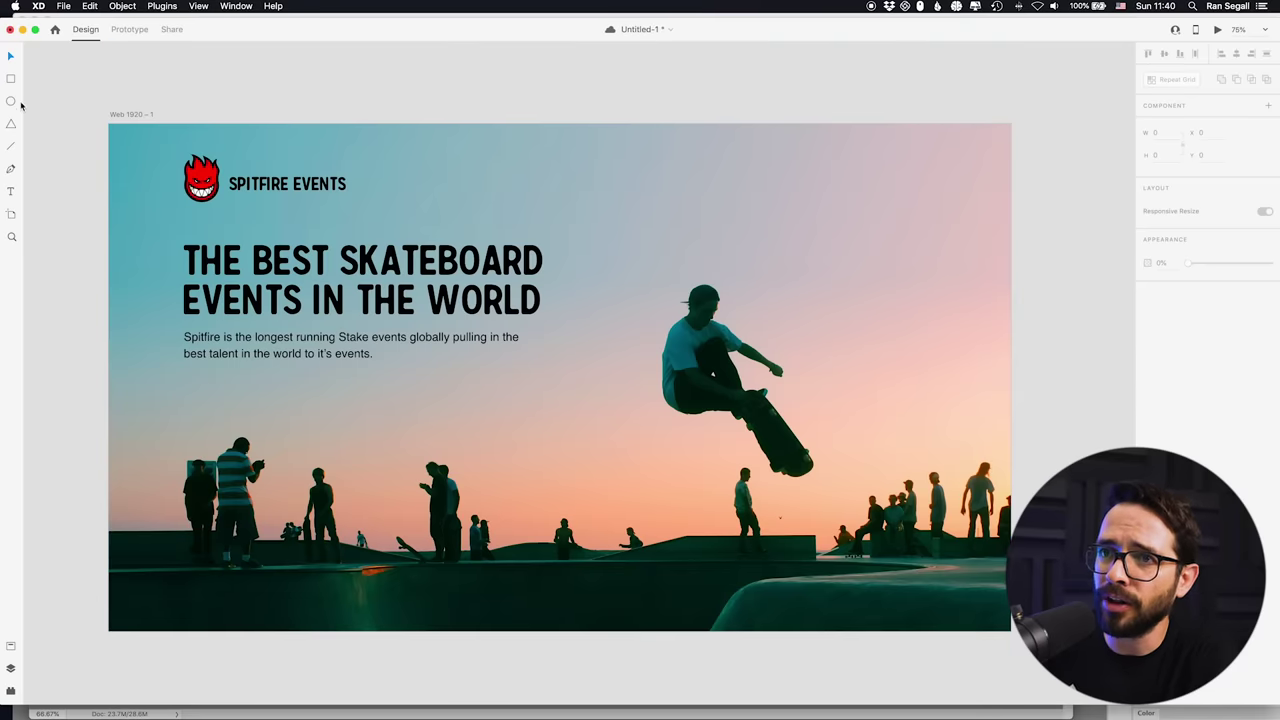
Draw a button rectangle below the subline and fill it with the logo's red
click(10, 78)
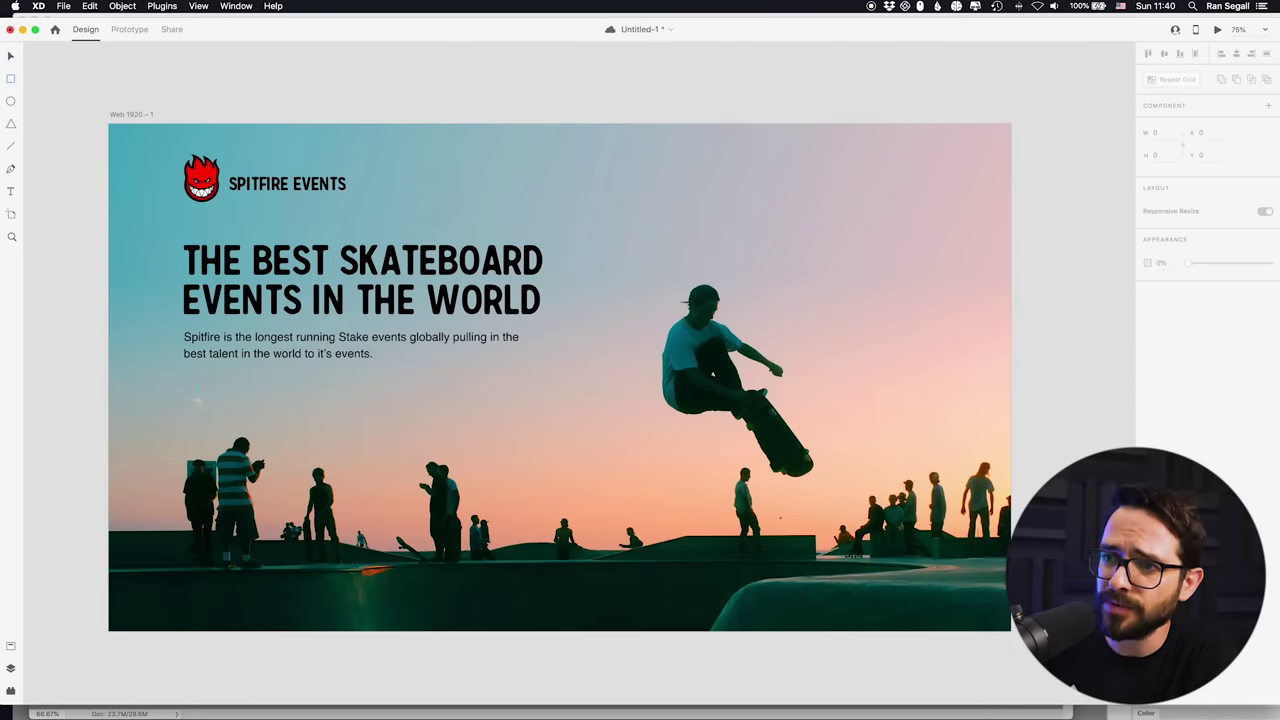
mouse_move(184, 385)
mouse_down()
mouse_move(360, 428)
mouse_move(340, 425)
mouse_up()
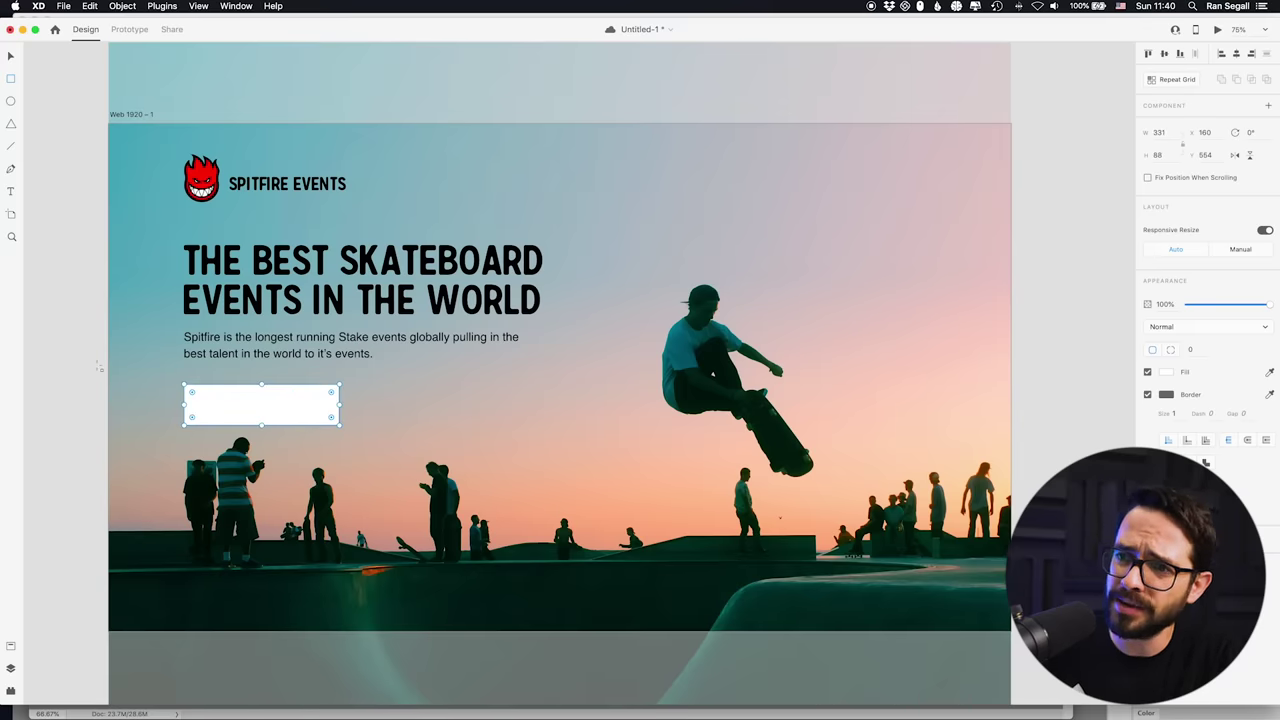
key(v)
key(super+minus)
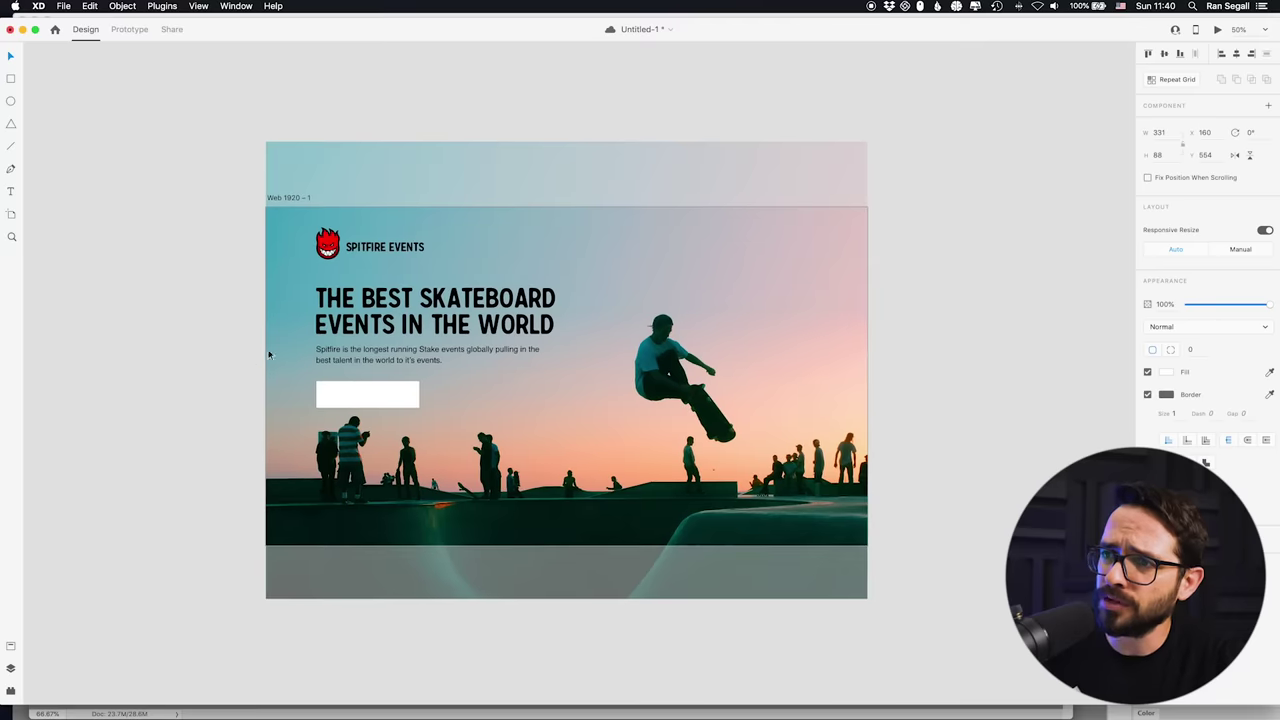
click(171, 349)
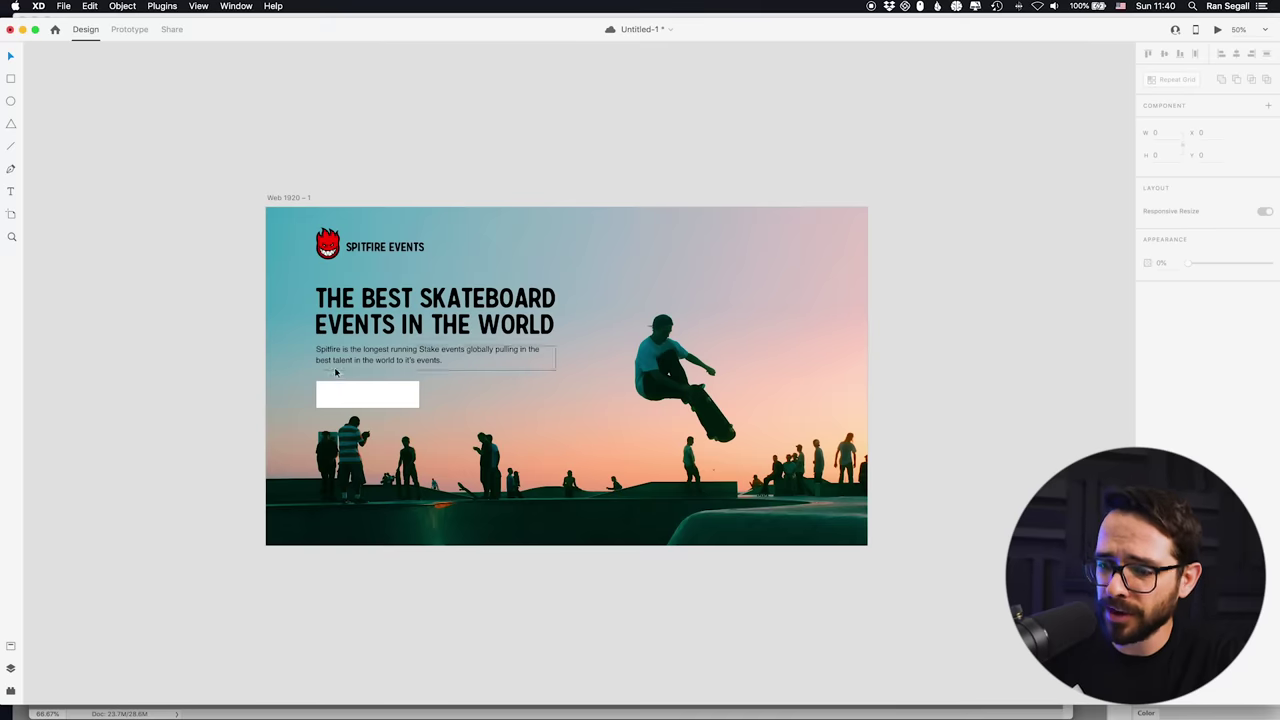
click(340, 395)
key(i)
click(330, 242)
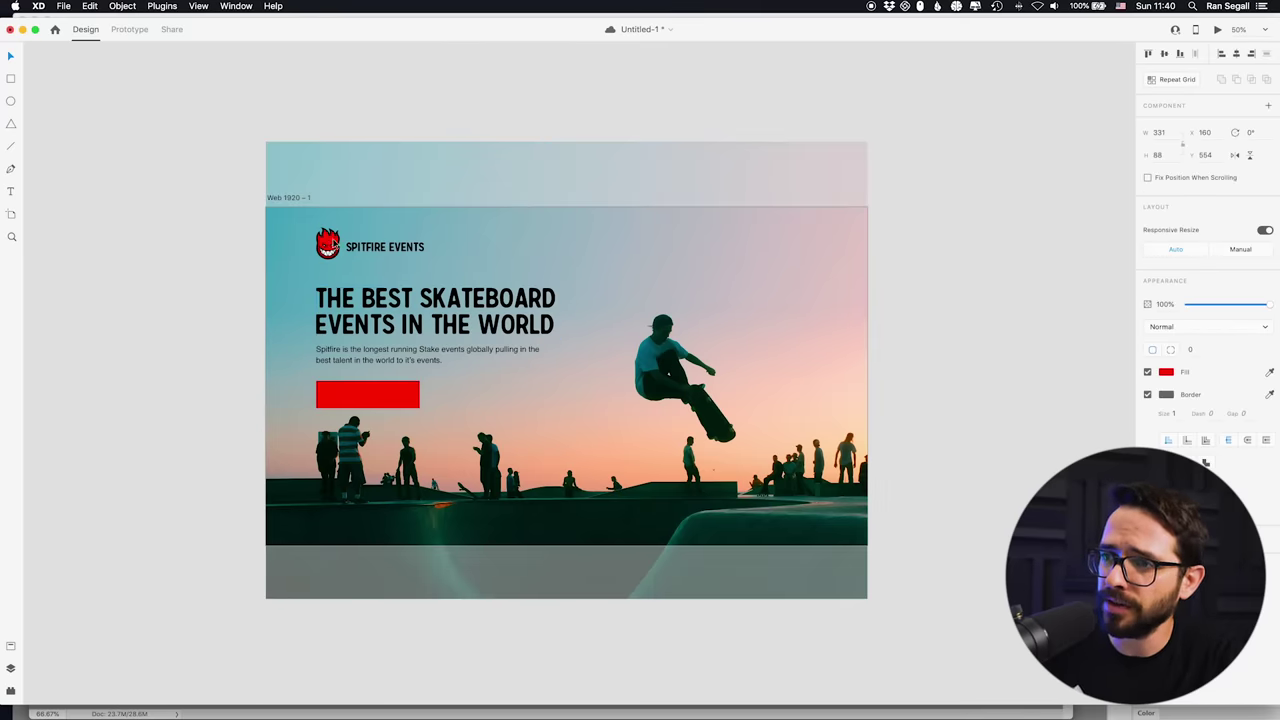
key(Escape)
Give the button a black border of size 10 and a corner radius of 0
click(374, 391)
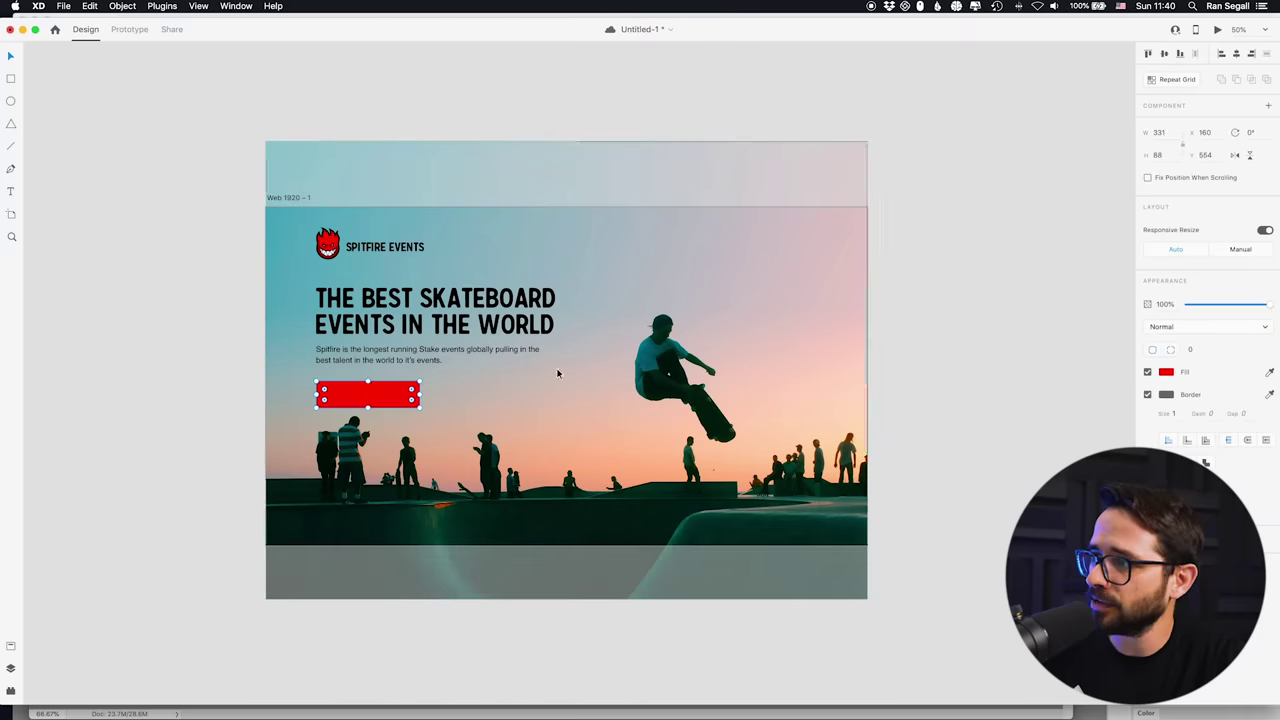
click(1164, 396)
drag(1095, 420, 1146, 438)
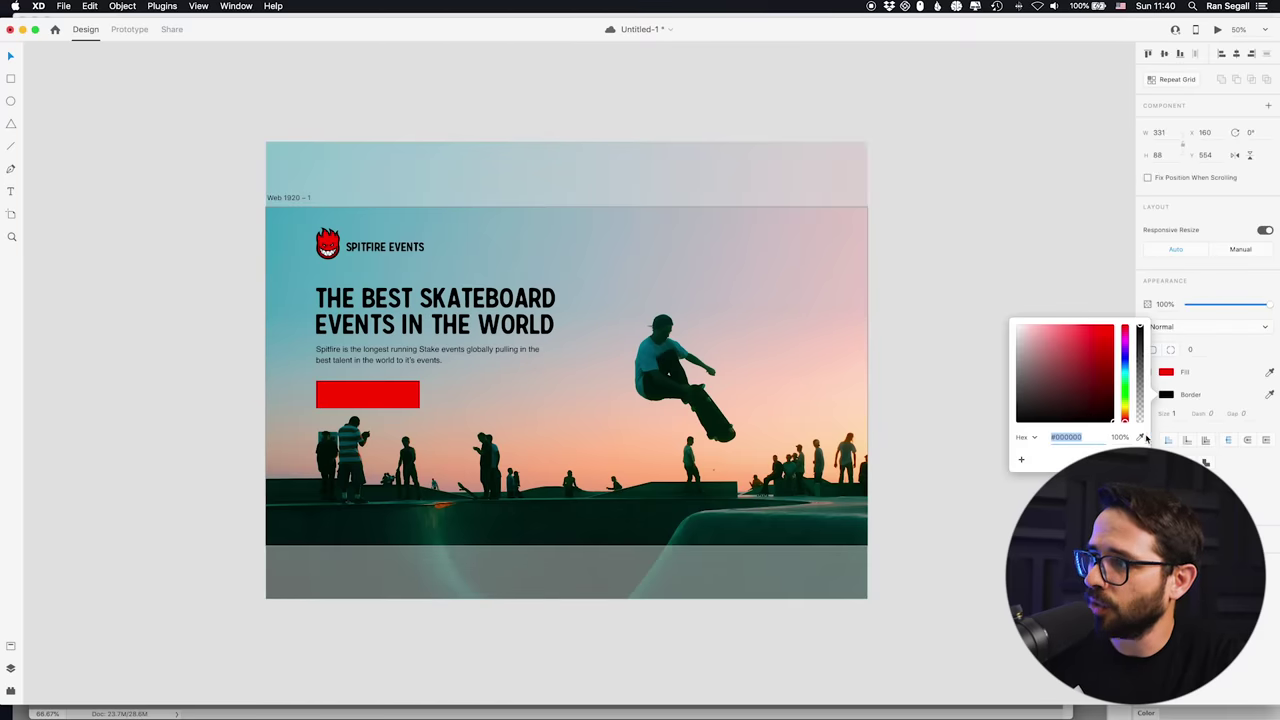
click(1211, 395)
click(1191, 349)
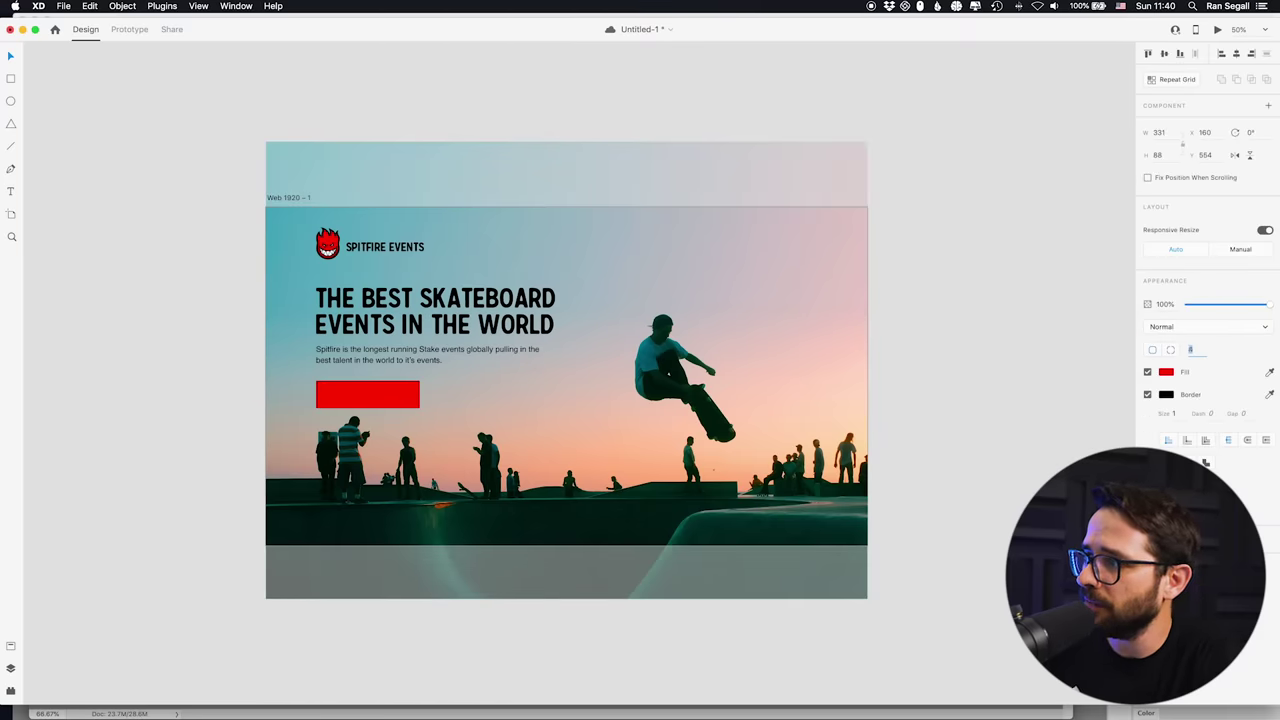
key(Return)
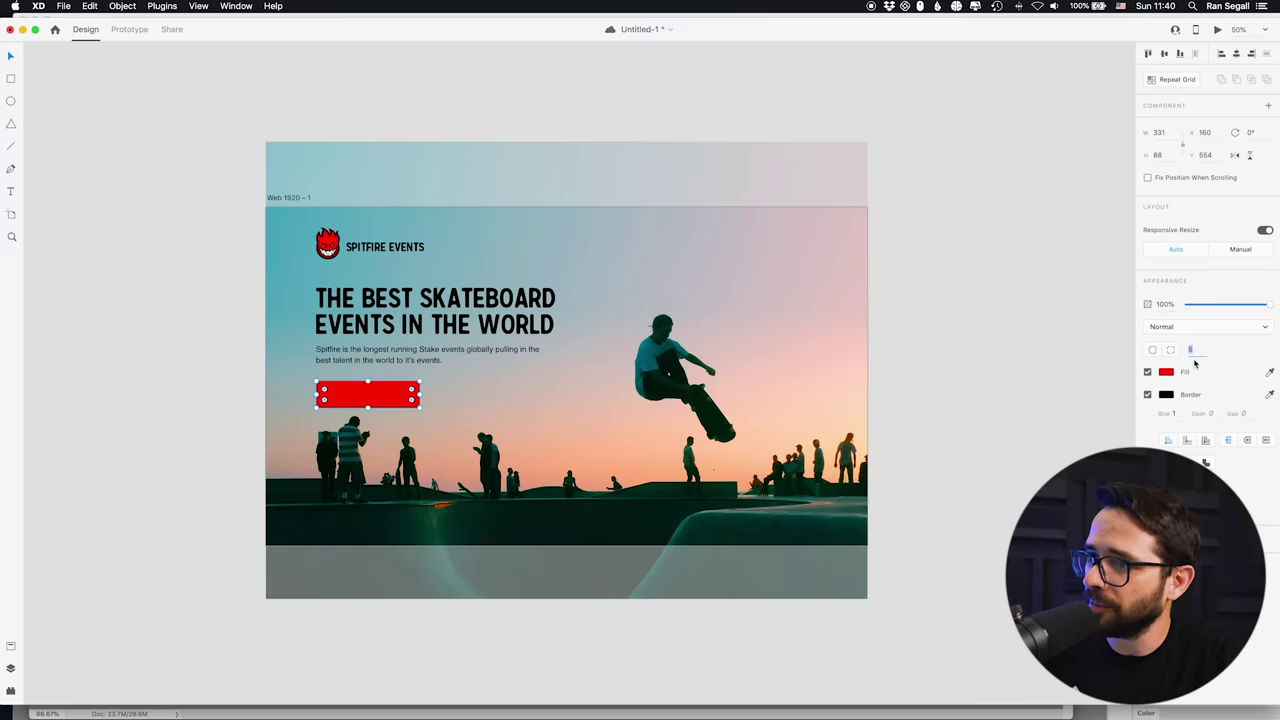
text(0)
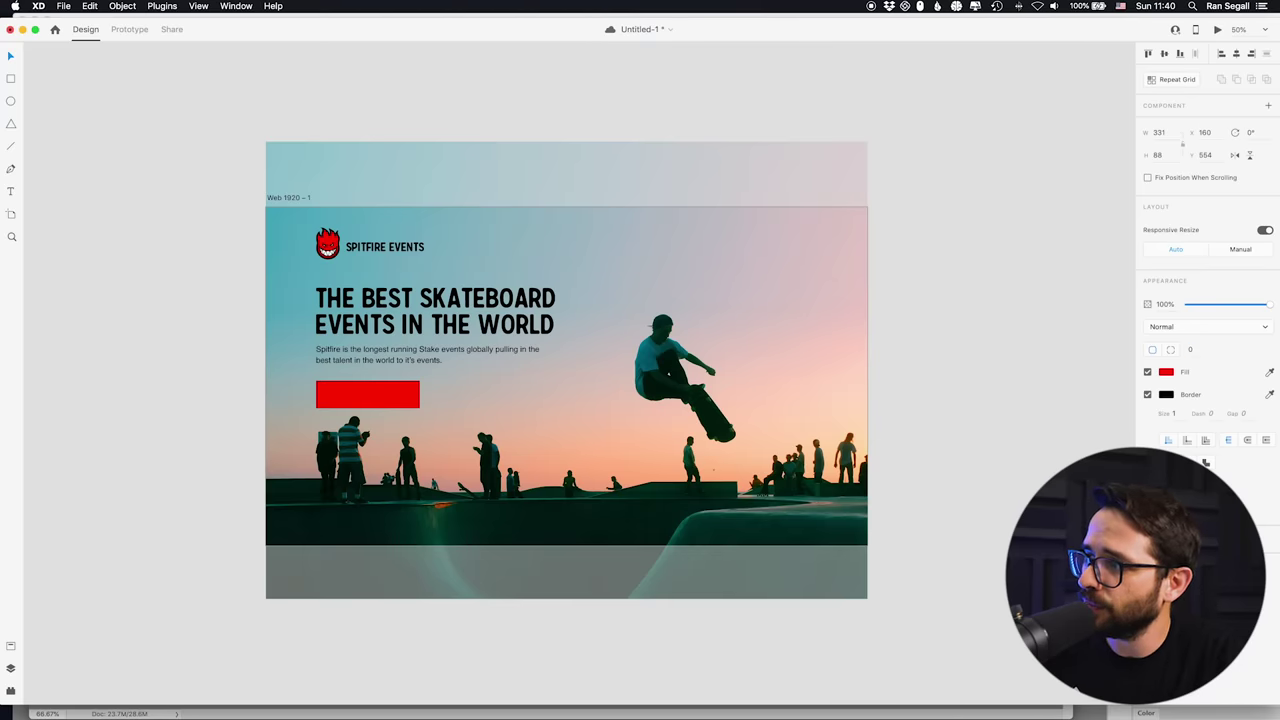
key(Return)
click(1166, 398)
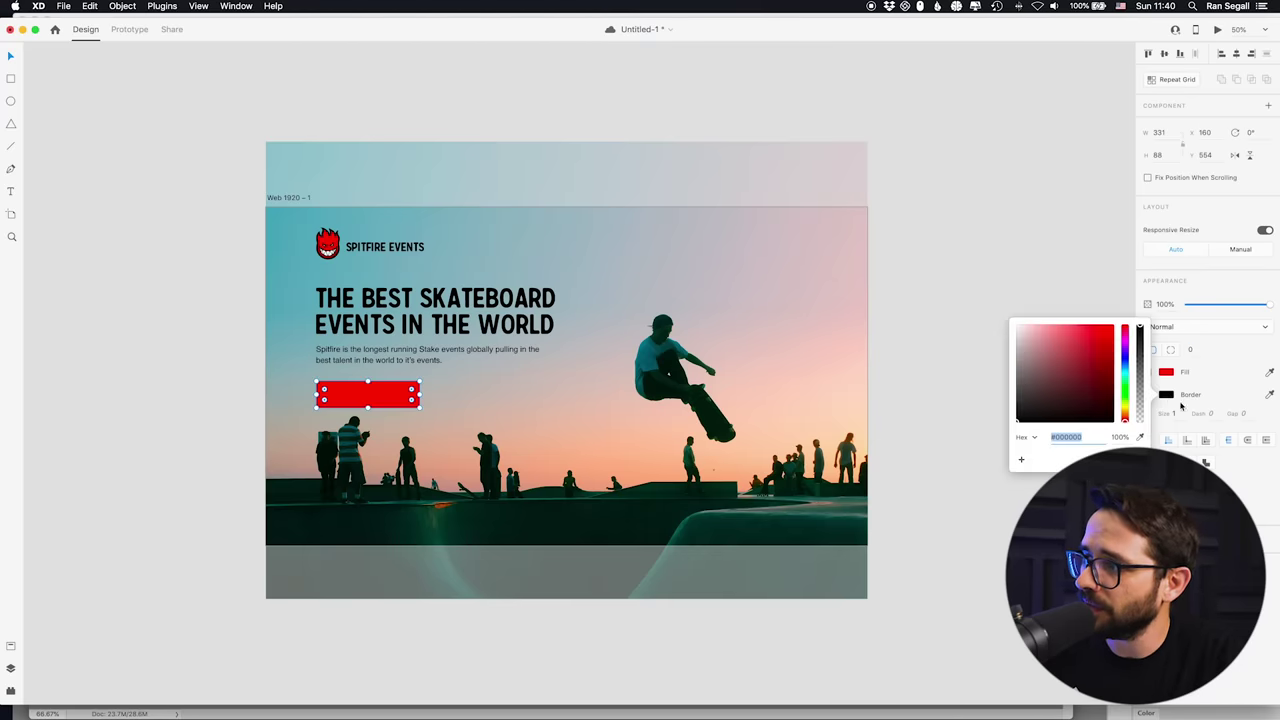
click(1178, 412)
text(10)
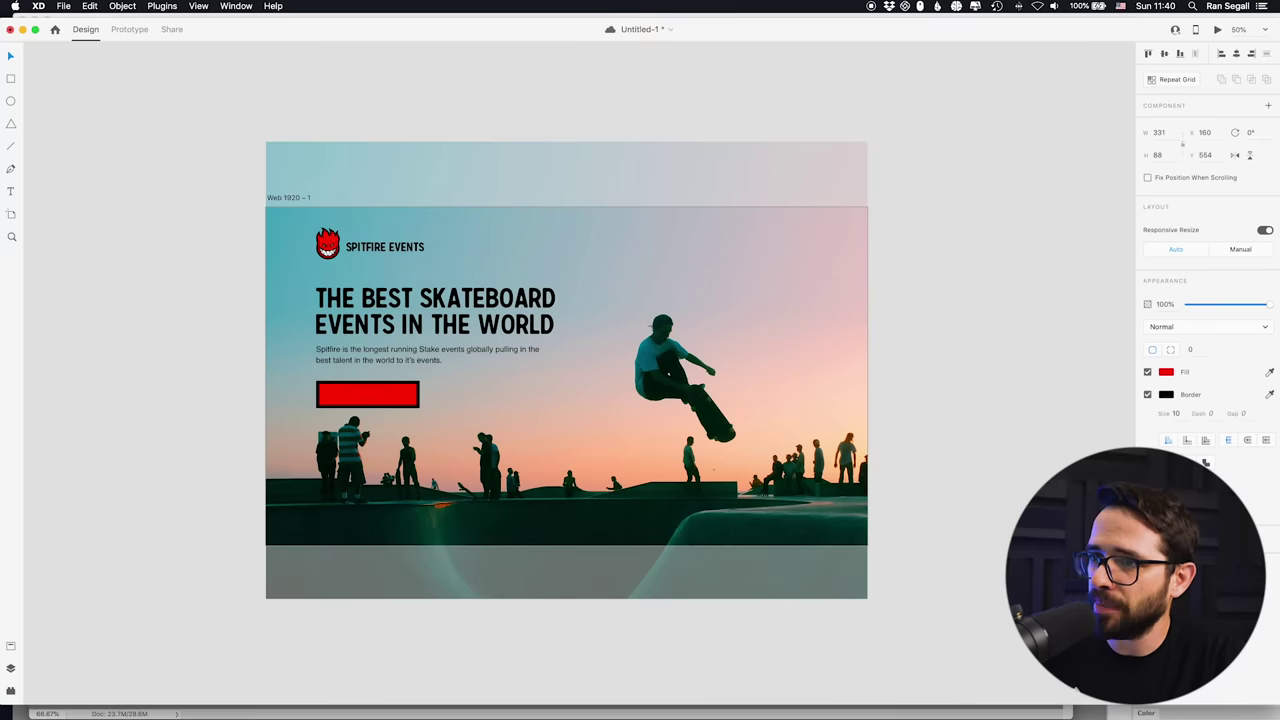
key(Return)
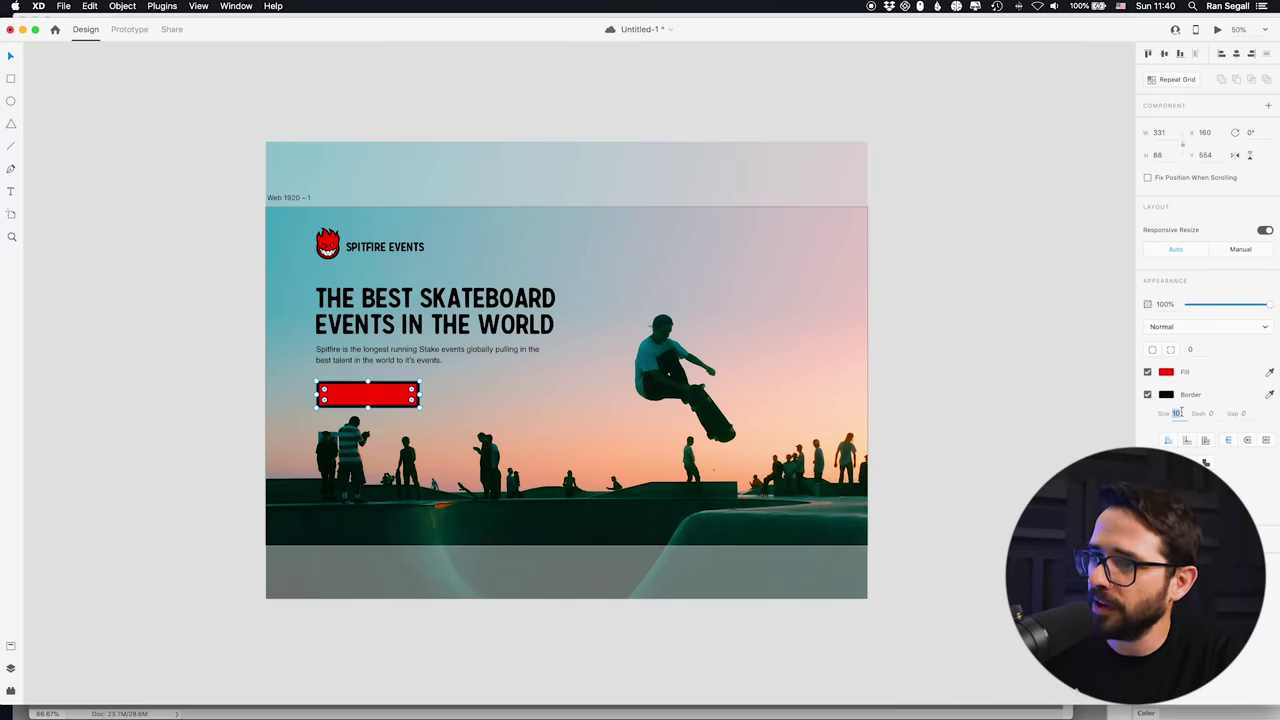
Move the red button up, shrink it to 284 by 73, and nudge button and subline down
click(223, 441)
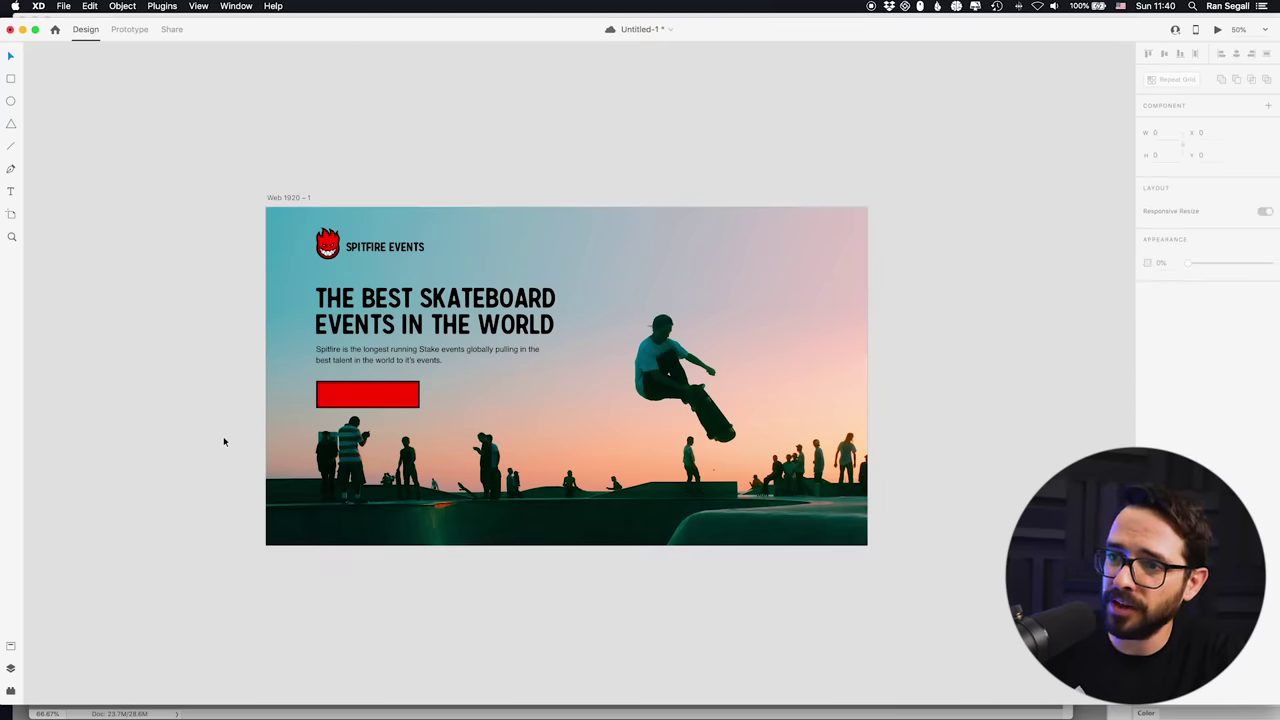
key(super+equal)
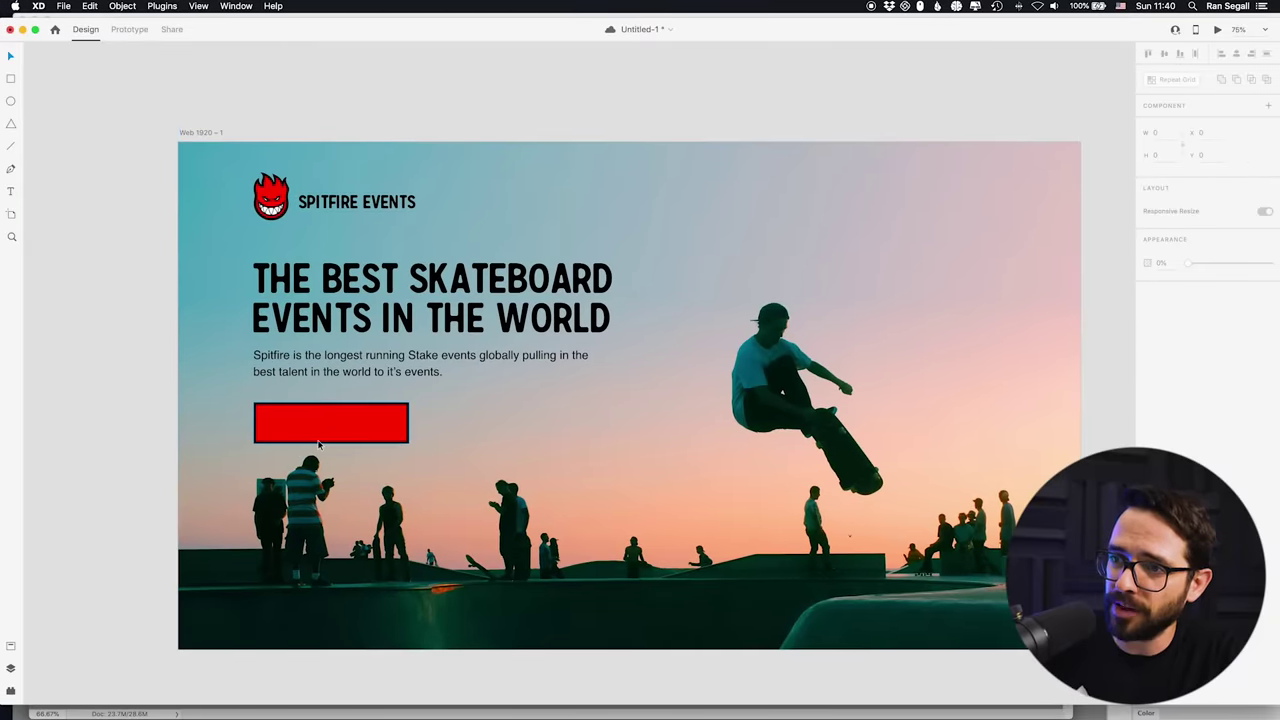
click(318, 430)
key(super+equal)
drag(346, 466, 340, 452)
drag(418, 477, 382, 466)
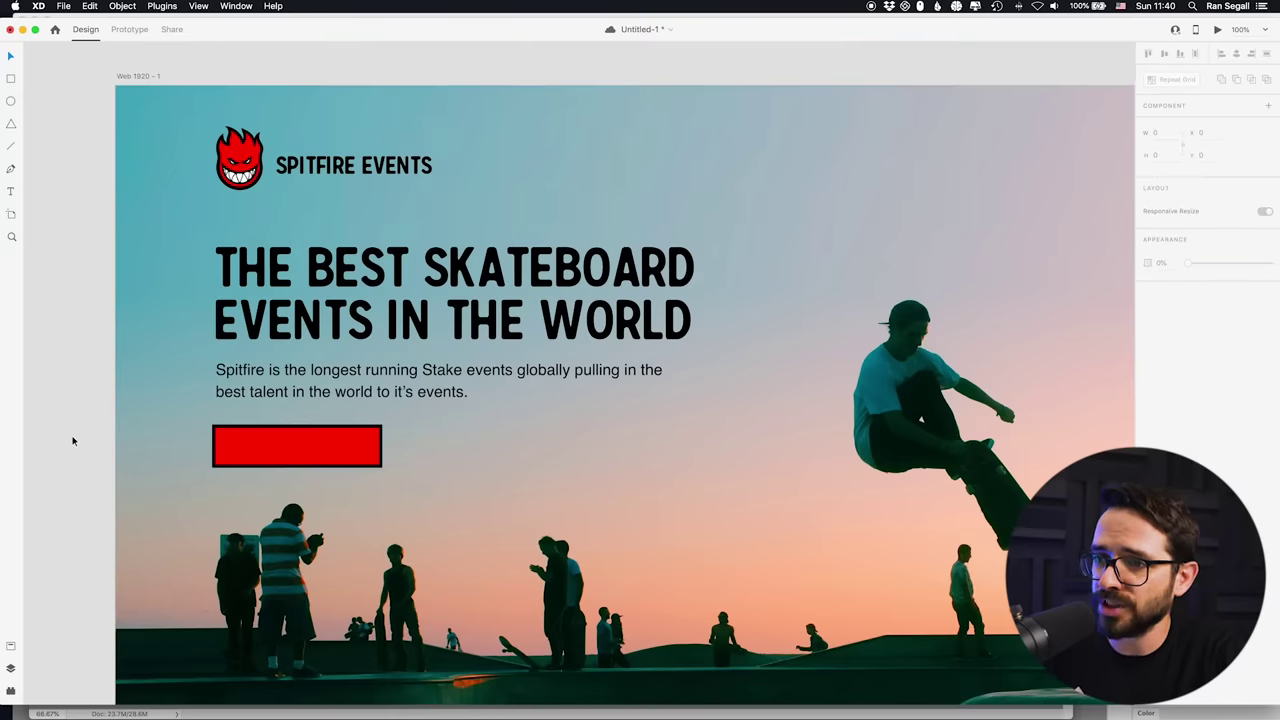
drag(257, 447, 257, 449)
drag(255, 394, 255, 396)
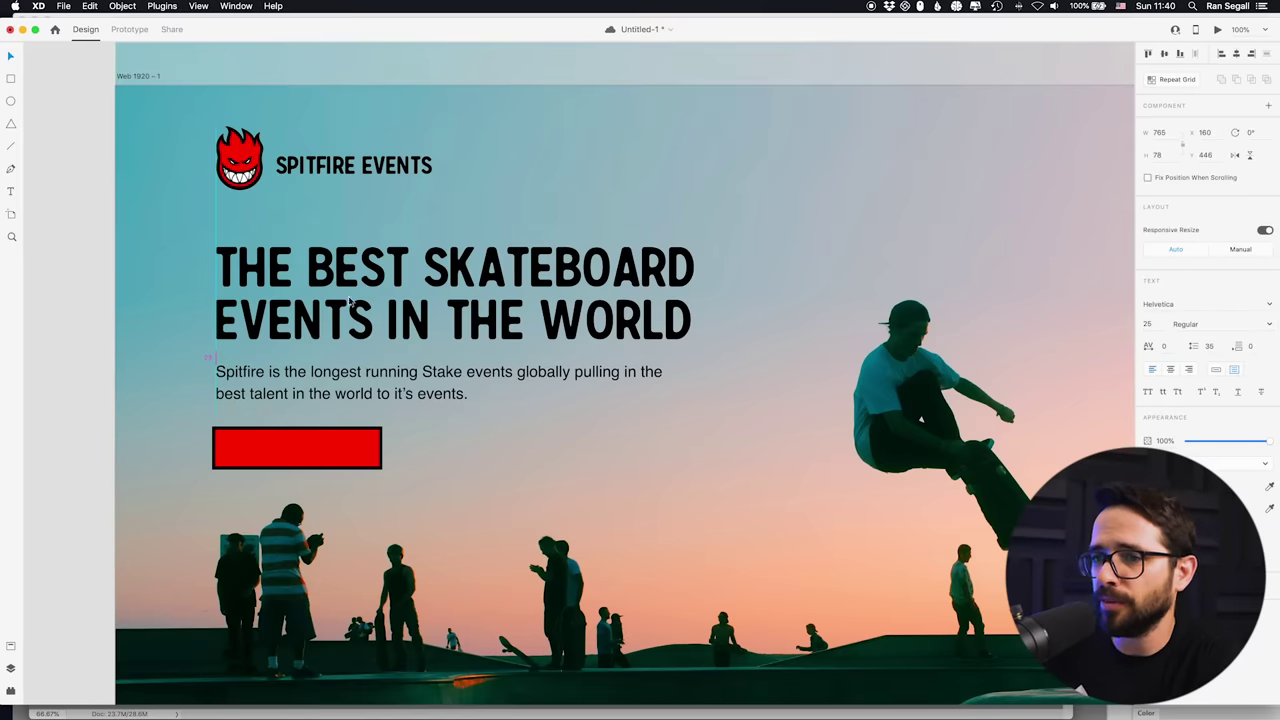
Place a copy of the paragraph over the red button and retype it as GET TICKETS
click(64, 410)
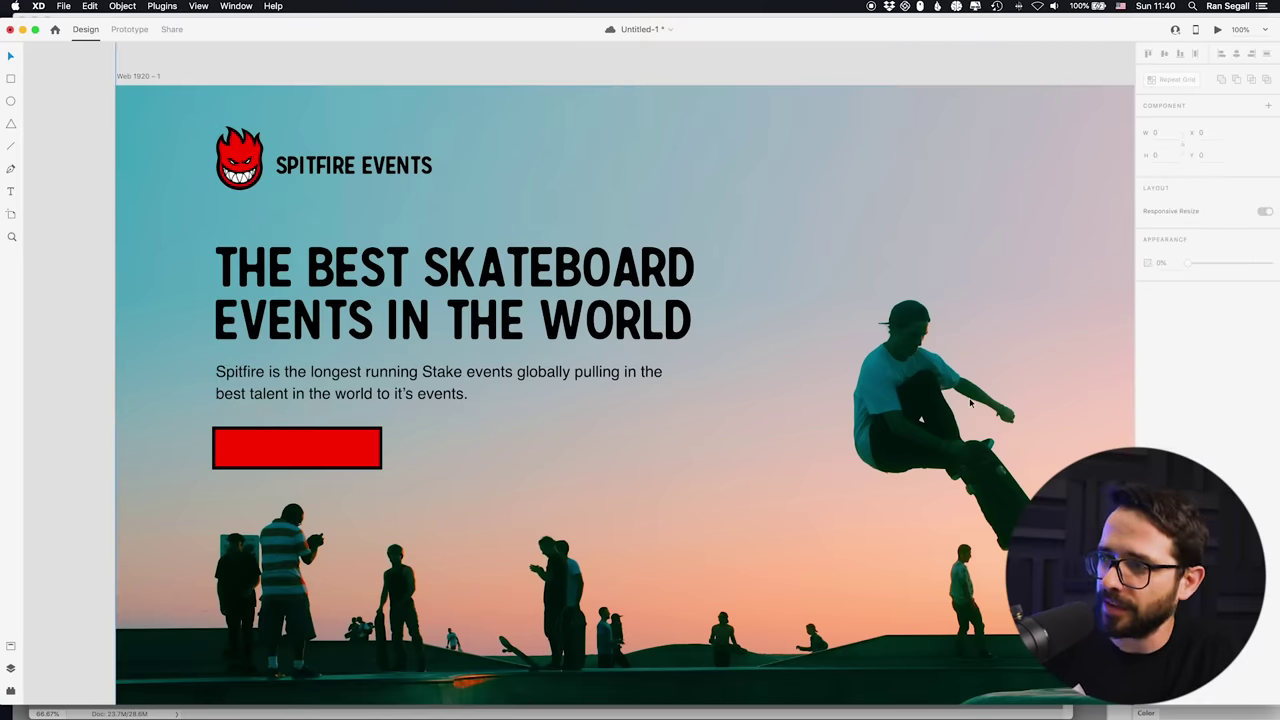
key(super+minus)
click(386, 392)
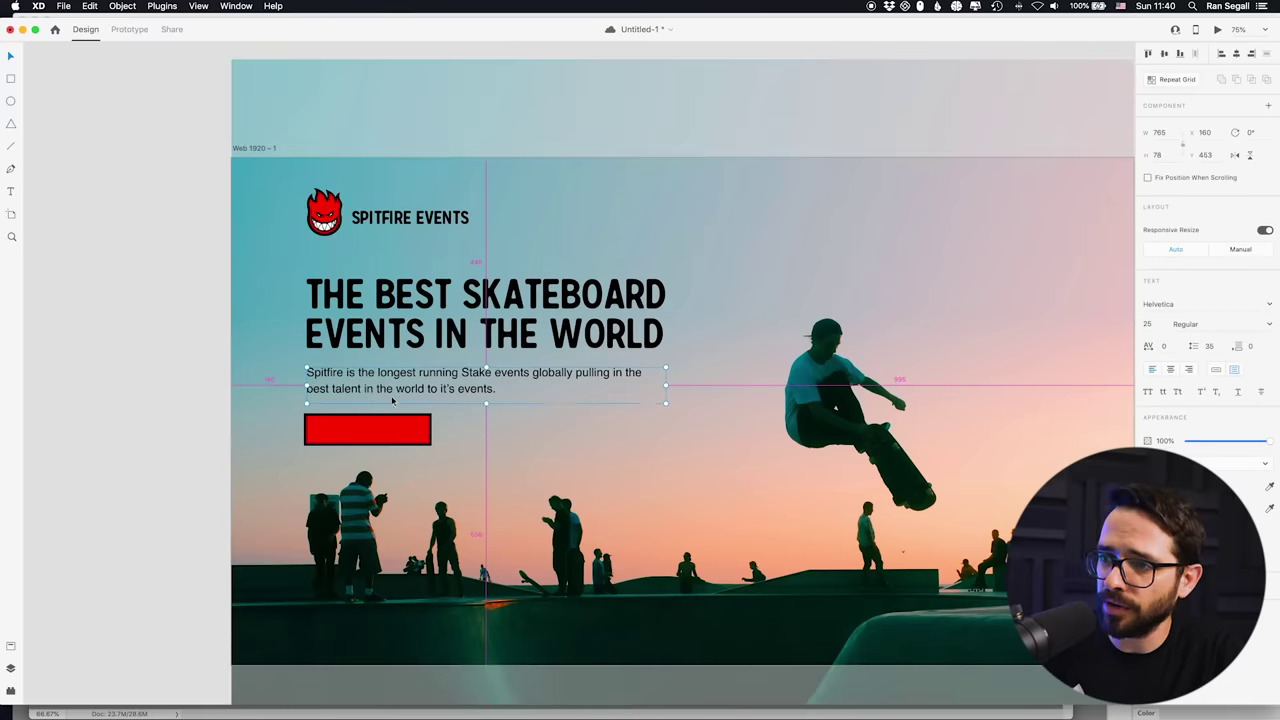
drag(392, 400, 423, 455)
double_click(416, 435)
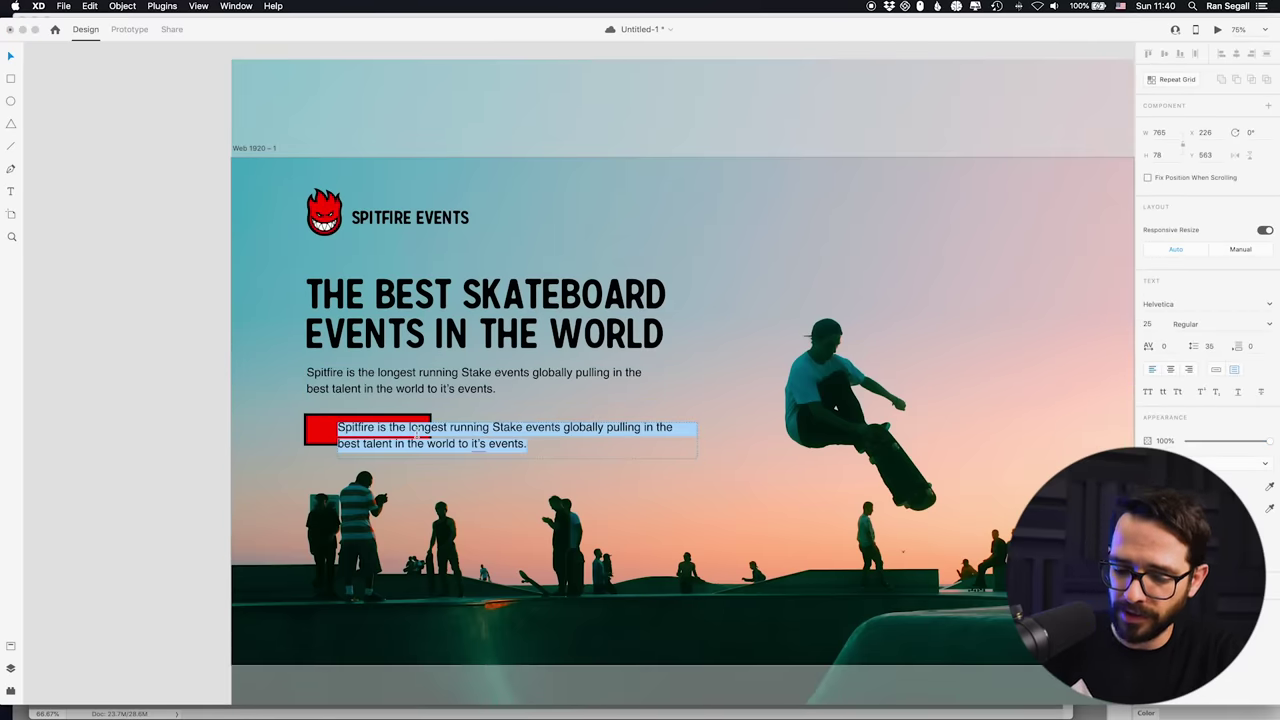
text(LEA)
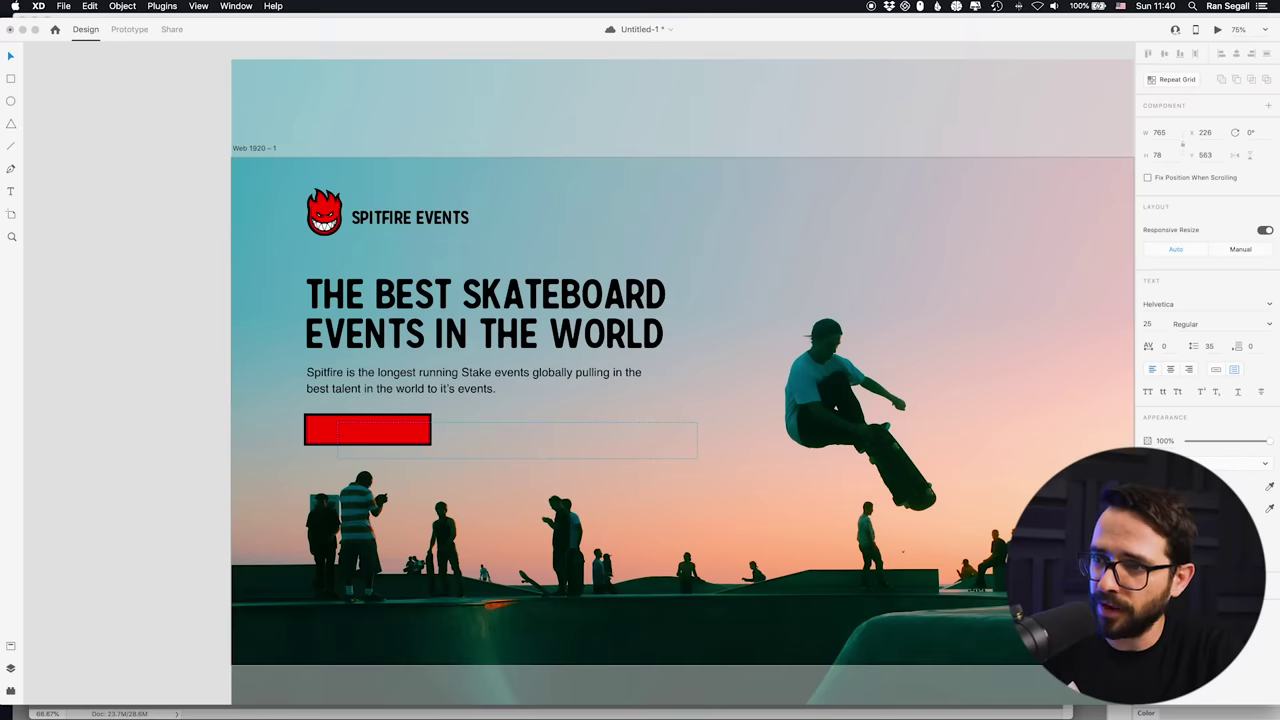
text(BOOK)
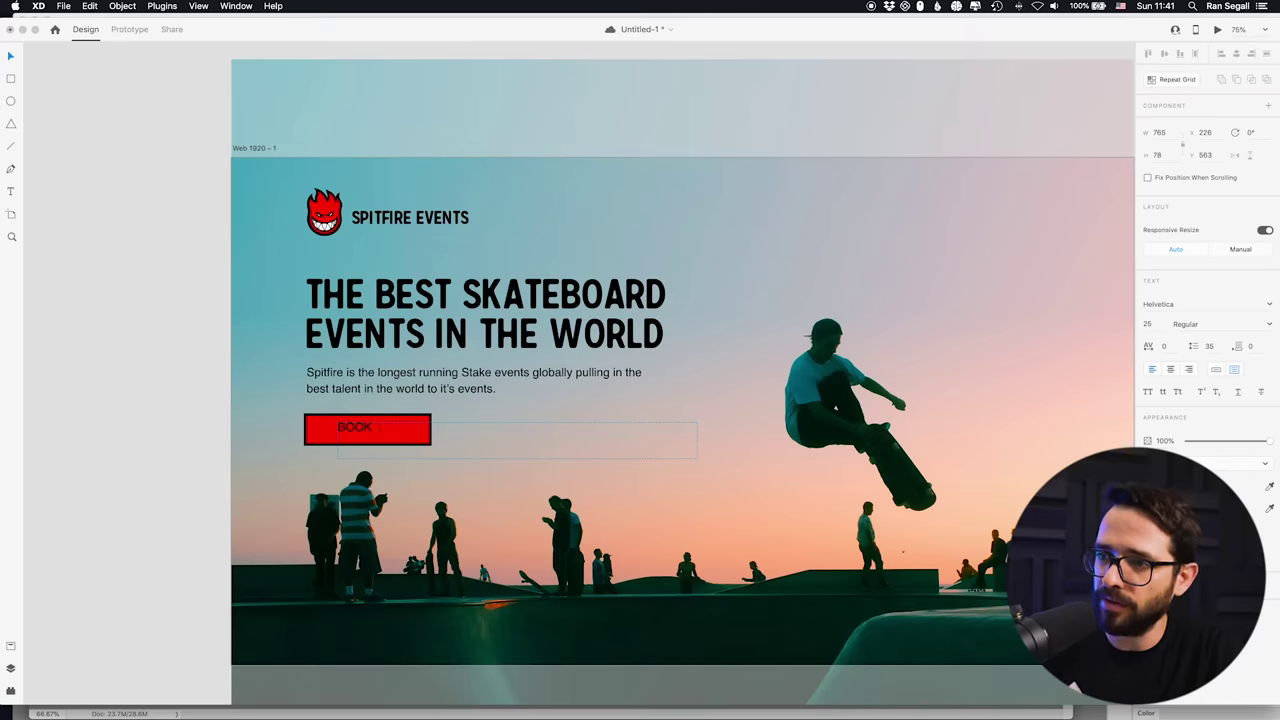
text( EVENT)
key(super+a)
text(GE)
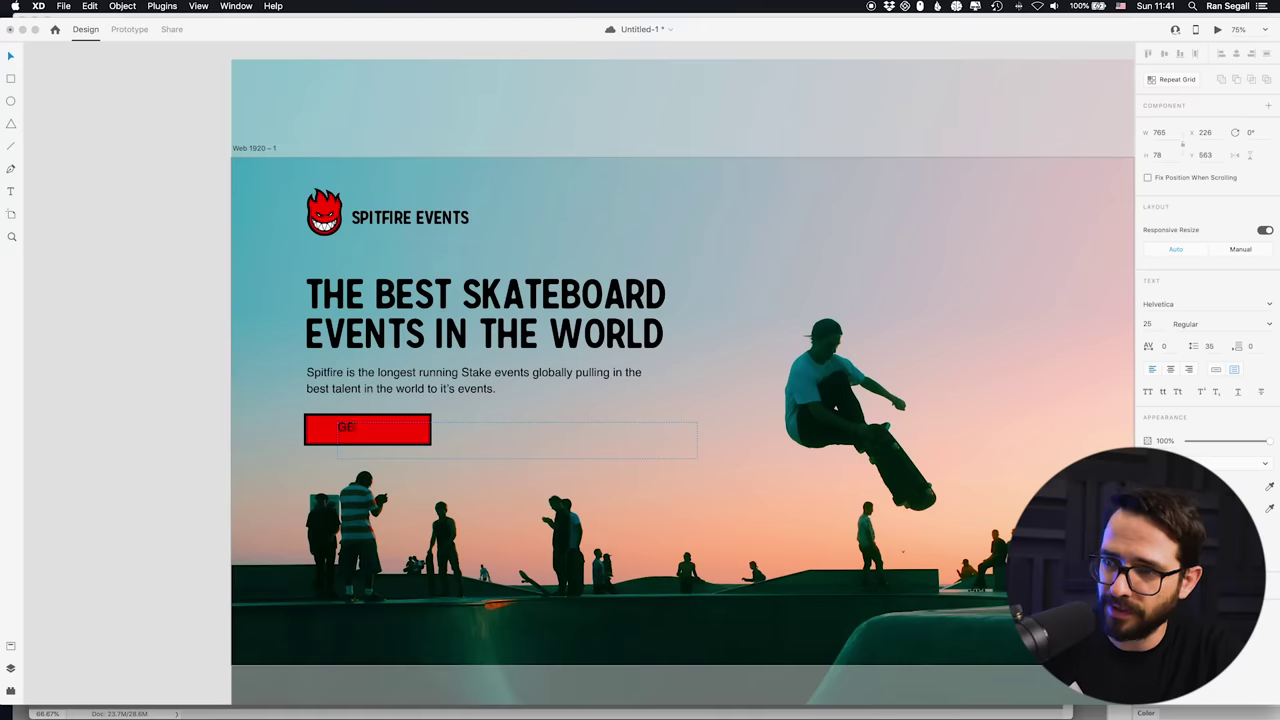
text(T TICKETS)
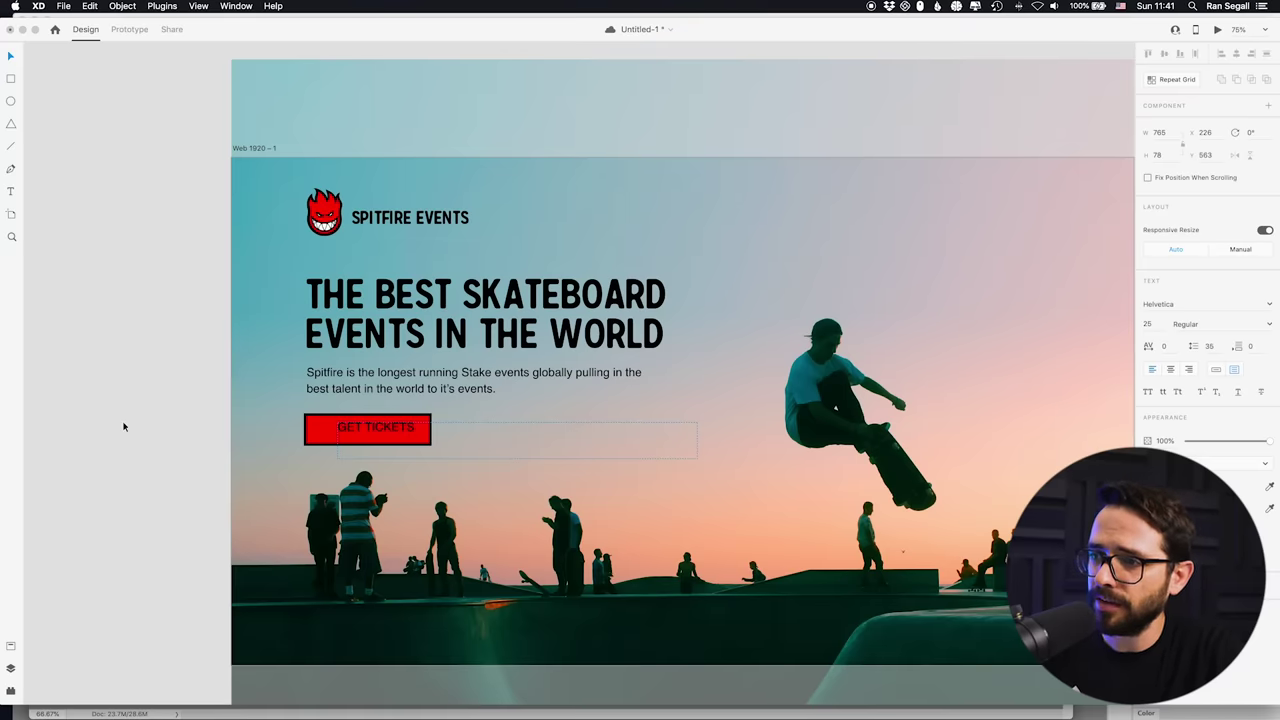
key(Escape)
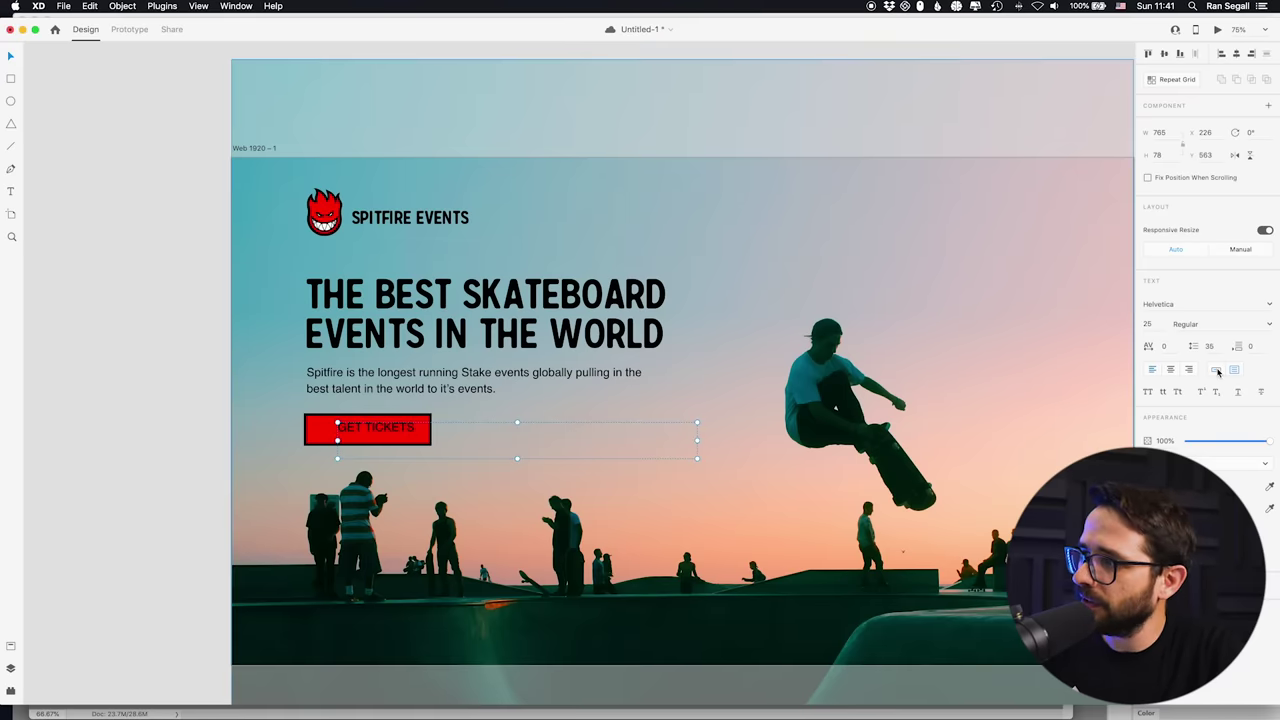
Make the GET TICKETS label Auto Width, Bold, size 21, and centre it in the button
click(1217, 370)
click(1186, 324)
click(1268, 324)
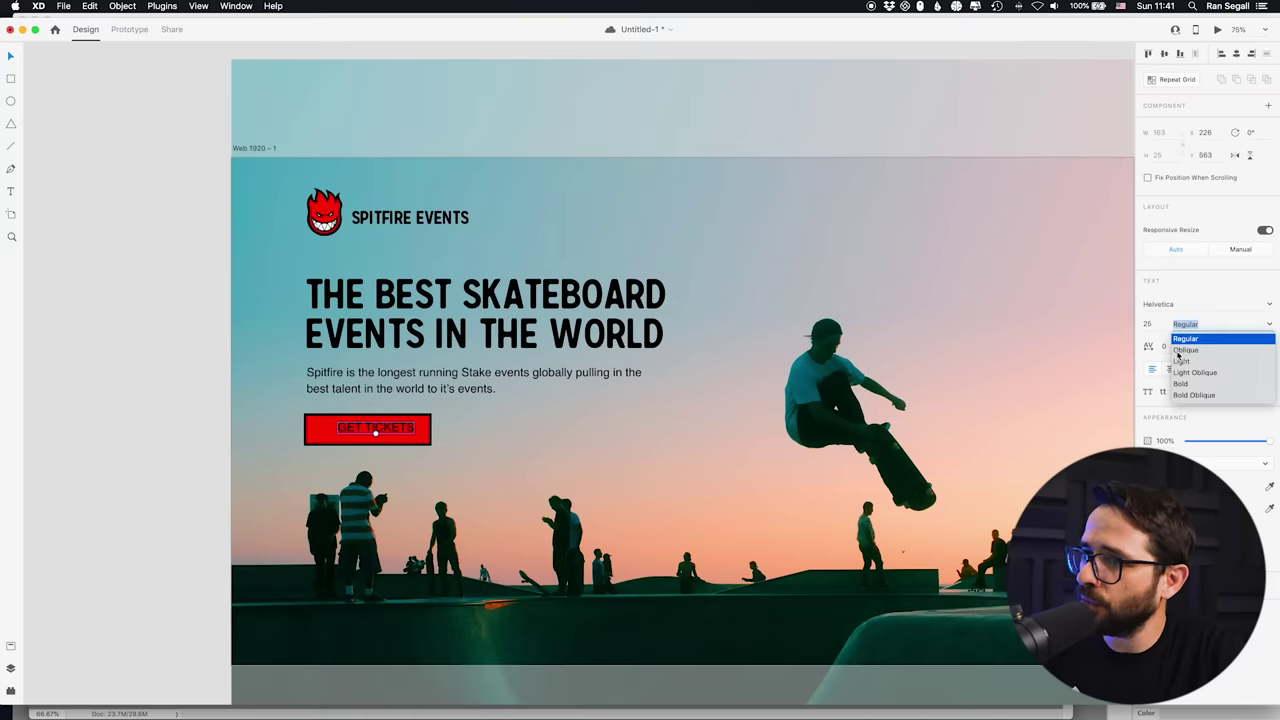
click(1181, 383)
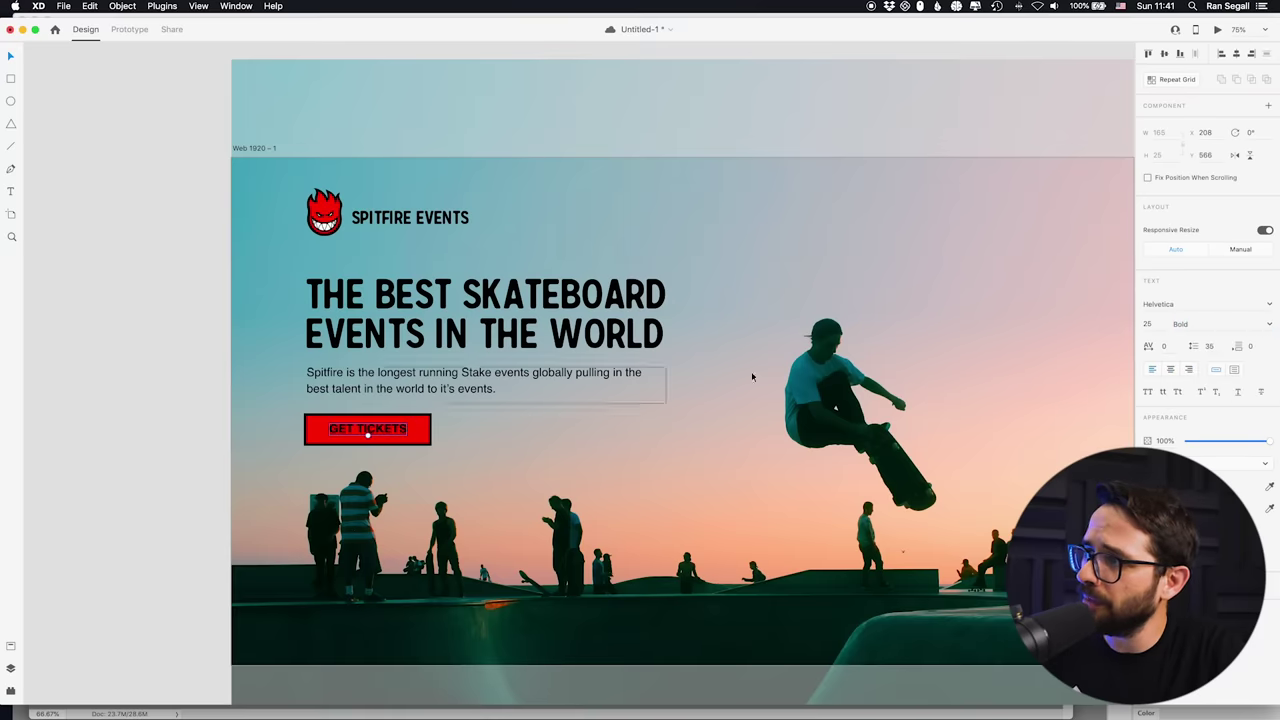
click(1148, 324)
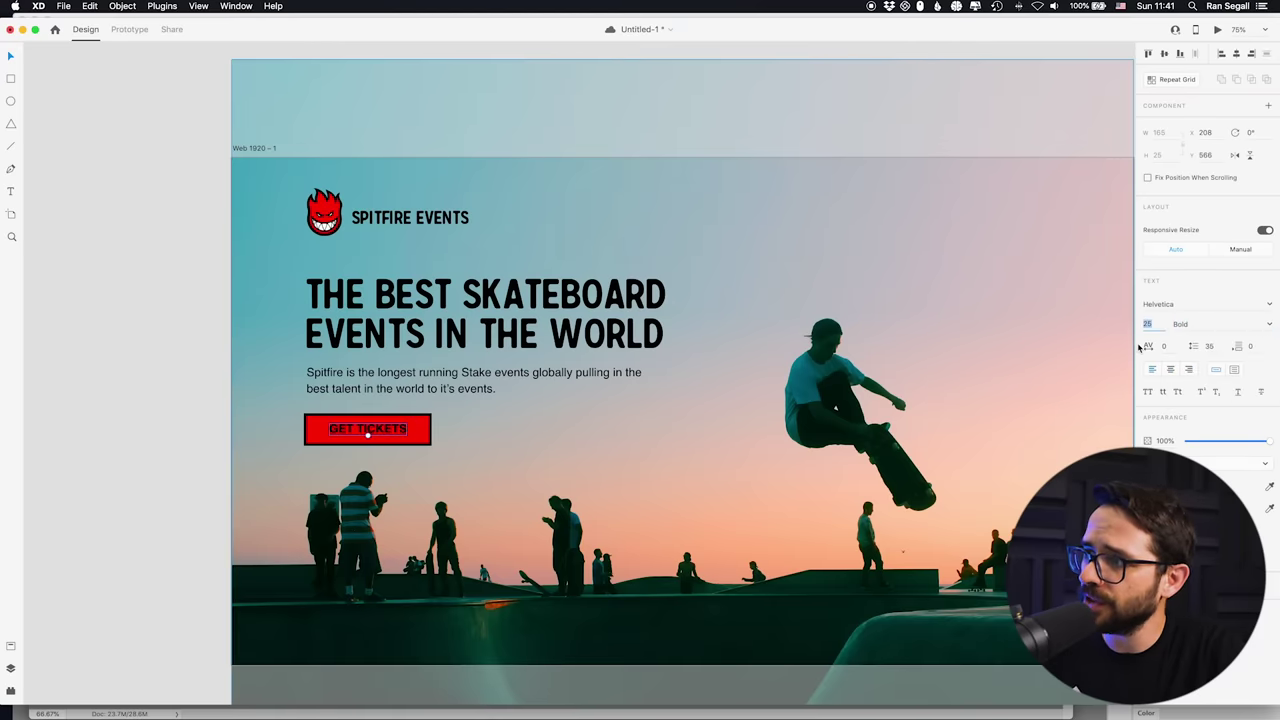
text(21)
key(Return)
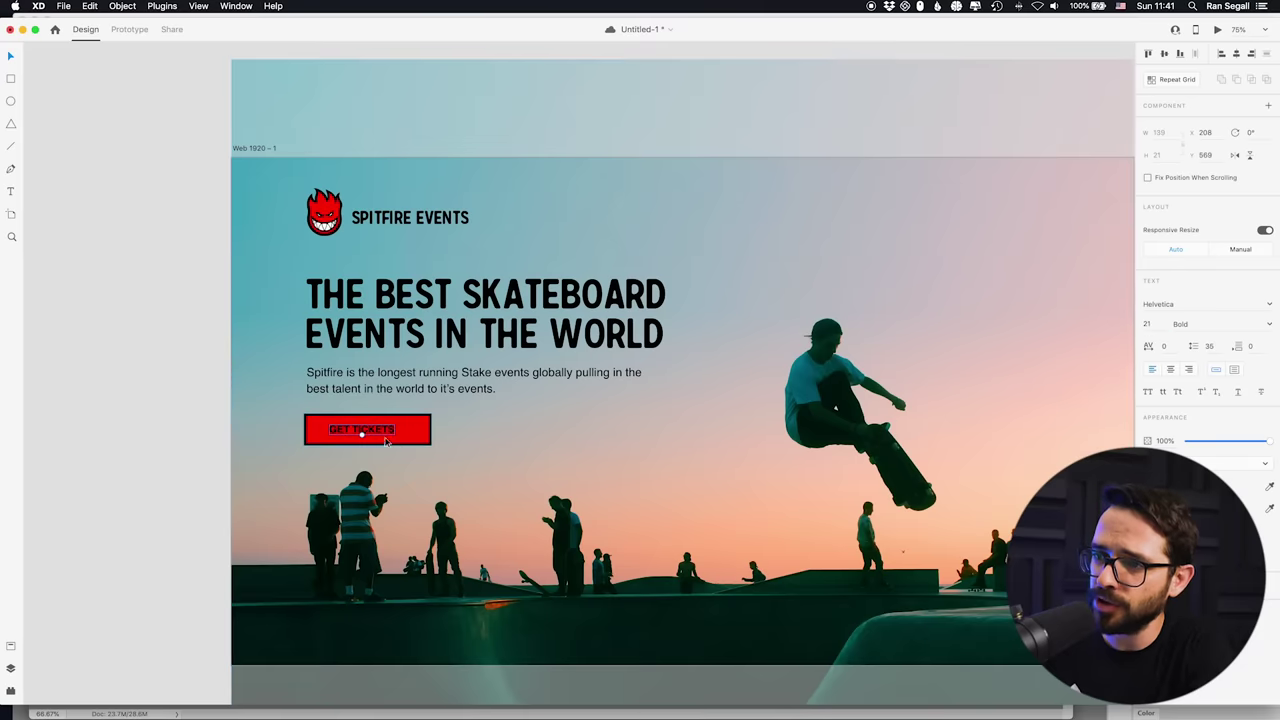
drag(381, 432, 386, 434)
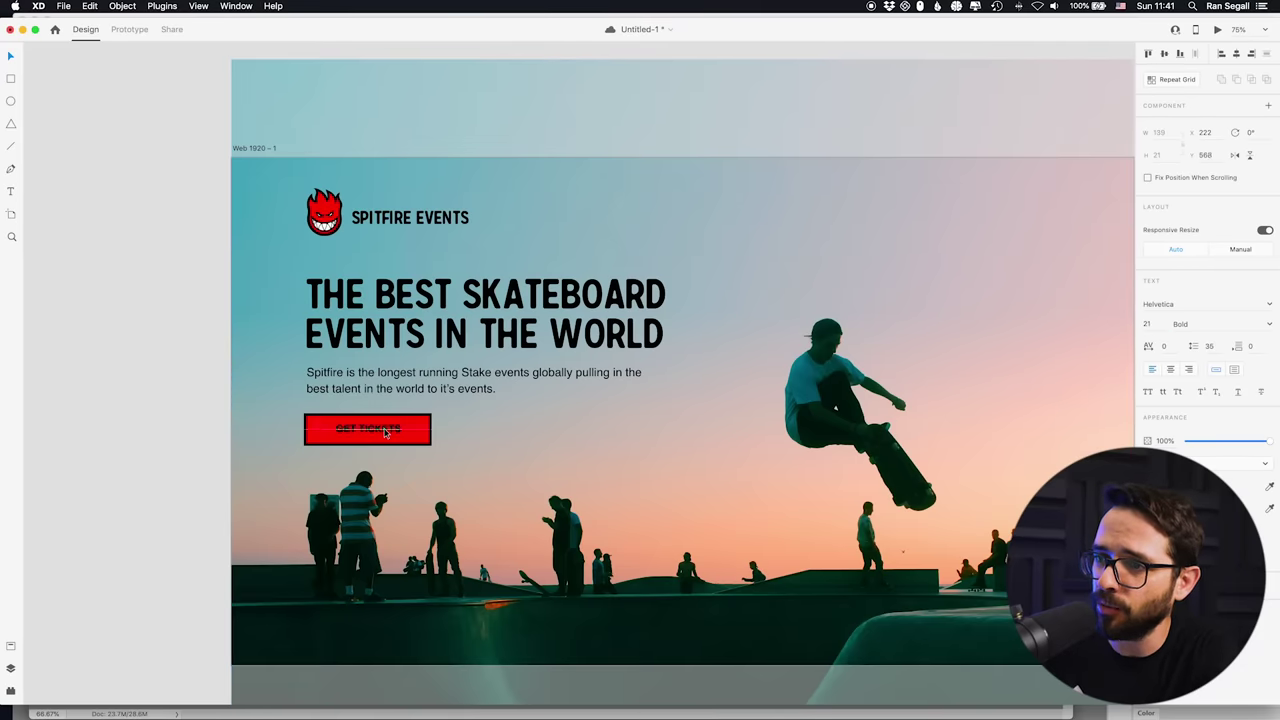
click(177, 423)
scroll(177, 423, down, 3)
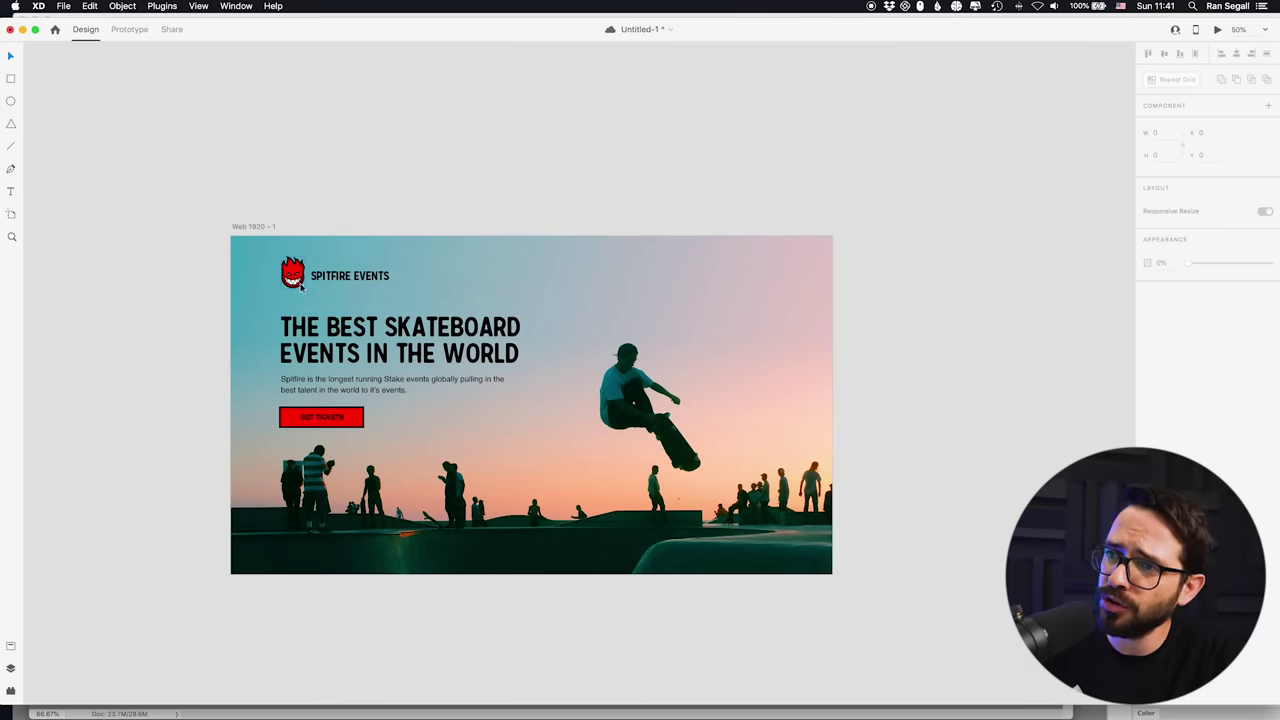
Enlarge the Untitled-1 logo window, zoom in, and show it full-screen
click(300, 270)
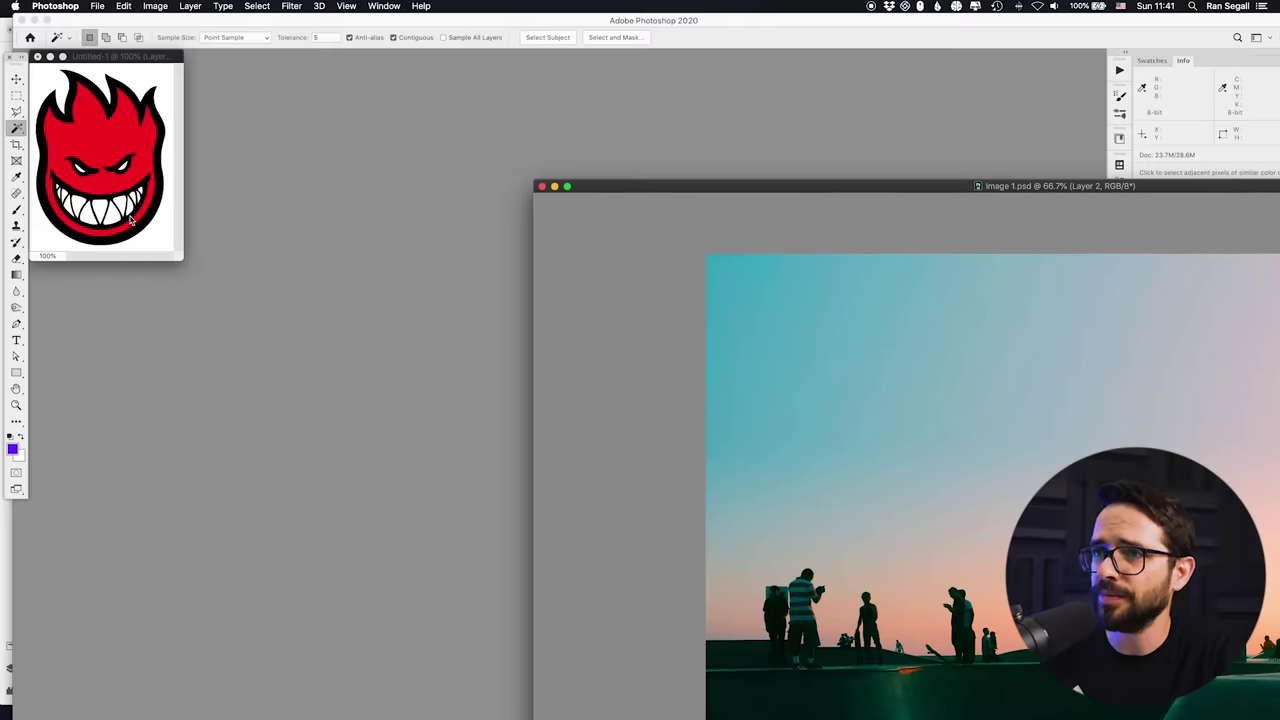
drag(181, 259, 482, 405)
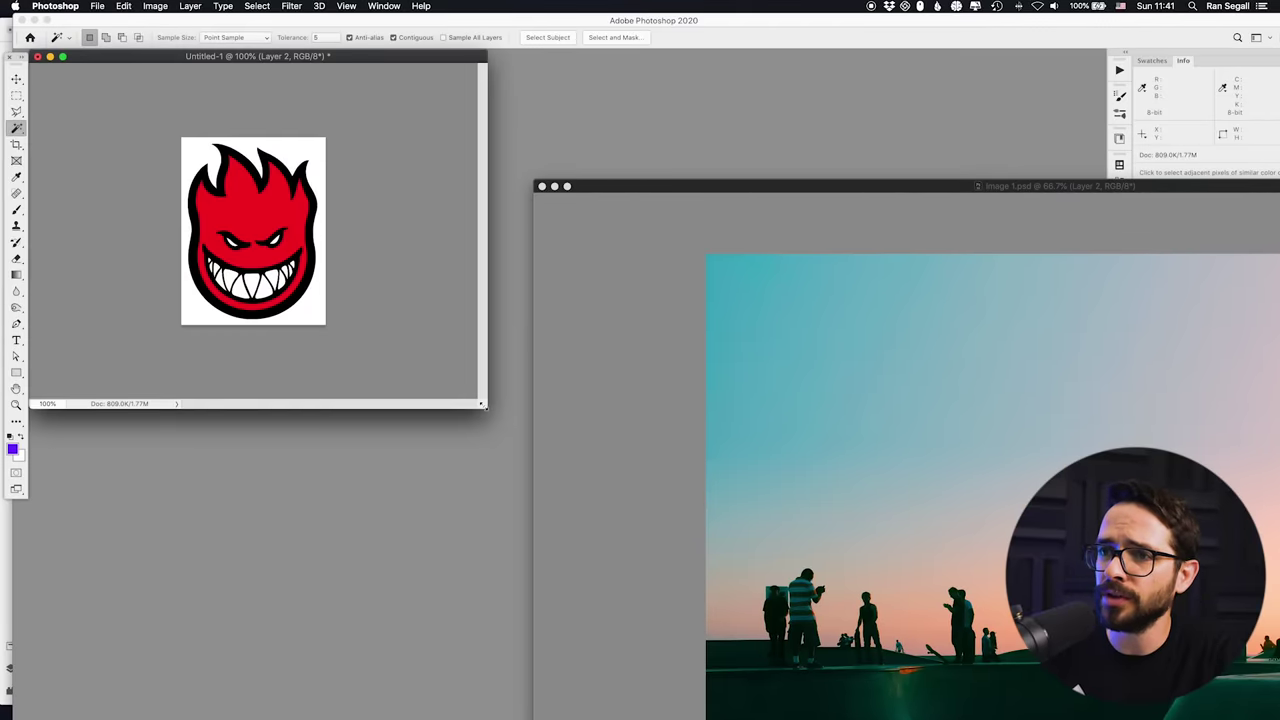
key(super+equal)
key(f)
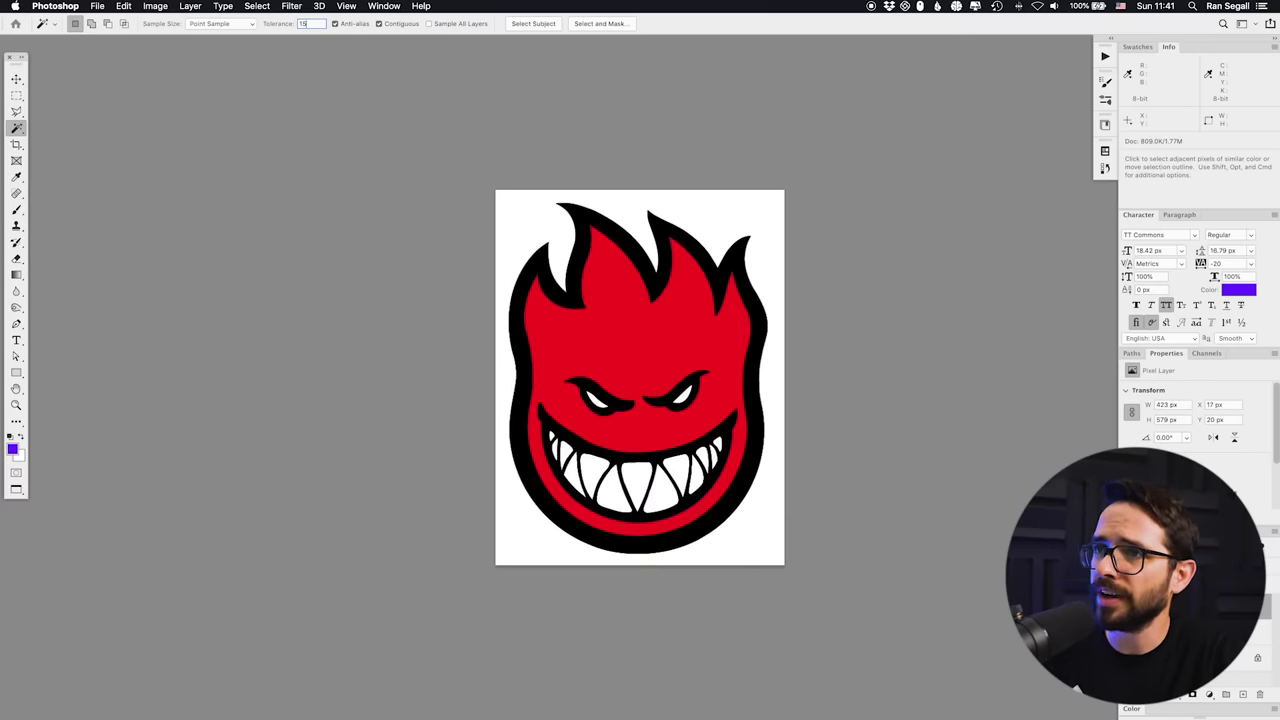
Try filling the red face area with white, then undo the fill
click(617, 333)
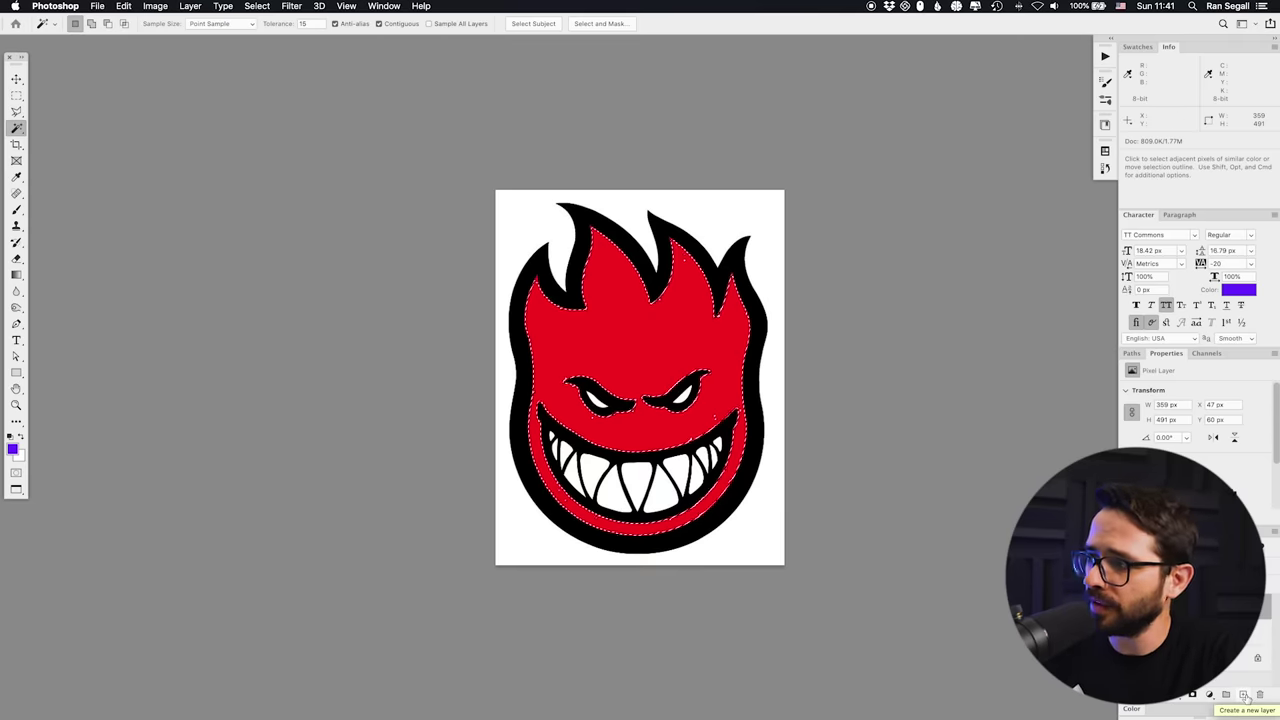
key(d)
key(BackSpace)
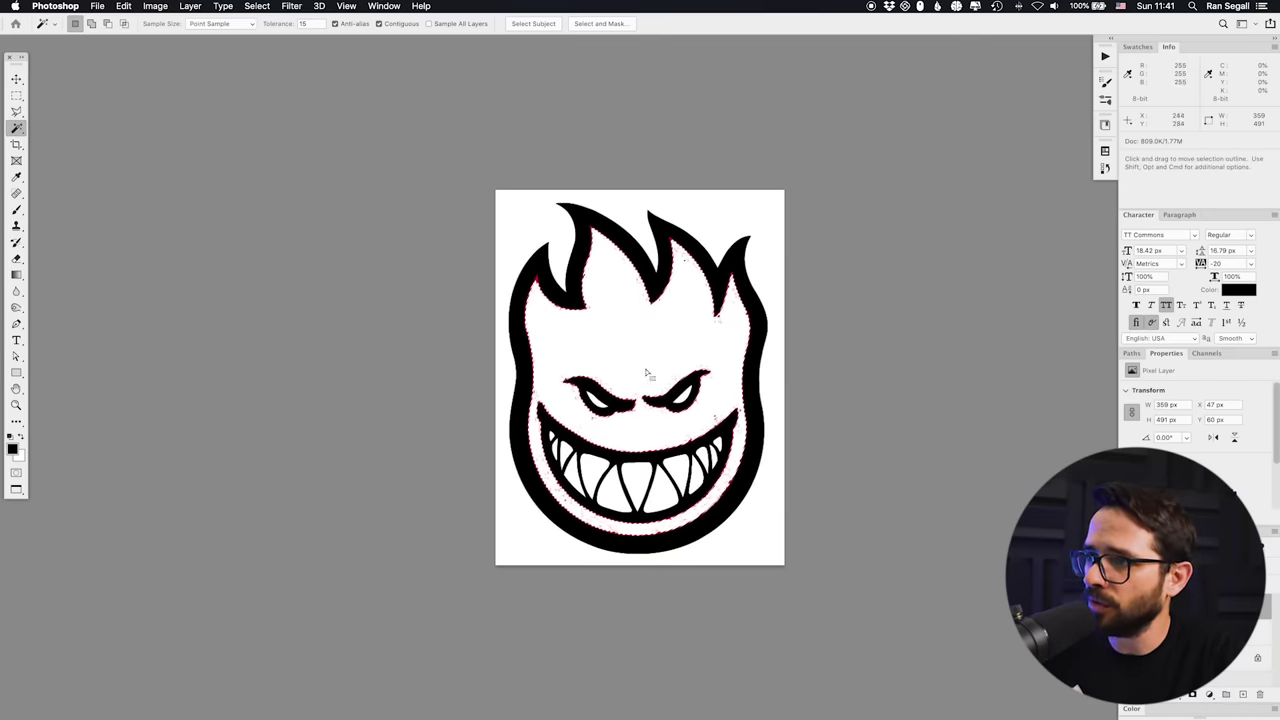
key(ctrl+d)
key(BackSpace)
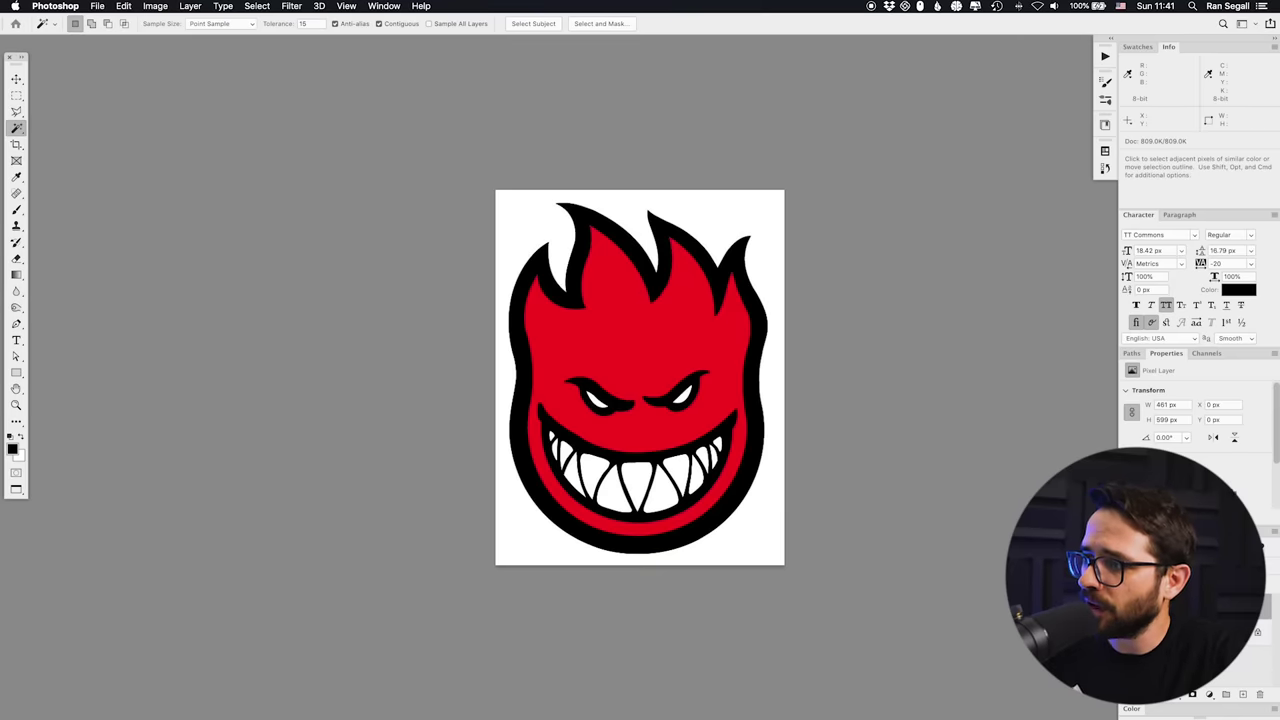
Select the logo's black artwork with Select > Color Range sampling black
click(290, 6)
mouse_move(245, 7)
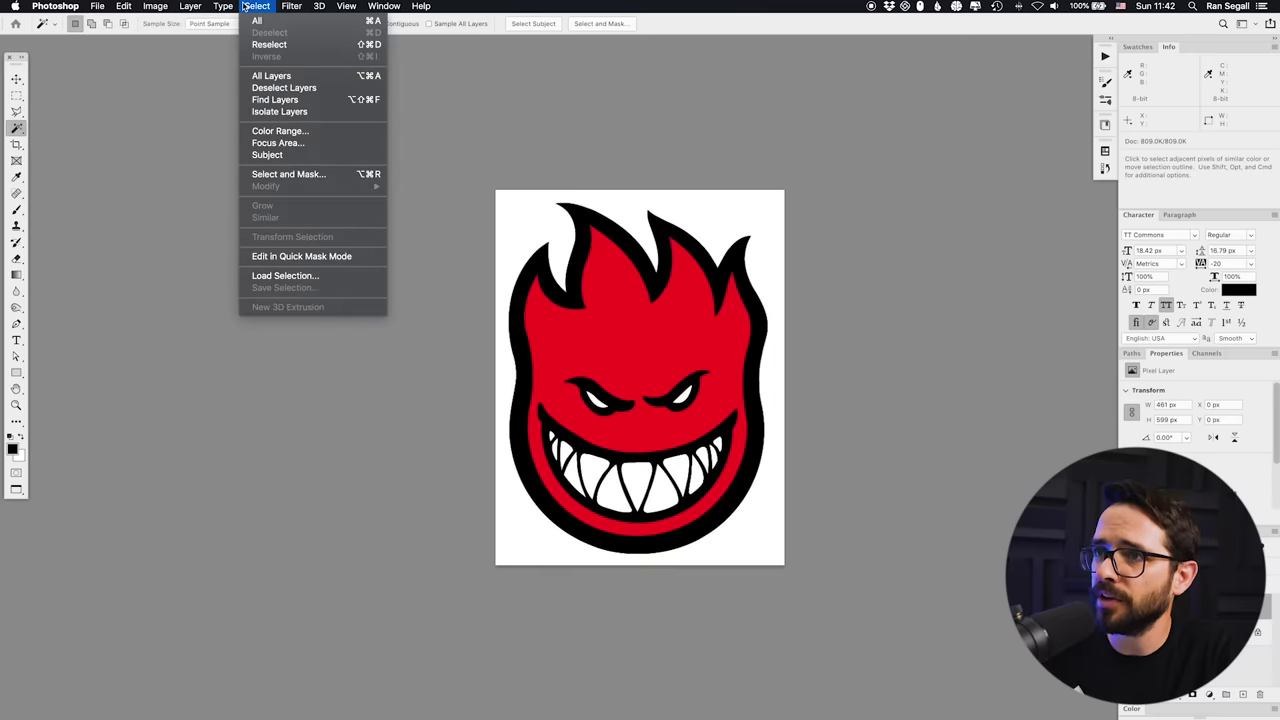
click(278, 131)
click(648, 263)
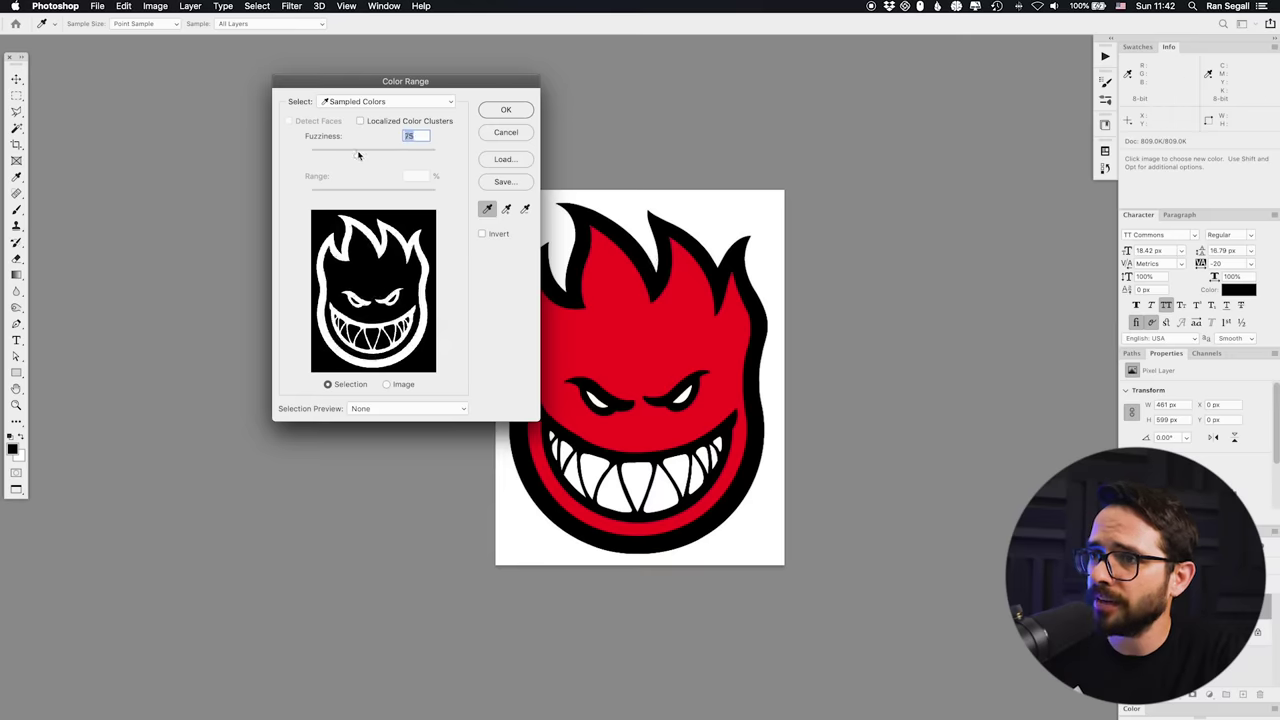
key(Return)
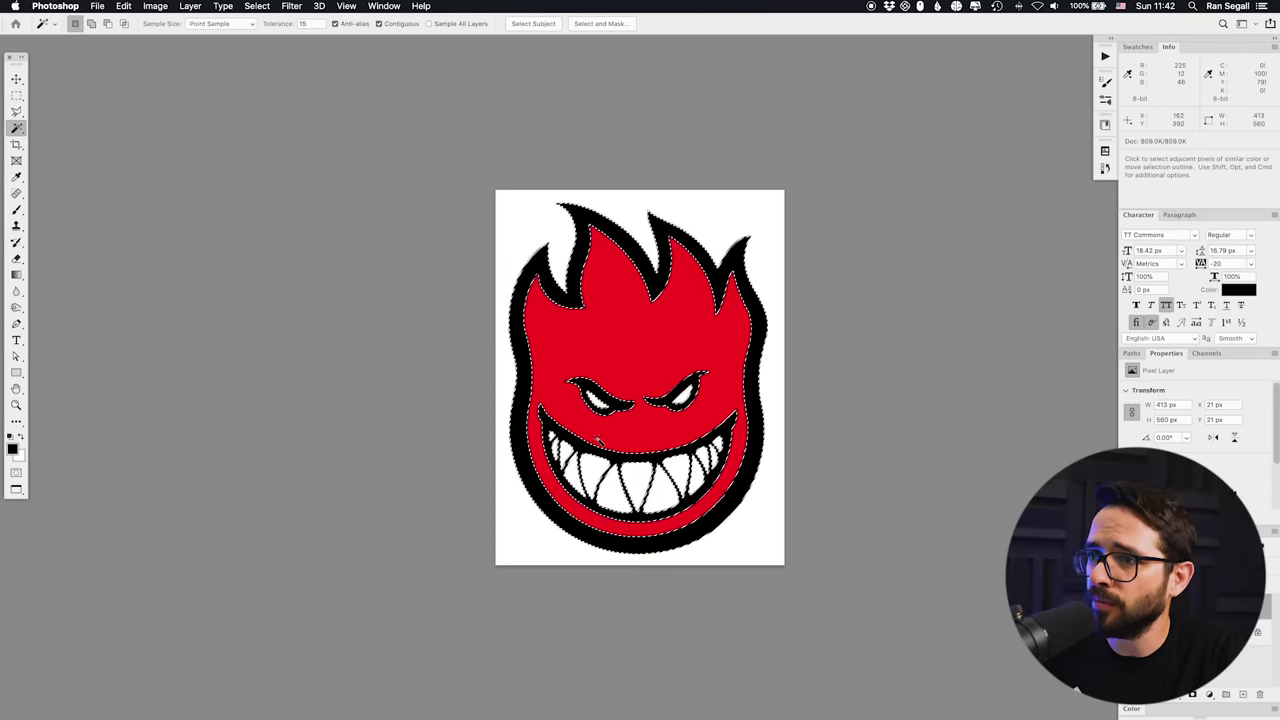
Copy the black outline onto its own layer, select all, and return to Adobe XD
key(ctrl+j)
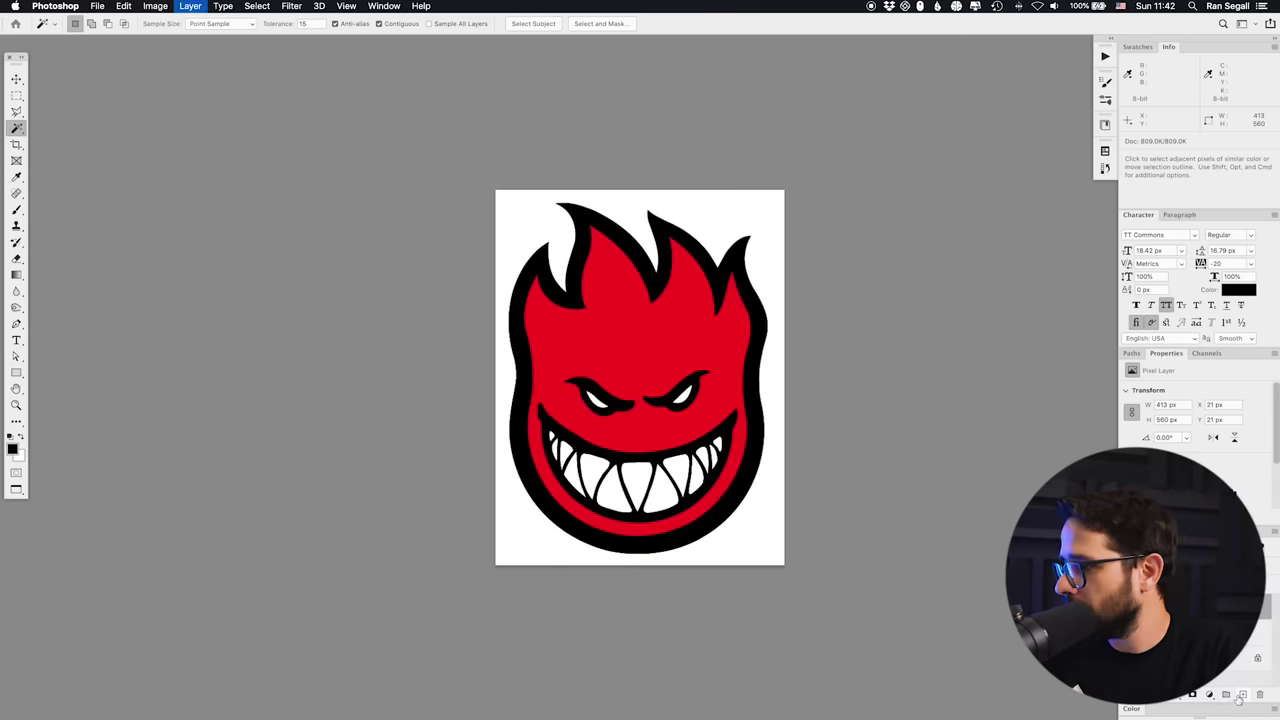
key(ctrl+a)
key(alt+Tab)
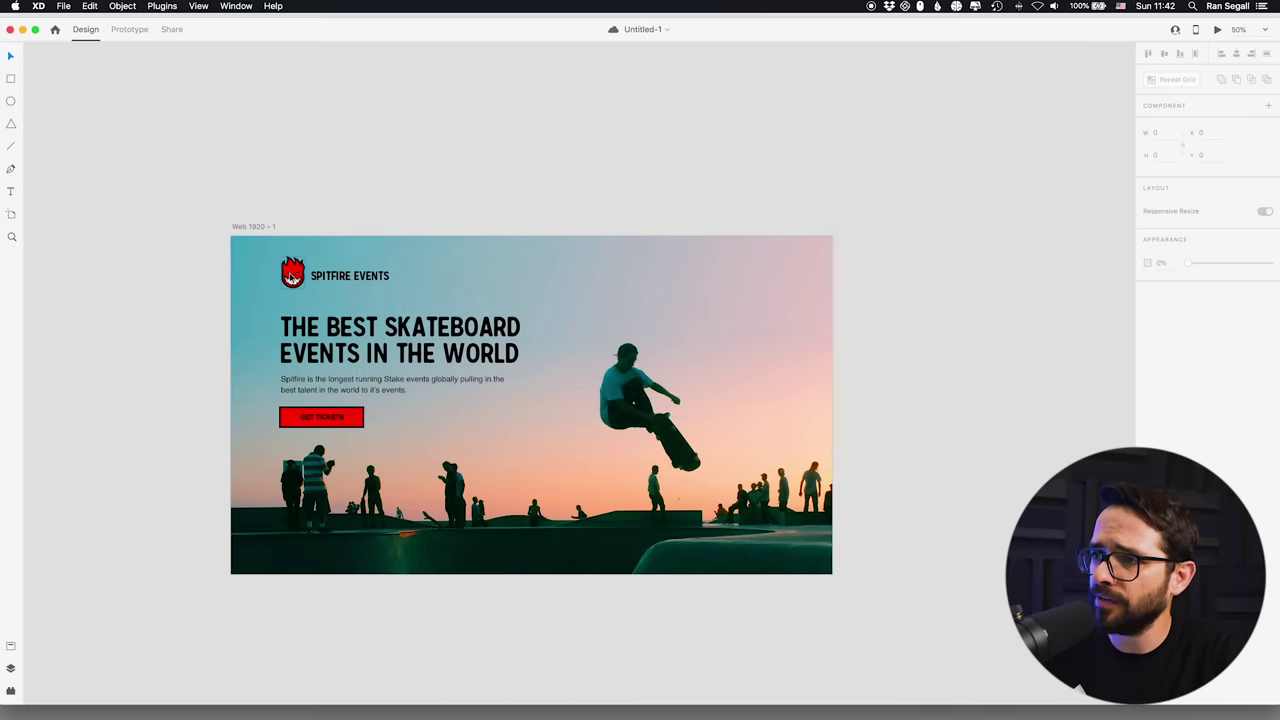
Paste the black flame, scale it down in place of the deleted red head, and nudge SPITFIRE EVENTS closer
key(super+v)
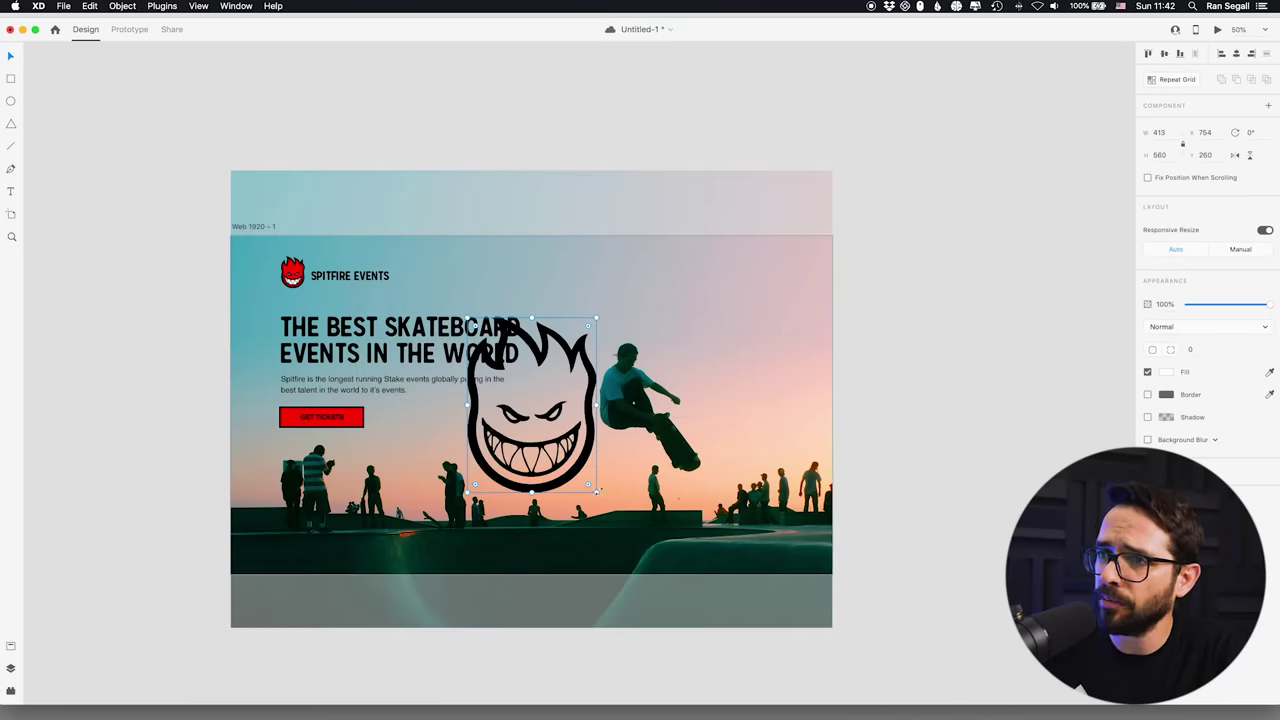
drag(592, 487, 368, 285)
scroll(368, 285, up, 5)
scroll(717, 569, up, 4)
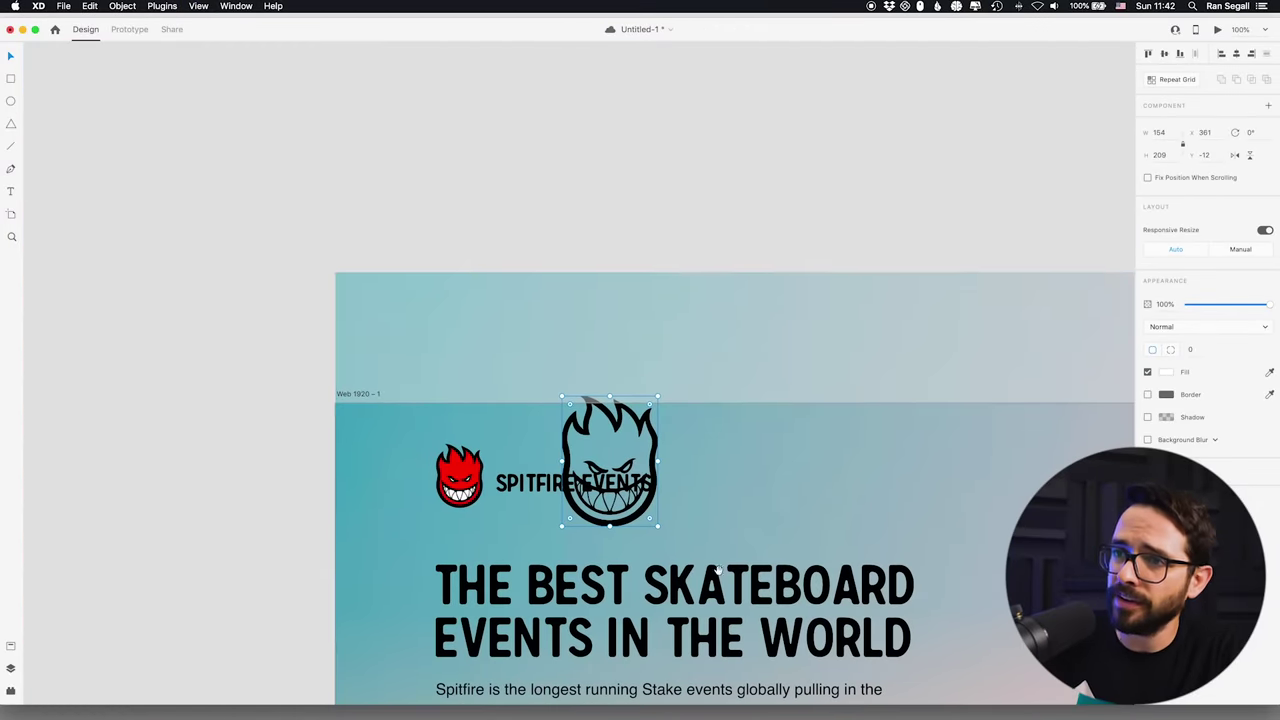
key(Delete)
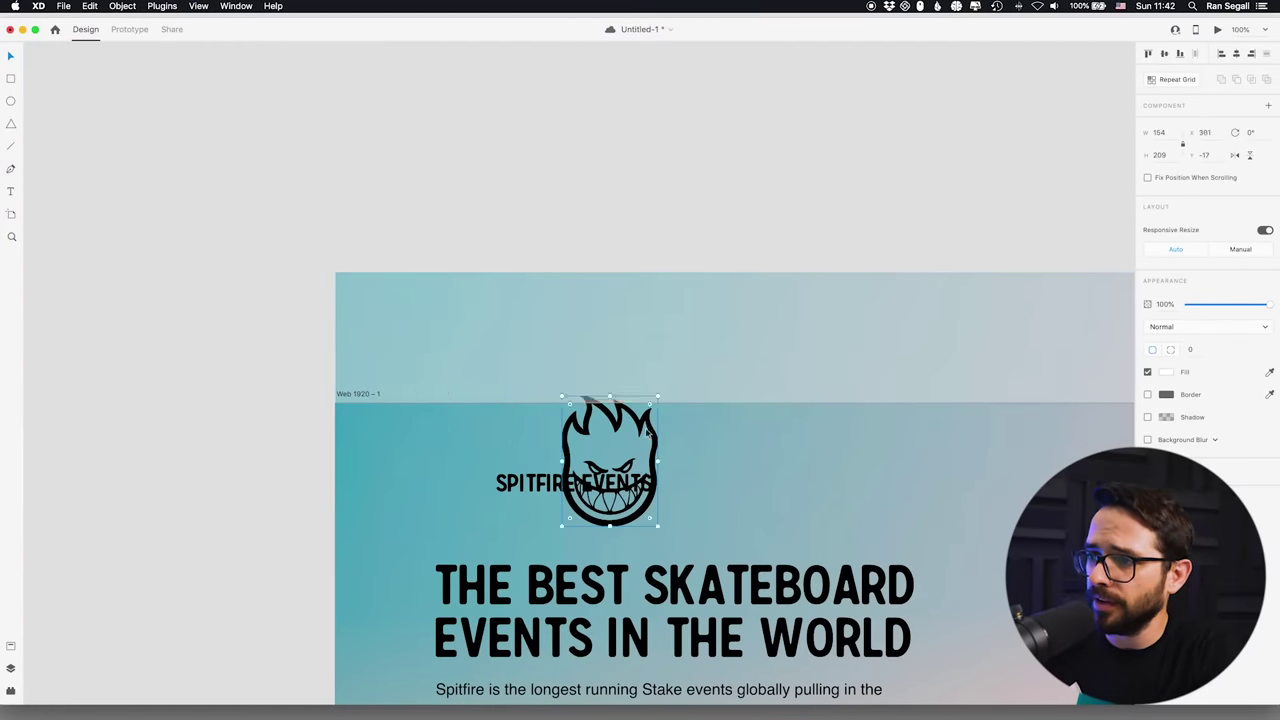
drag(648, 434, 478, 453)
drag(522, 491, 513, 492)
key(super+minus)
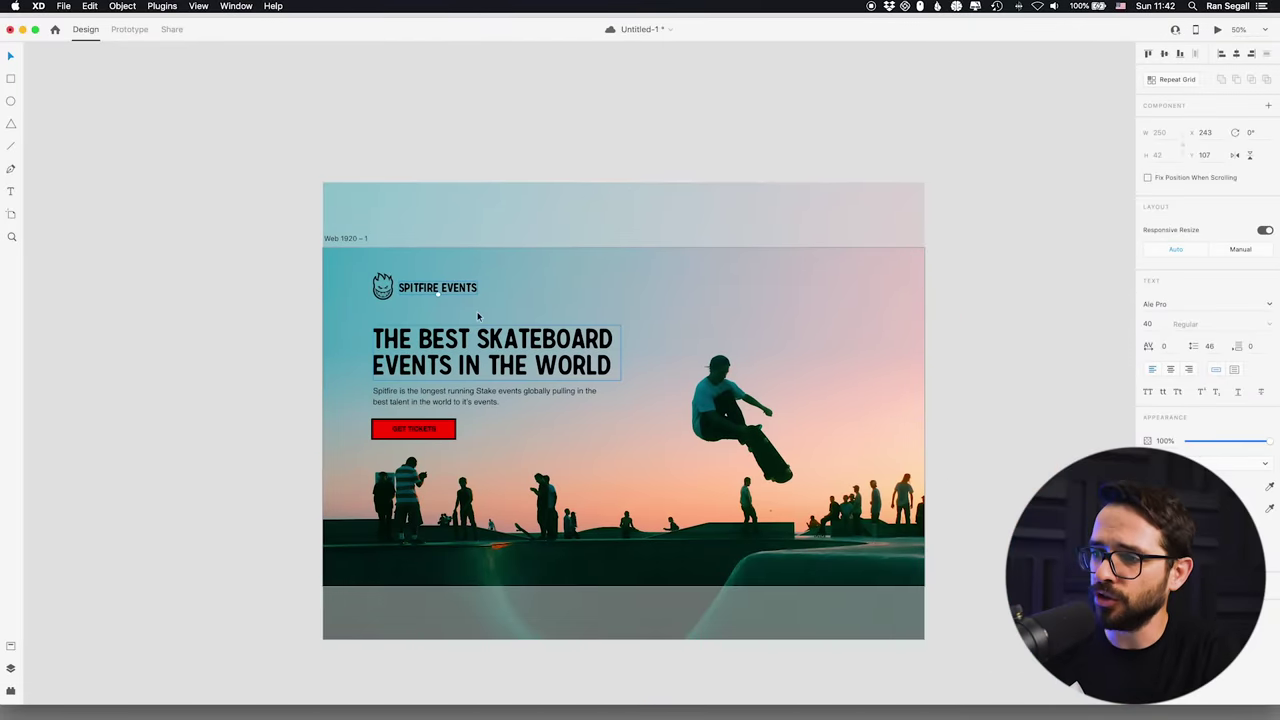
Enlarge the skatepark photo by its corner handle and shift it left and down
click(243, 366)
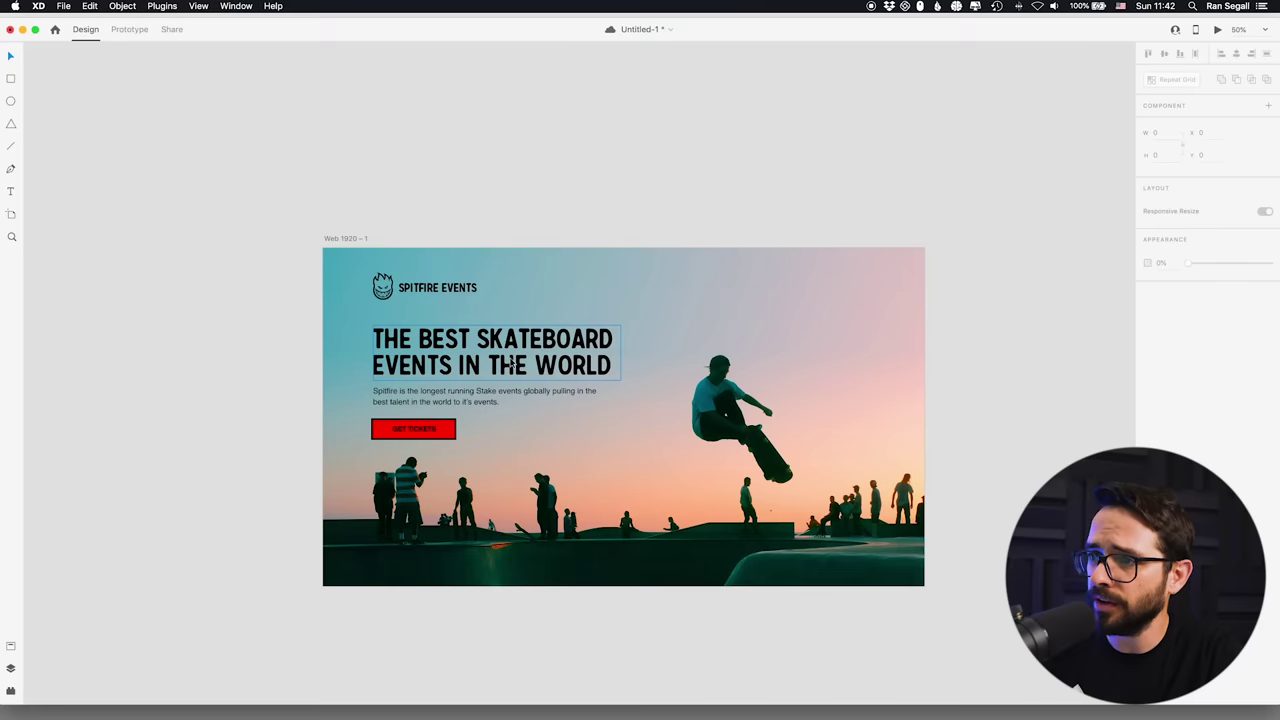
click(732, 424)
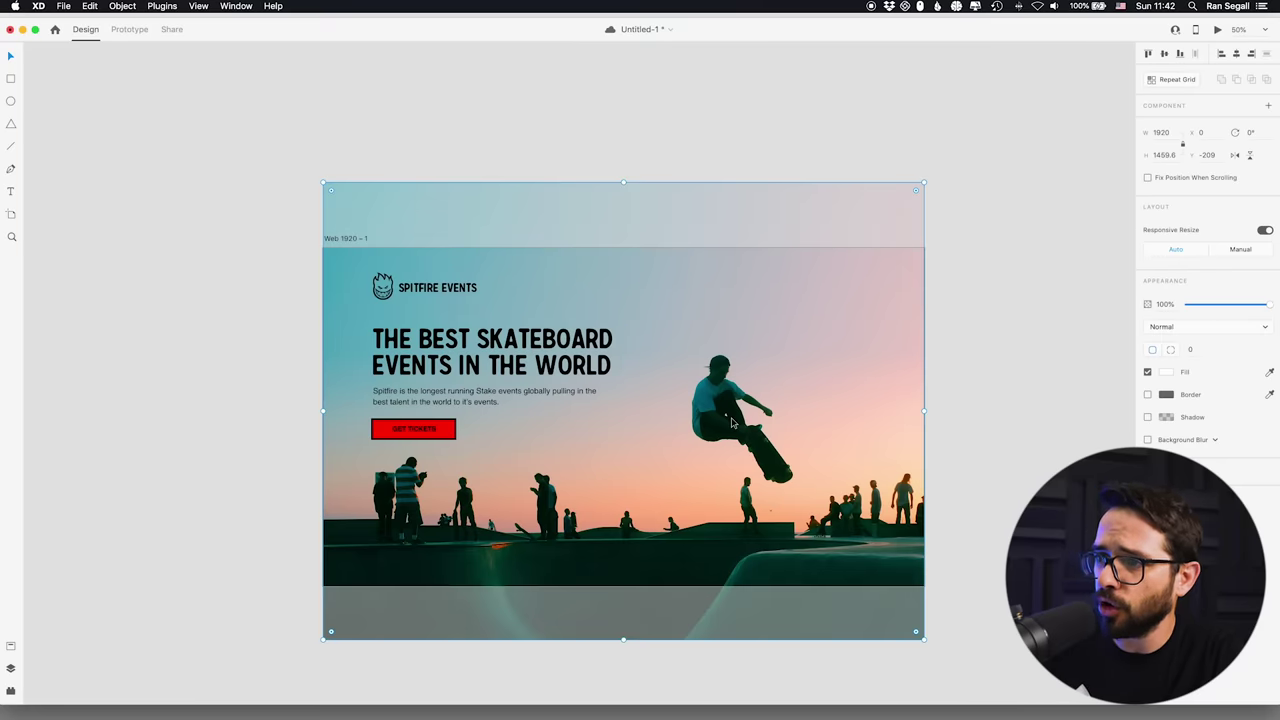
click(1071, 298)
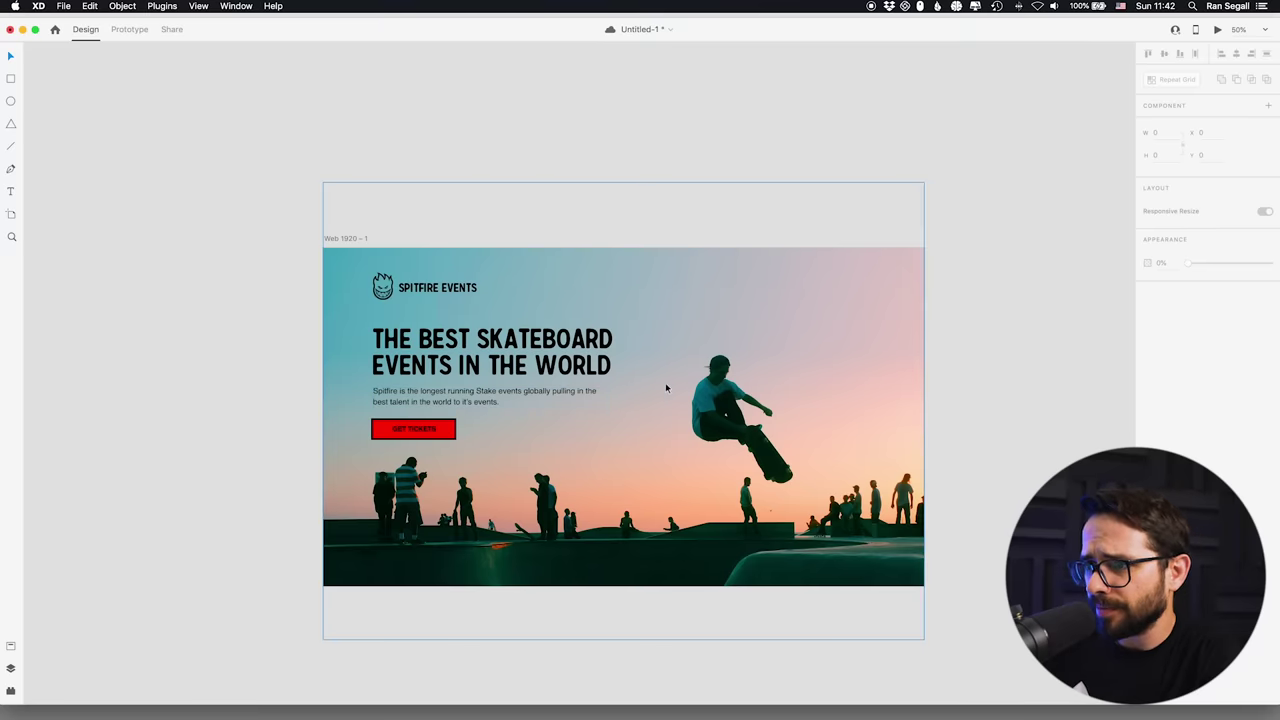
click(900, 272)
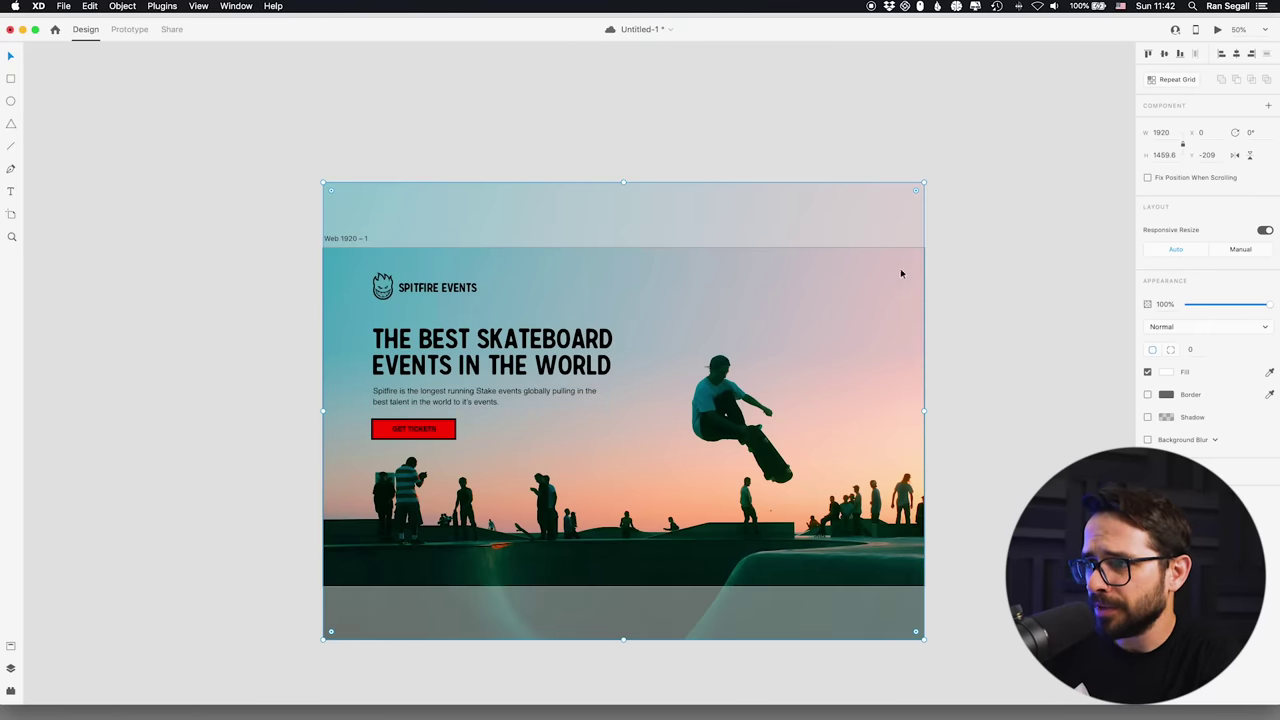
key(Escape)
click(849, 365)
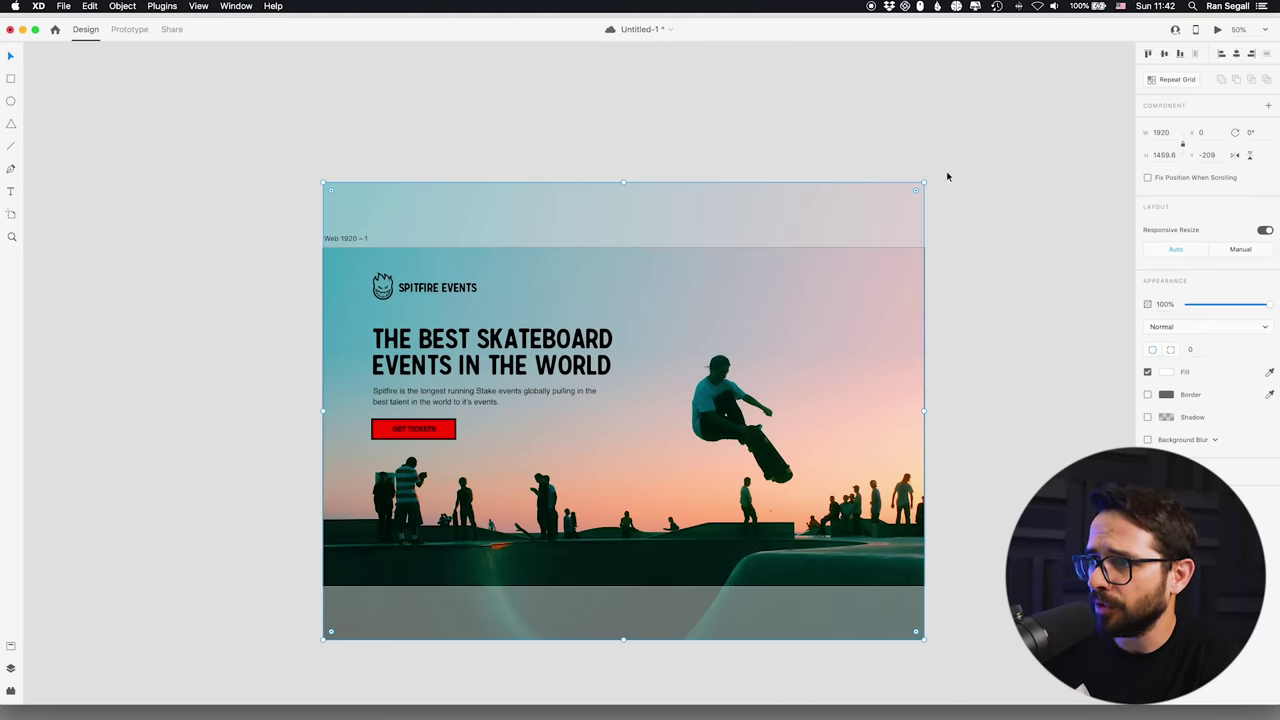
drag(923, 183, 1000, 243)
drag(705, 537, 693, 563)
key(shift+Left)
key(shift+Left)
click(1083, 448)
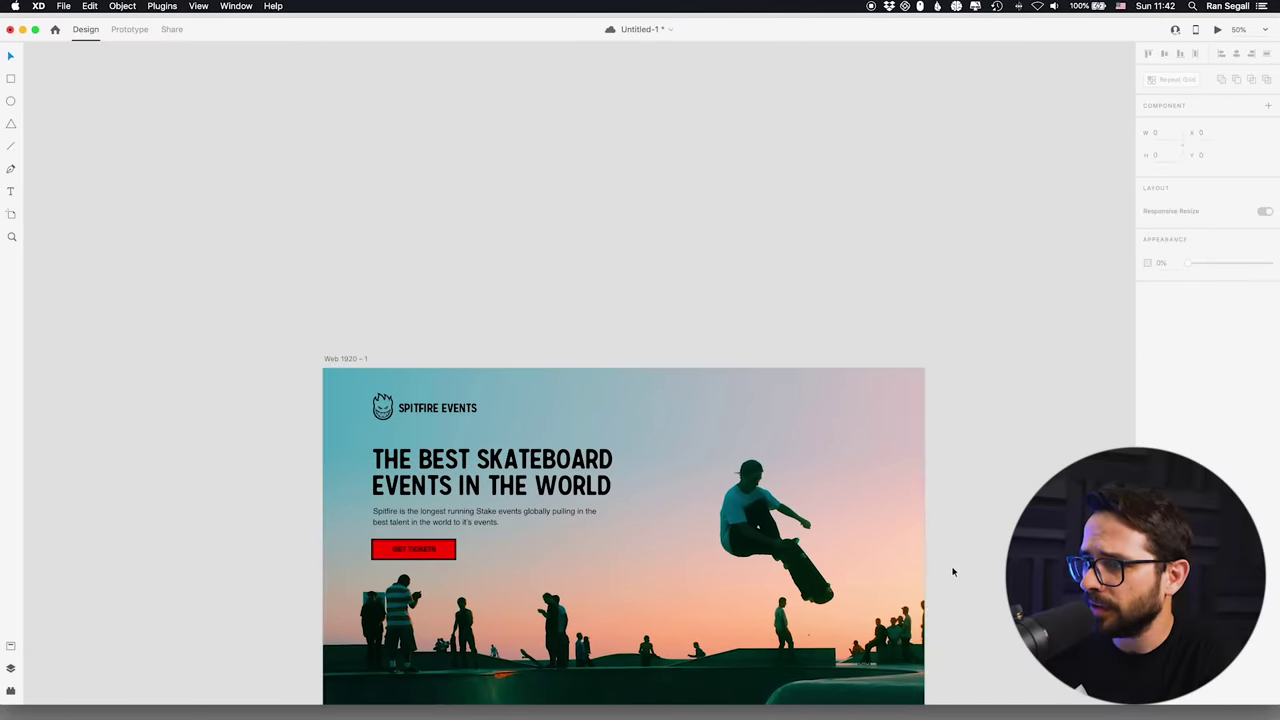
Nudge the photo down 20 px and review the framing
scroll(900, 460, down, 3)
click(546, 474)
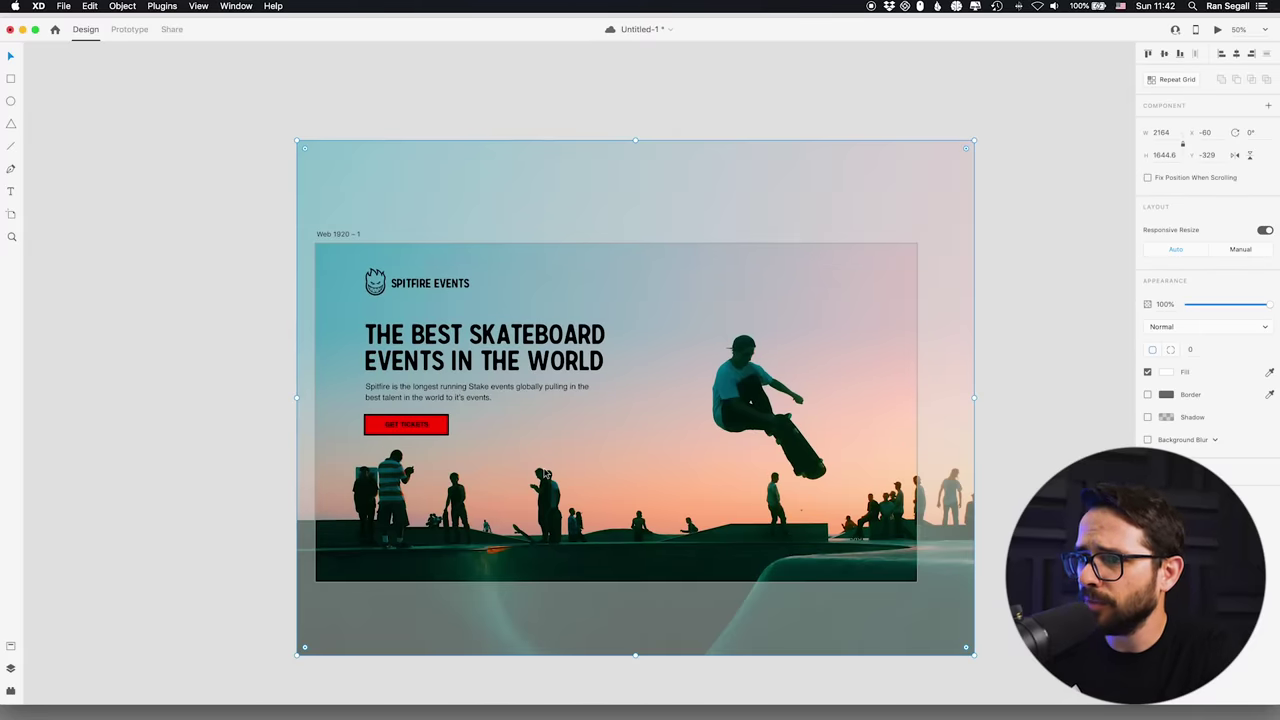
click(1046, 420)
click(741, 460)
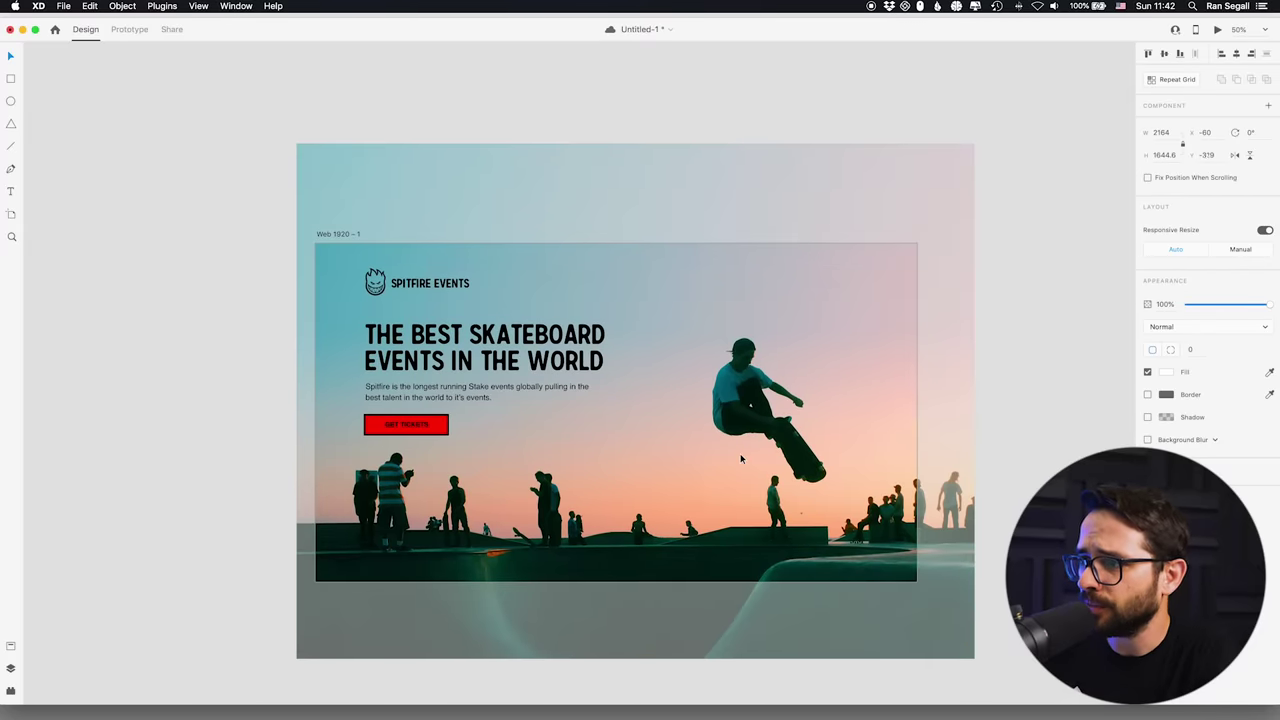
key(shift+Down)
key(shift+Down)
click(1012, 392)
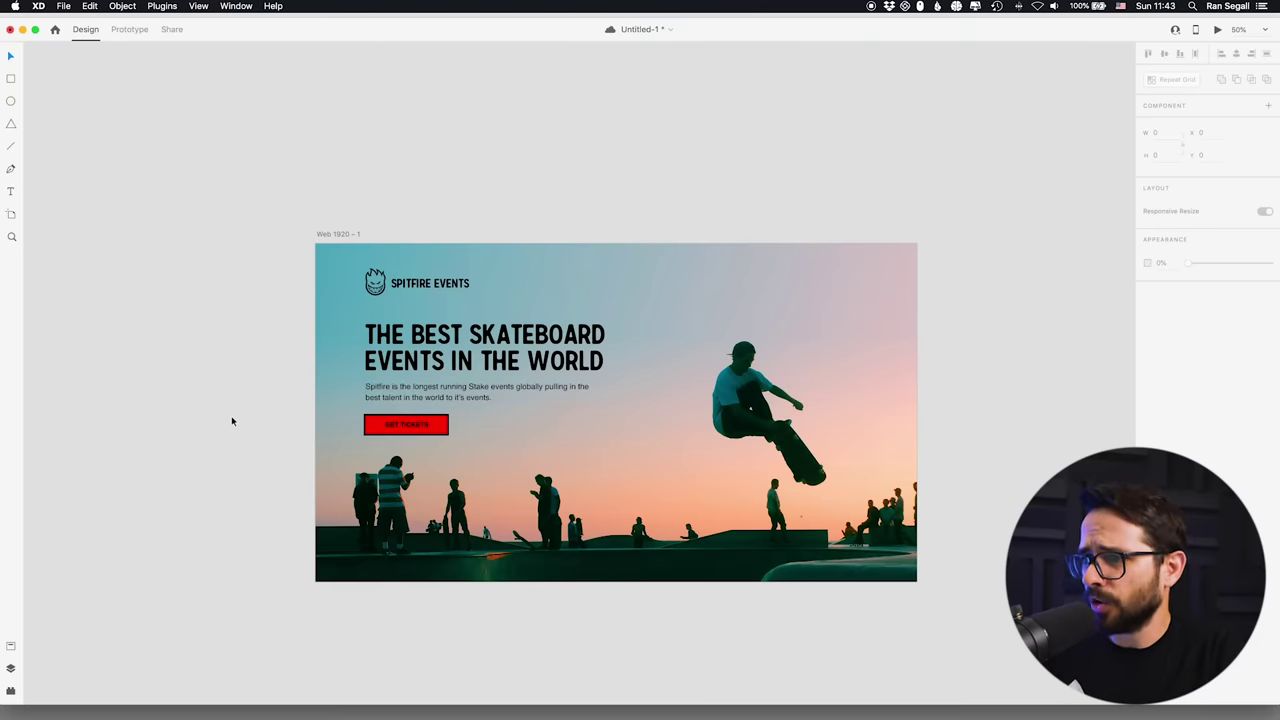
Duplicate the paragraph to the top right as an auto-width Events link
drag(379, 398, 649, 280)
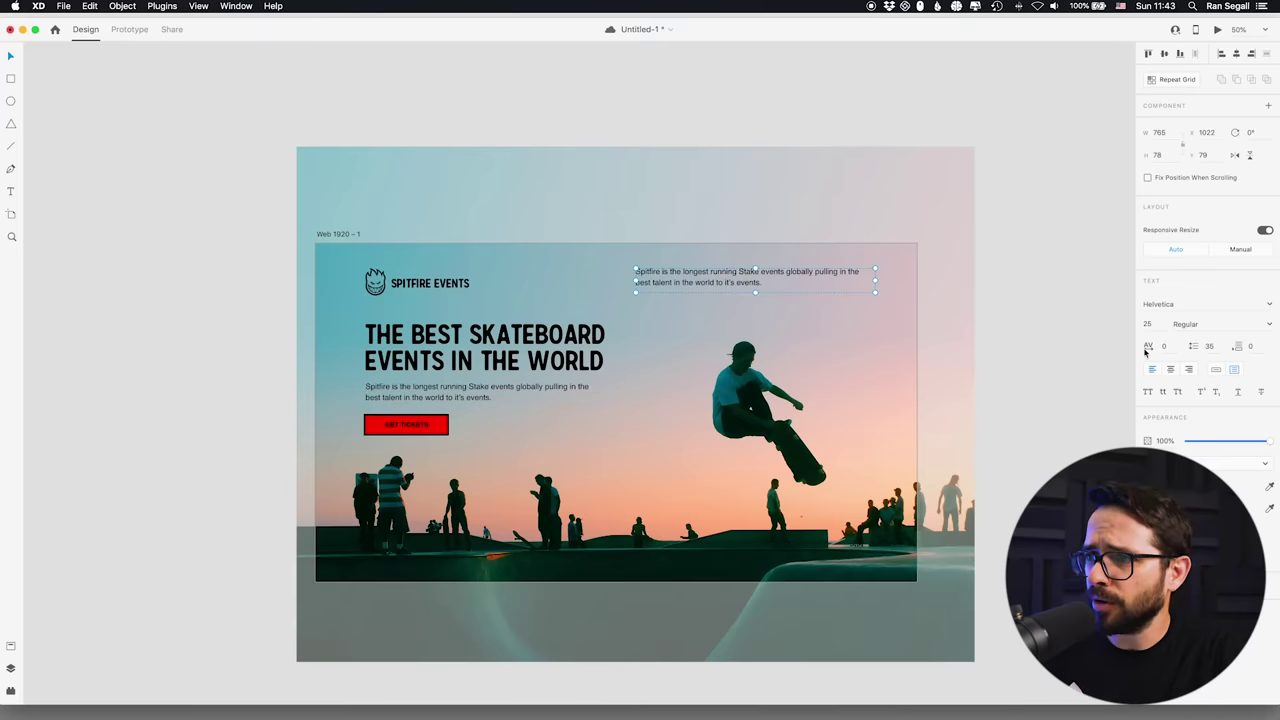
click(1216, 369)
double_click(708, 282)
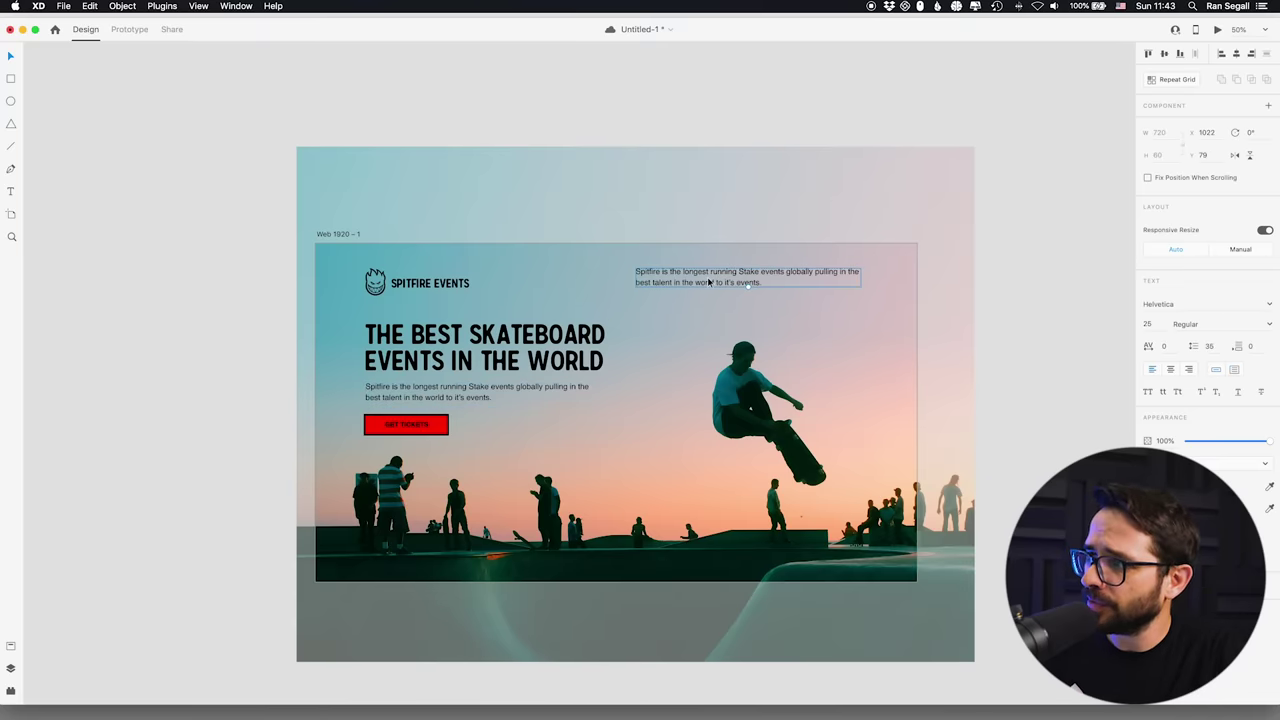
key(super+a)
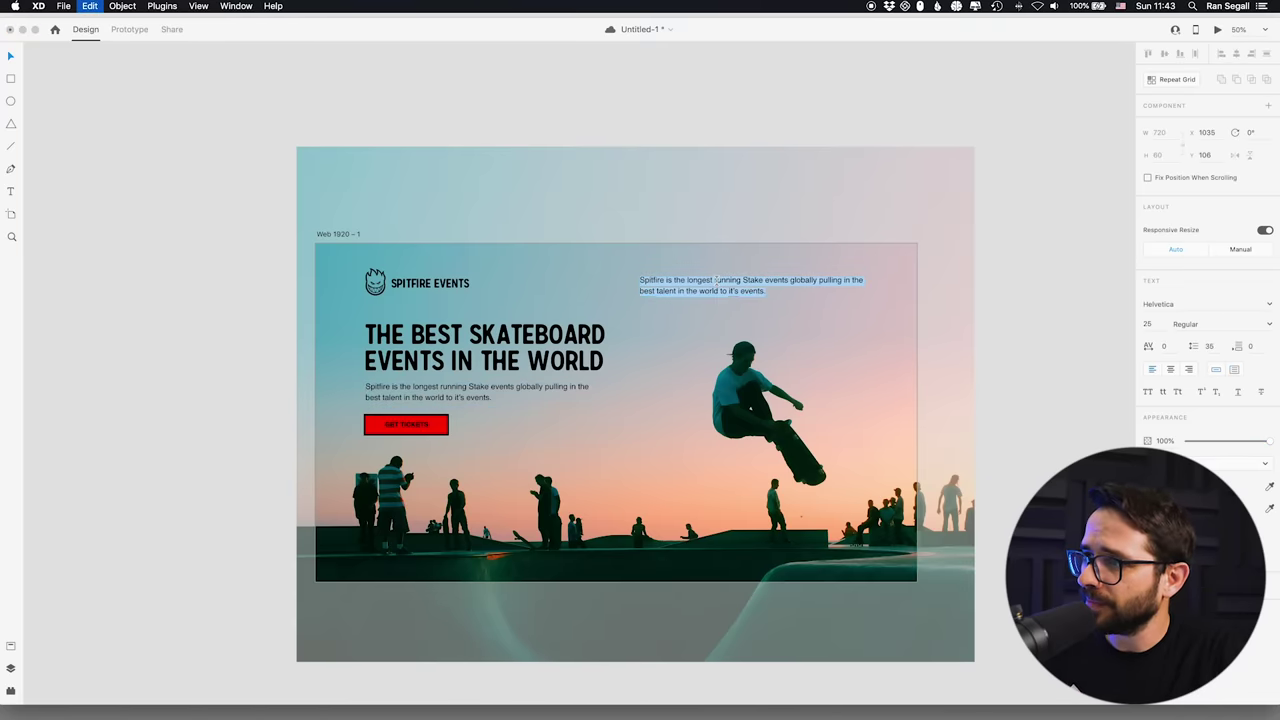
text(Events)
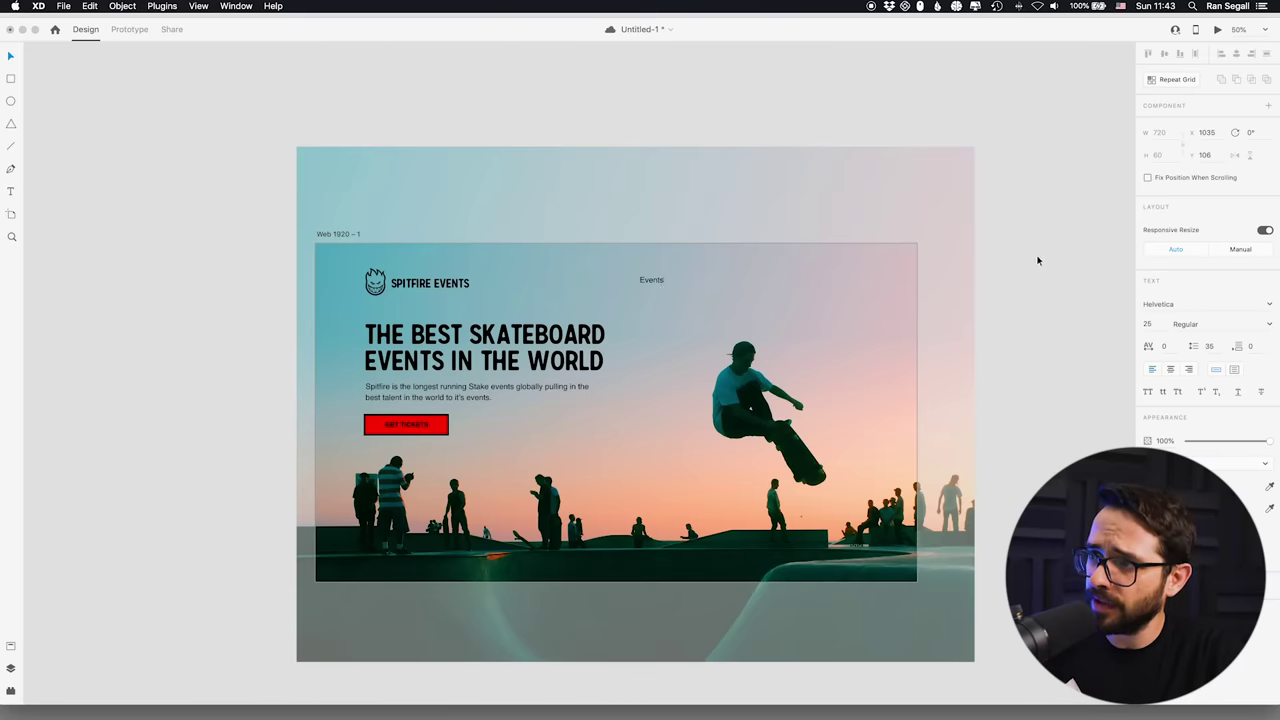
click(659, 283)
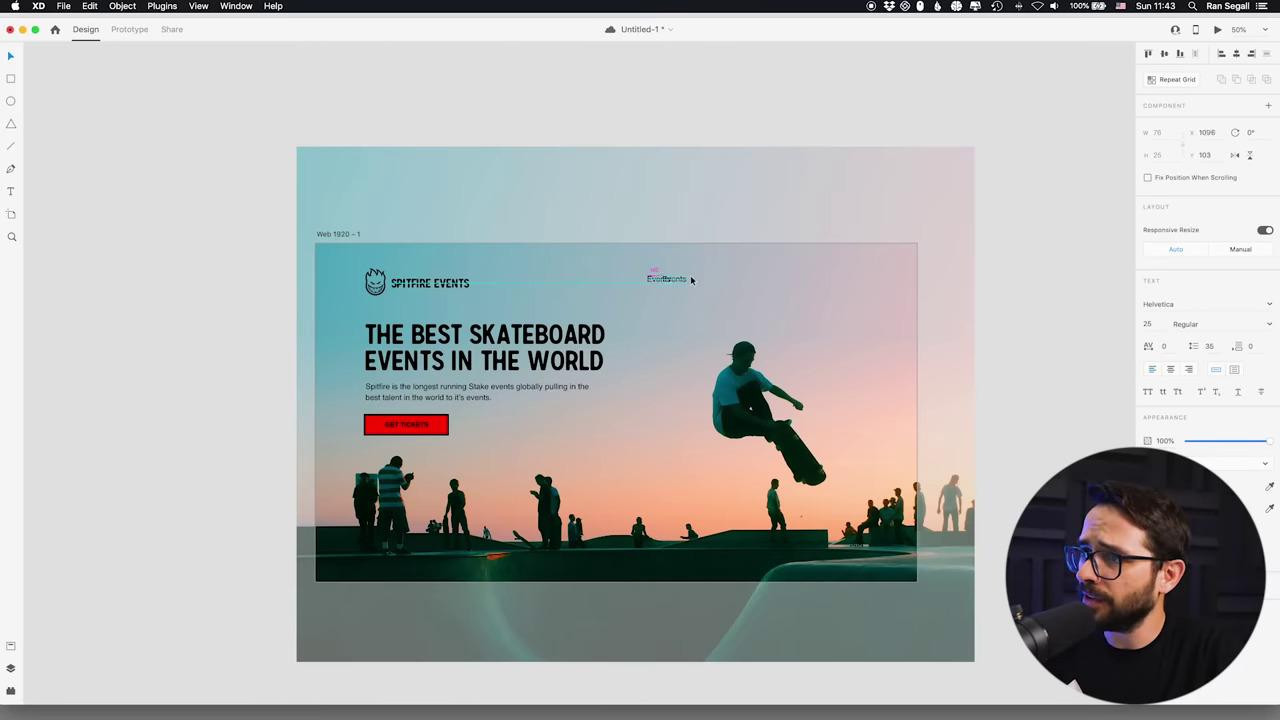
Duplicate Events rightward into About and Contact links
drag(690, 280, 720, 280)
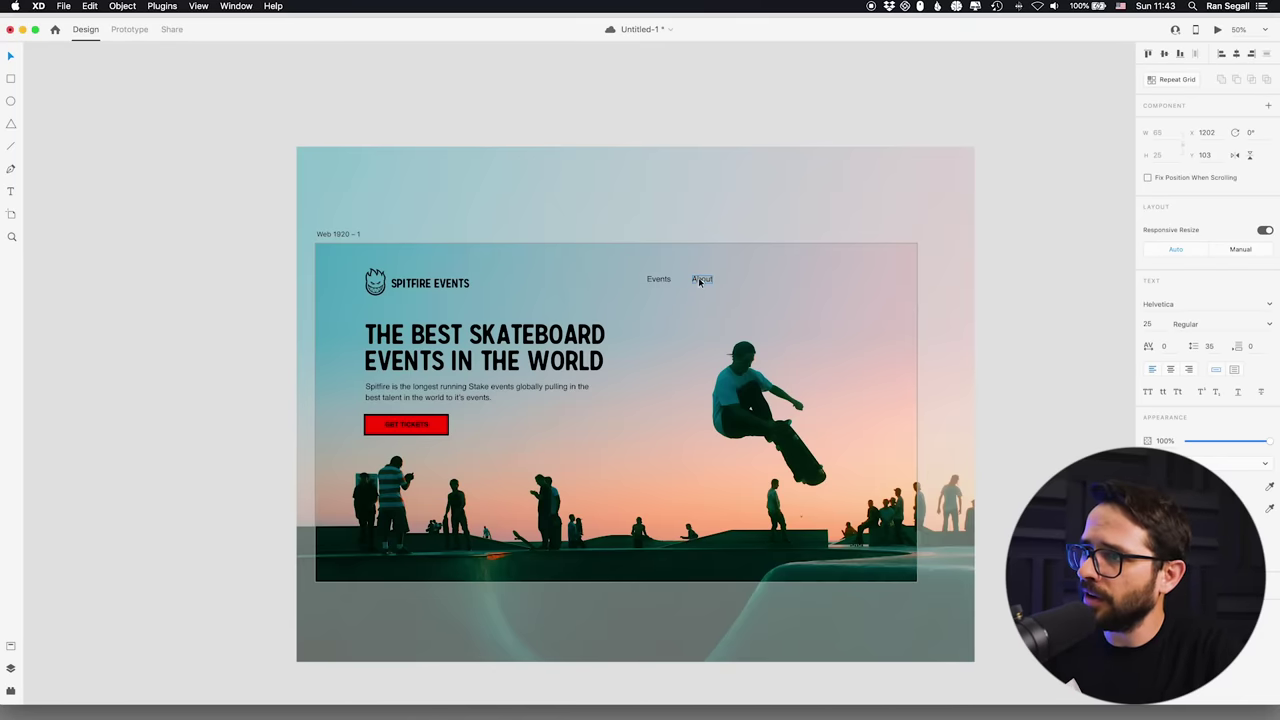
drag(698, 278, 749, 280)
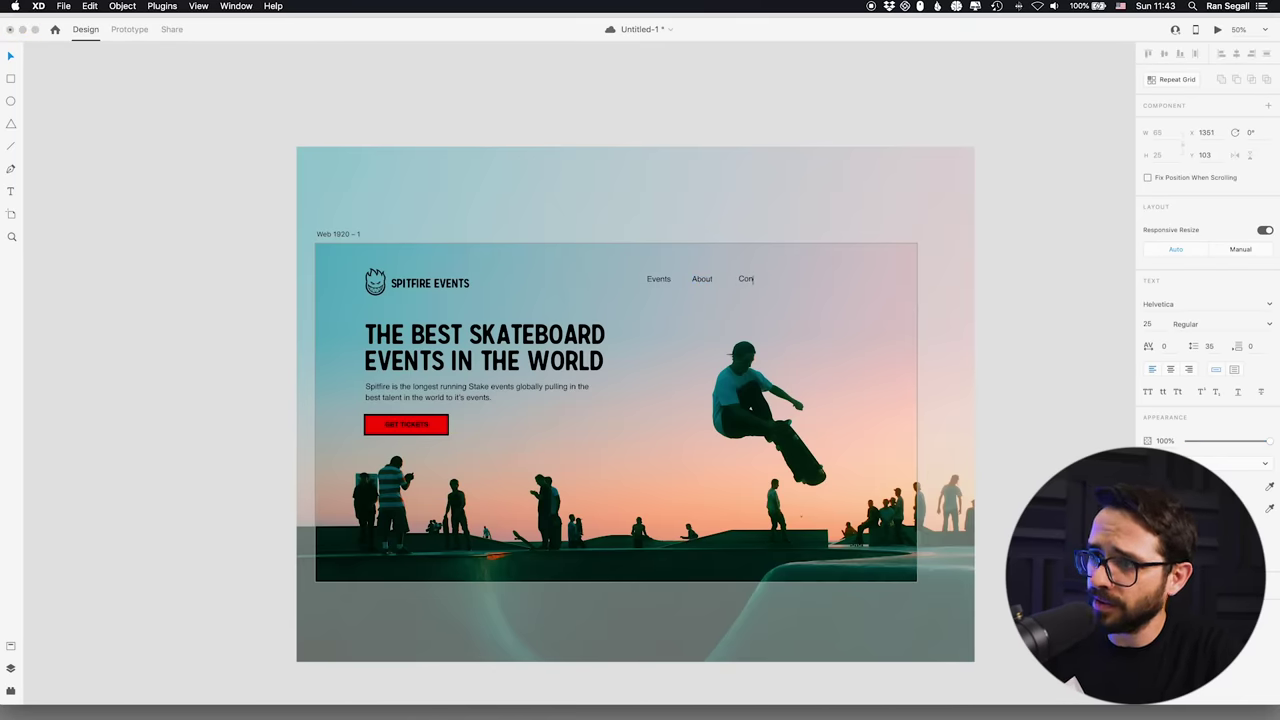
key(BackSpace)
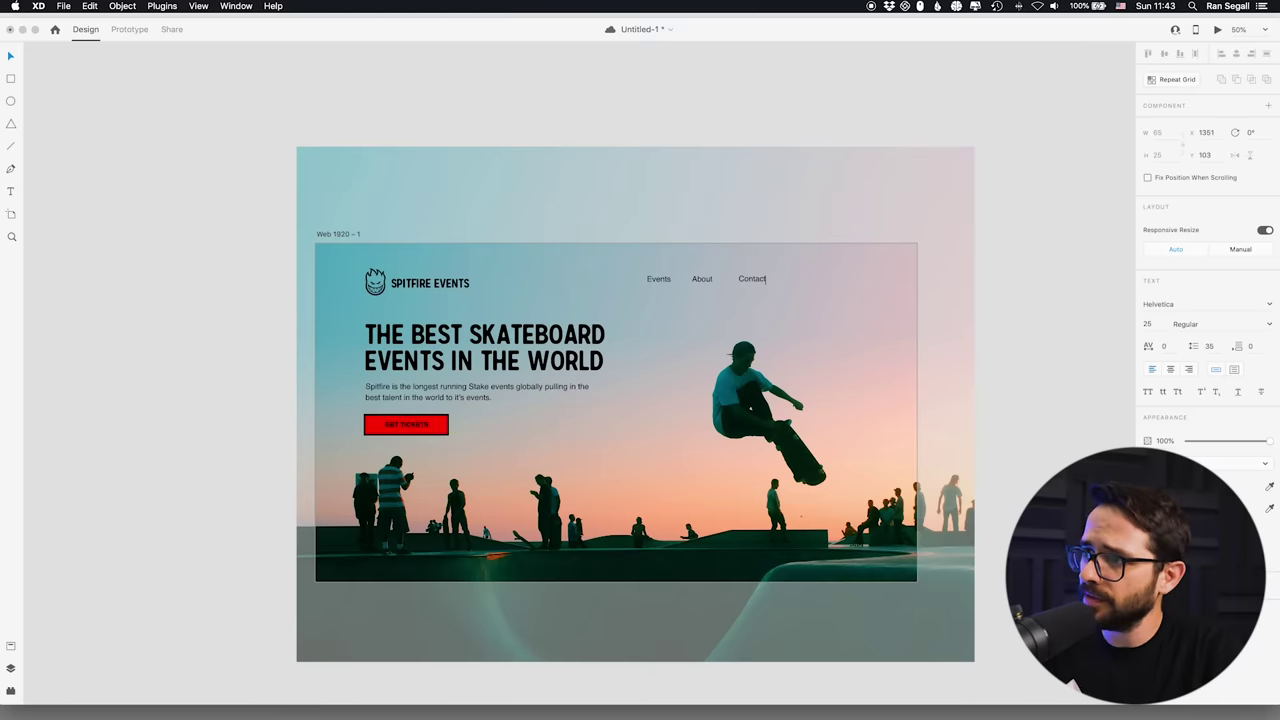
Align Events, About and Contact vertically with the SPITFIRE EVENTS text
click(680, 280)
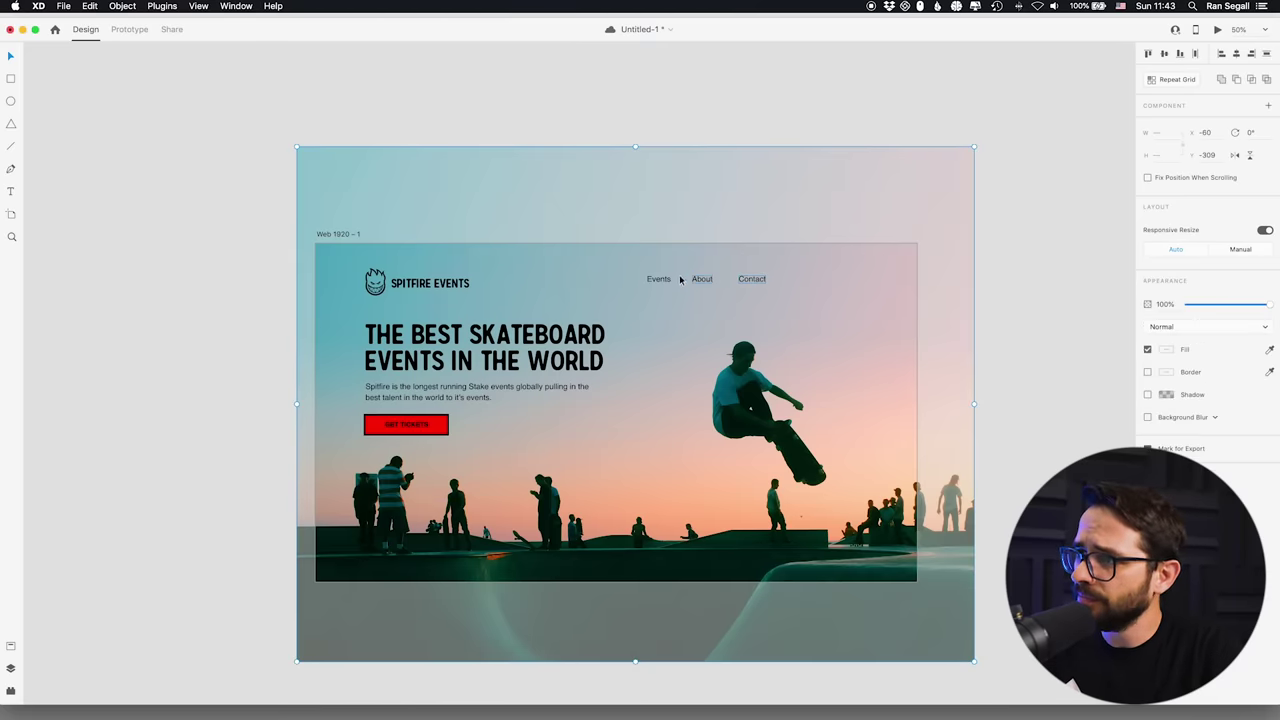
click(661, 283)
shift+click(752, 279)
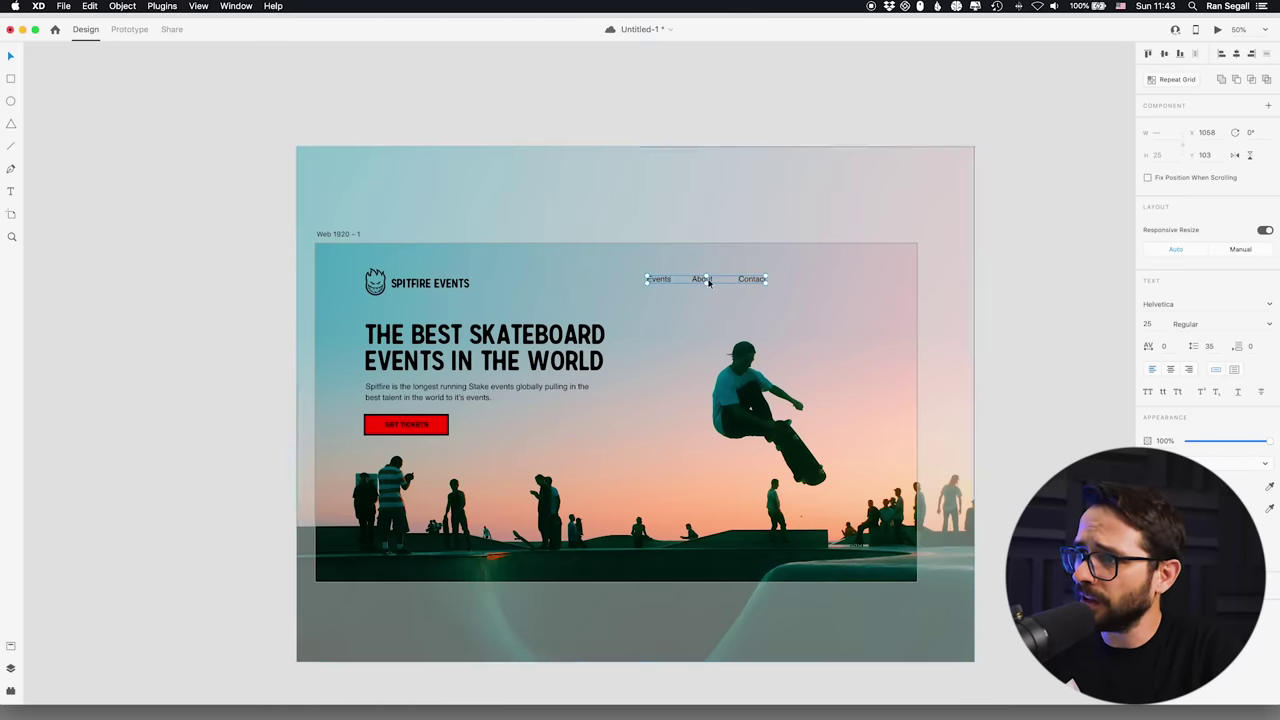
shift+click(701, 281)
shift+click(430, 283)
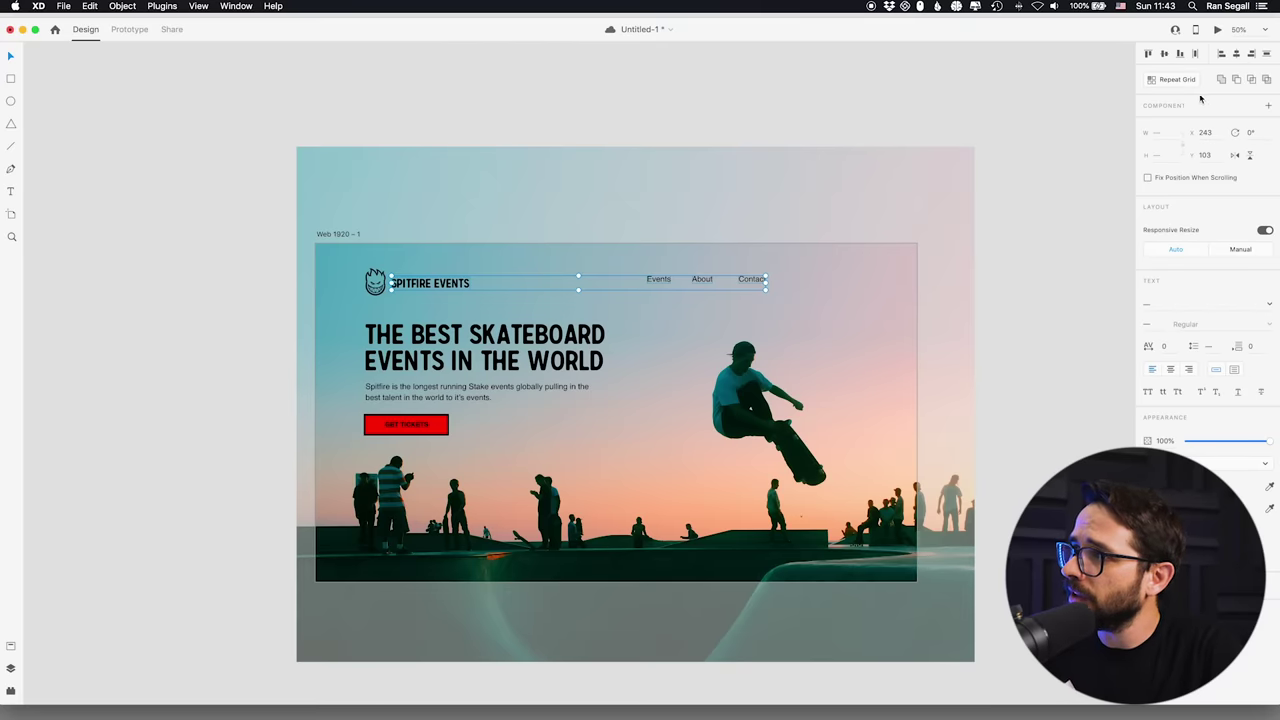
click(1164, 55)
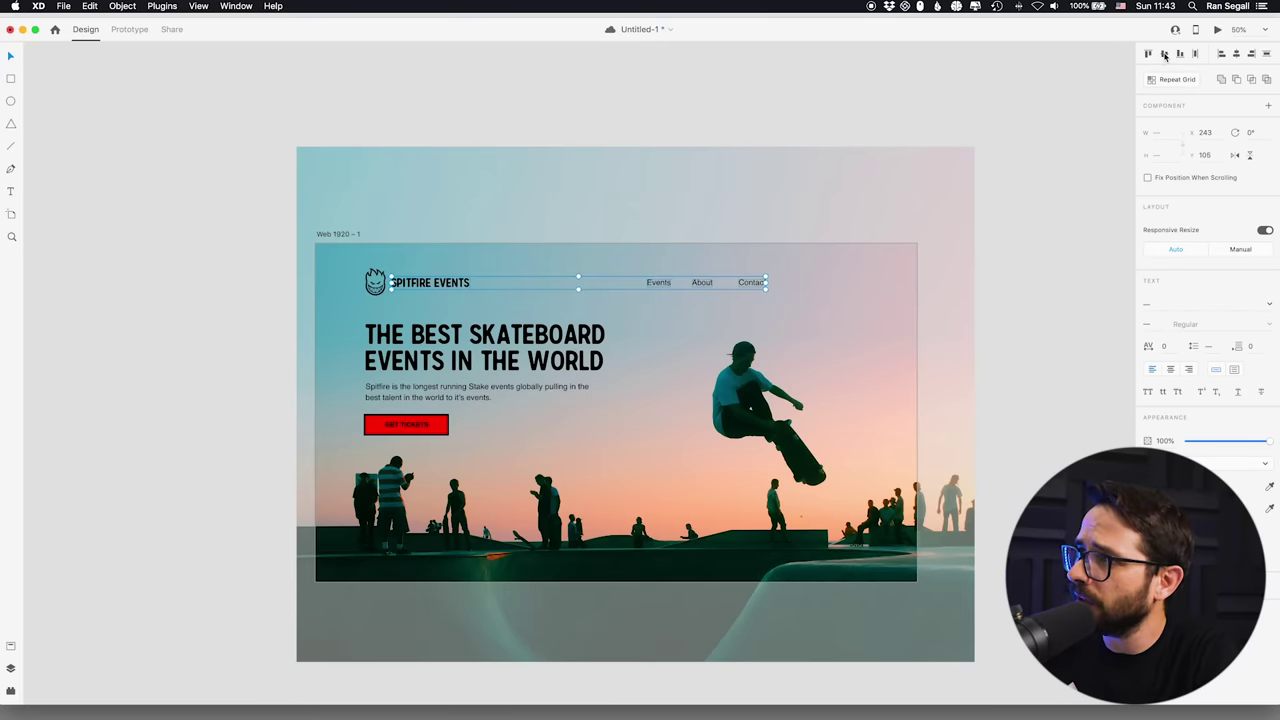
Move the three navigation links to the hero's right side
click(755, 284)
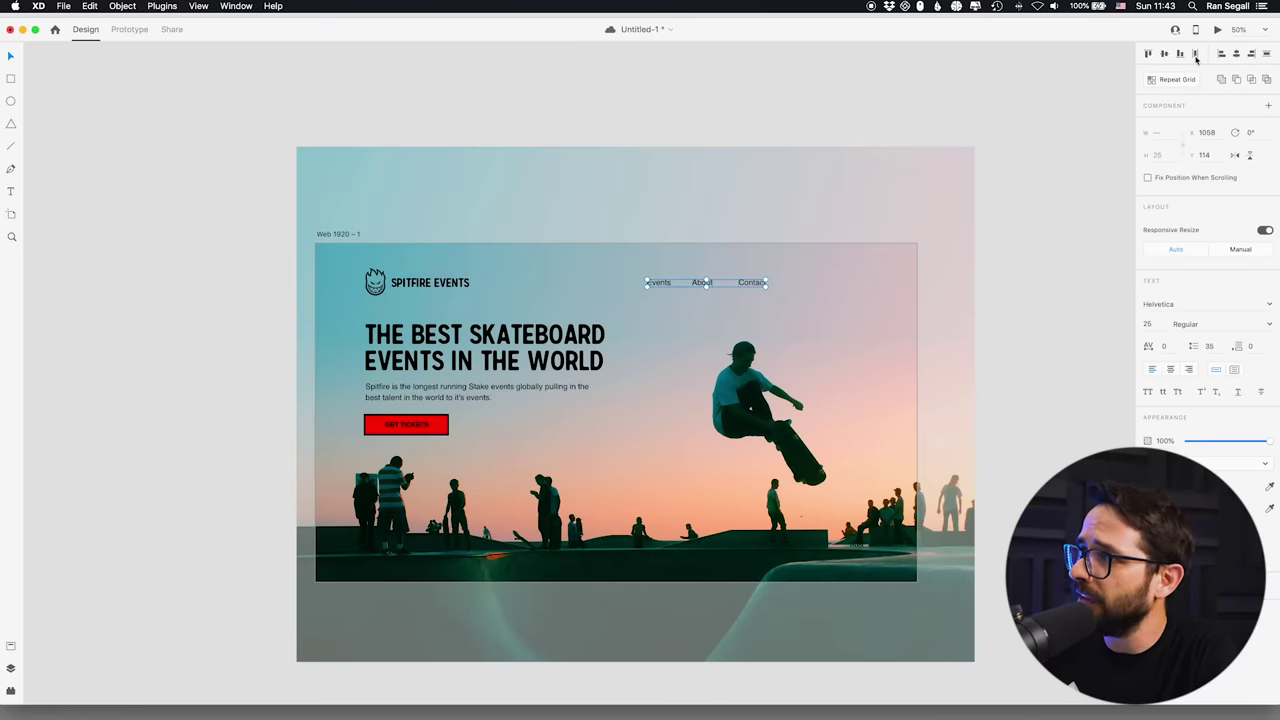
drag(758, 282, 890, 283)
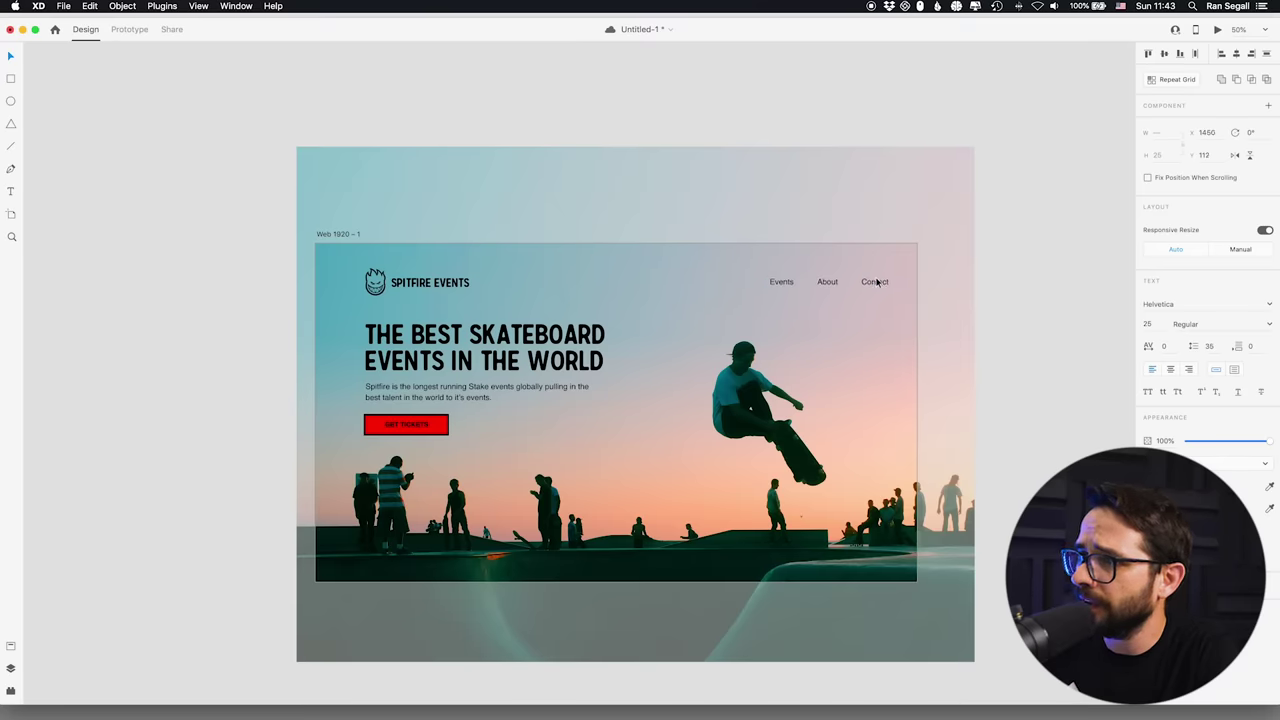
click(1005, 311)
scroll(997, 468, down, 2)
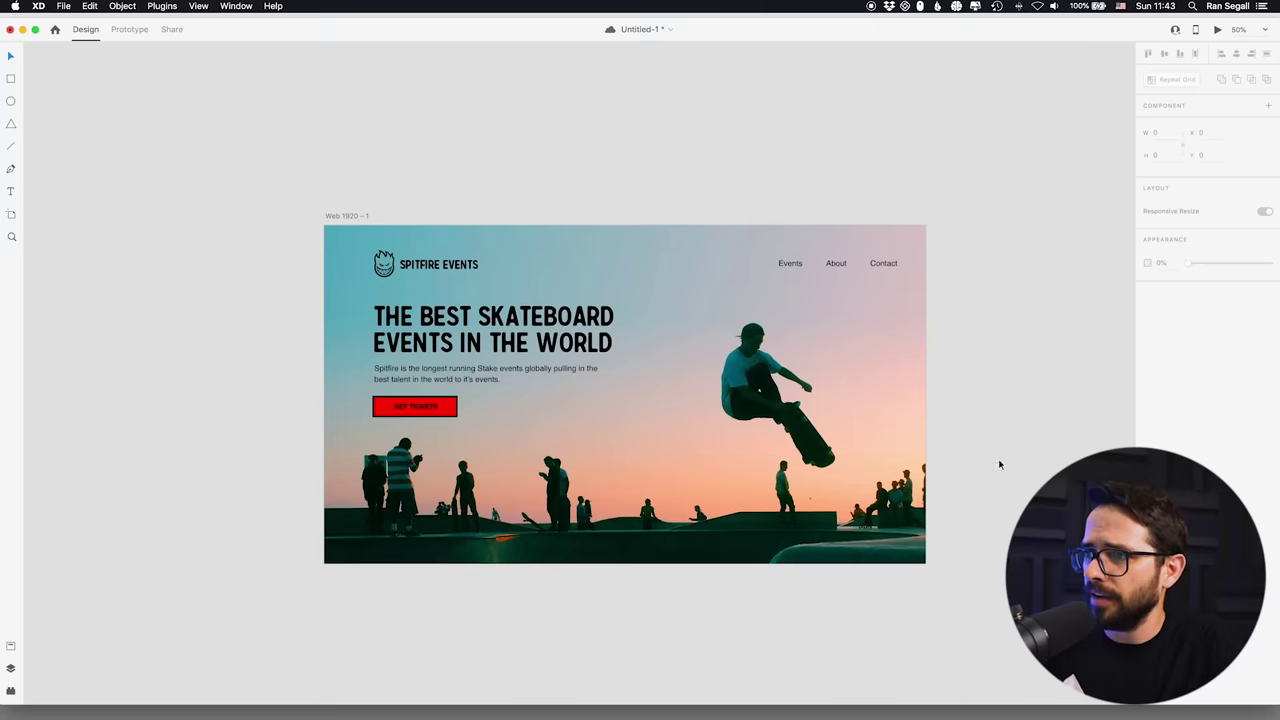